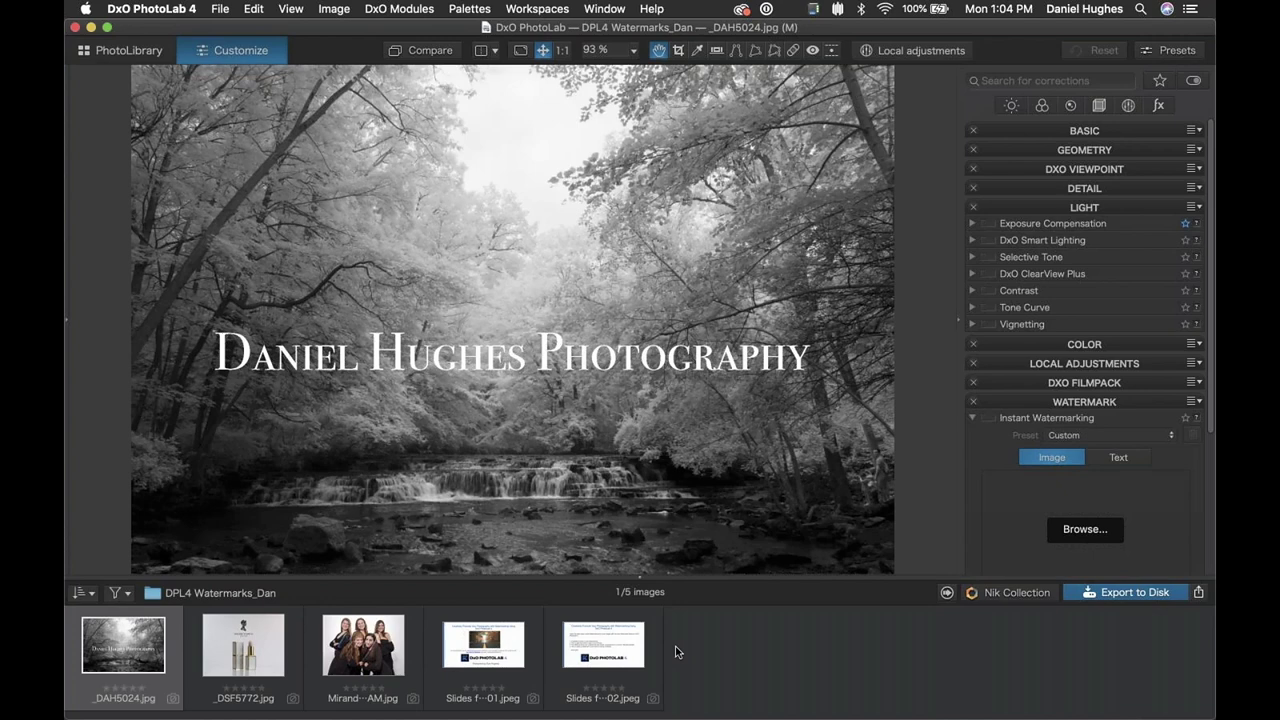
Step: Review the watermarked landscape, lipstick and group portrait examples along with the Instant Watermarking settings
key(Right)
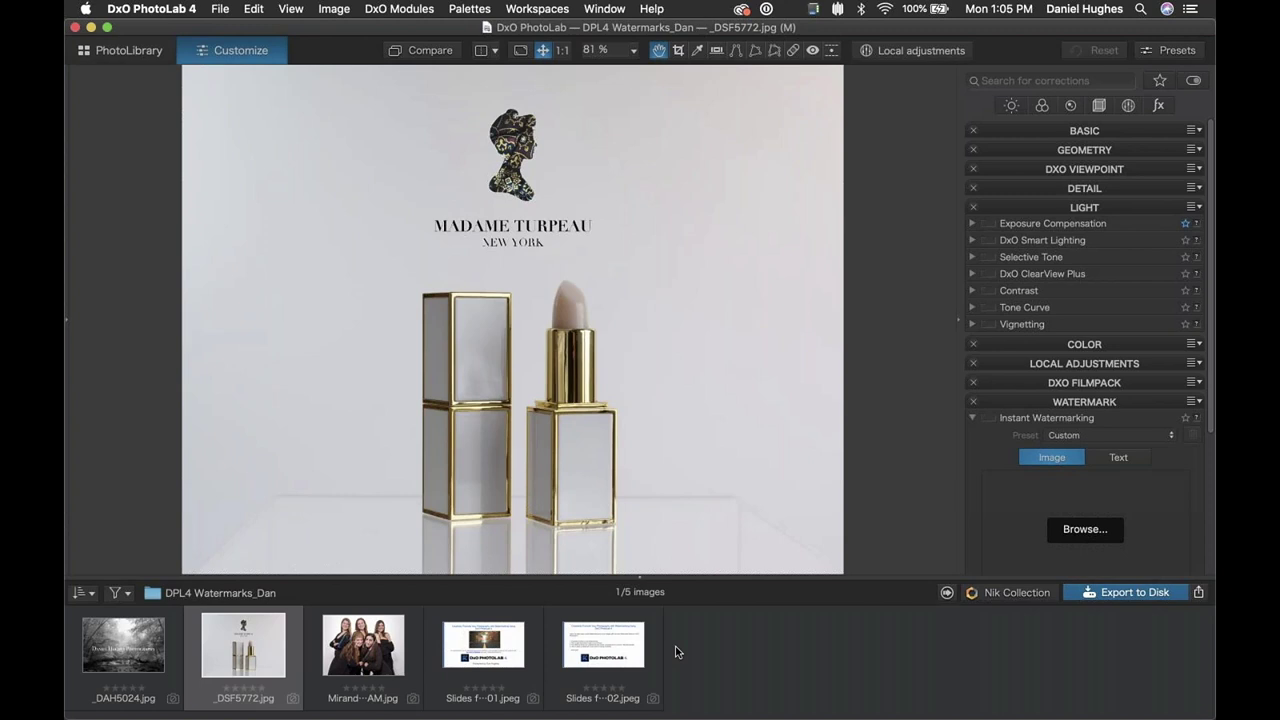
key(Right)
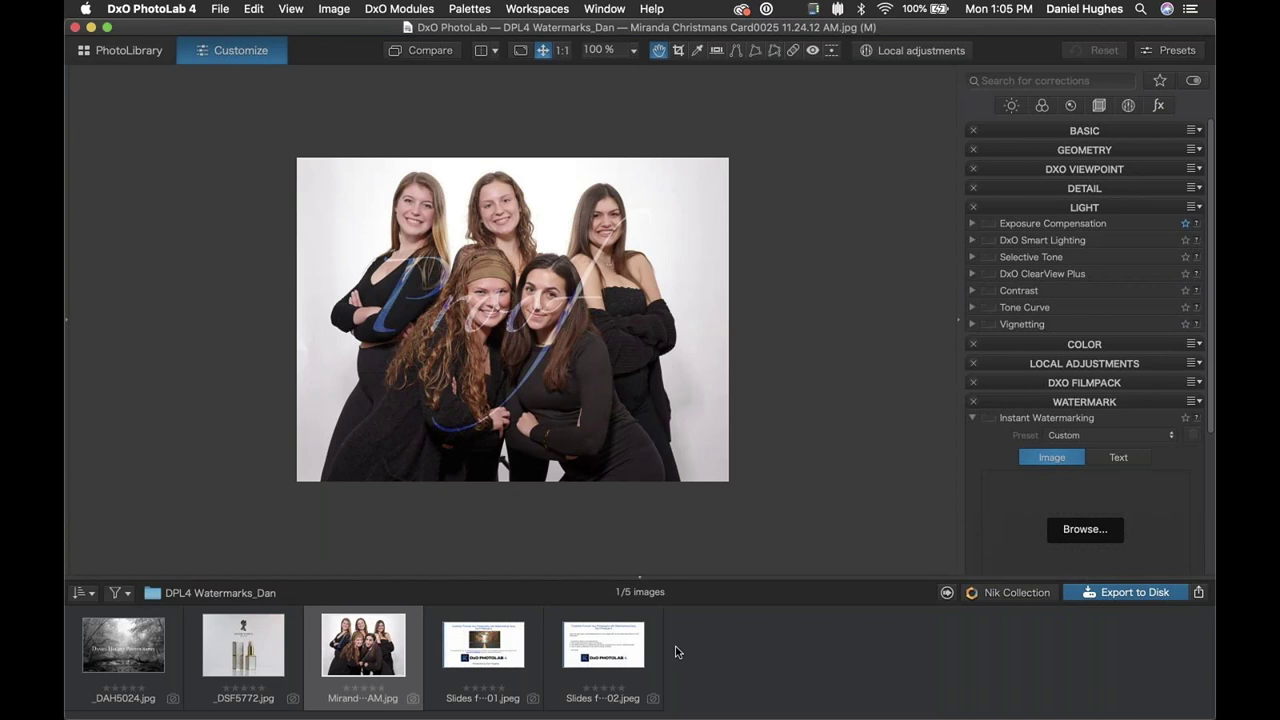
click(130, 651)
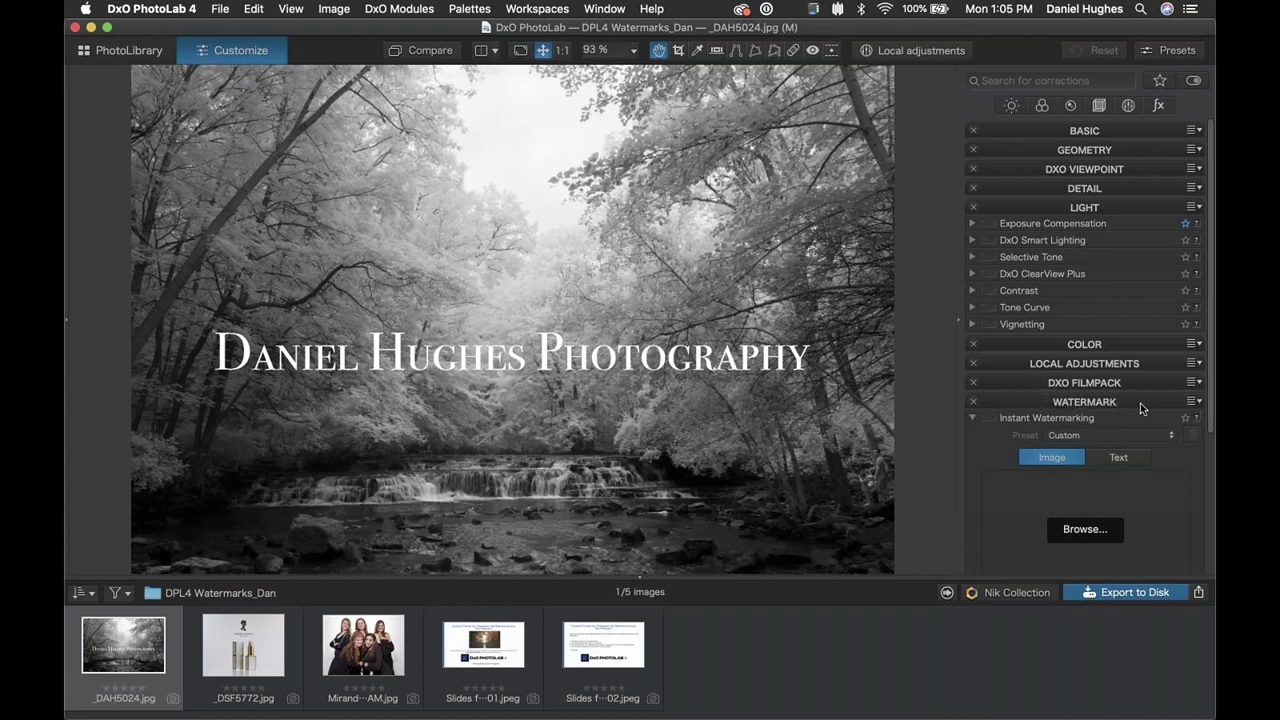
scroll(1142, 492, down, 3)
scroll(1142, 492, down, 5)
scroll(1122, 464, down, 2)
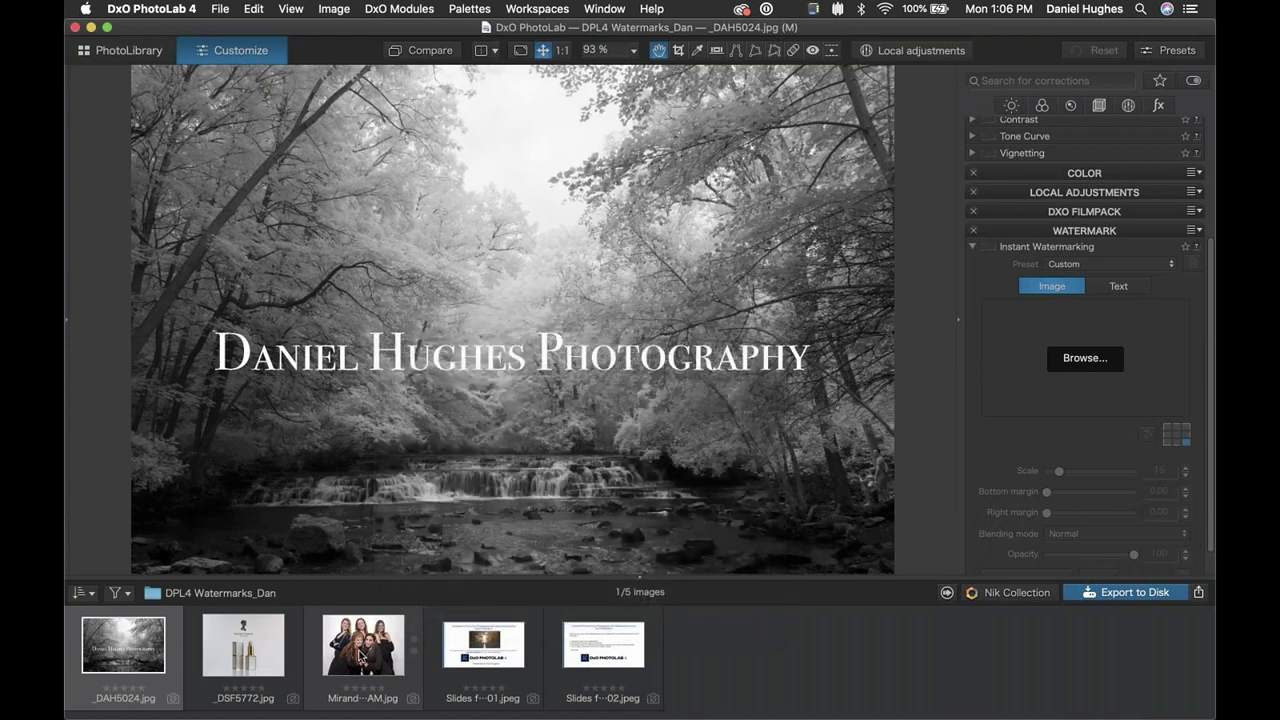
click(363, 645)
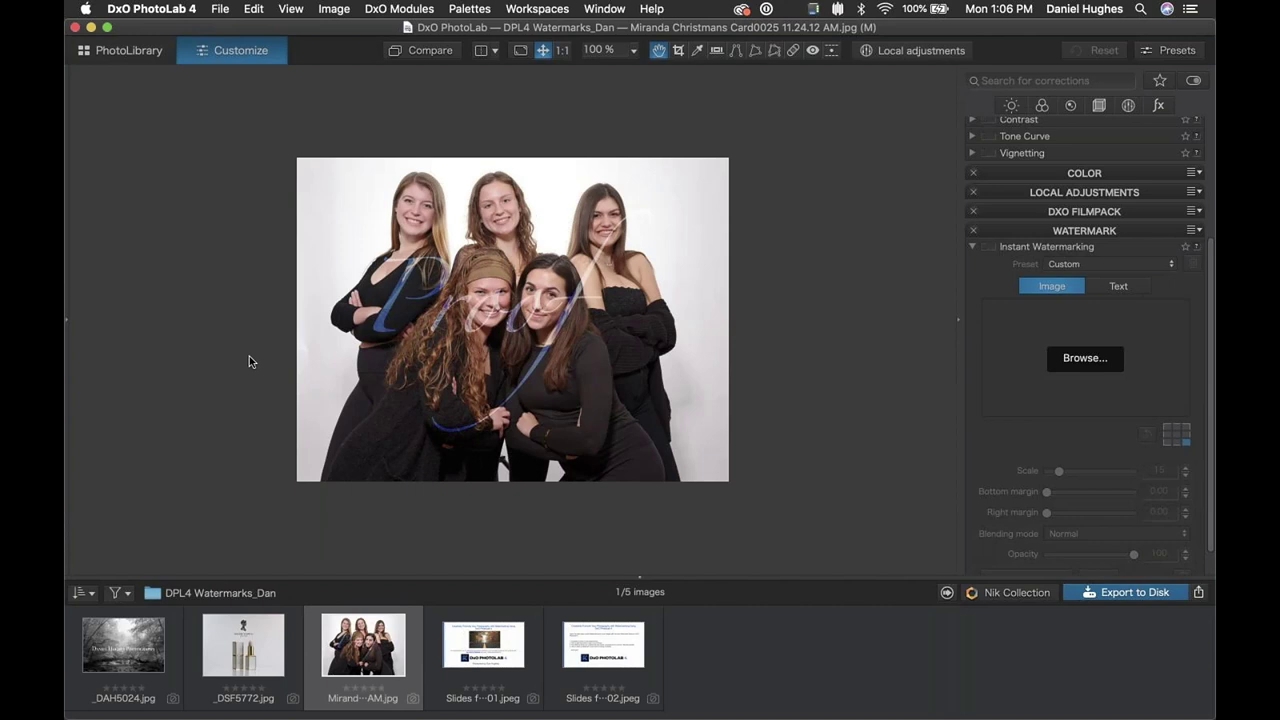
Step: Open the Water marking project in the photo library and bring its raw group portrait into the Customize workspace
click(119, 55)
scroll(125, 626, down, 5)
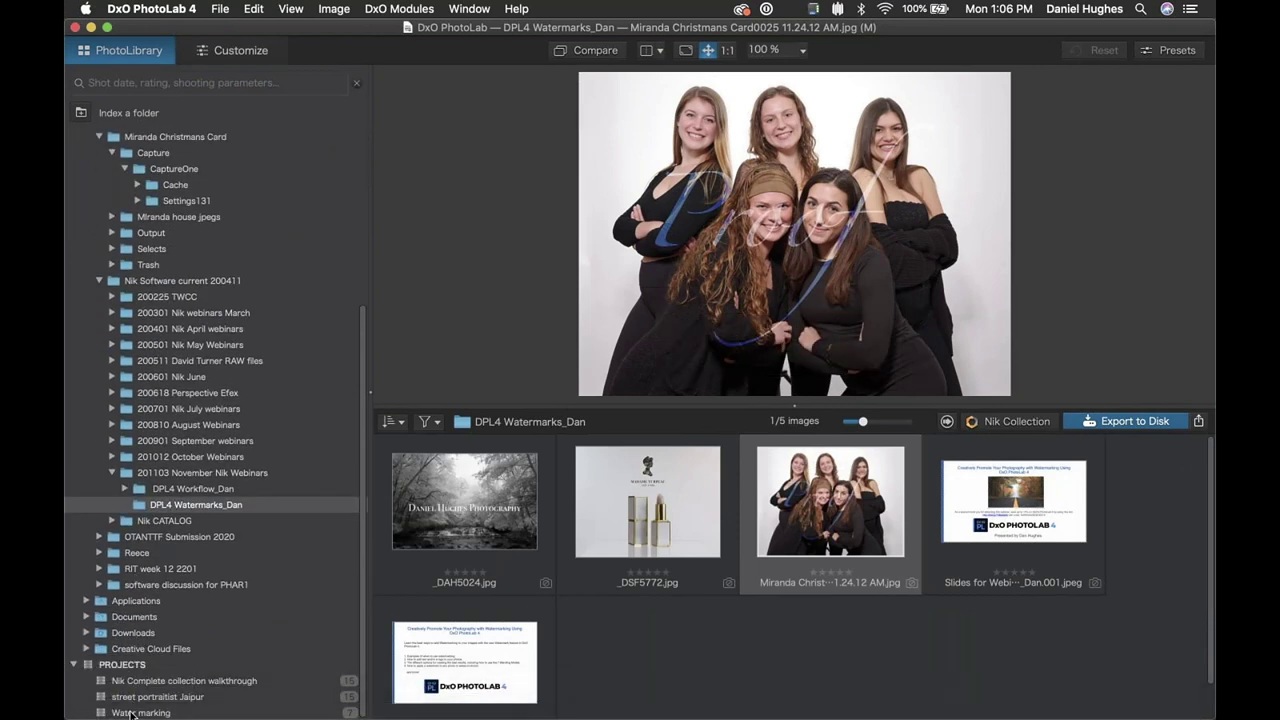
click(131, 713)
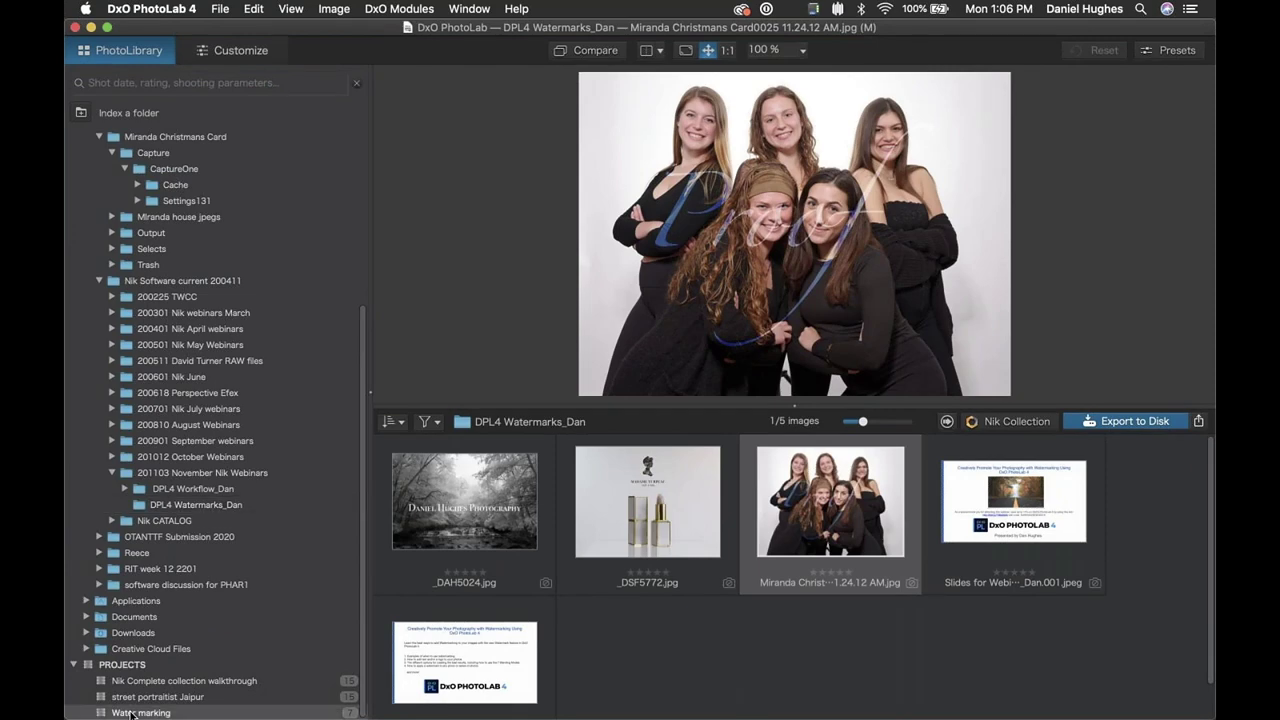
scroll(451, 596, down, 1)
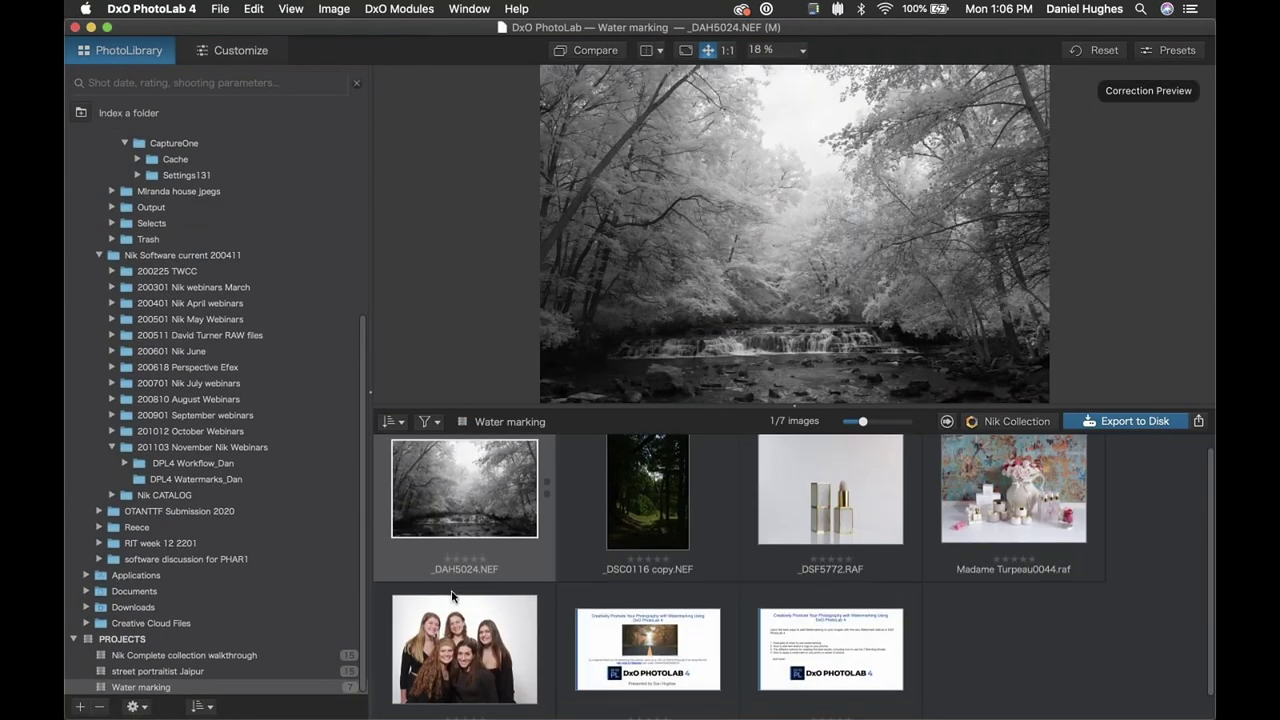
scroll(460, 610, down, 1)
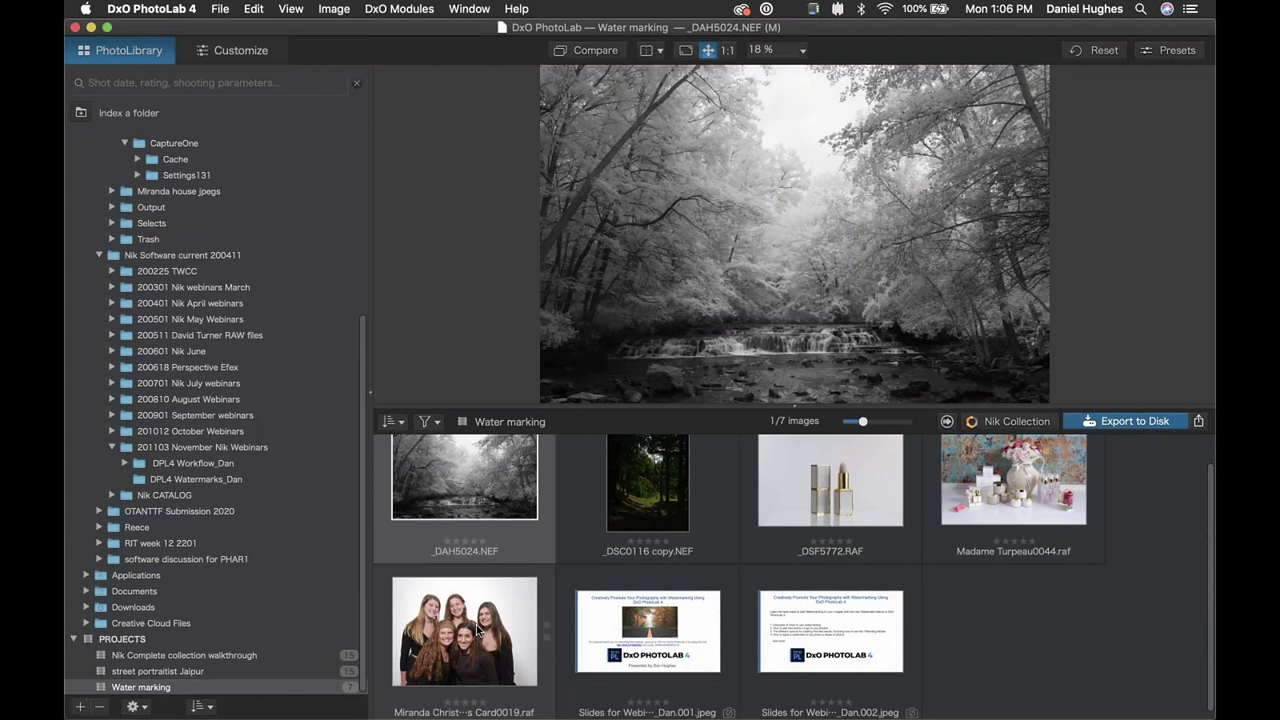
click(478, 630)
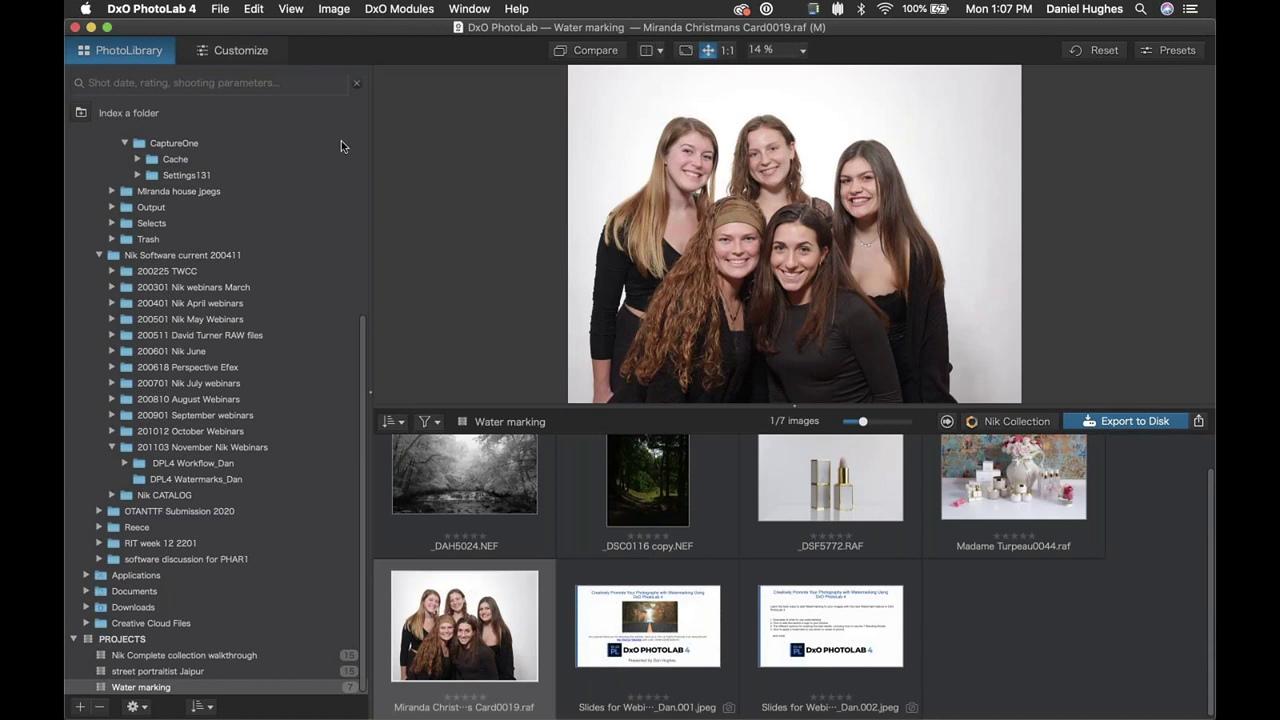
click(241, 50)
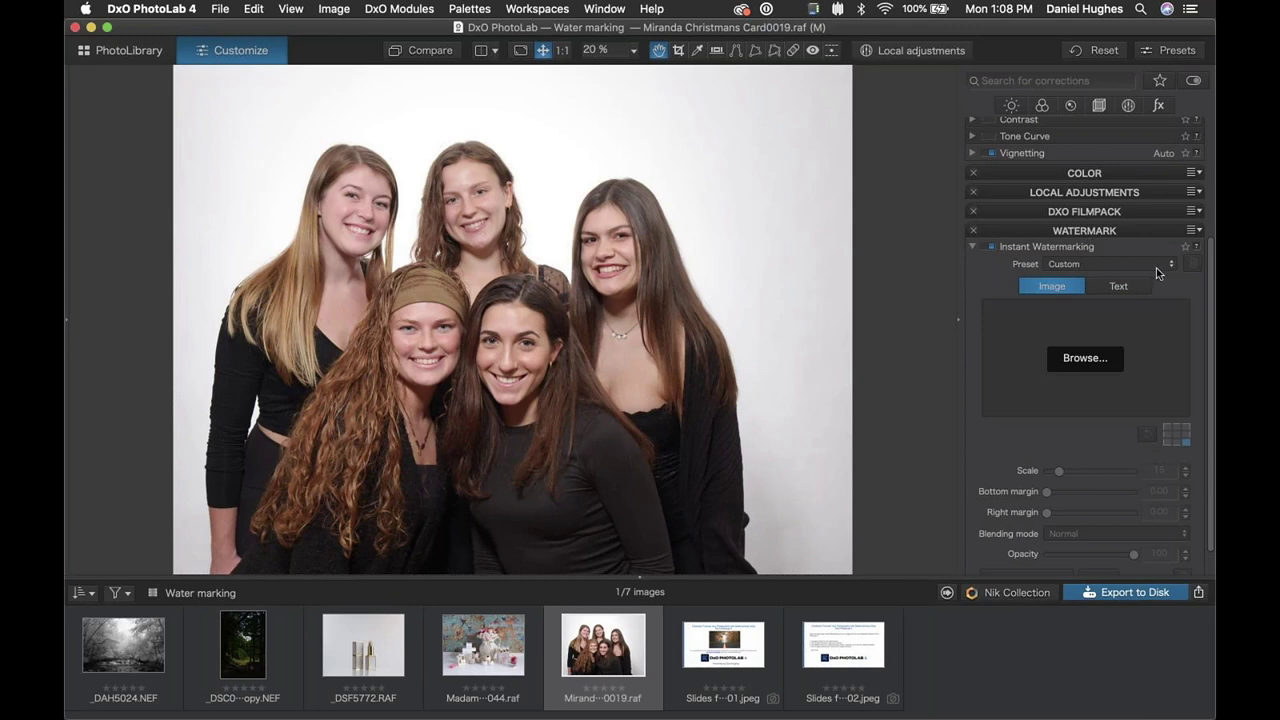
Step: Apply the "Proof Zapfino grey overlay" watermark preset to the group portrait
scroll(1160, 378, down, 1)
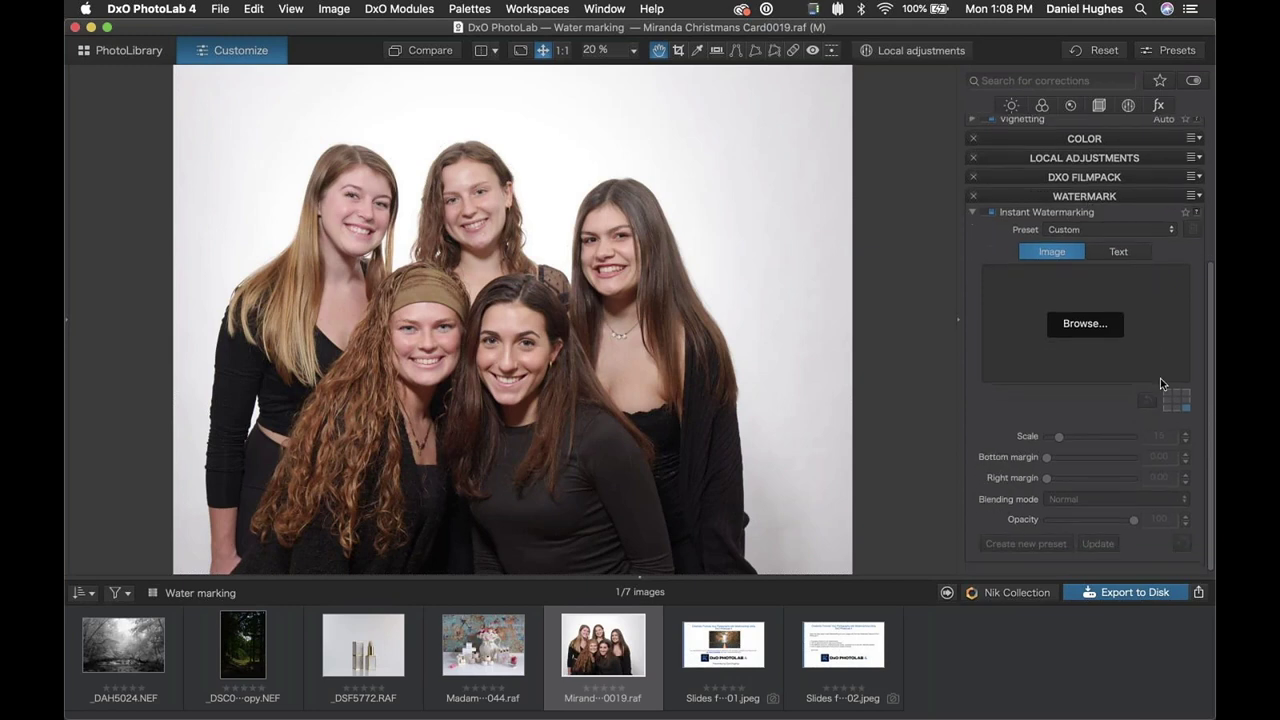
scroll(1160, 378, up, 1)
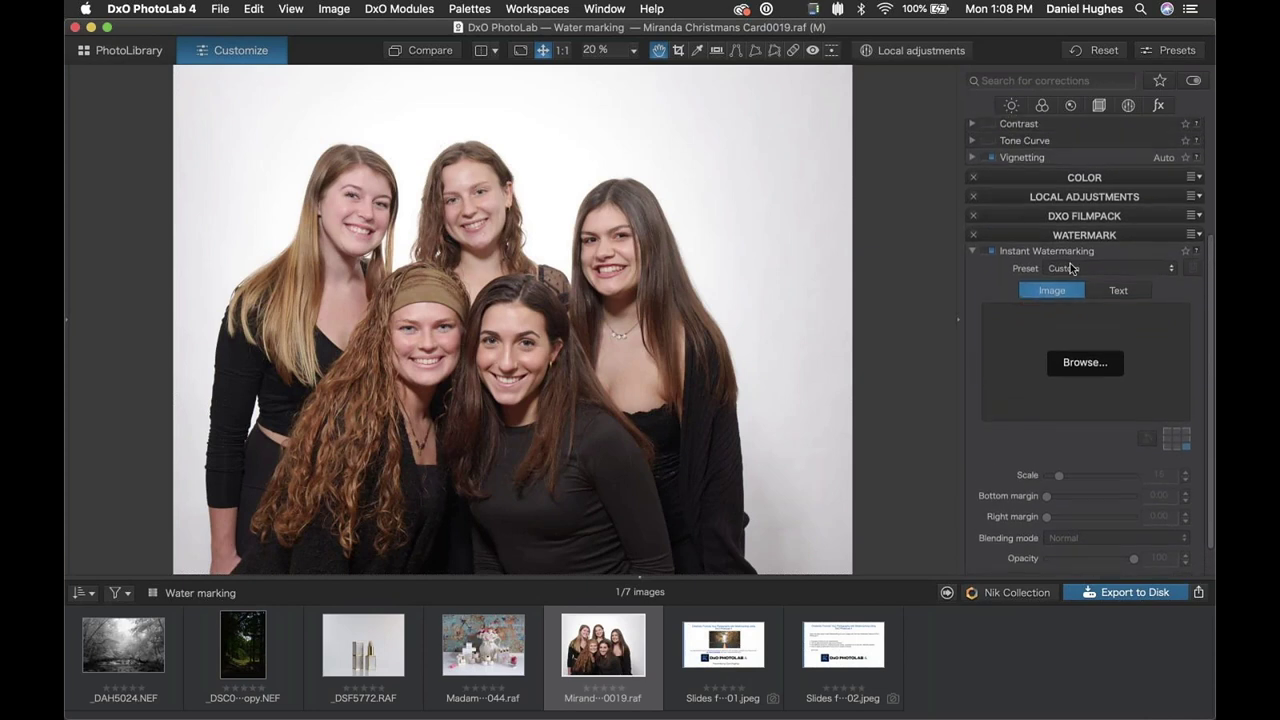
click(1172, 267)
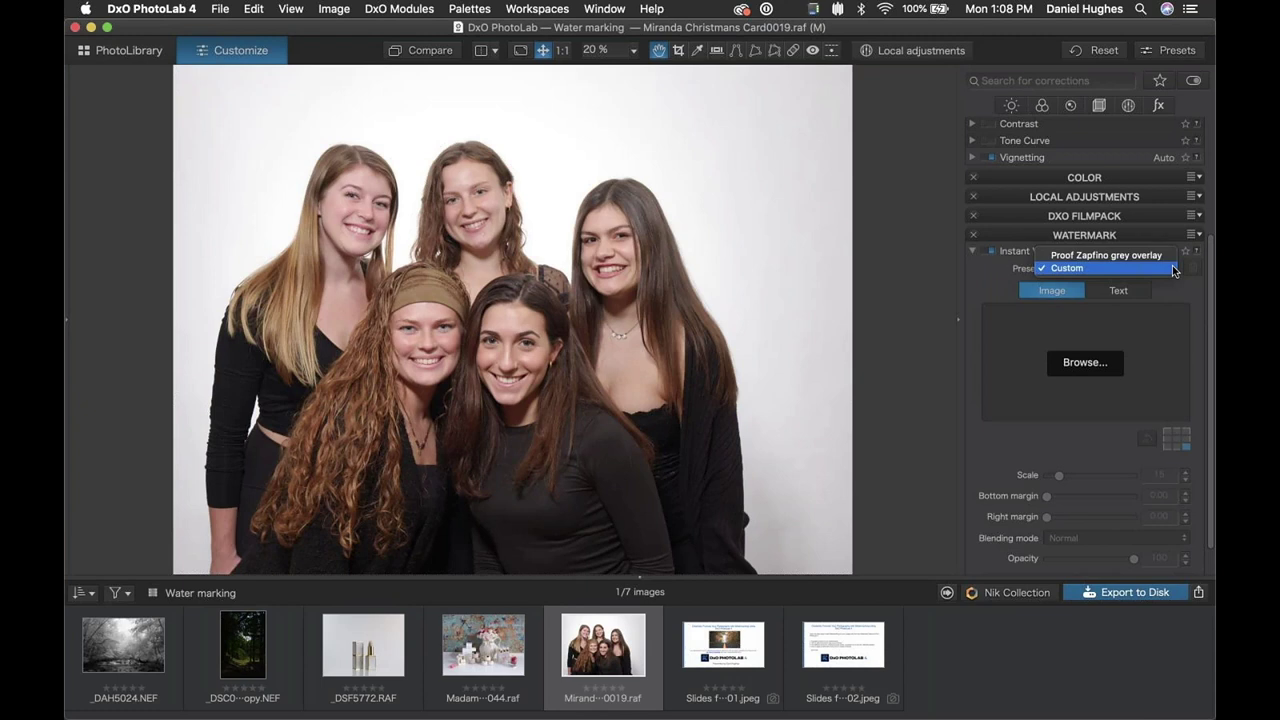
click(1057, 257)
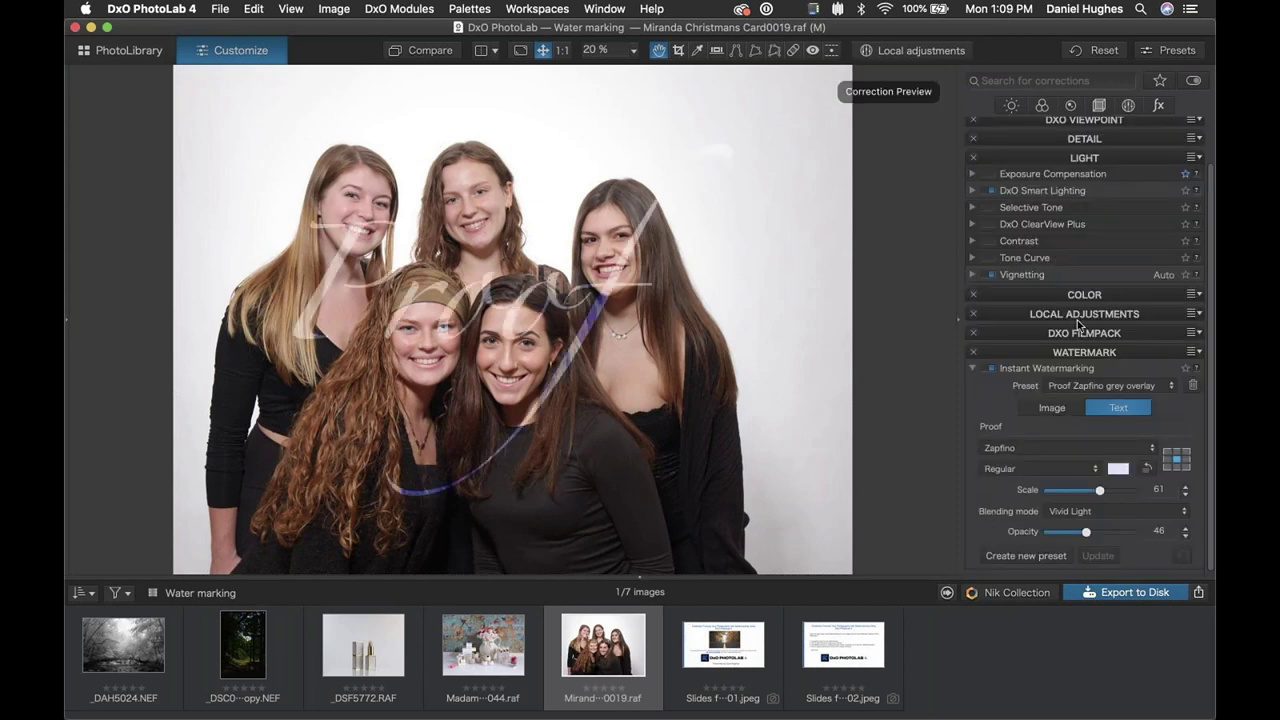
scroll(1085, 380, down, 2)
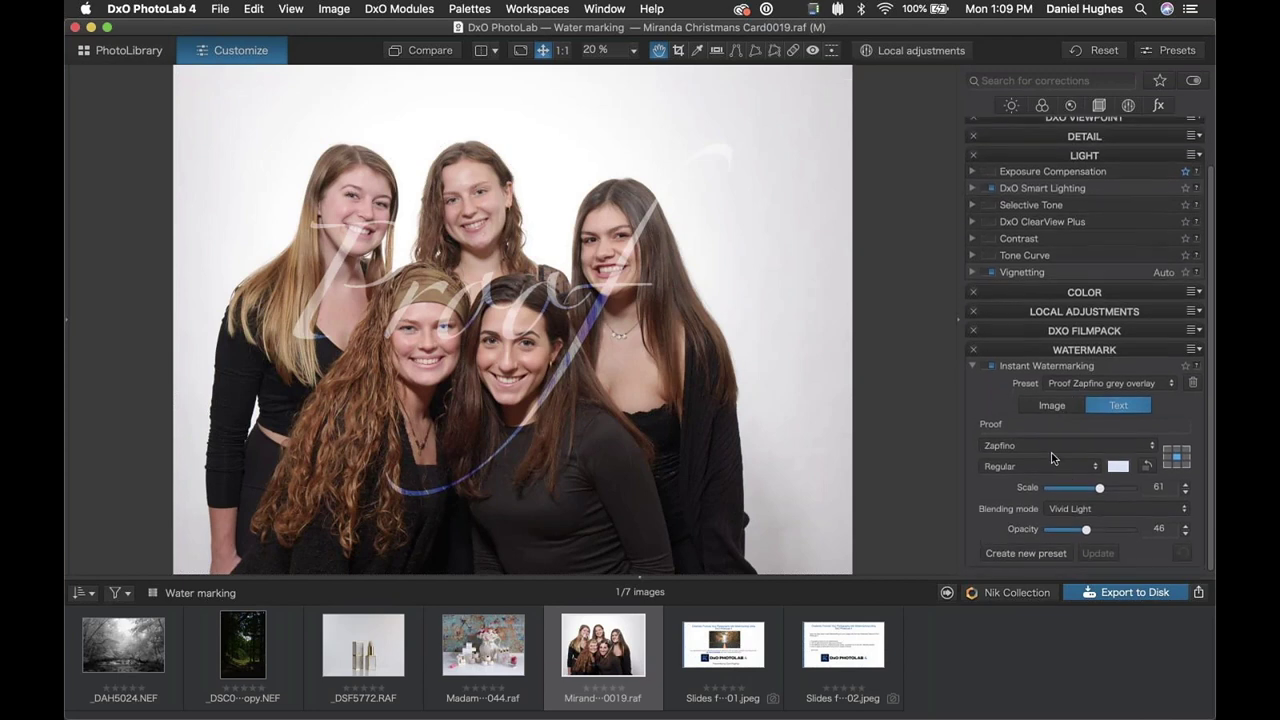
Step: Examine the available watermark presets and compare the image and text watermark options
click(1087, 385)
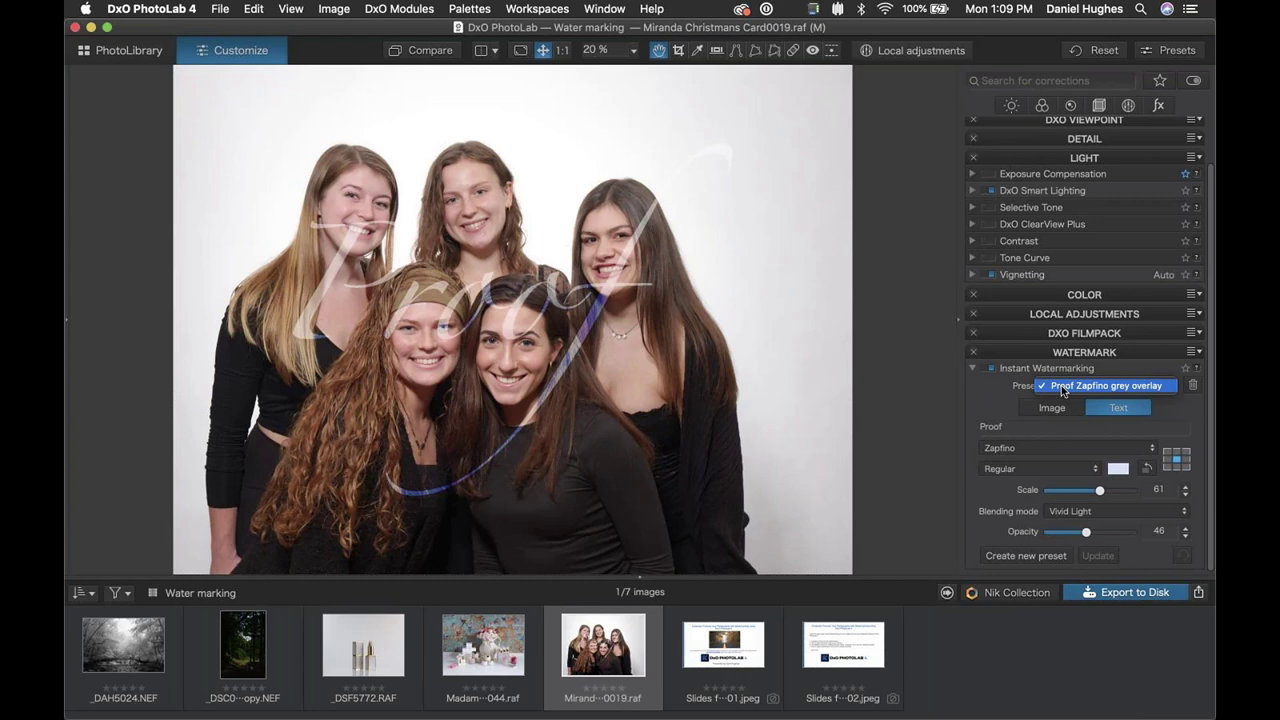
click(962, 426)
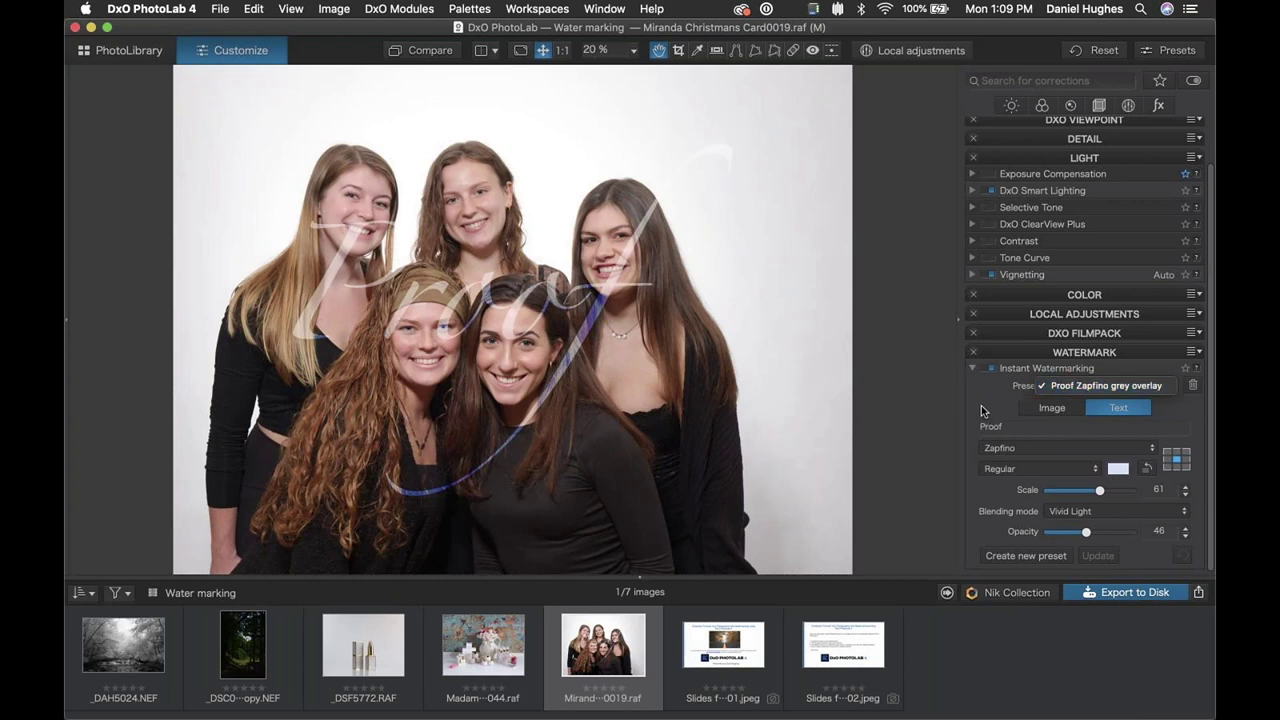
scroll(1062, 388, down, 1)
scroll(1110, 390, up, 1)
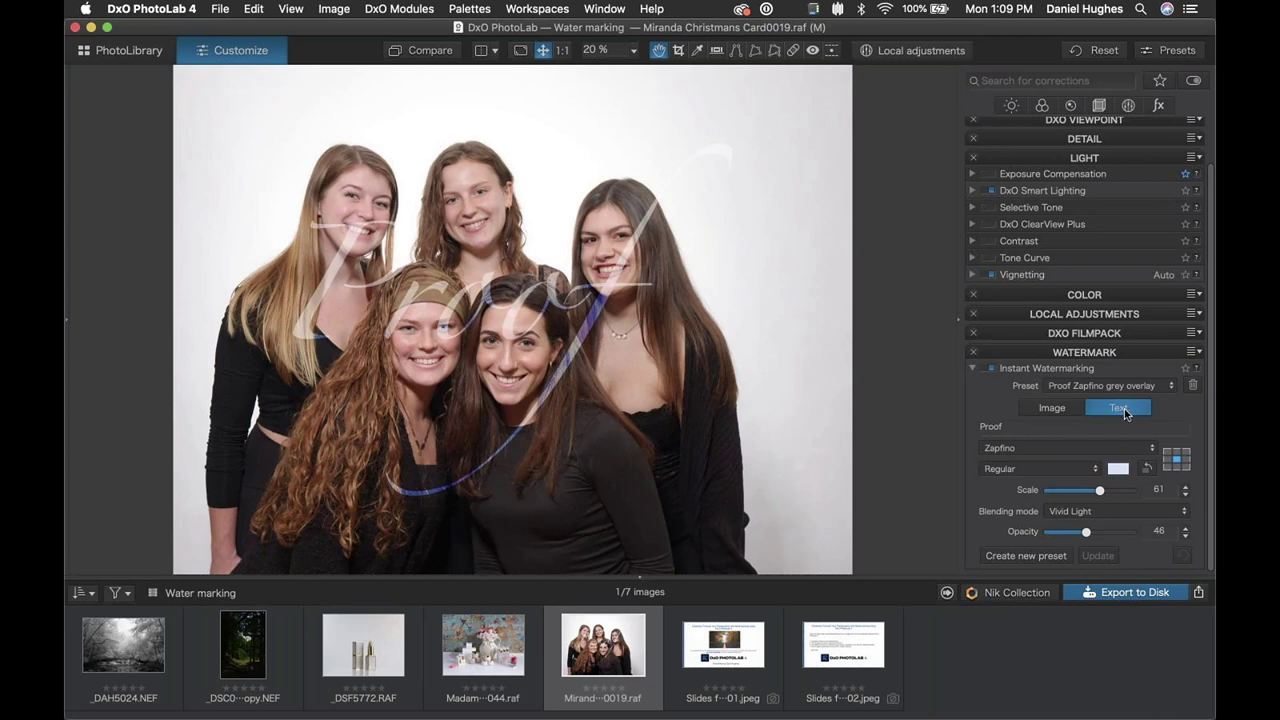
click(1043, 410)
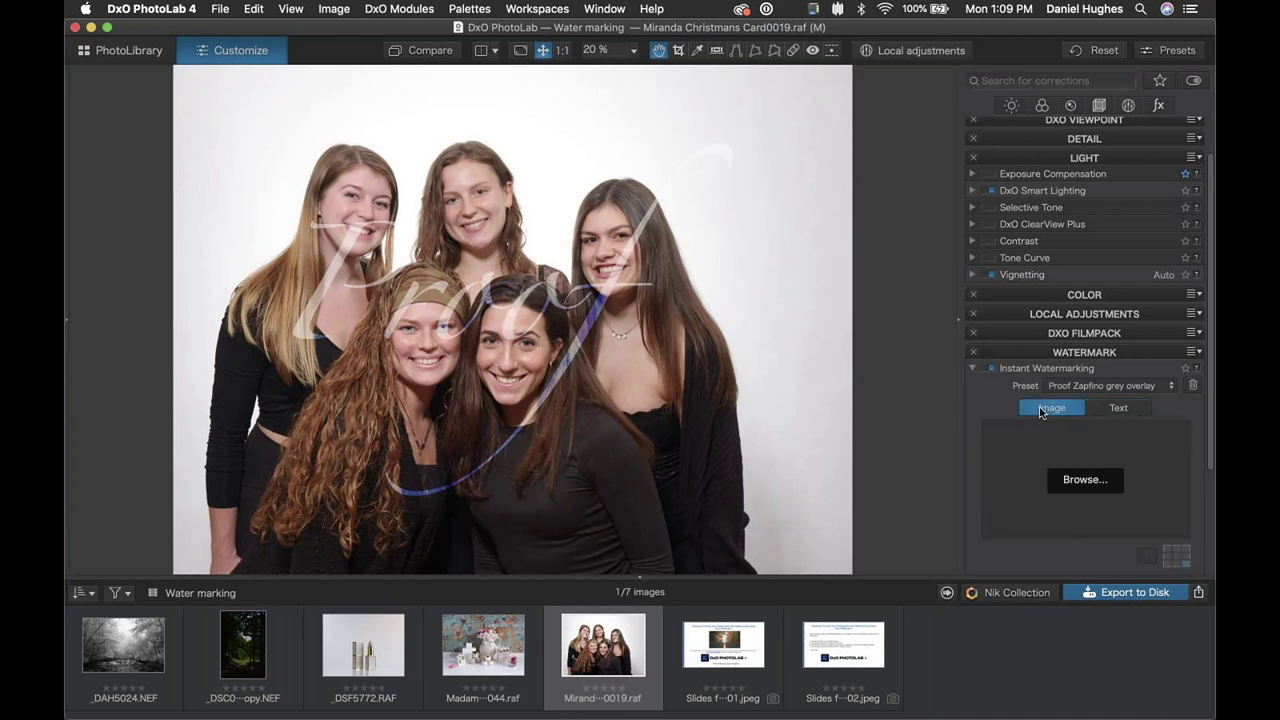
click(1139, 410)
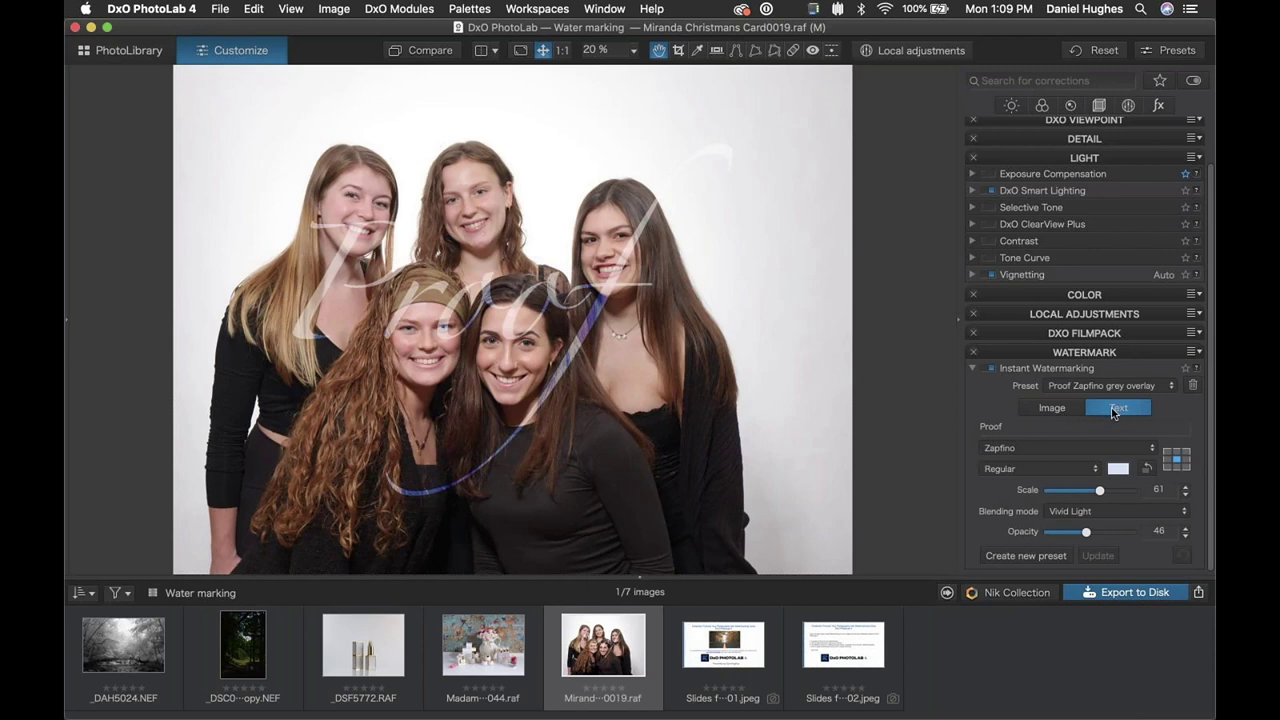
Step: Replace the watermark text with the photographer's name, set its scale to 68 and refresh the preview
click(1036, 427)
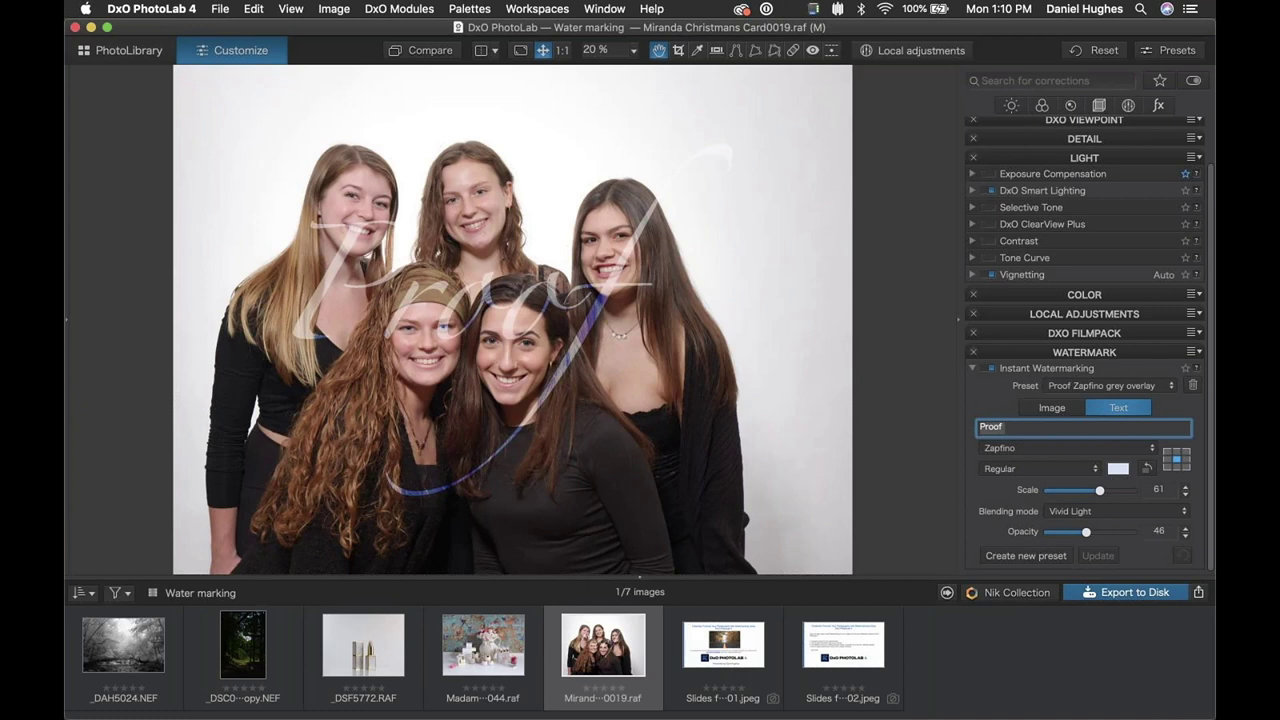
text(Dan Hughes.)
click(1018, 448)
click(1025, 450)
click(1032, 428)
key(BackSpace)
key(BackSpace)
drag(1100, 491, 1105, 491)
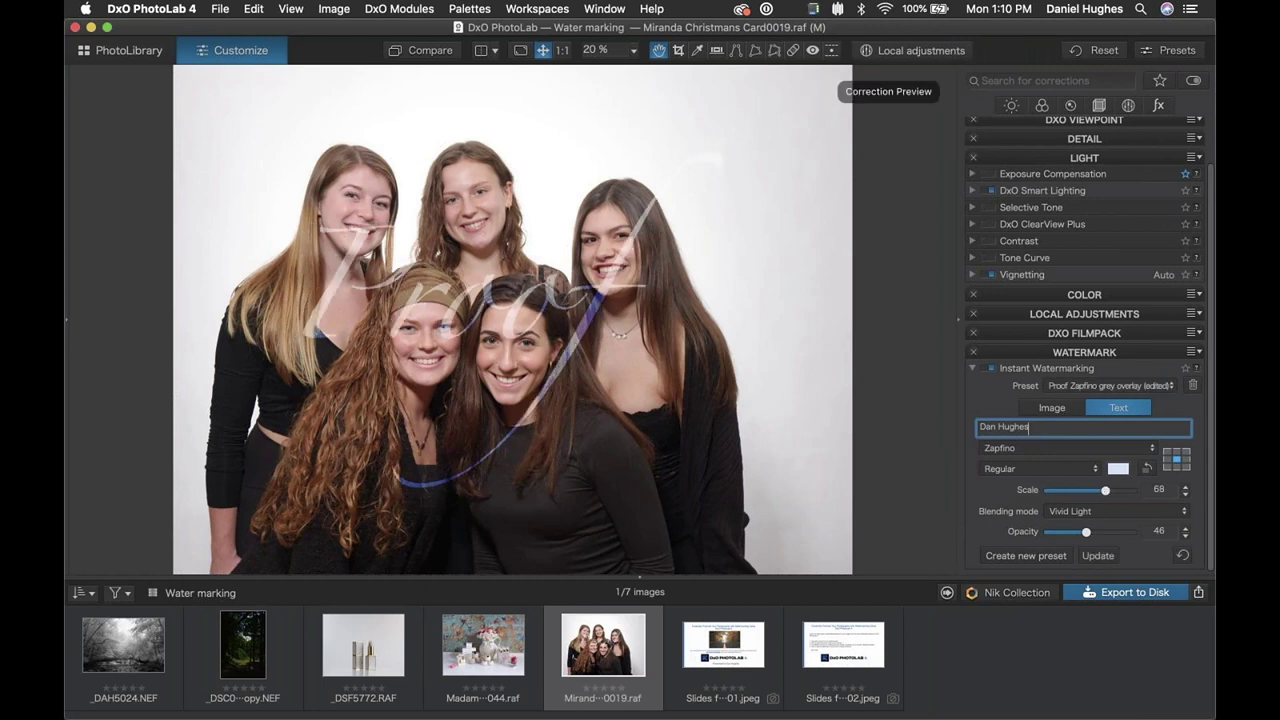
click(1052, 408)
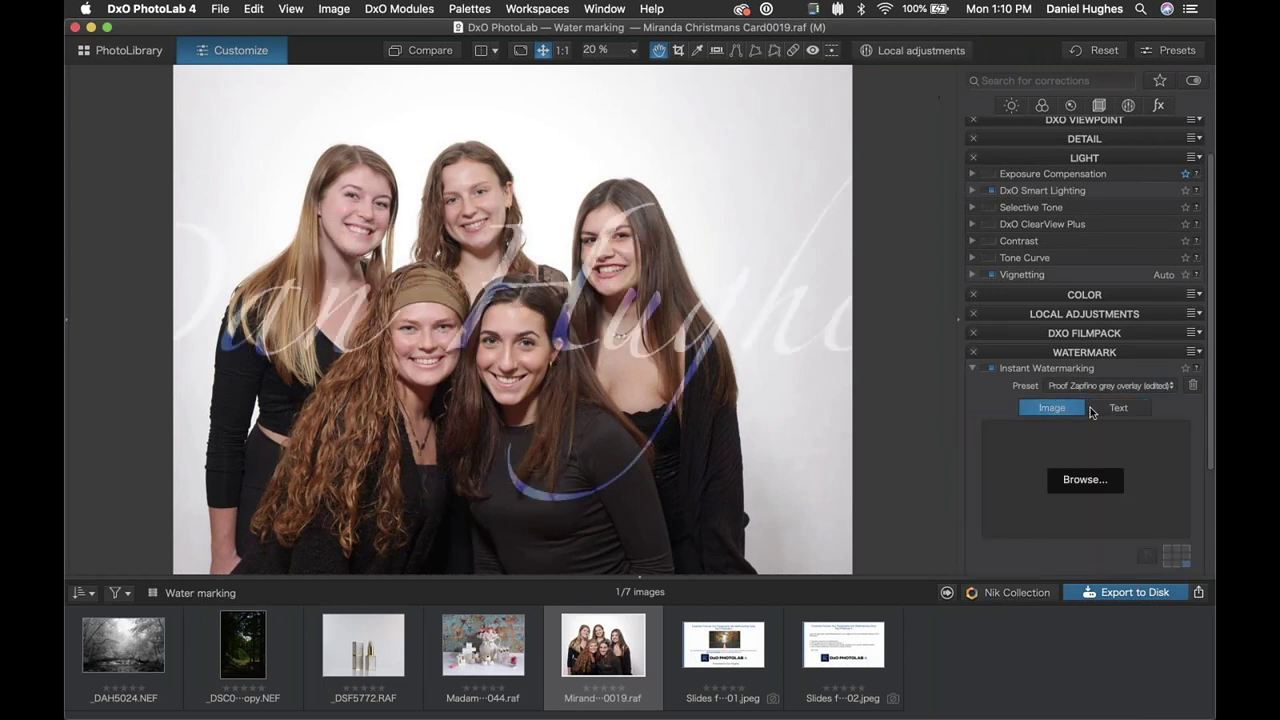
click(1128, 409)
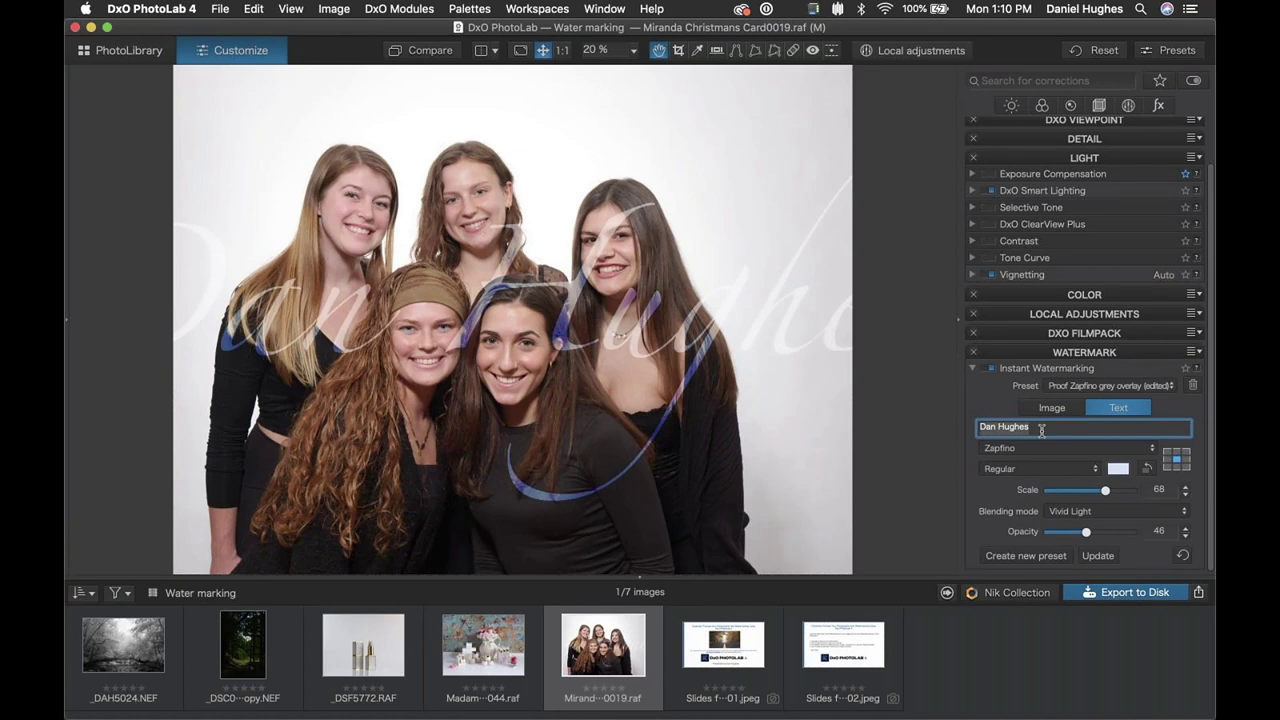
Step: Change the watermark text to "Proof" in the Zapfino font and refresh the preview
text(Proof)
click(1055, 447)
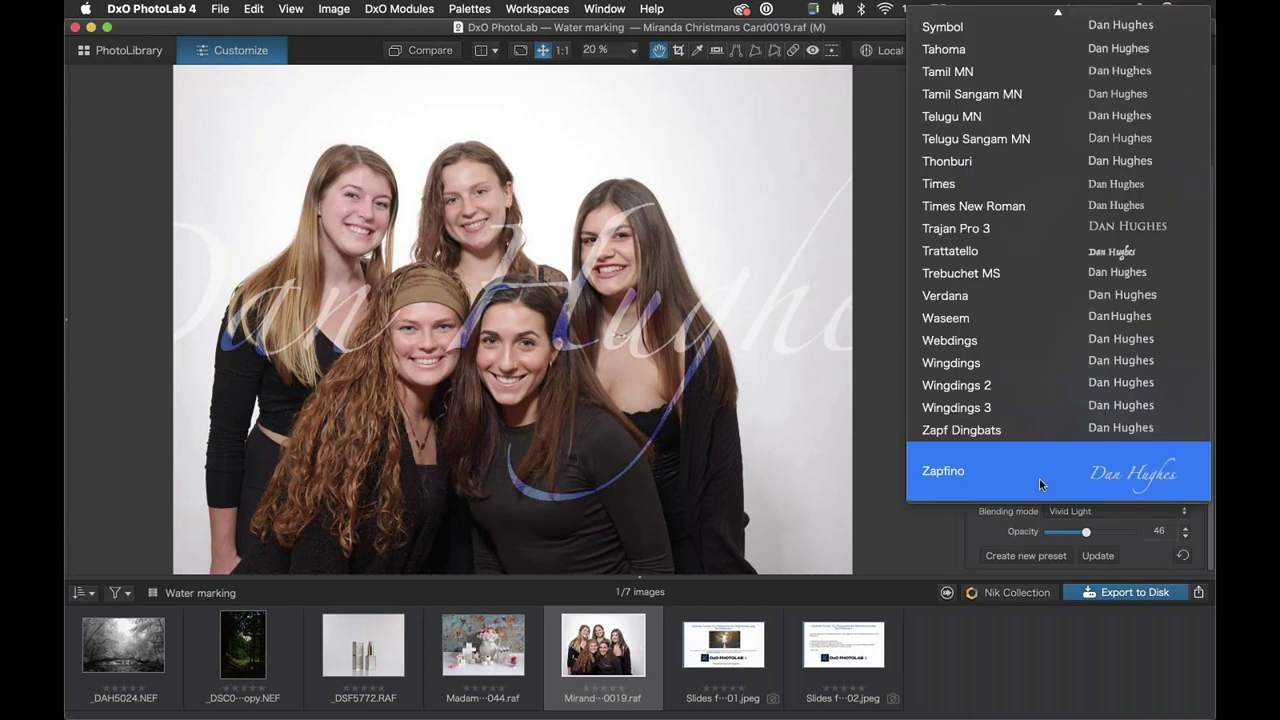
click(1037, 480)
click(1002, 428)
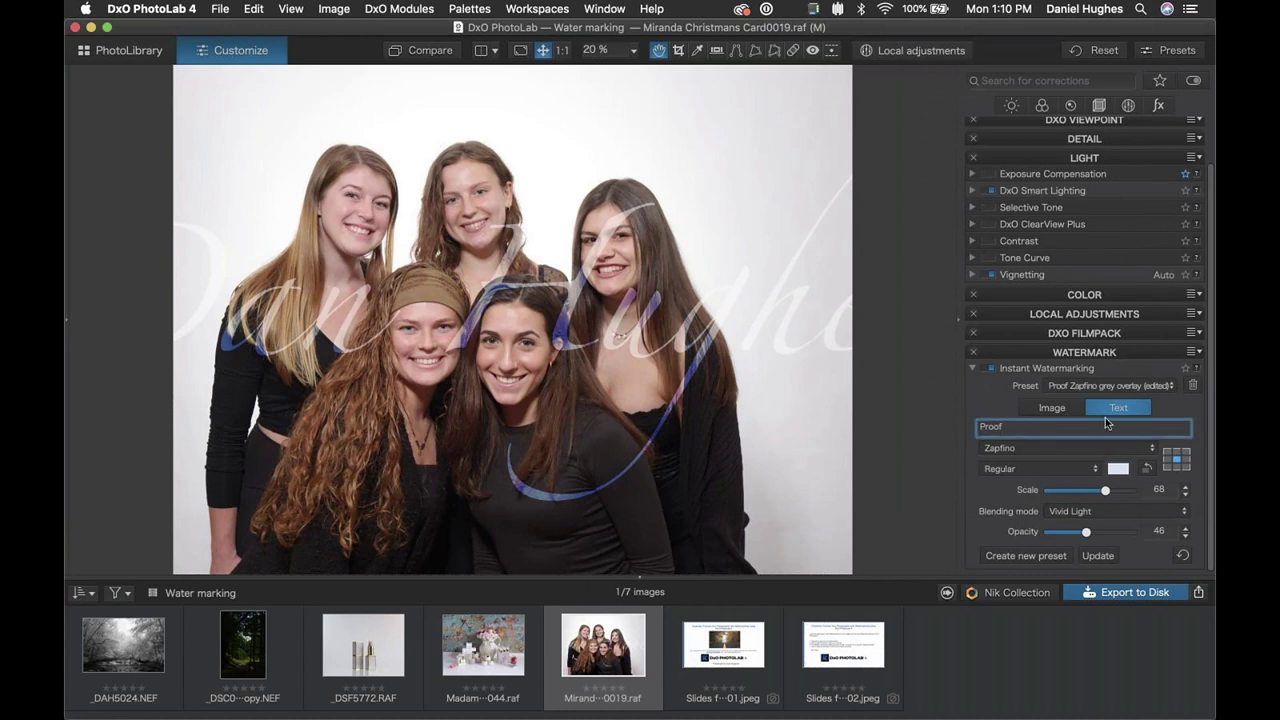
click(1052, 408)
click(1114, 409)
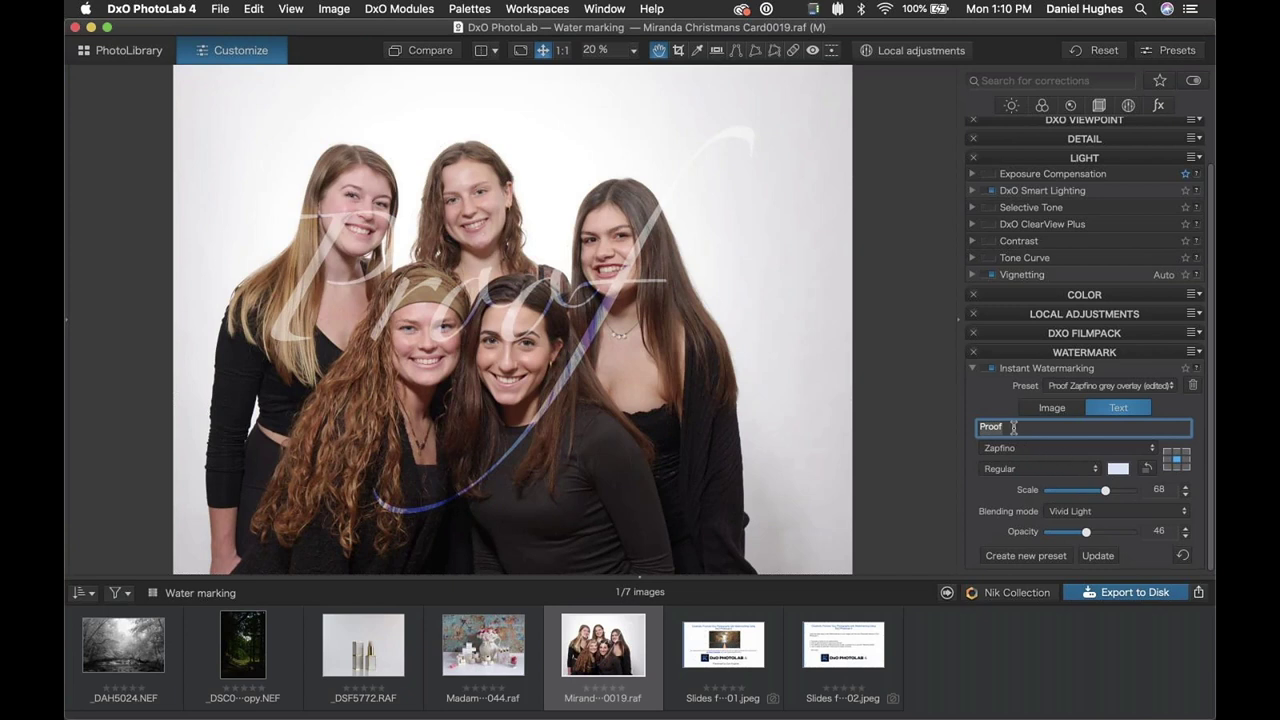
Step: Change the watermark font to Gill Sans
click(1155, 451)
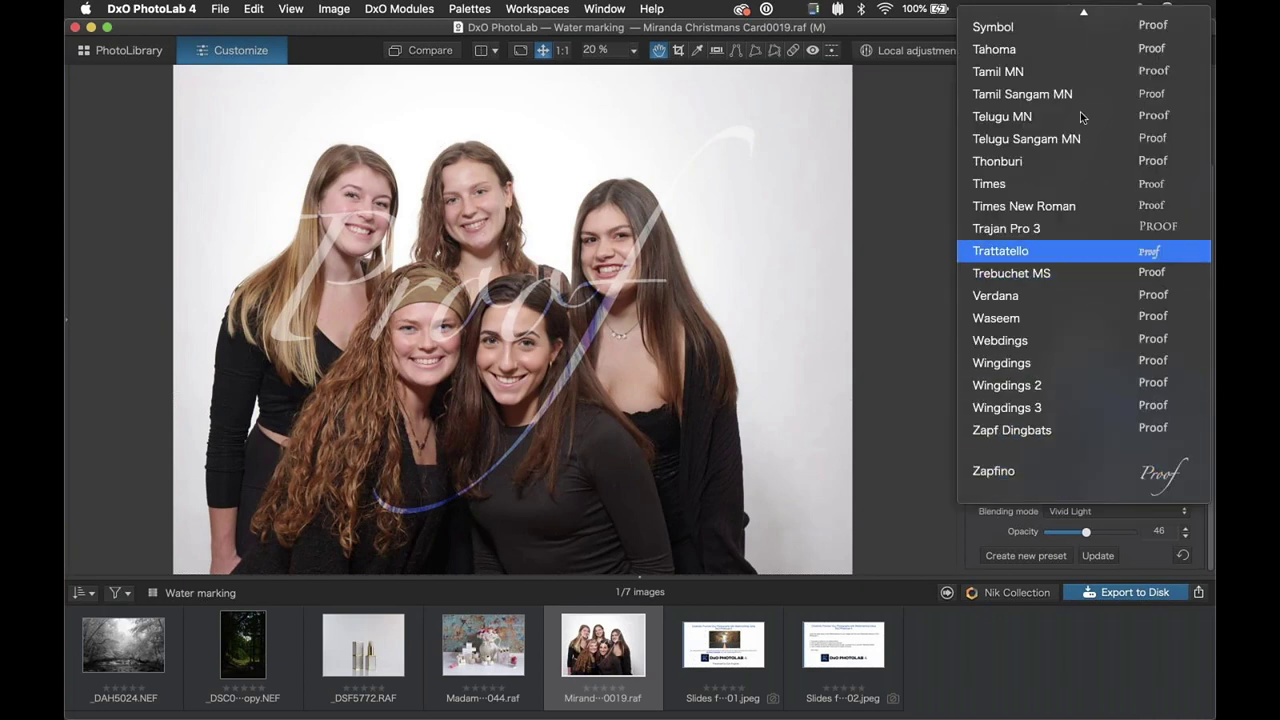
scroll(1080, 118, up, 4)
scroll(1080, 118, up, 8)
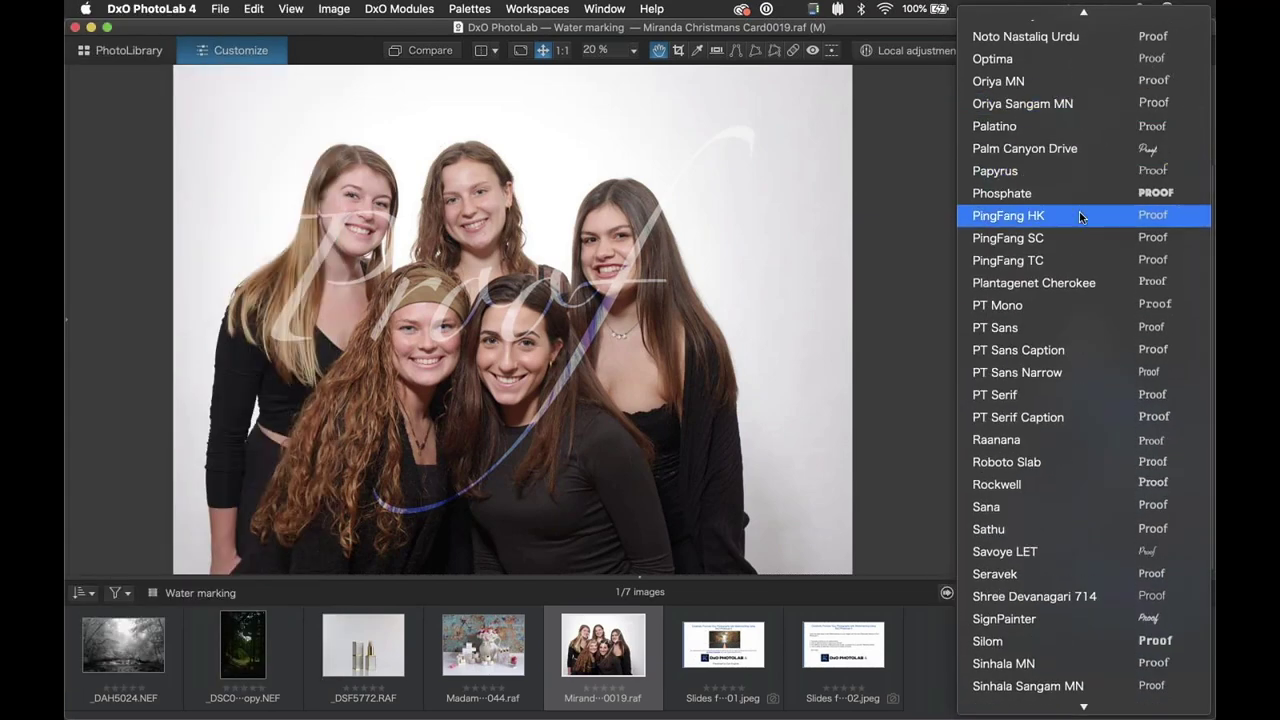
scroll(1080, 214, up, 5)
scroll(1080, 216, up, 10)
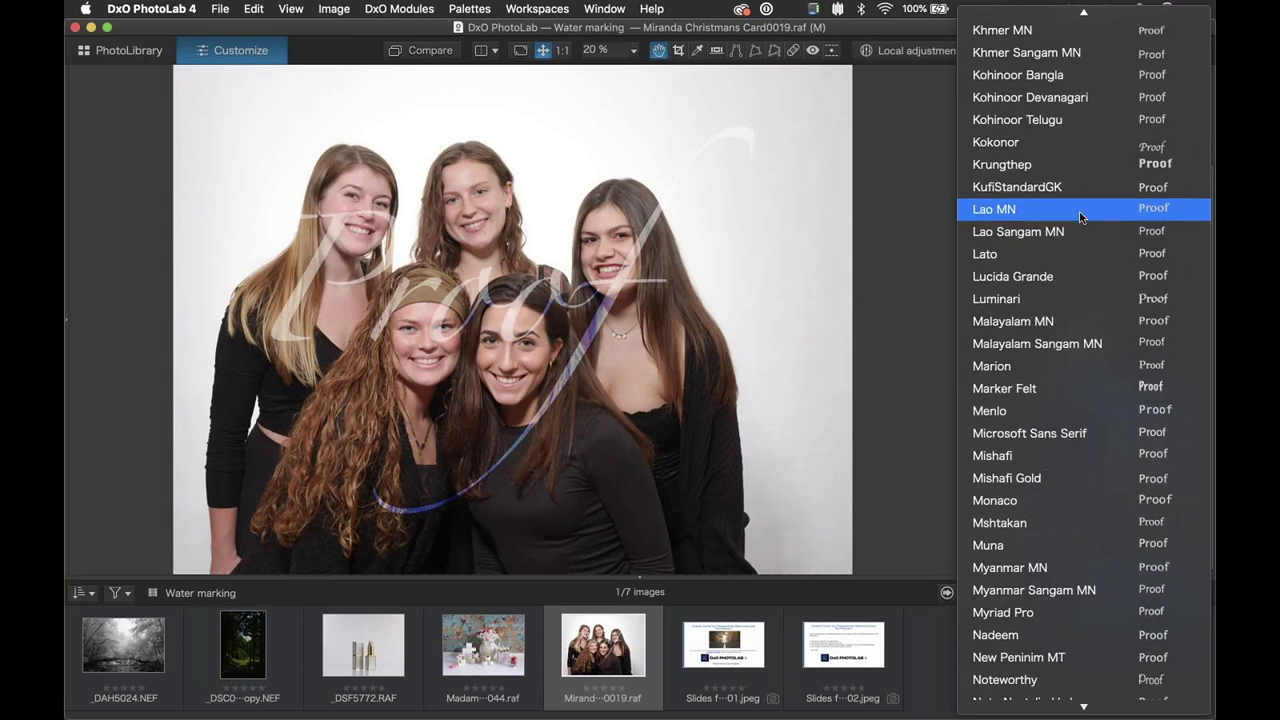
scroll(1080, 216, up, 10)
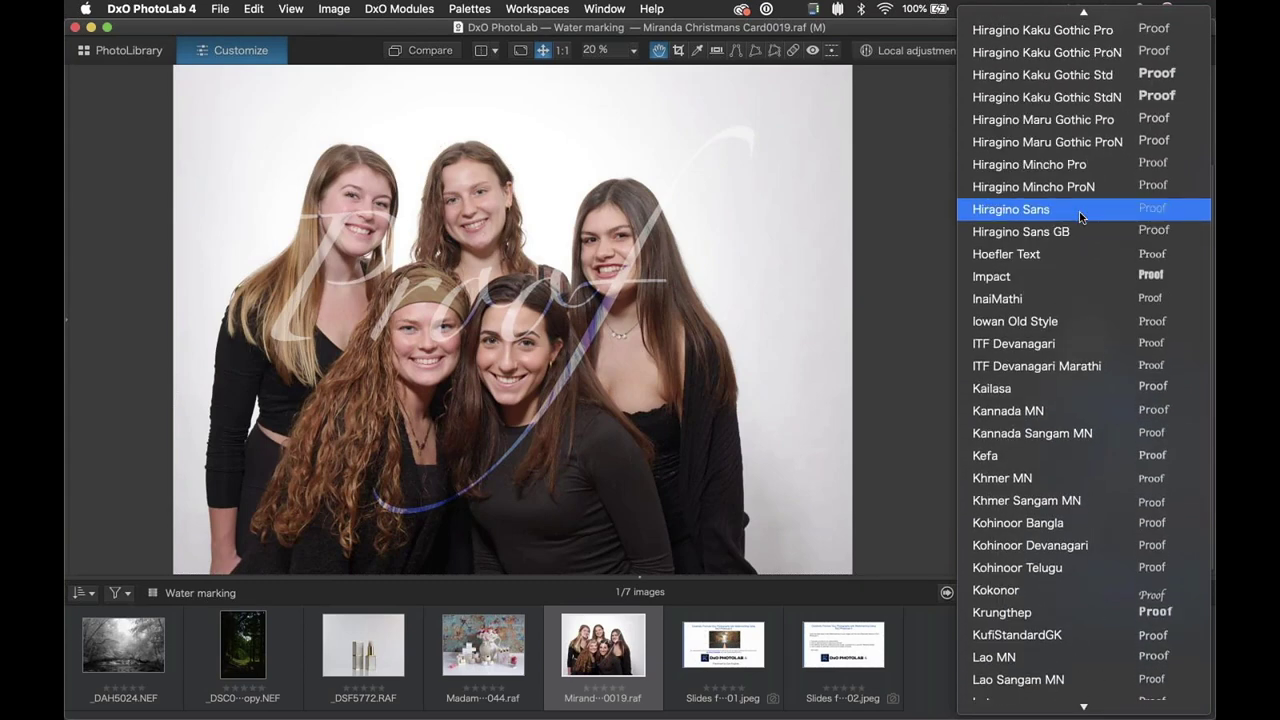
scroll(1080, 216, up, 10)
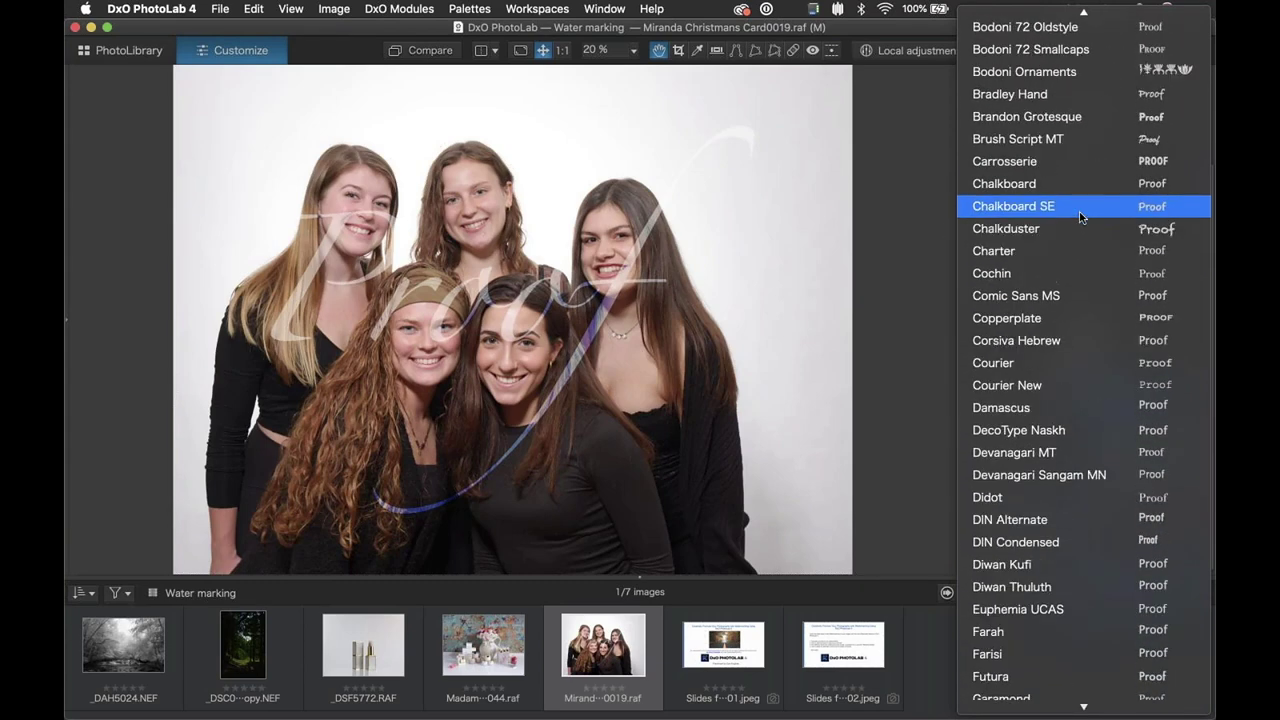
scroll(1080, 216, up, 3)
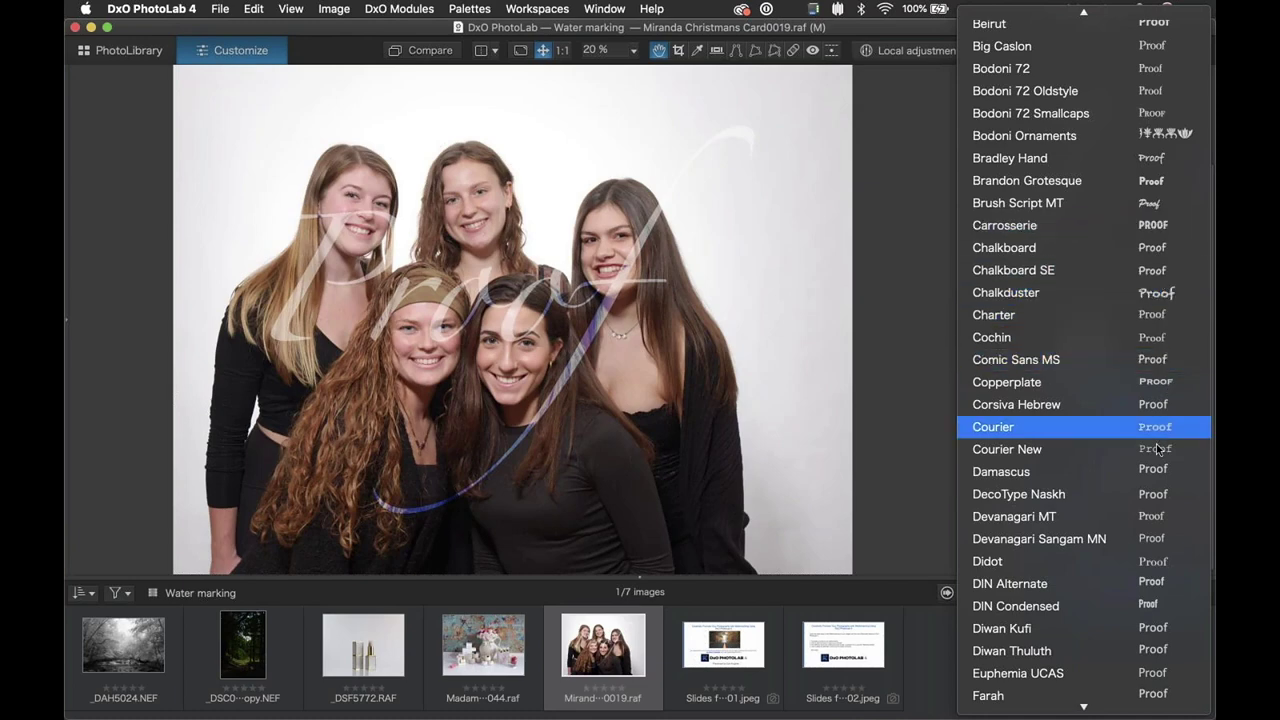
scroll(1156, 444, down, 5)
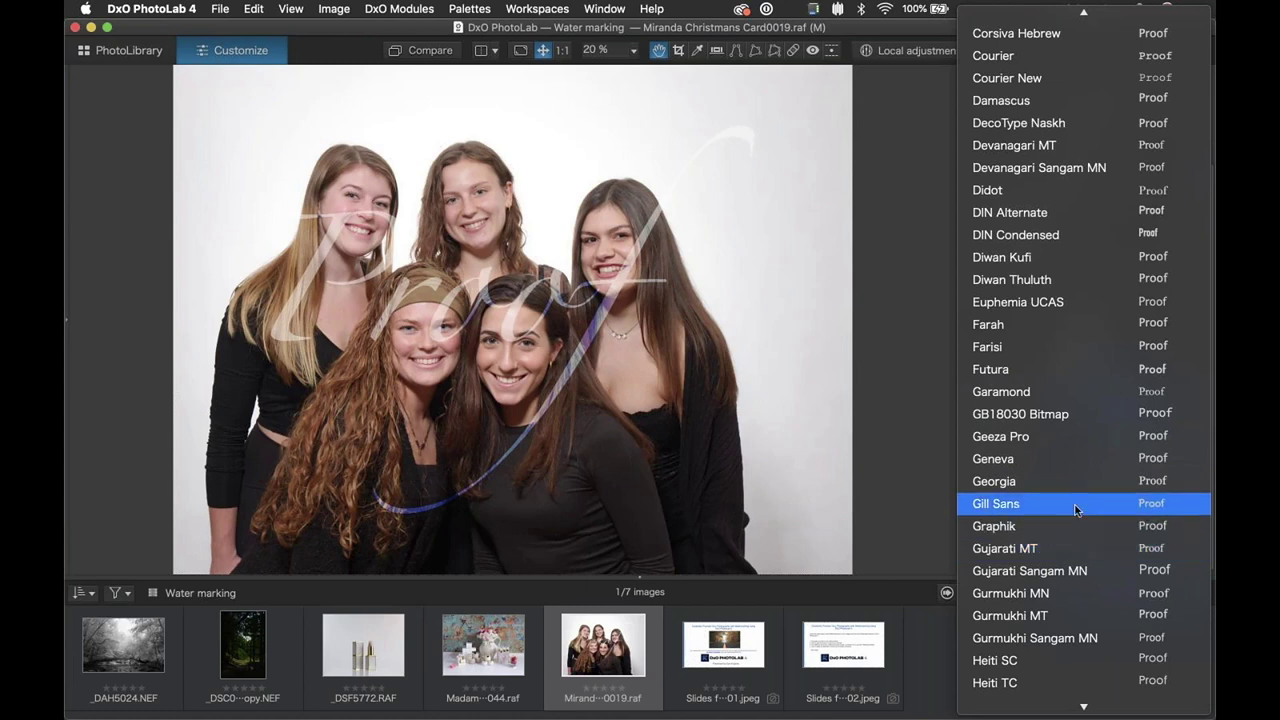
click(1043, 503)
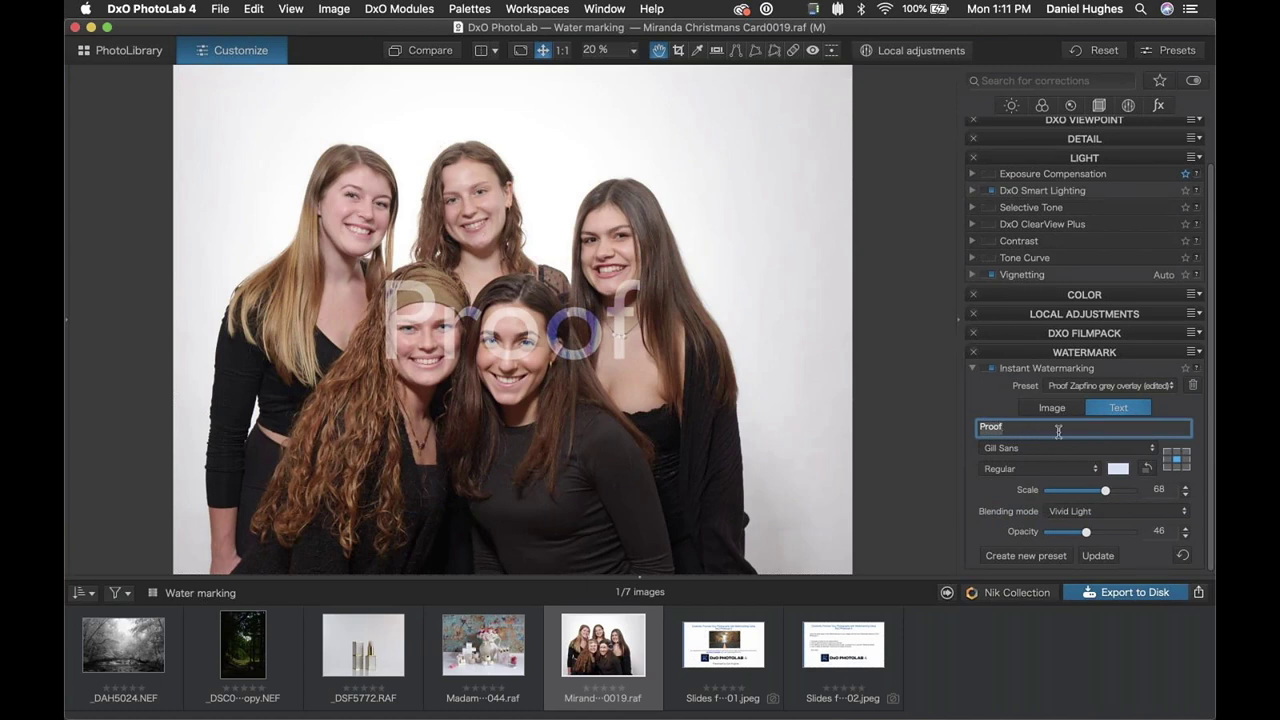
Step: Examine the style variants available for the Gill Sans watermark font, keeping Regular selected
click(1096, 471)
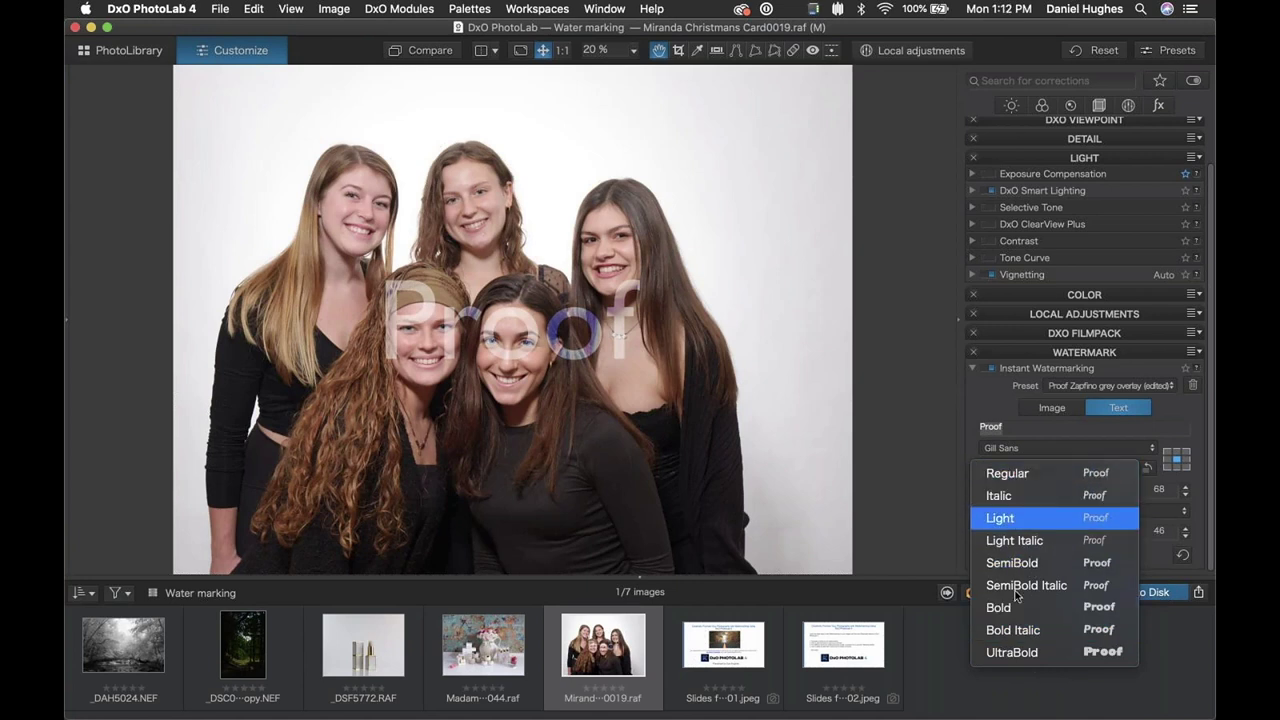
click(1008, 473)
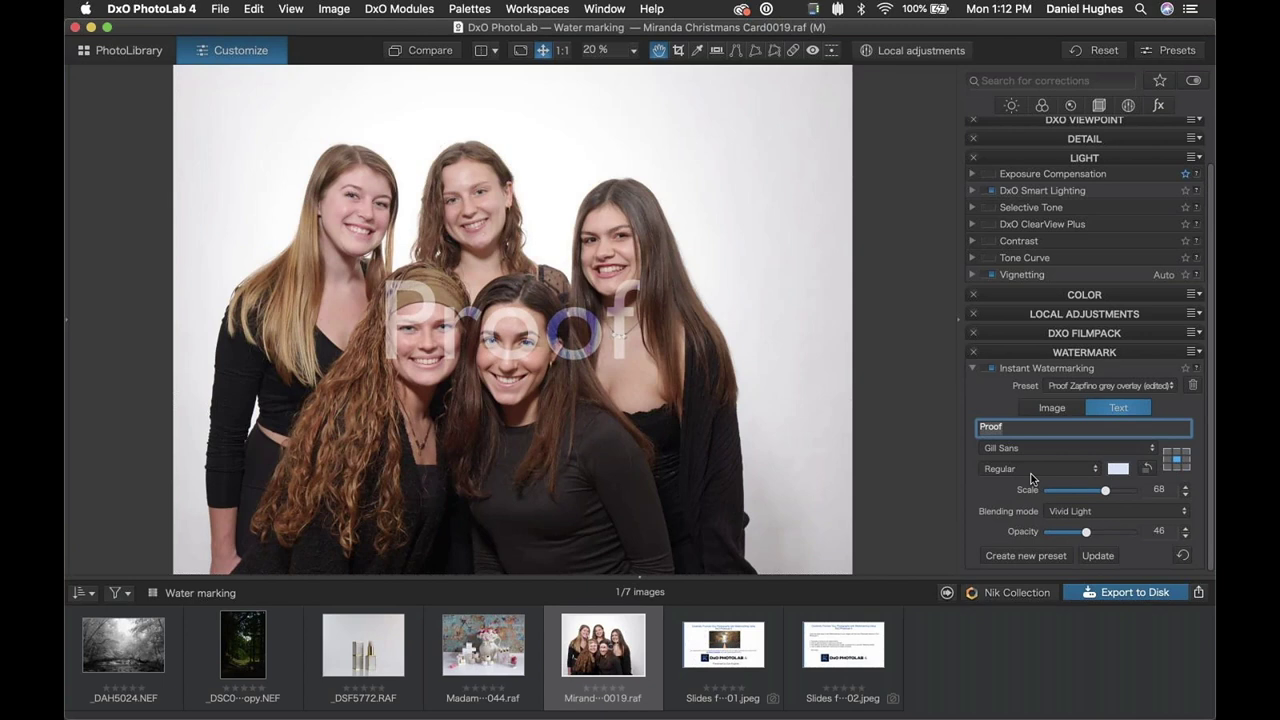
click(1093, 470)
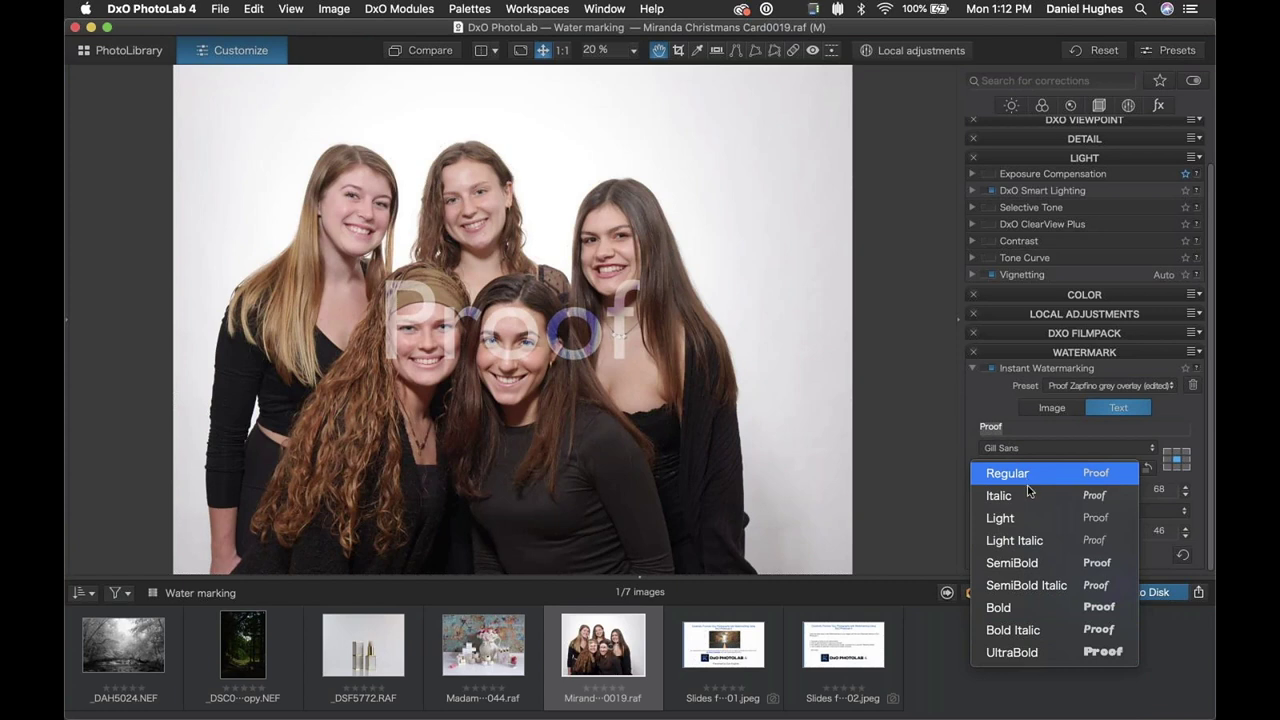
key(Down)
key(Down)
key(Down)
click(1017, 472)
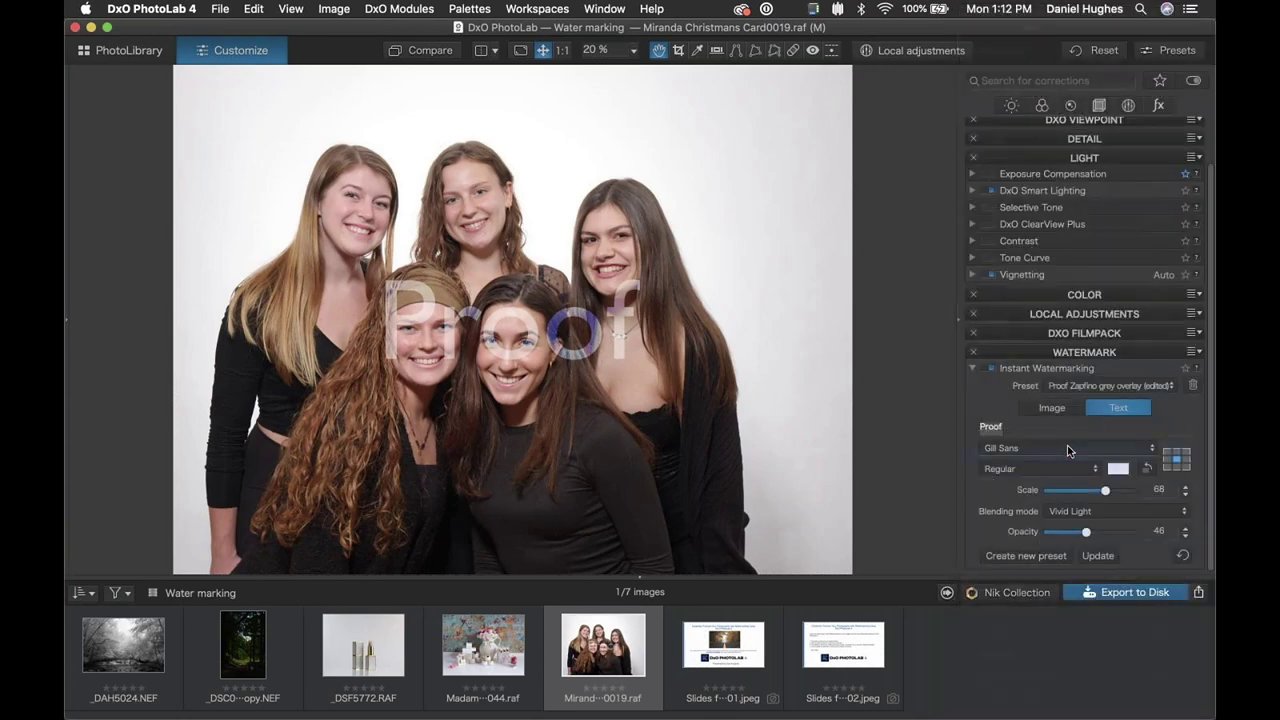
Step: Switch the watermark font back to Zapfino and check which styles it offers
click(1067, 445)
scroll(1068, 560, down, 20)
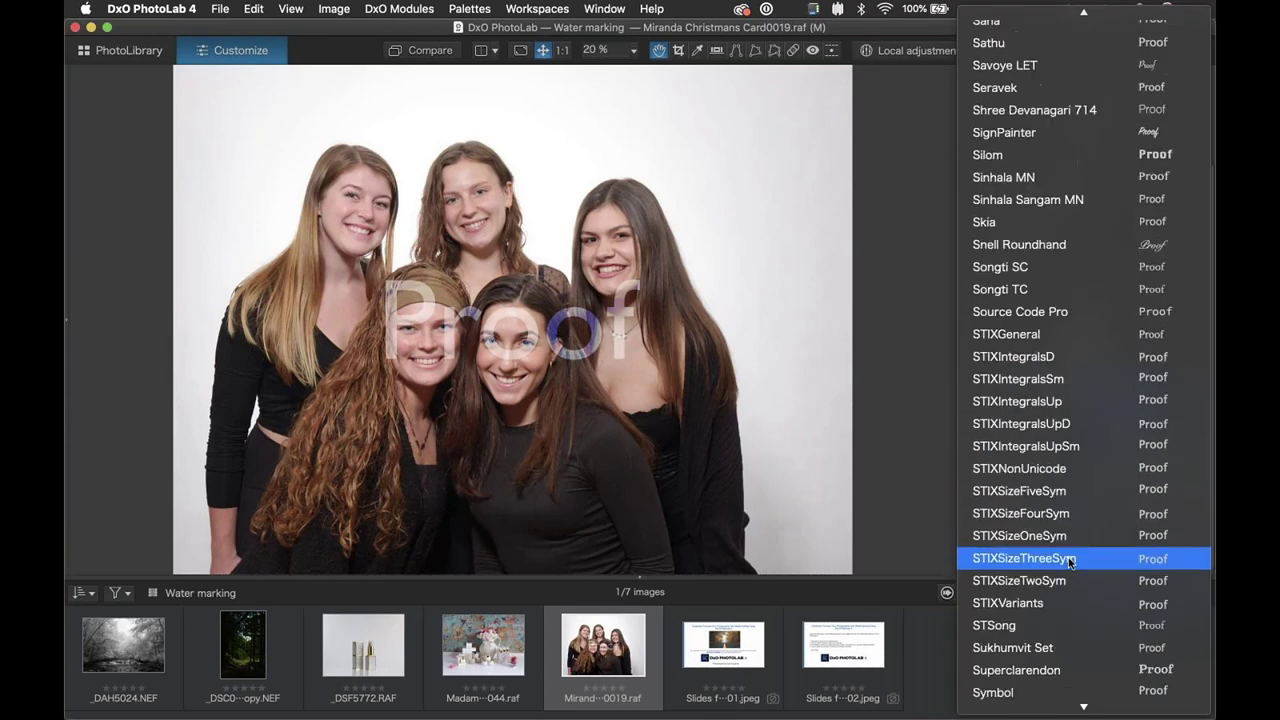
click(1025, 698)
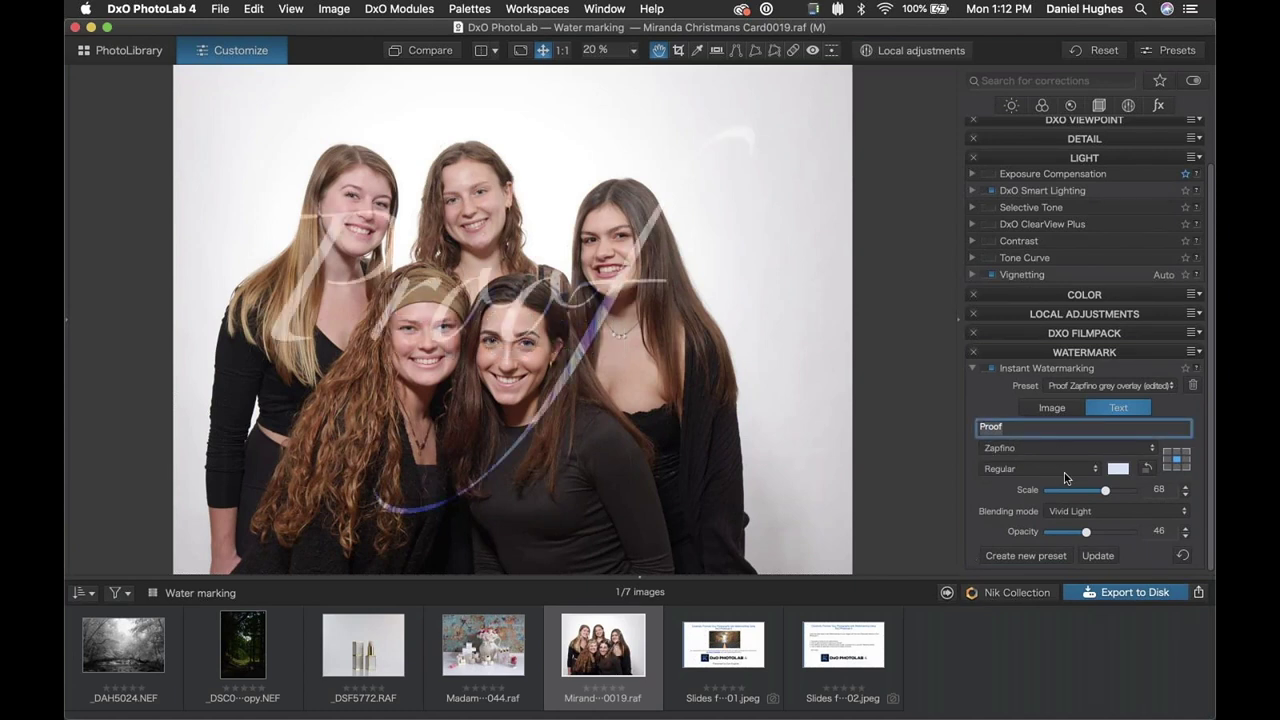
click(1064, 472)
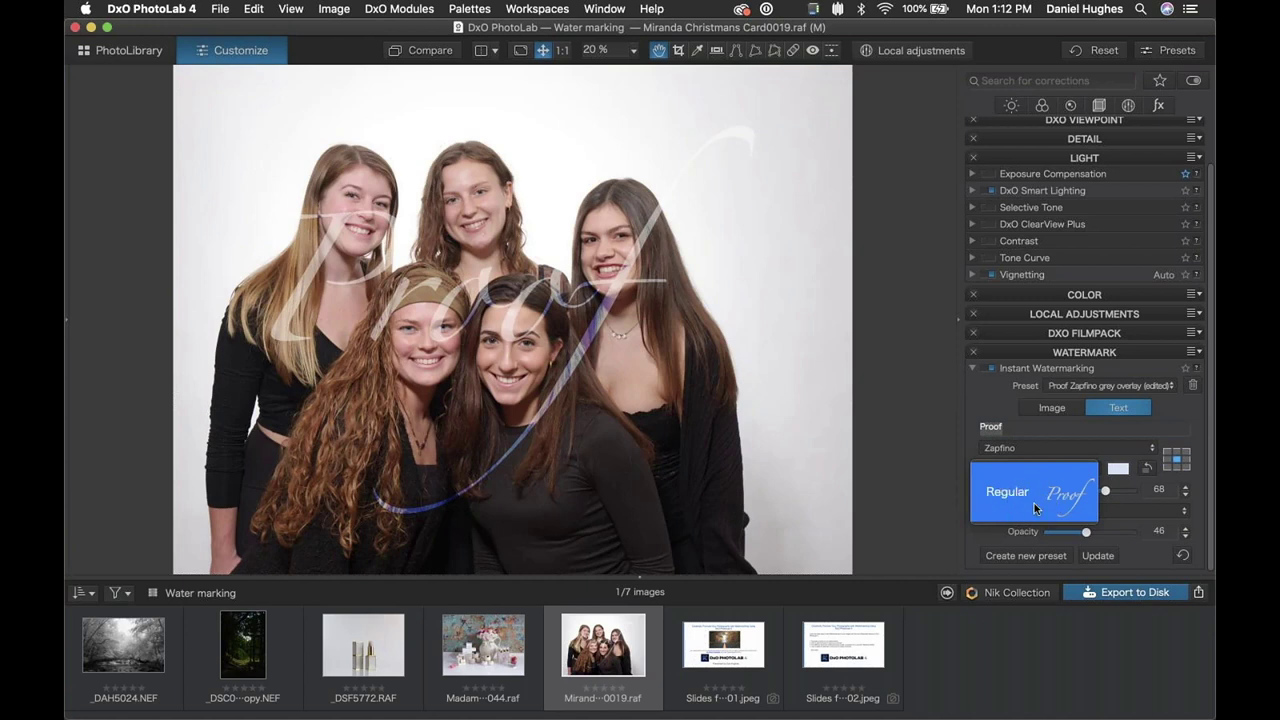
click(968, 443)
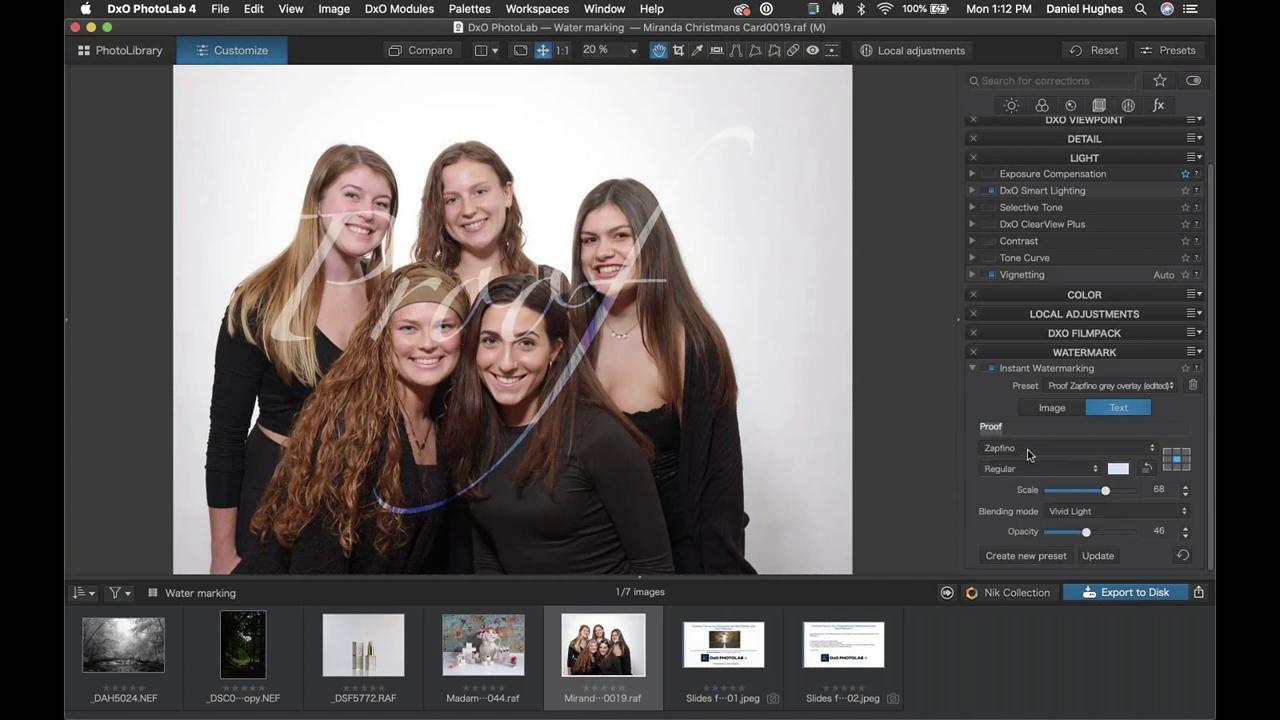
Step: Set the watermark font to Times New Roman in the Italic style
click(1027, 449)
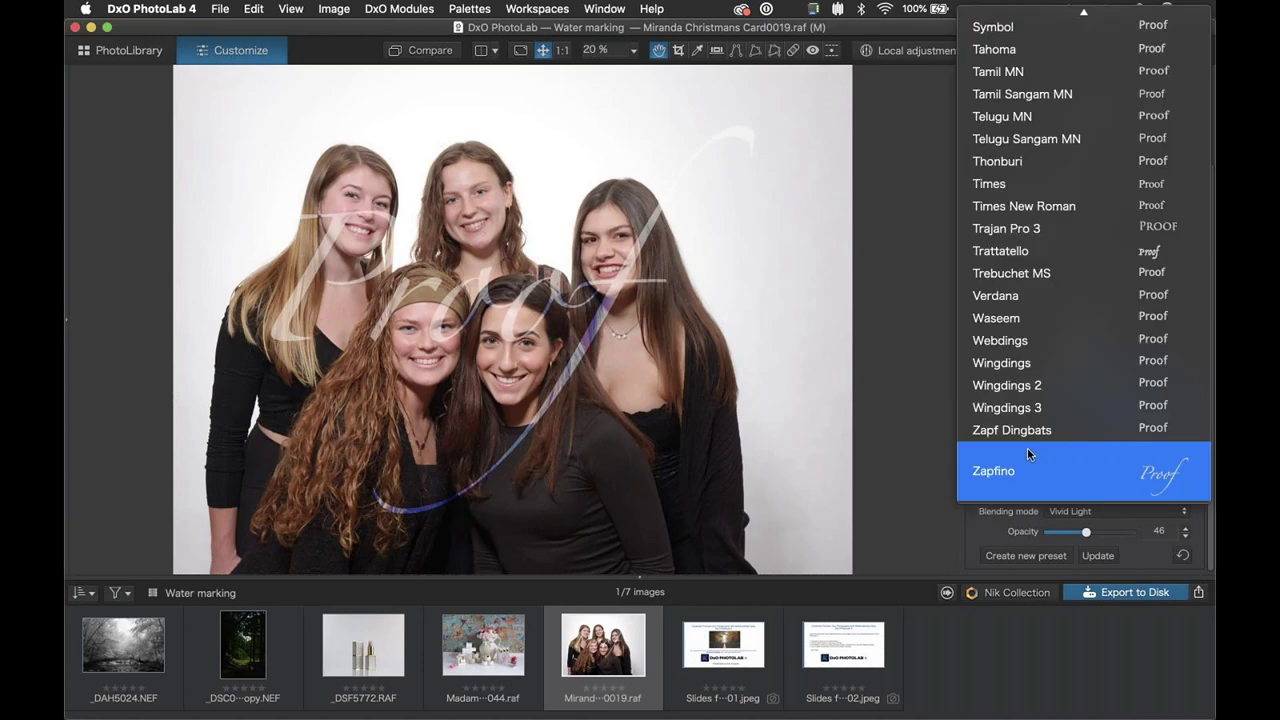
scroll(1003, 283, up, 3)
click(1000, 279)
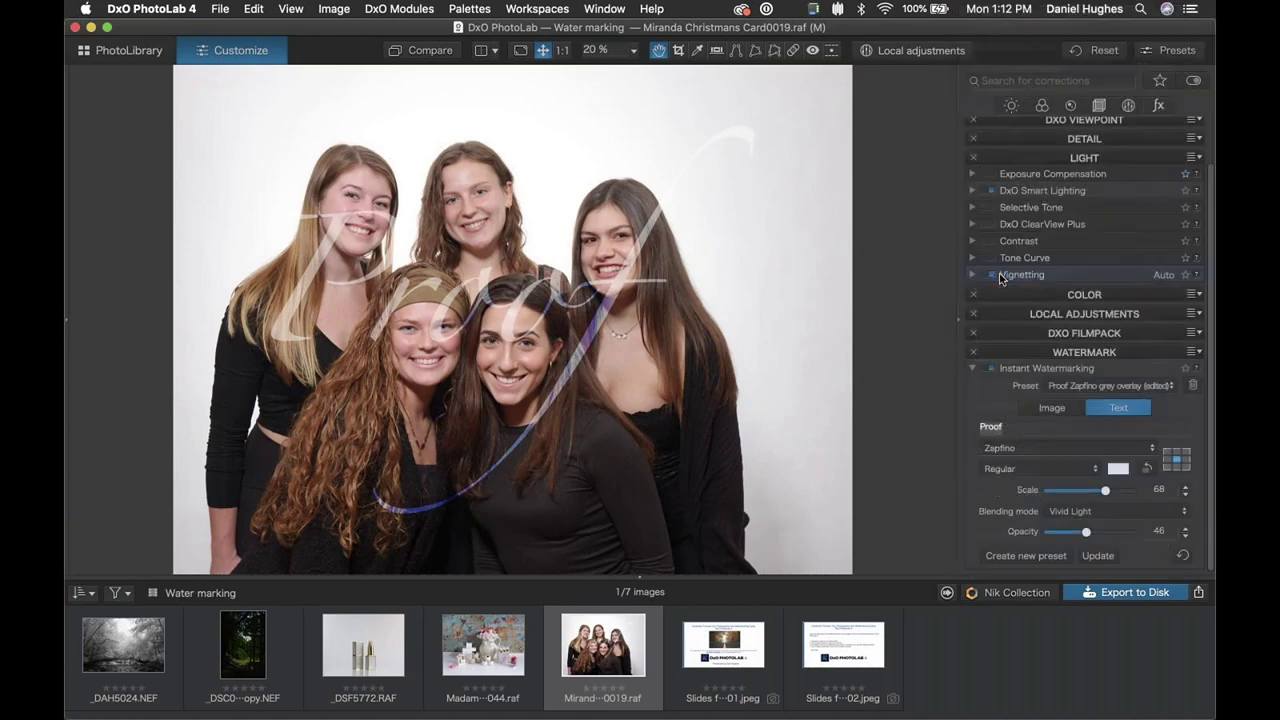
click(1040, 467)
click(1042, 469)
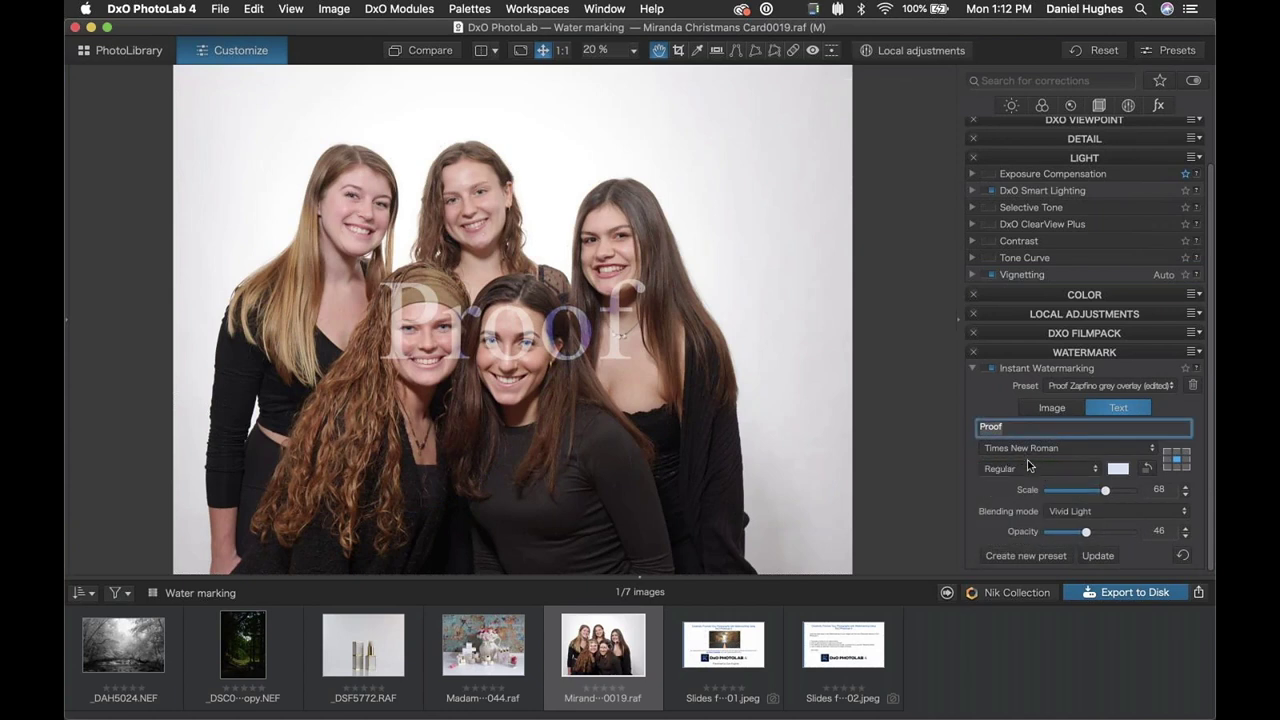
click(1036, 467)
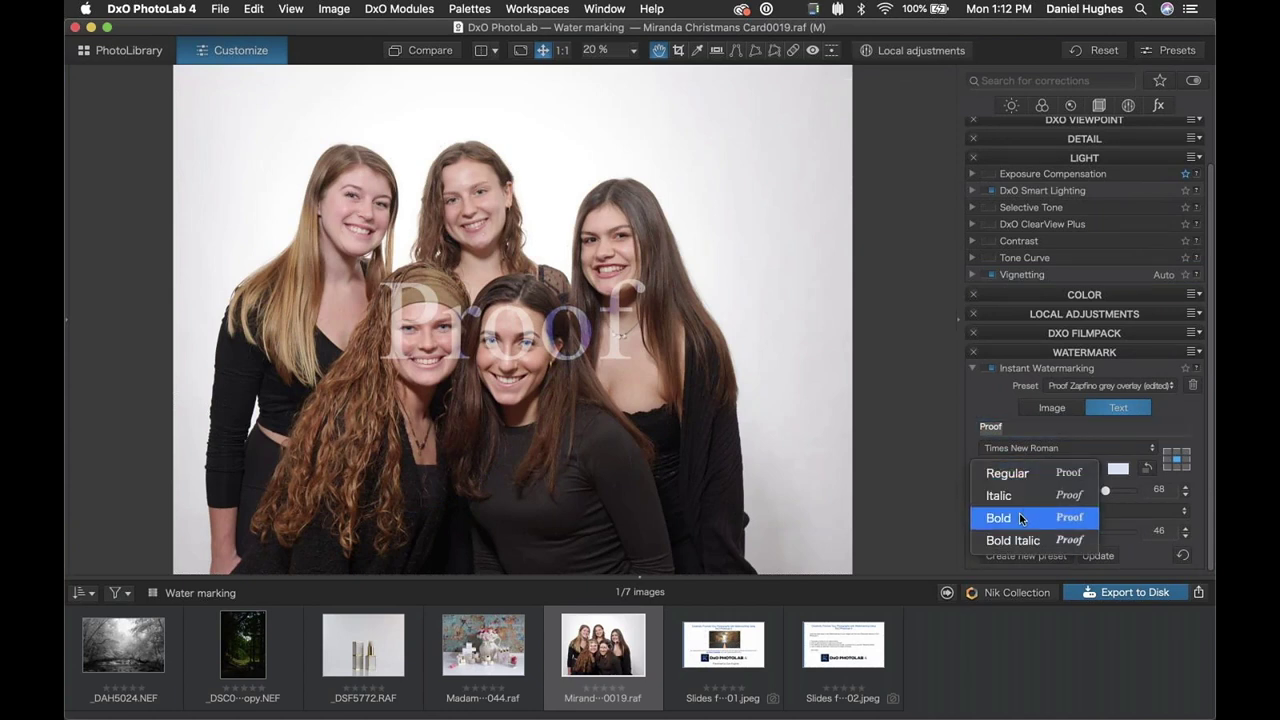
click(1005, 496)
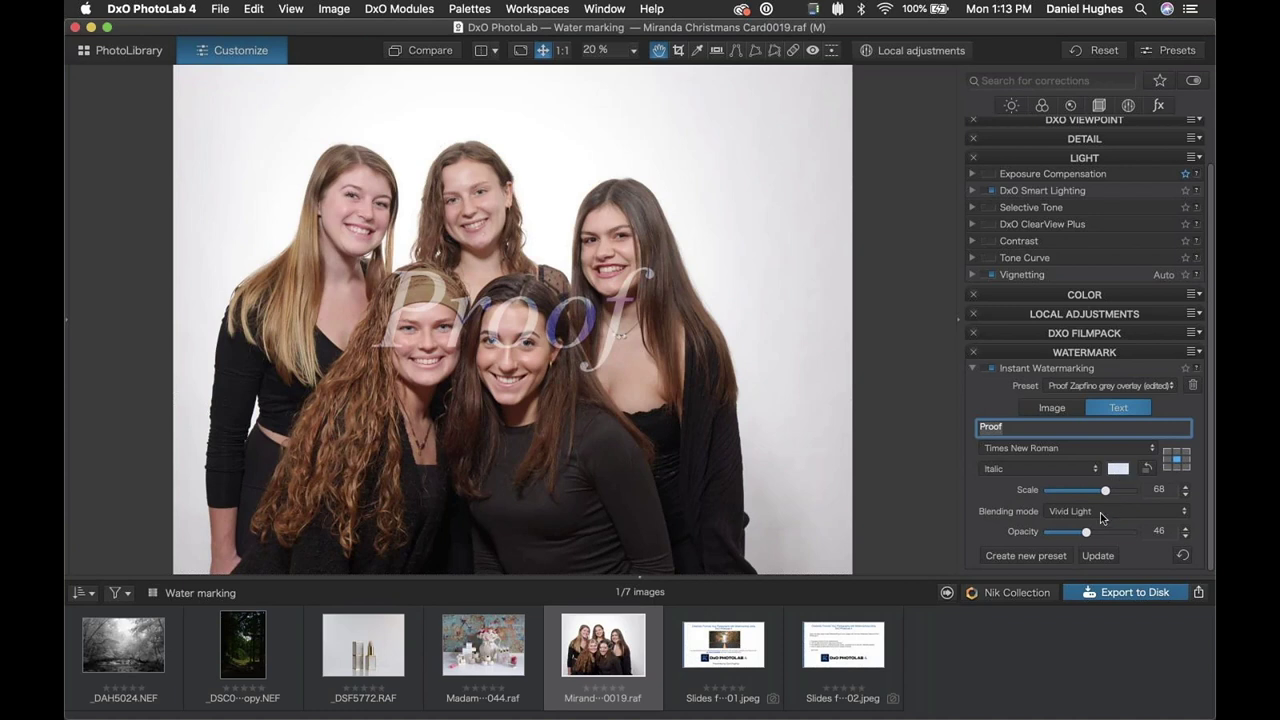
Step: Set the watermark's blending mode to Normal and its opacity to 100
click(1102, 514)
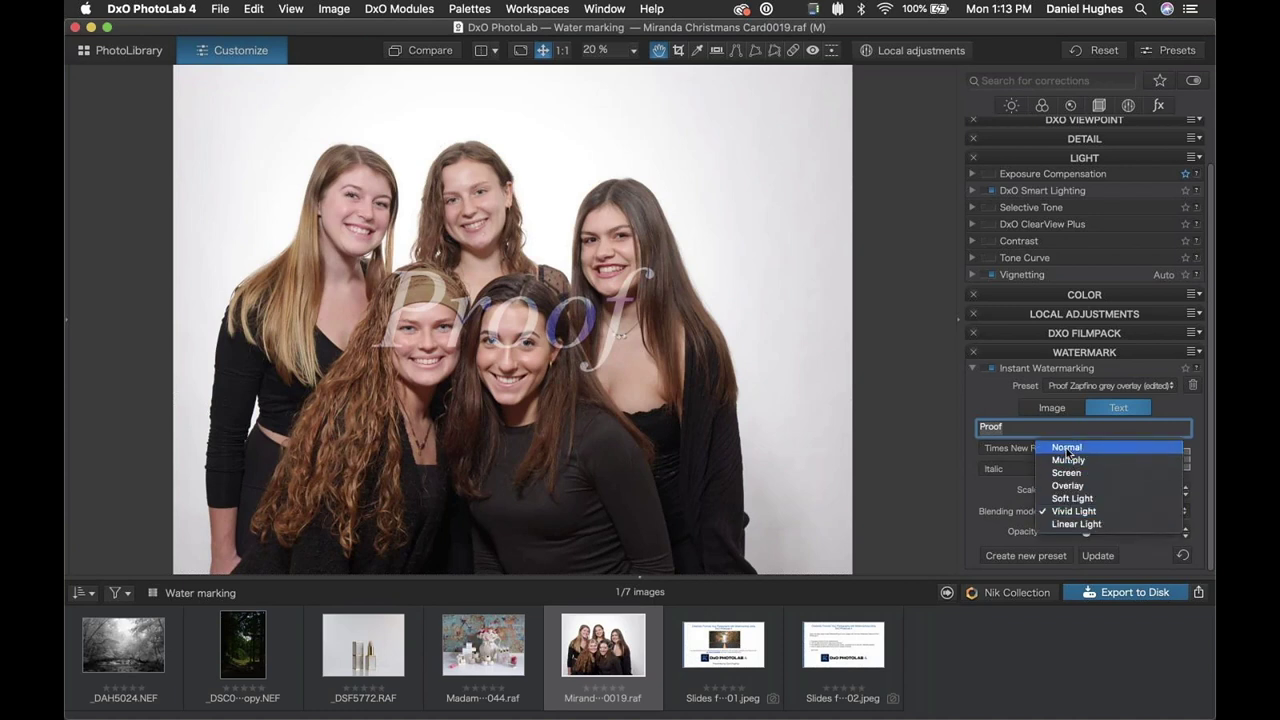
click(1066, 448)
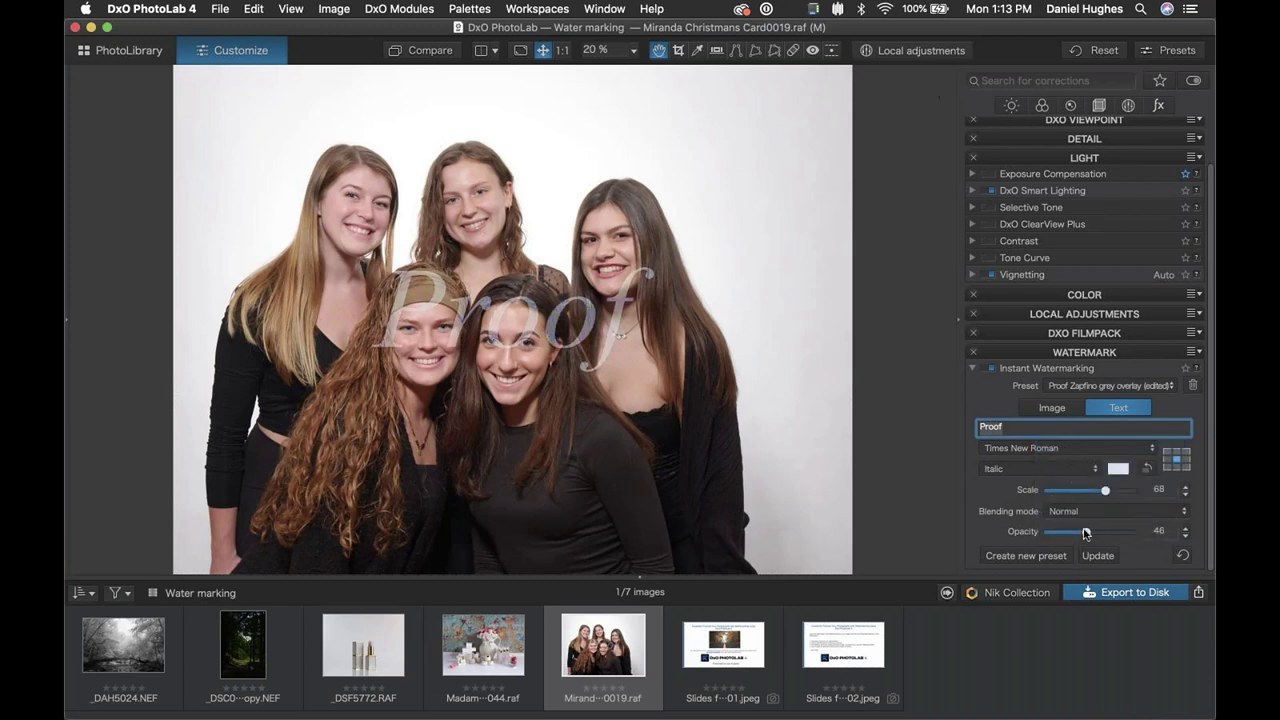
drag(1085, 534, 1160, 531)
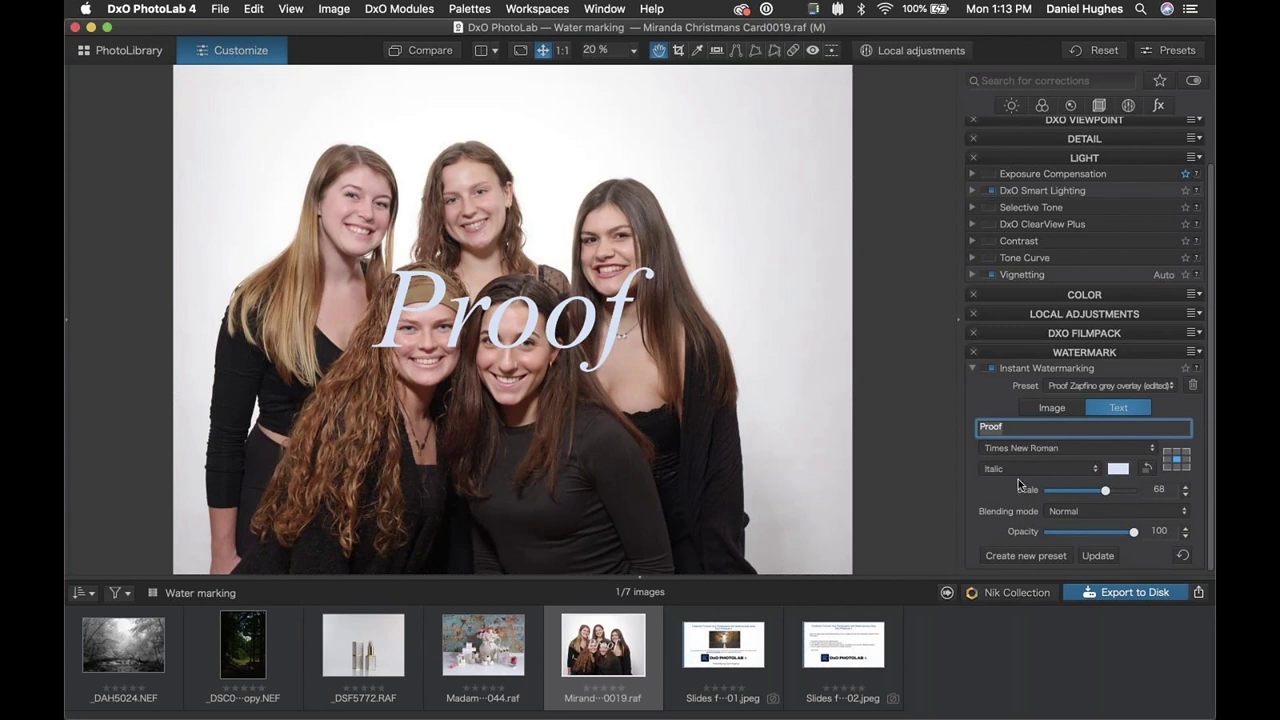
Step: Change the watermark text color to bright green and move the color picker clear of the watermark settings
click(1116, 470)
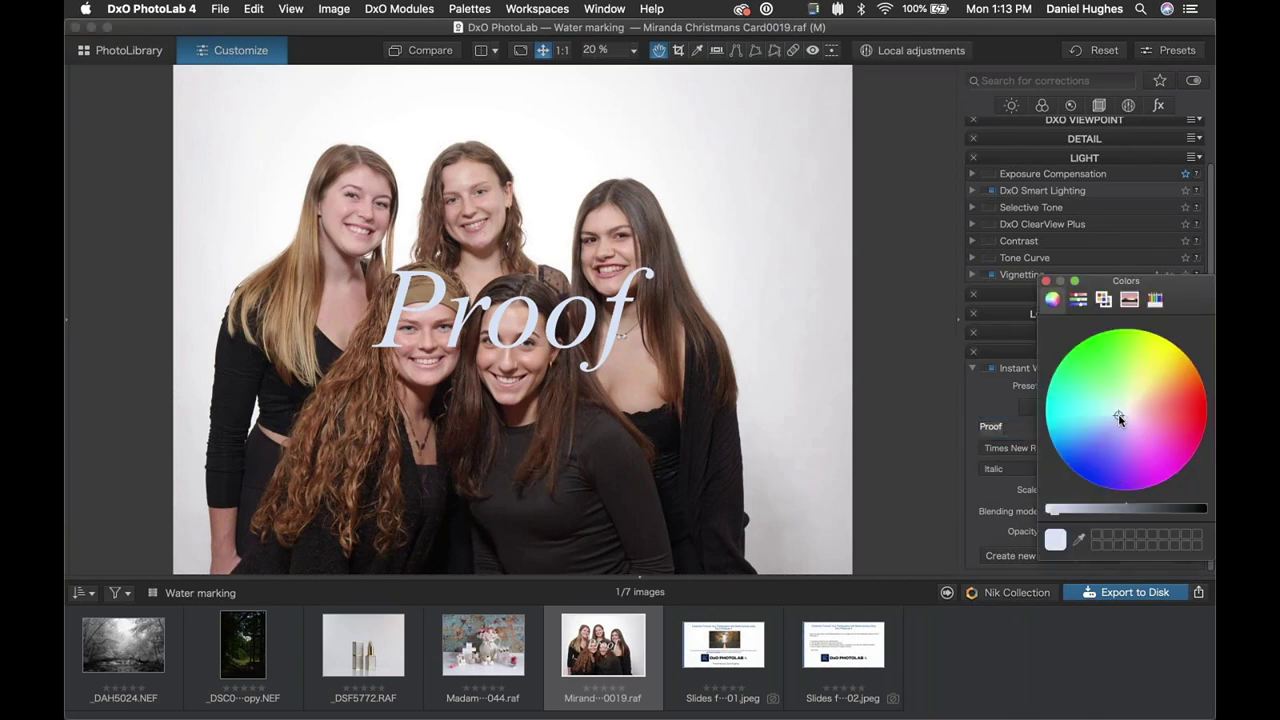
drag(1119, 419, 1129, 338)
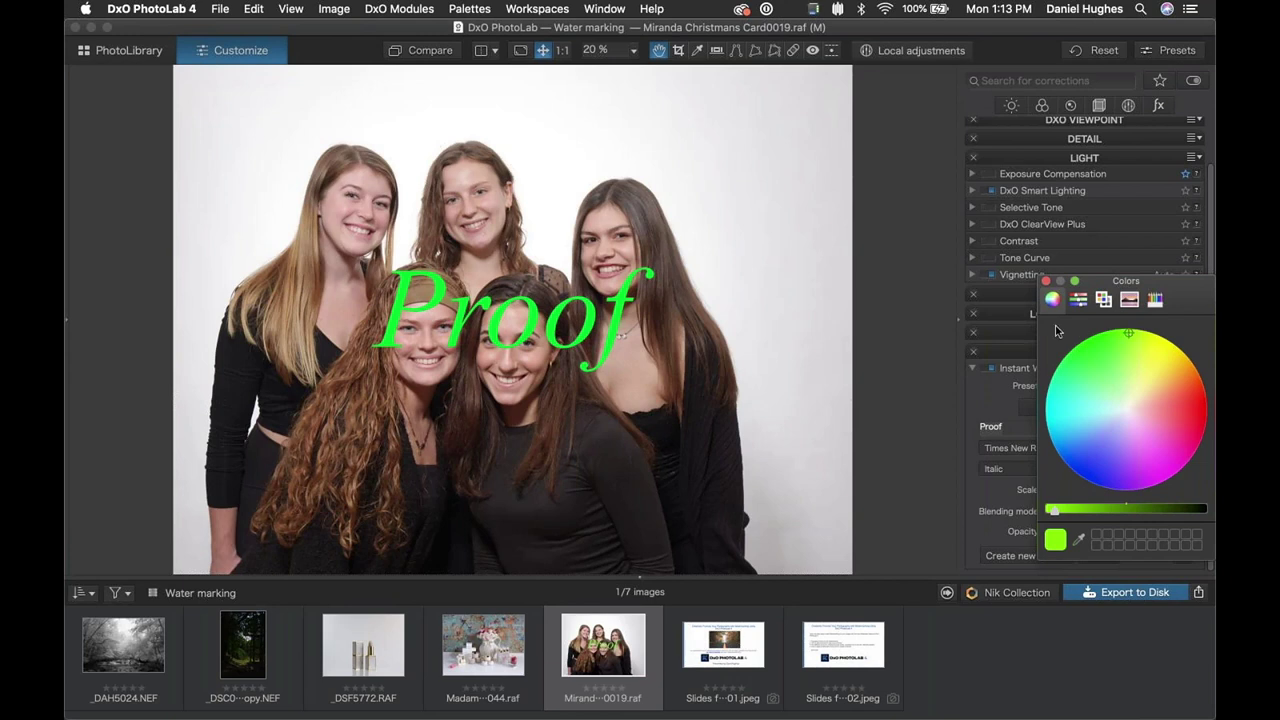
drag(1166, 289, 892, 420)
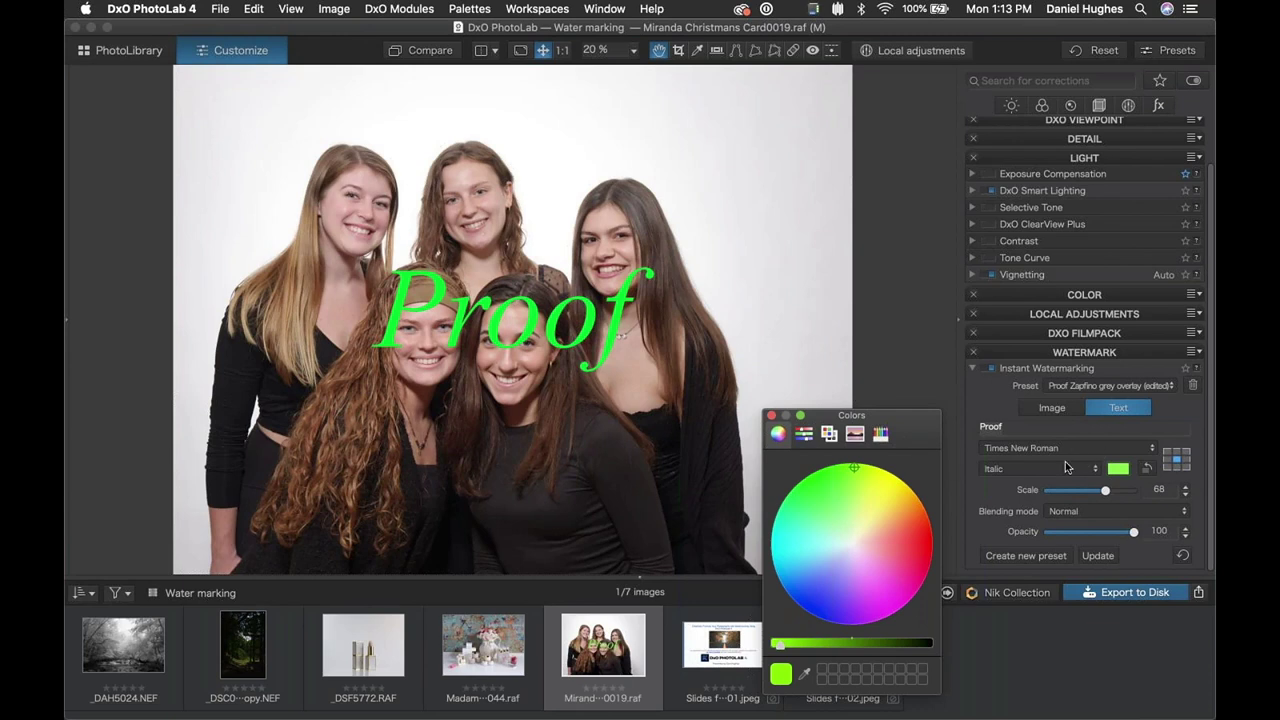
Step: Enlarge the watermark to a scale of 95 and close the color picker
click(1083, 491)
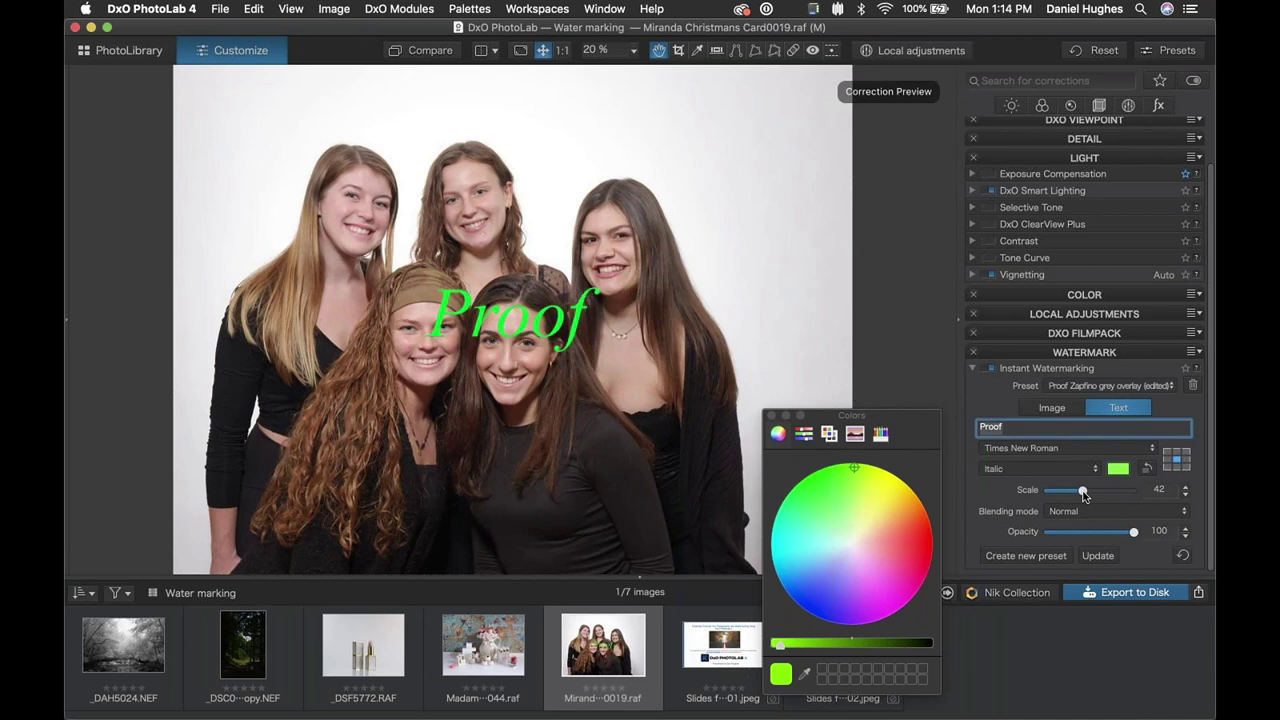
drag(1083, 493, 1130, 490)
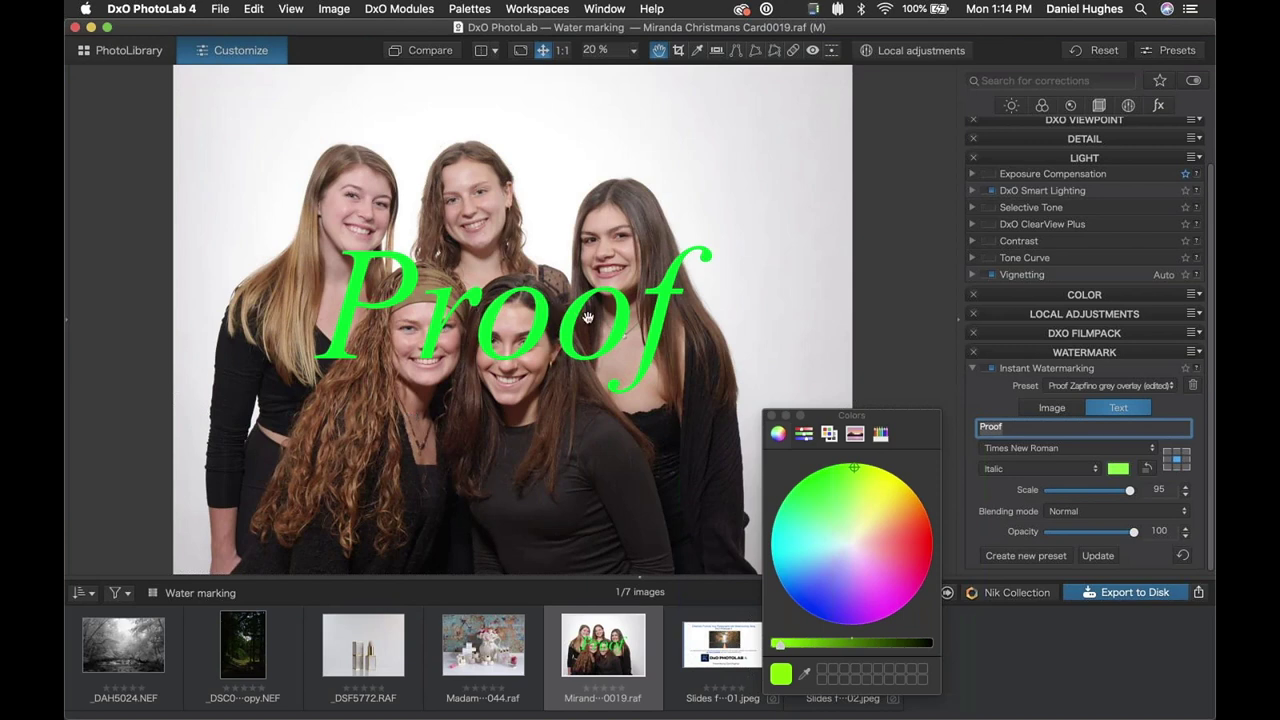
click(771, 417)
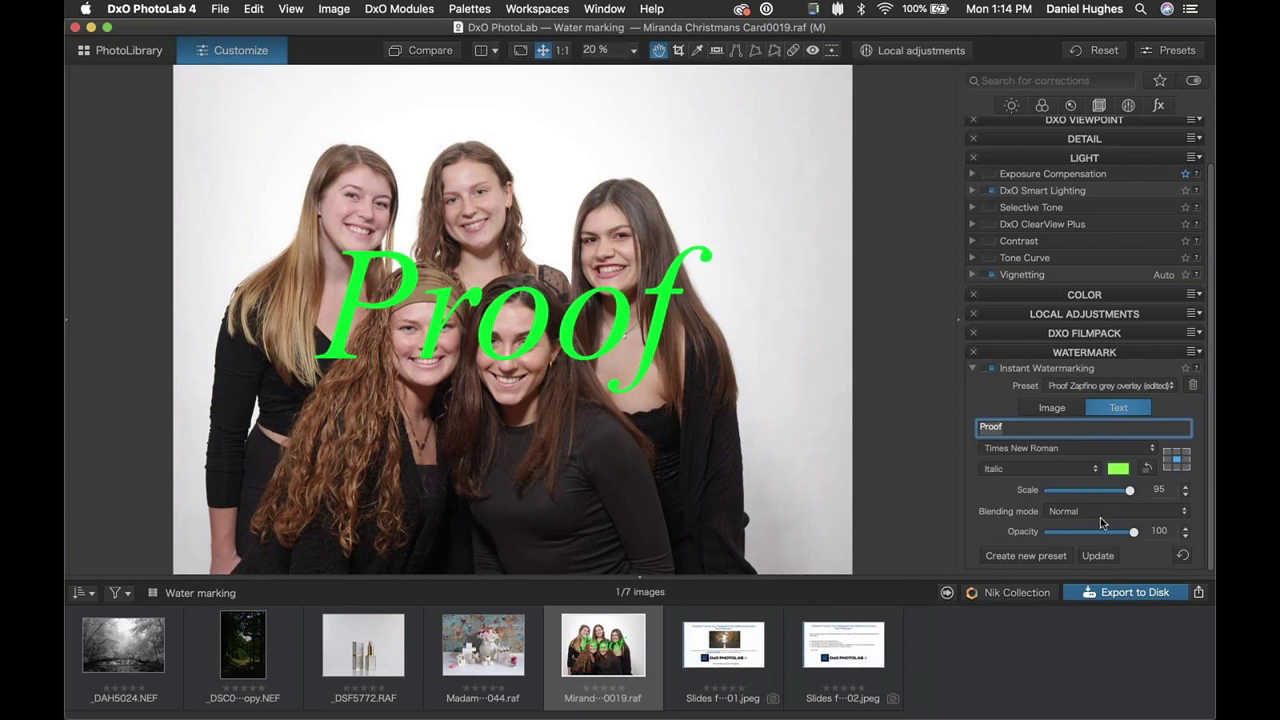
Step: Rotate the watermark counterclockwise through a full turn in four 90-degree steps
click(1147, 470)
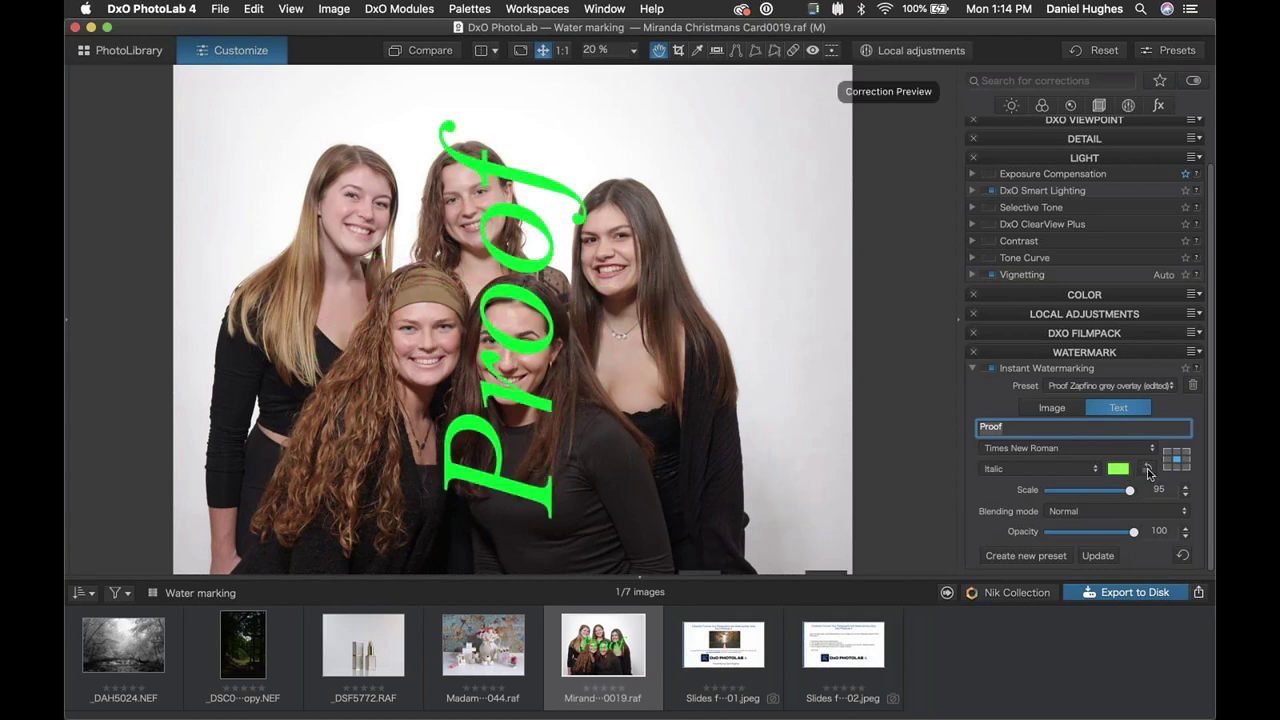
click(1148, 470)
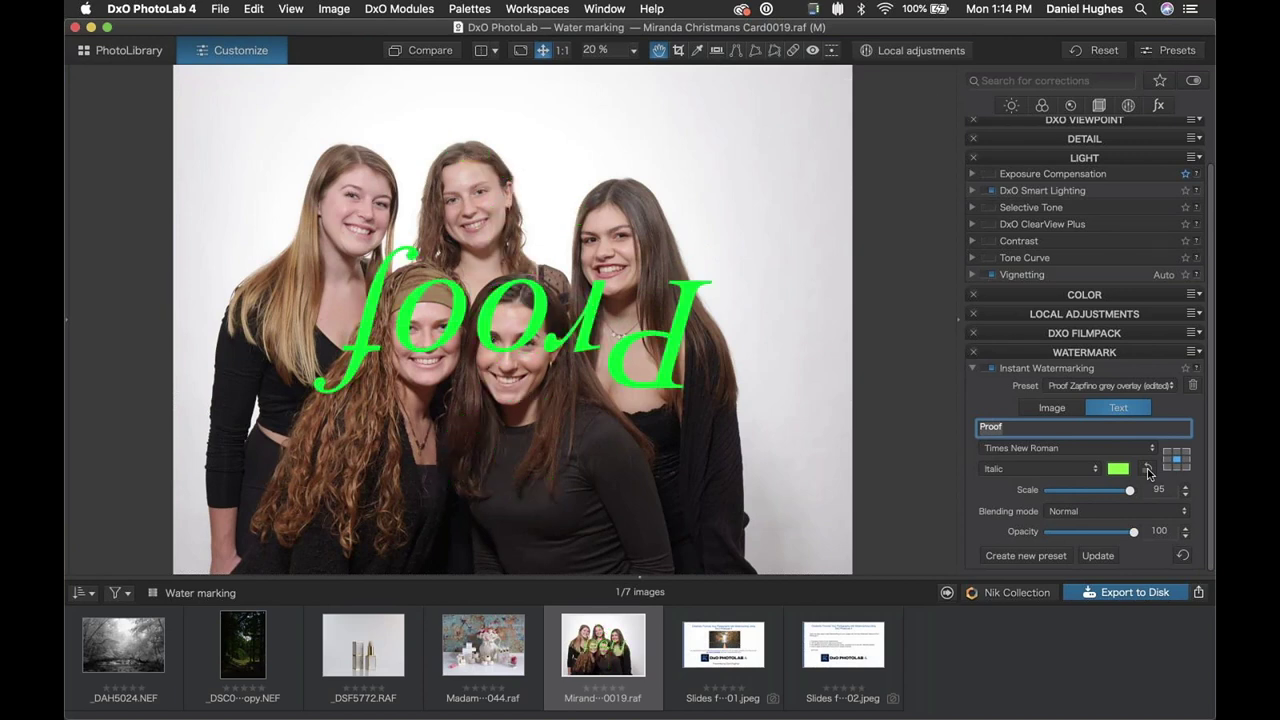
click(1149, 471)
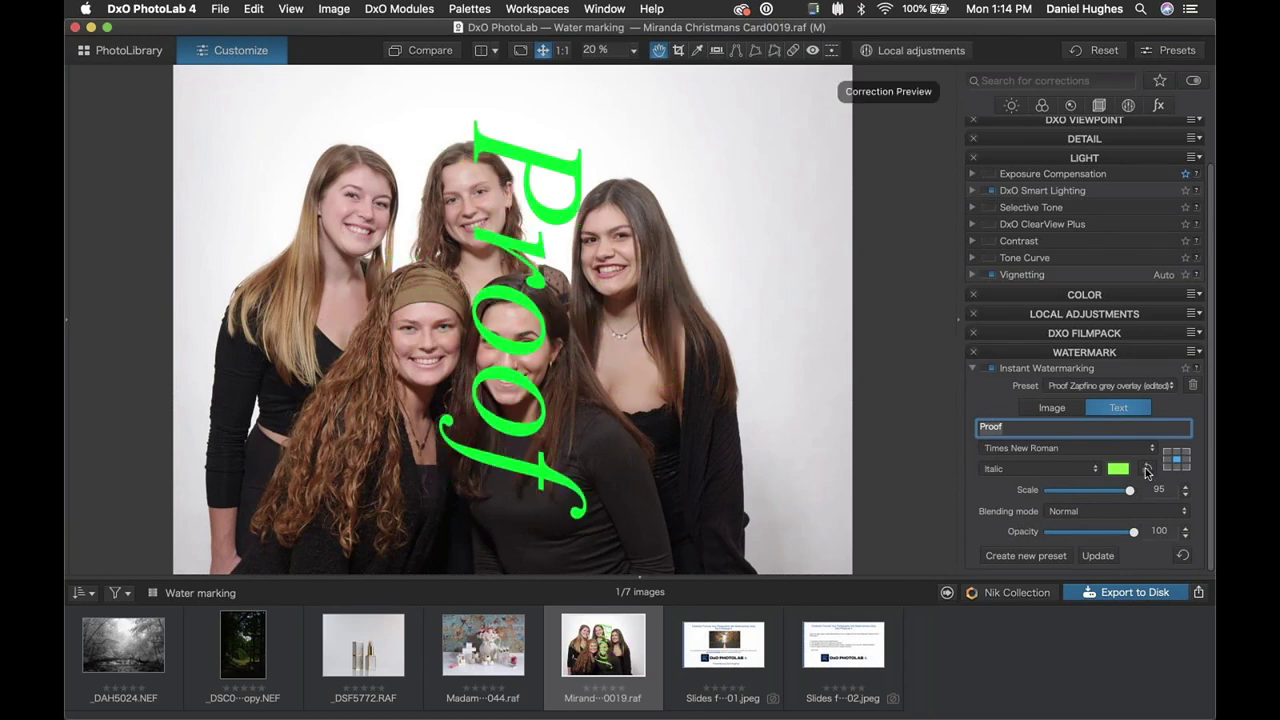
click(1147, 470)
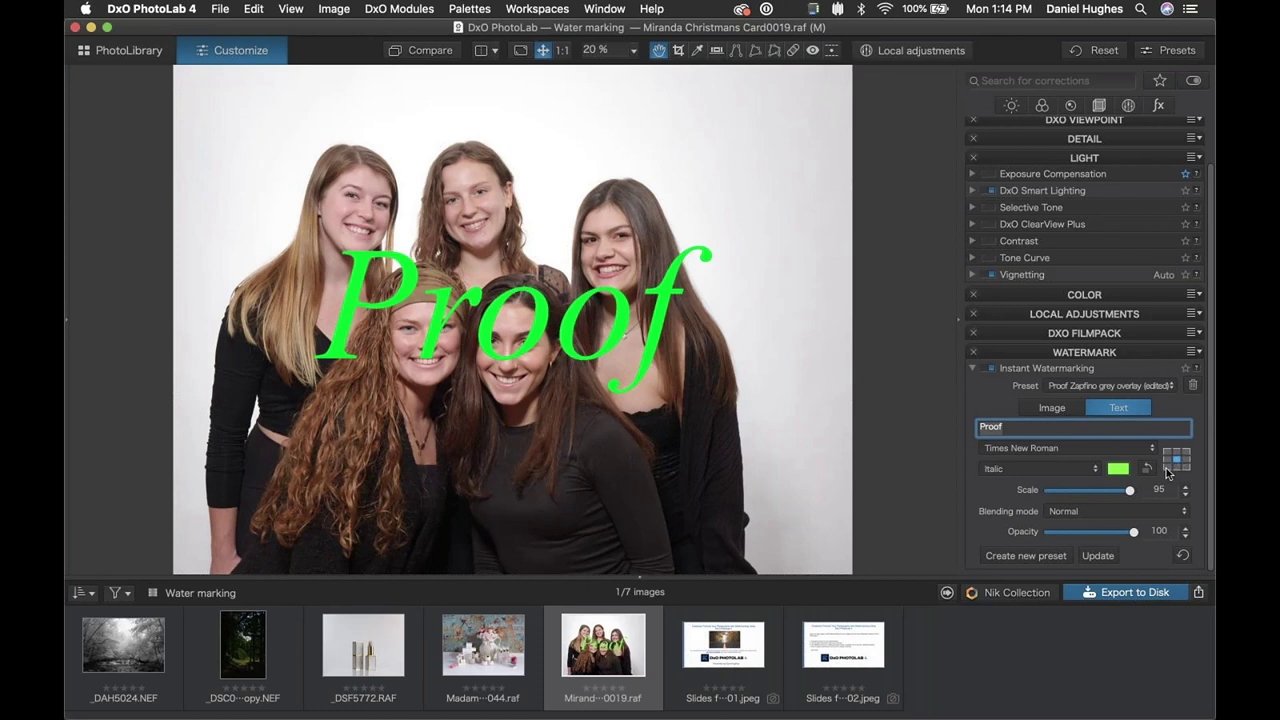
Step: Anchor the watermark in the bottom-left corner of the portrait
click(1166, 470)
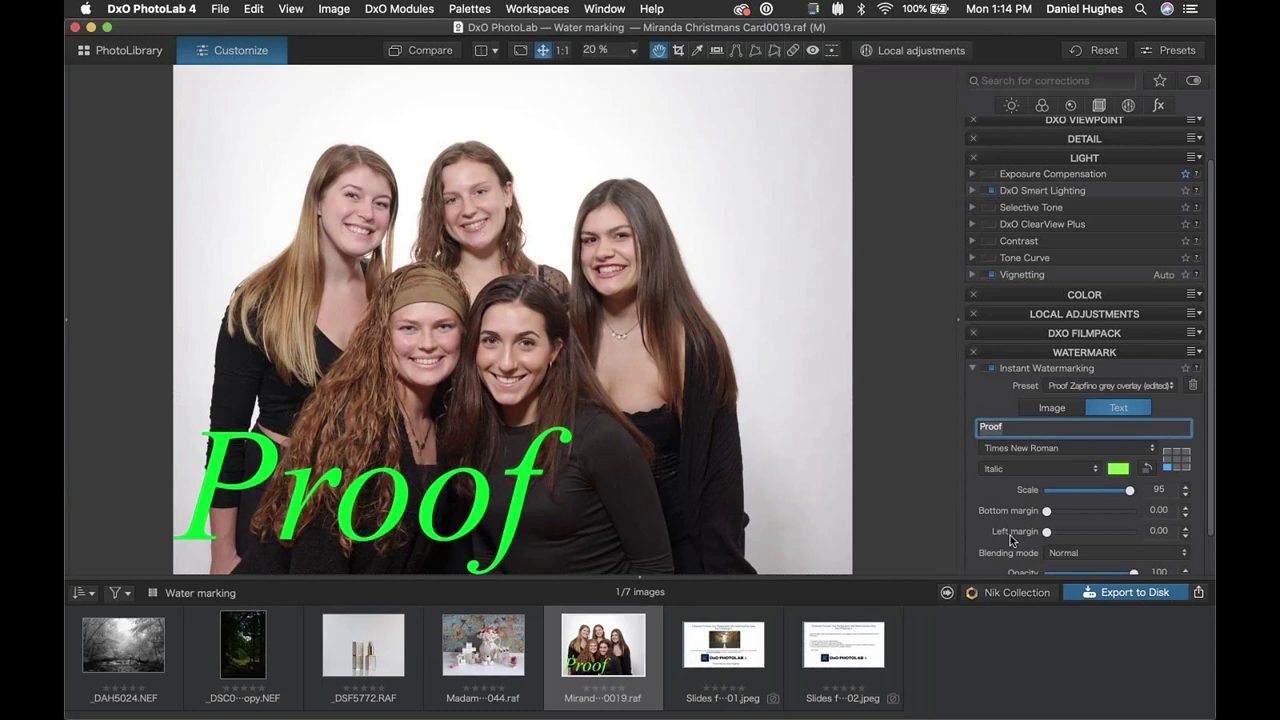
Step: Move the watermark through the middle-row anchors, giving the middle-right one a right margin of 9.20 and finishing in the center
click(1167, 462)
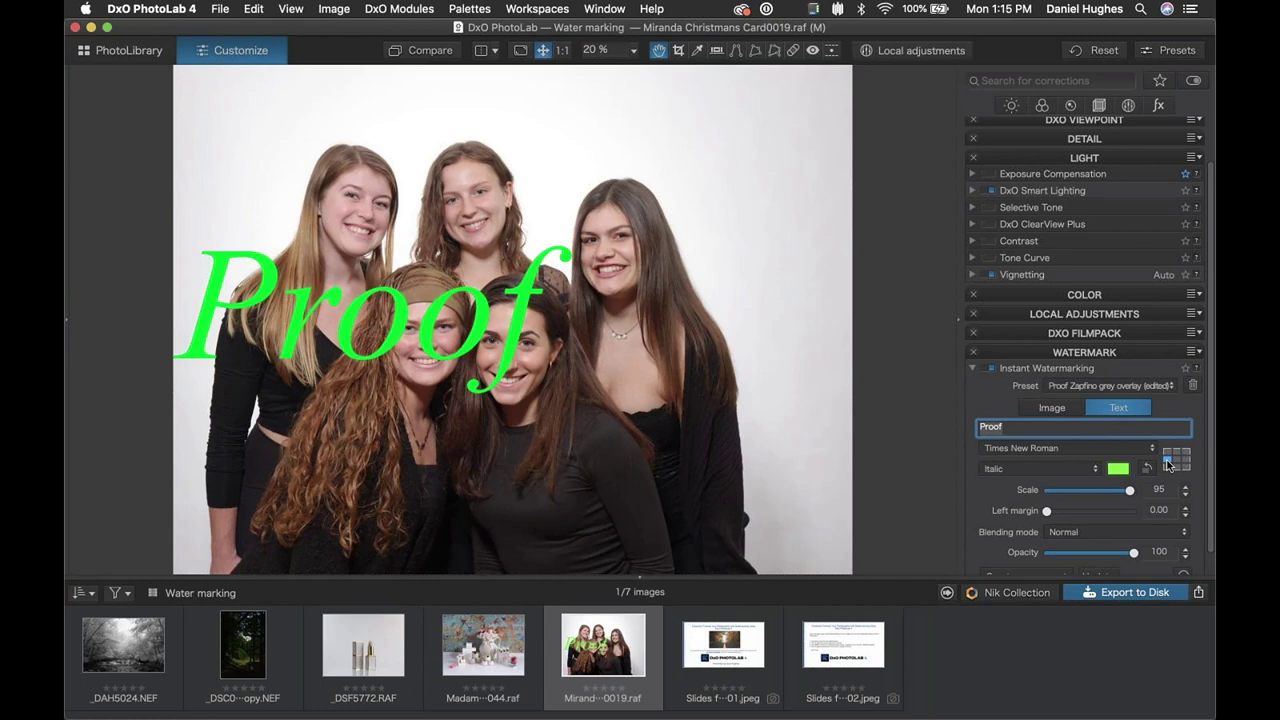
click(1187, 463)
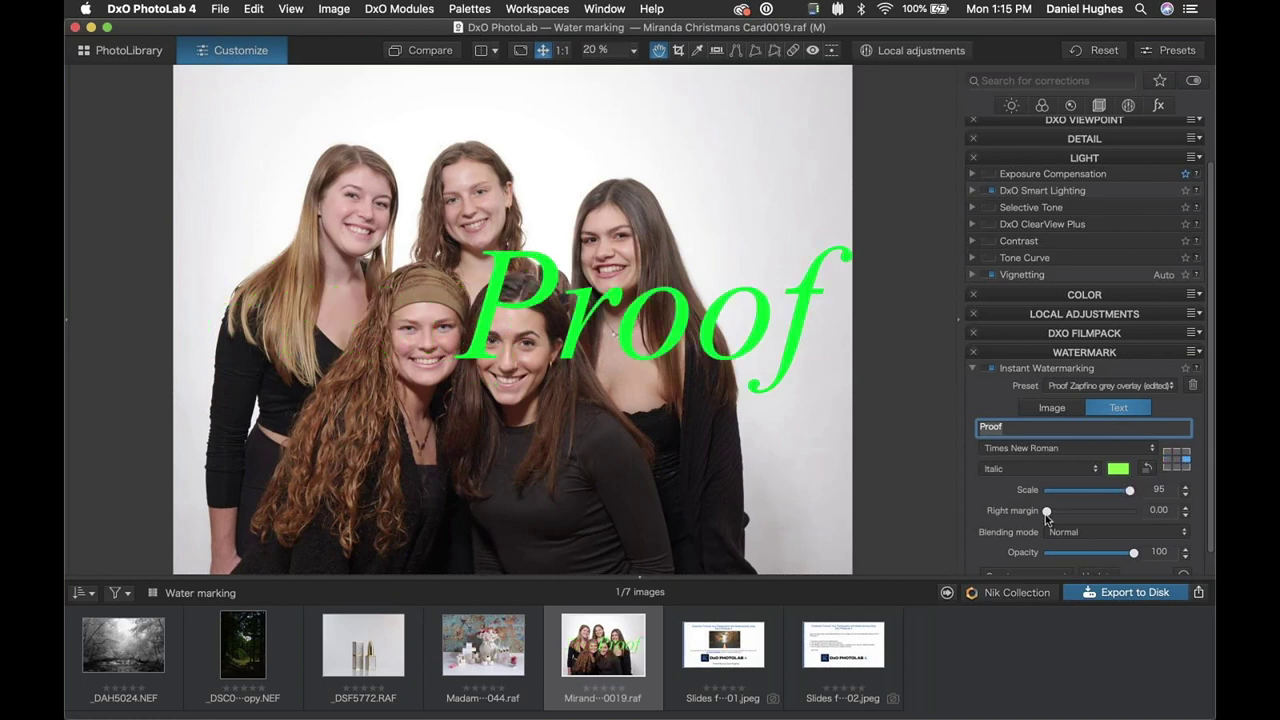
mouse_move(1046, 511)
mouse_down()
mouse_move(1089, 511)
mouse_move(1046, 512)
mouse_up()
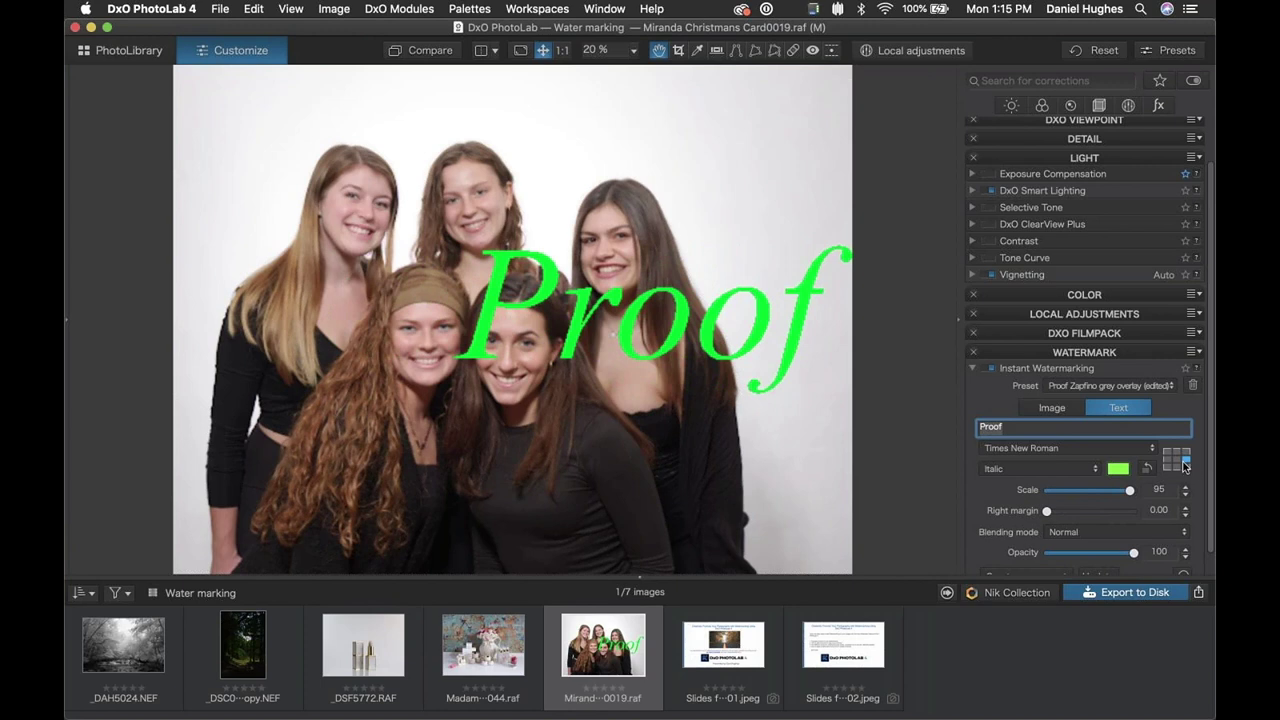
drag(1049, 513, 1058, 513)
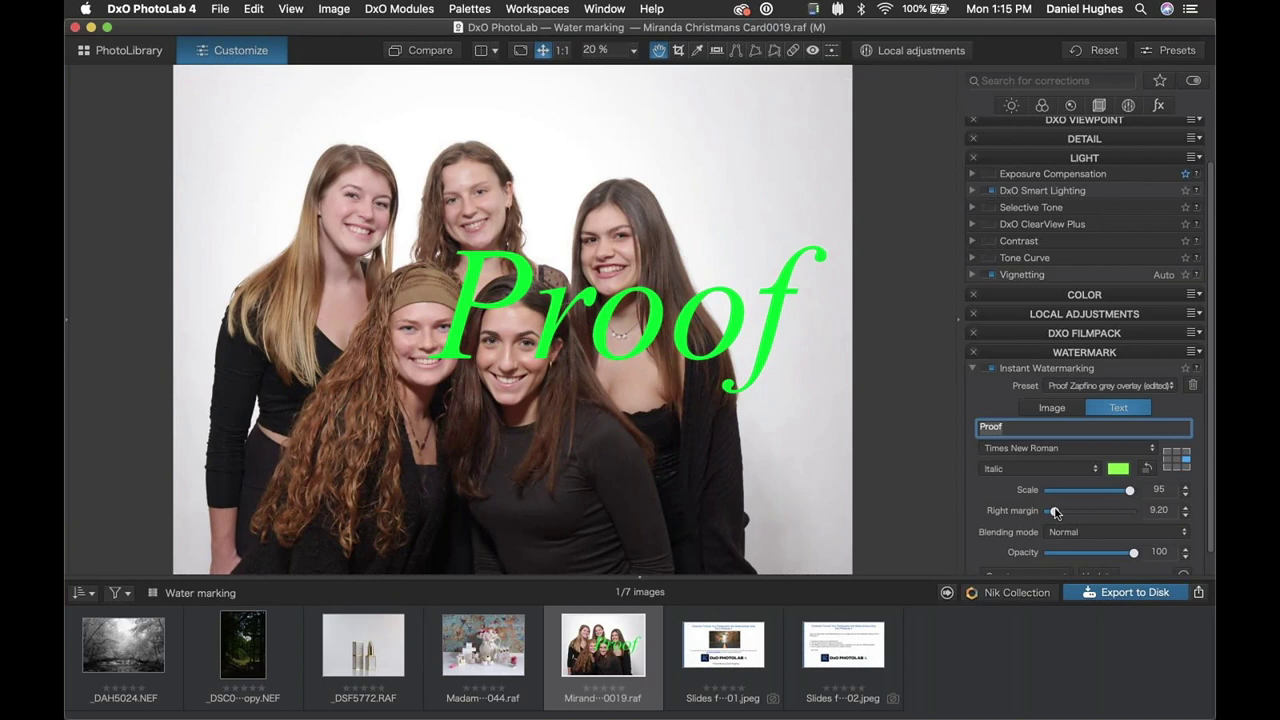
click(1177, 459)
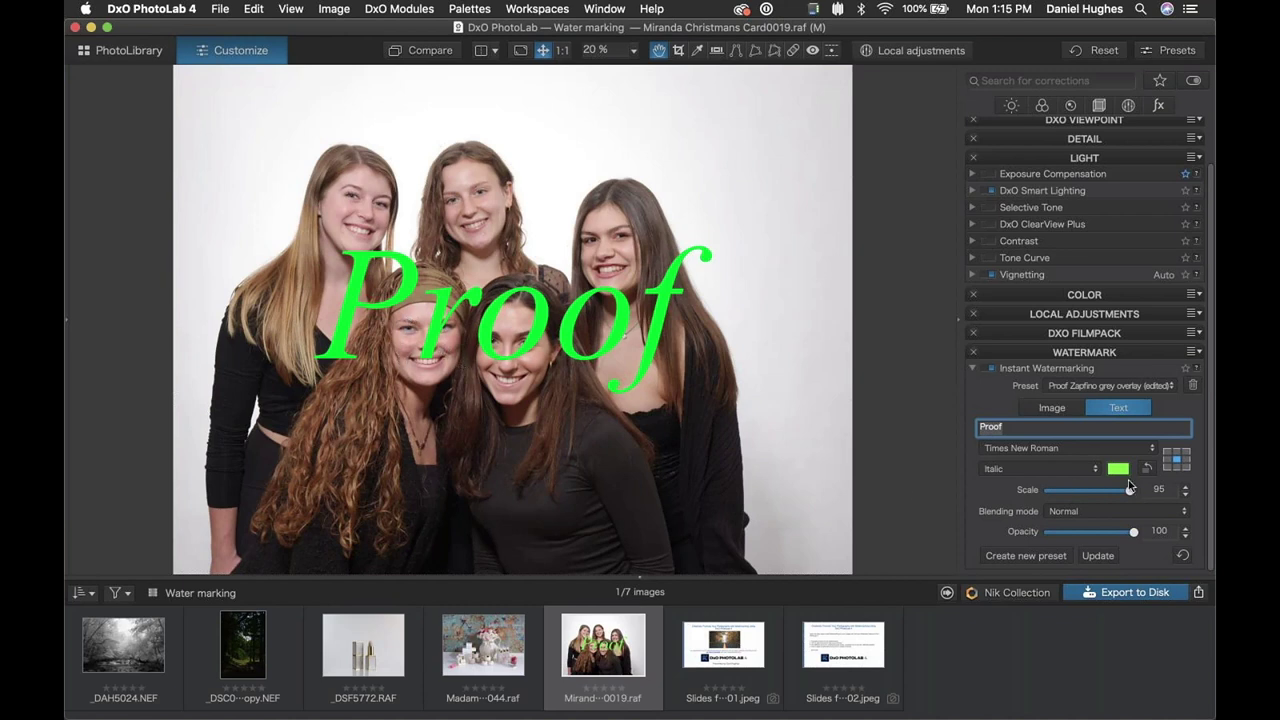
Step: Anchor the watermark at the bottom center with a bottom margin of 59.70 and enlarge its scale to 100
click(1177, 470)
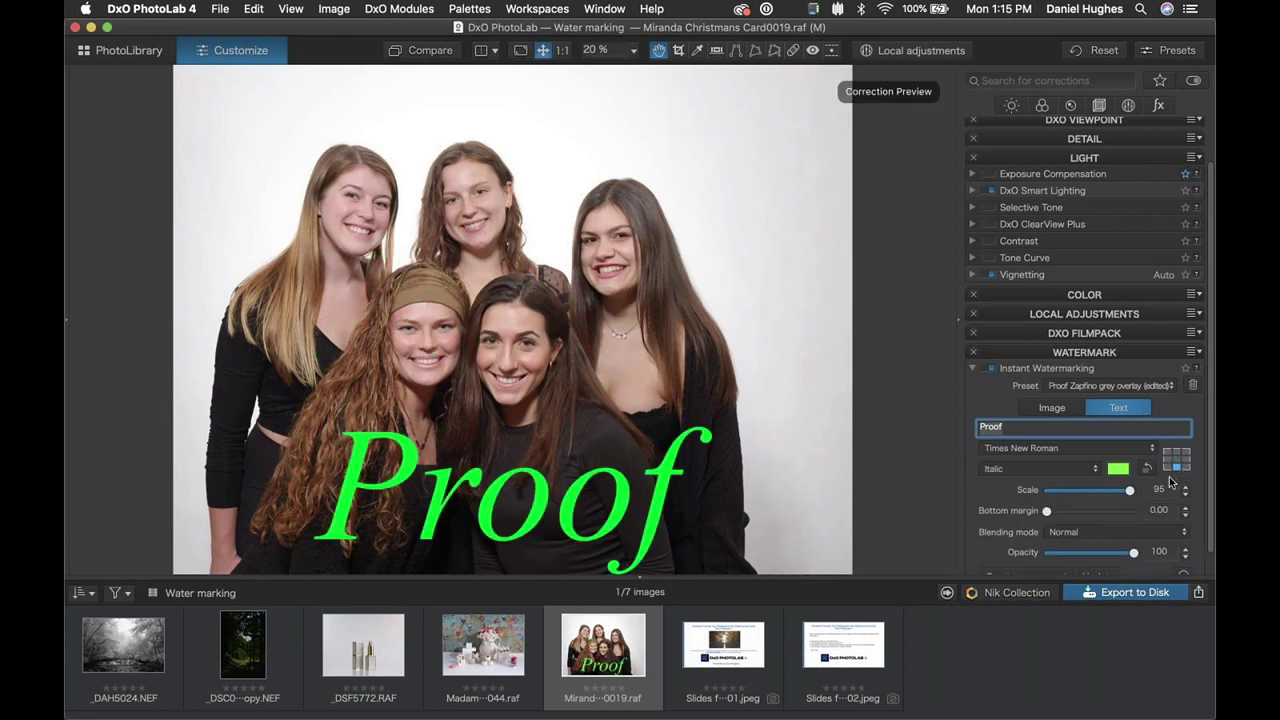
drag(1047, 513, 1099, 511)
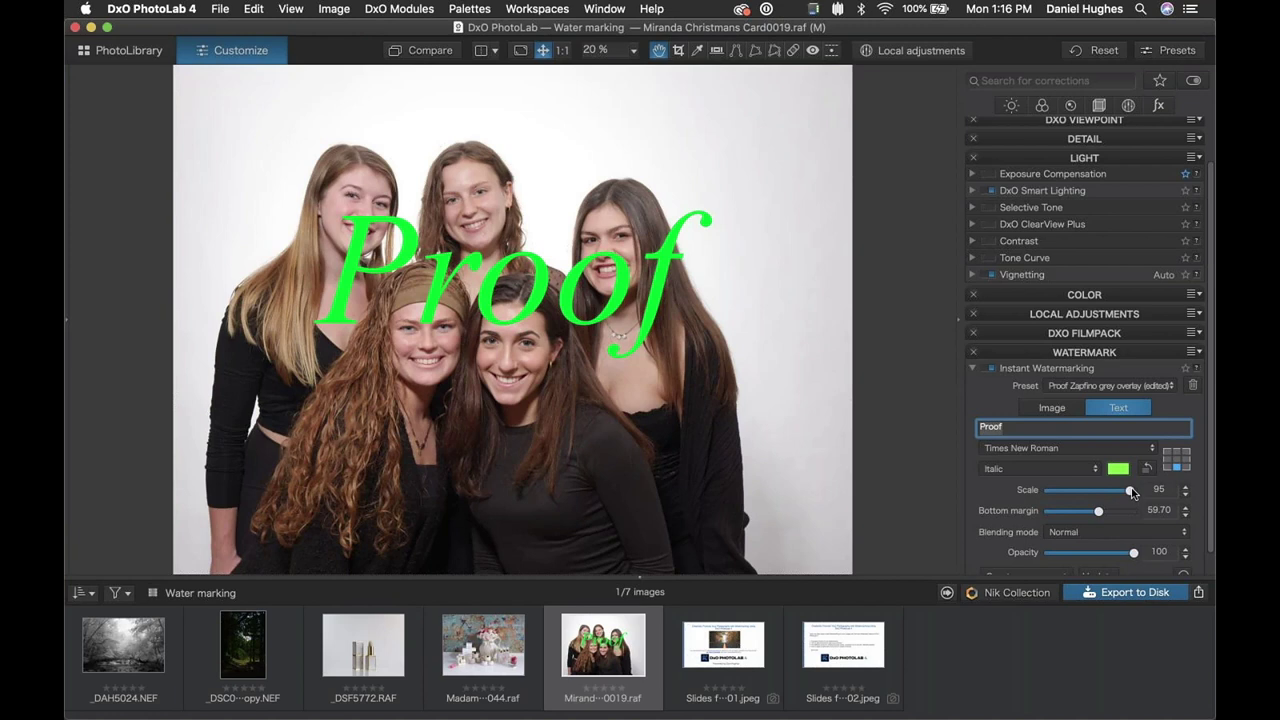
drag(1128, 491, 1188, 489)
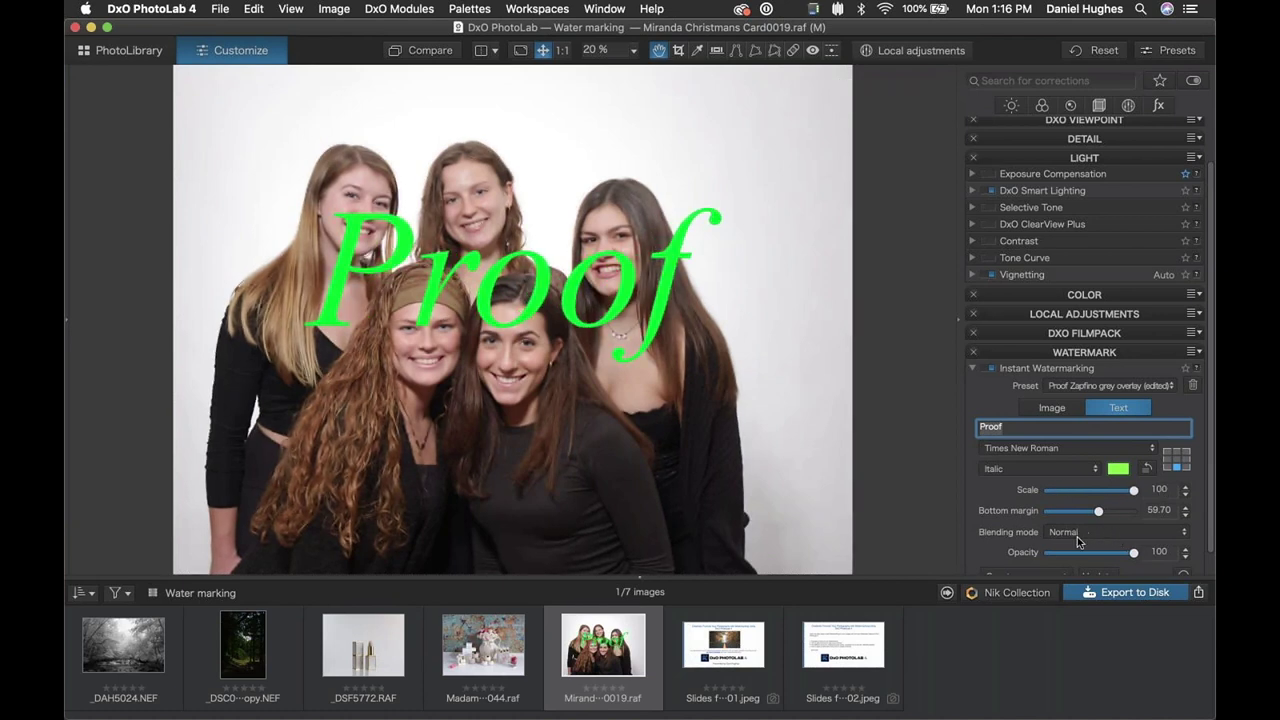
Step: Try the Multiply blending mode on the watermark and return it to Normal
click(1173, 537)
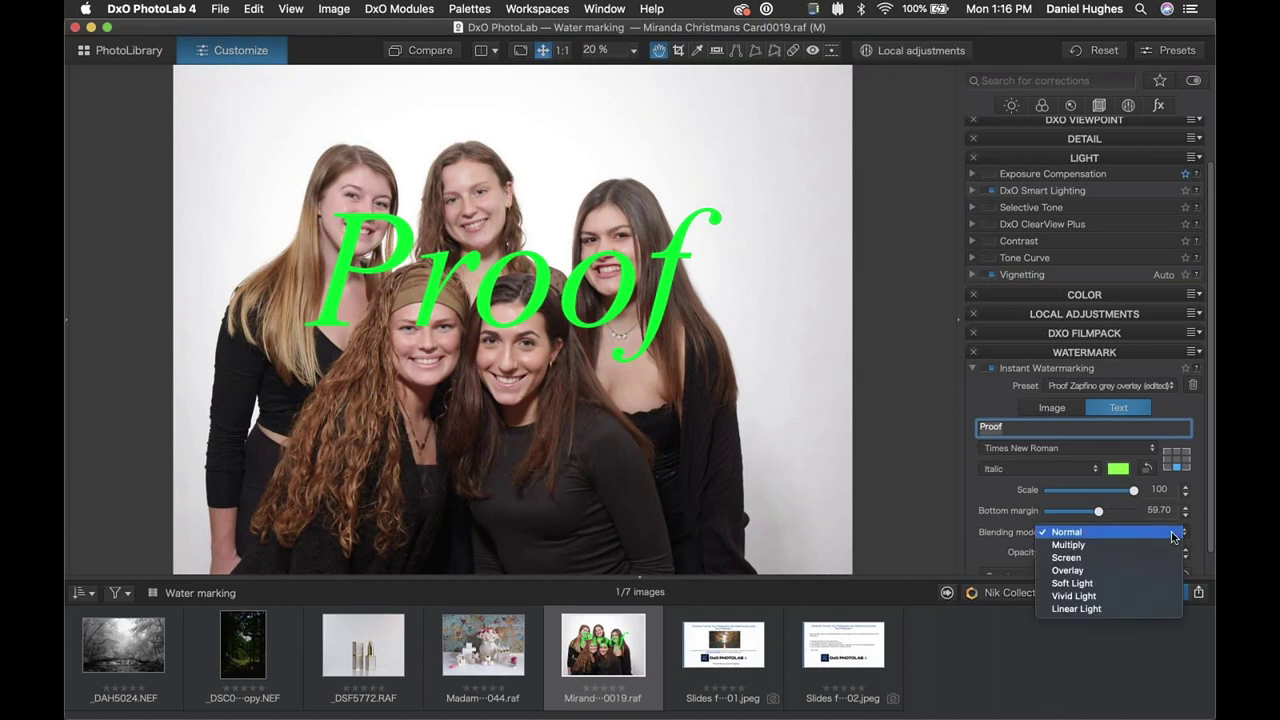
click(1066, 545)
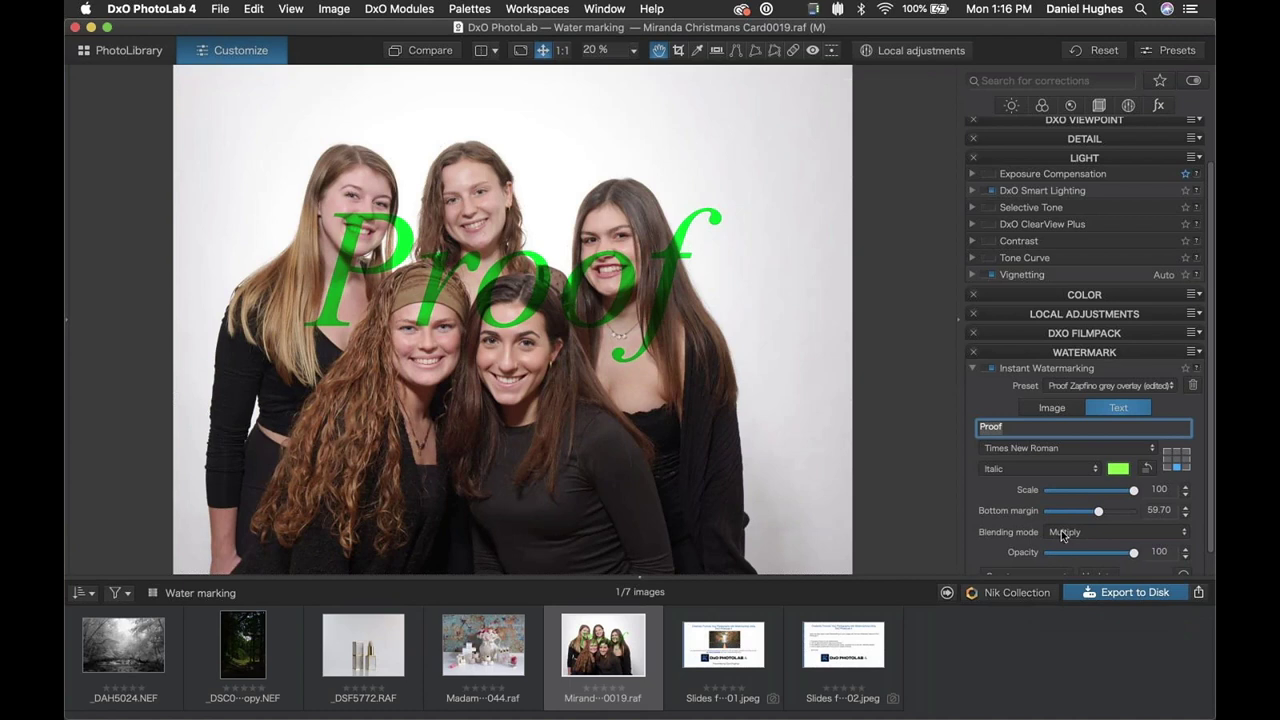
click(1061, 530)
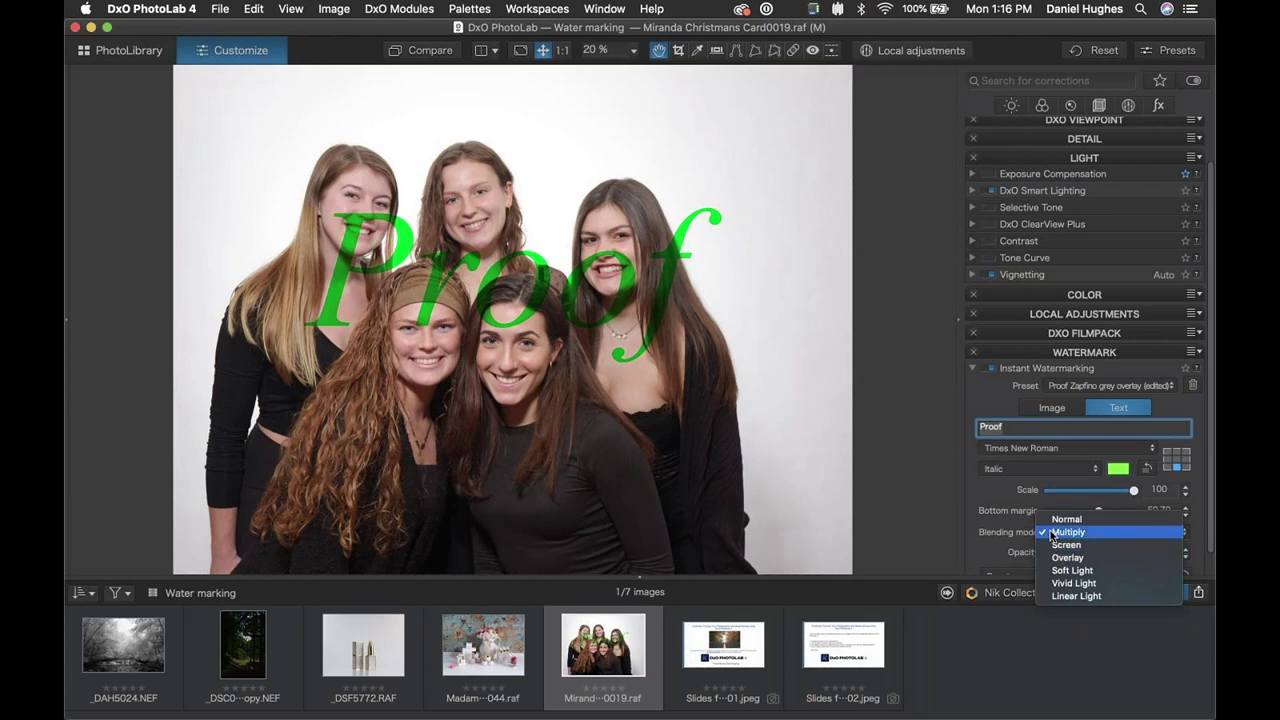
click(1043, 521)
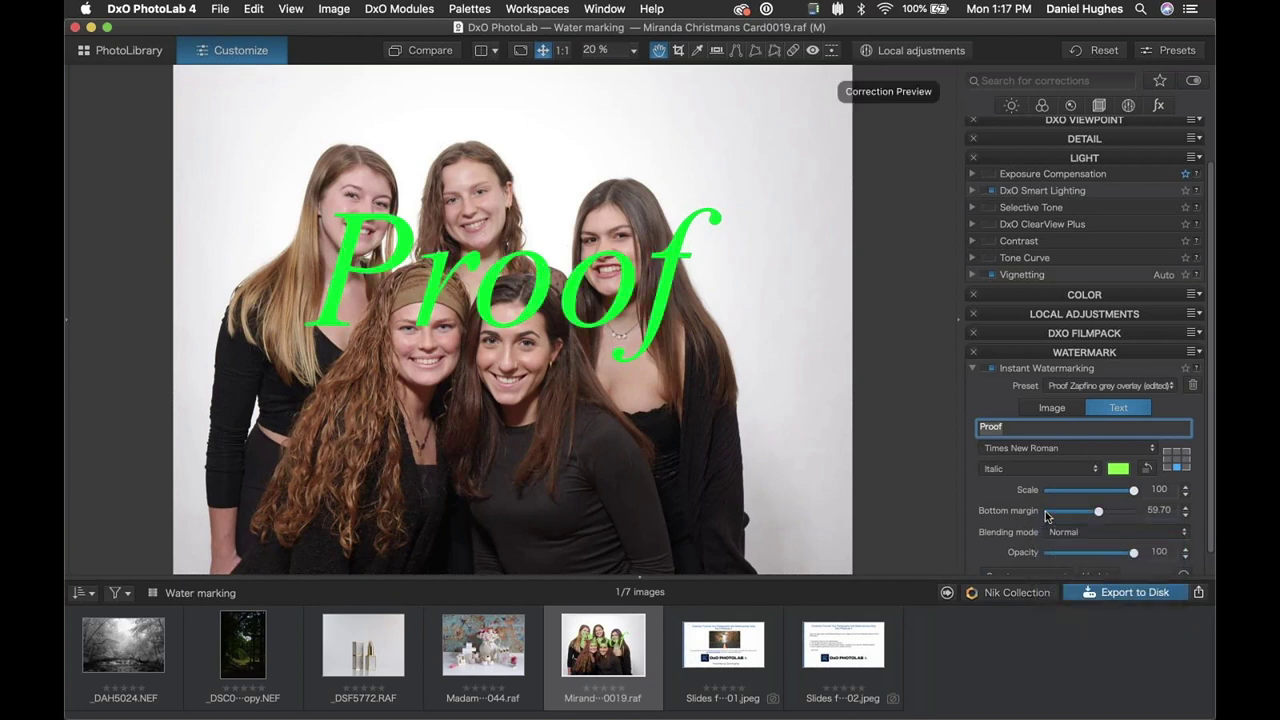
Step: Set the watermark's blending mode to Multiply again, review the available modes, and restore Normal
click(1056, 533)
click(1057, 547)
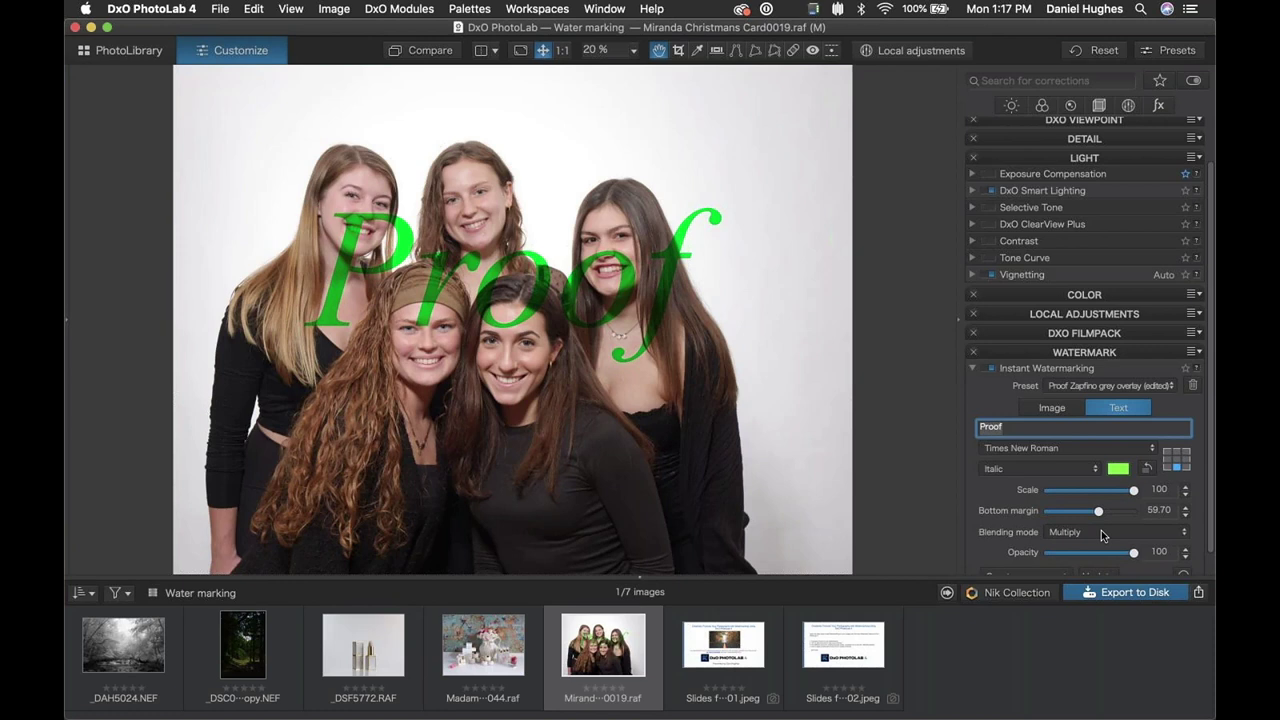
scroll(1106, 536, down, 1)
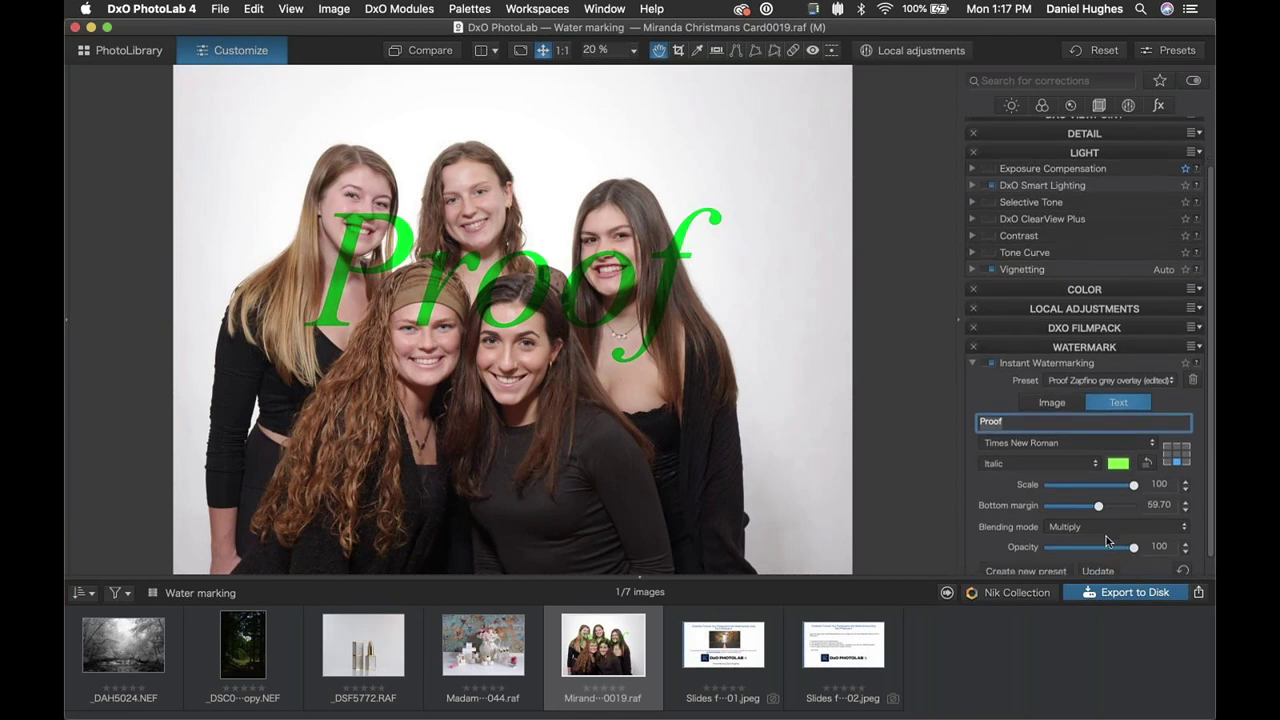
click(1103, 524)
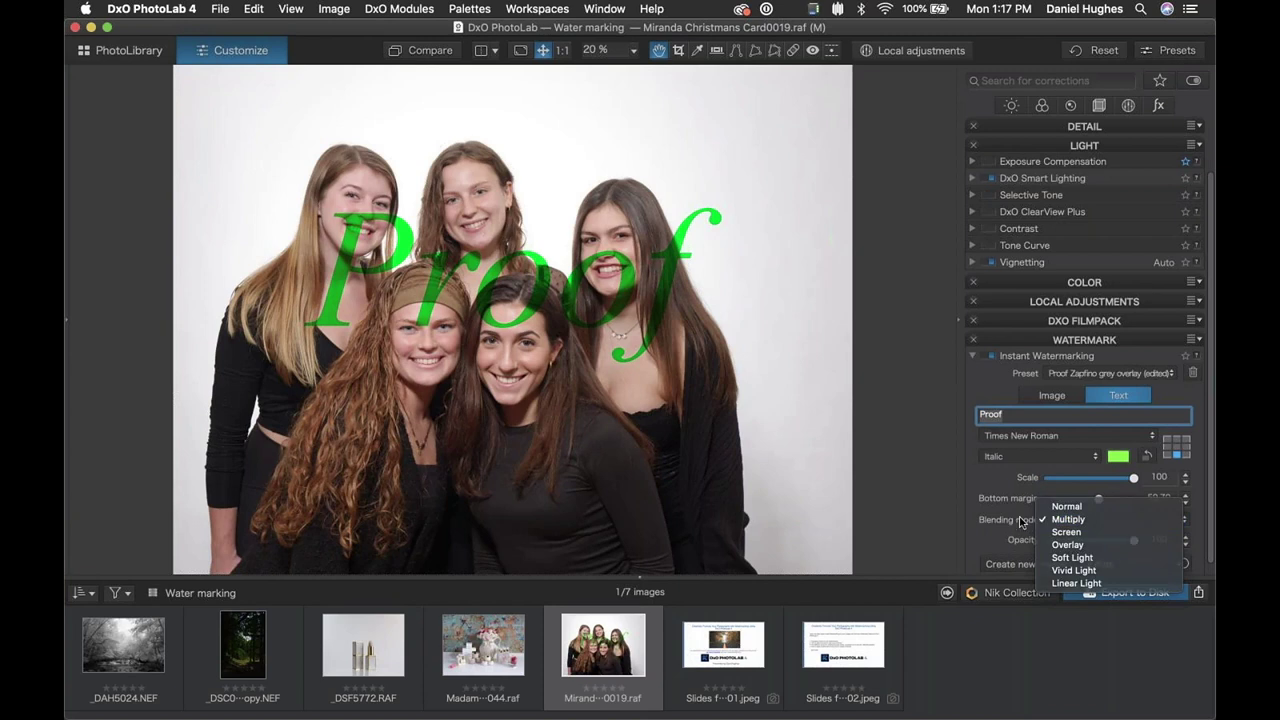
click(1068, 519)
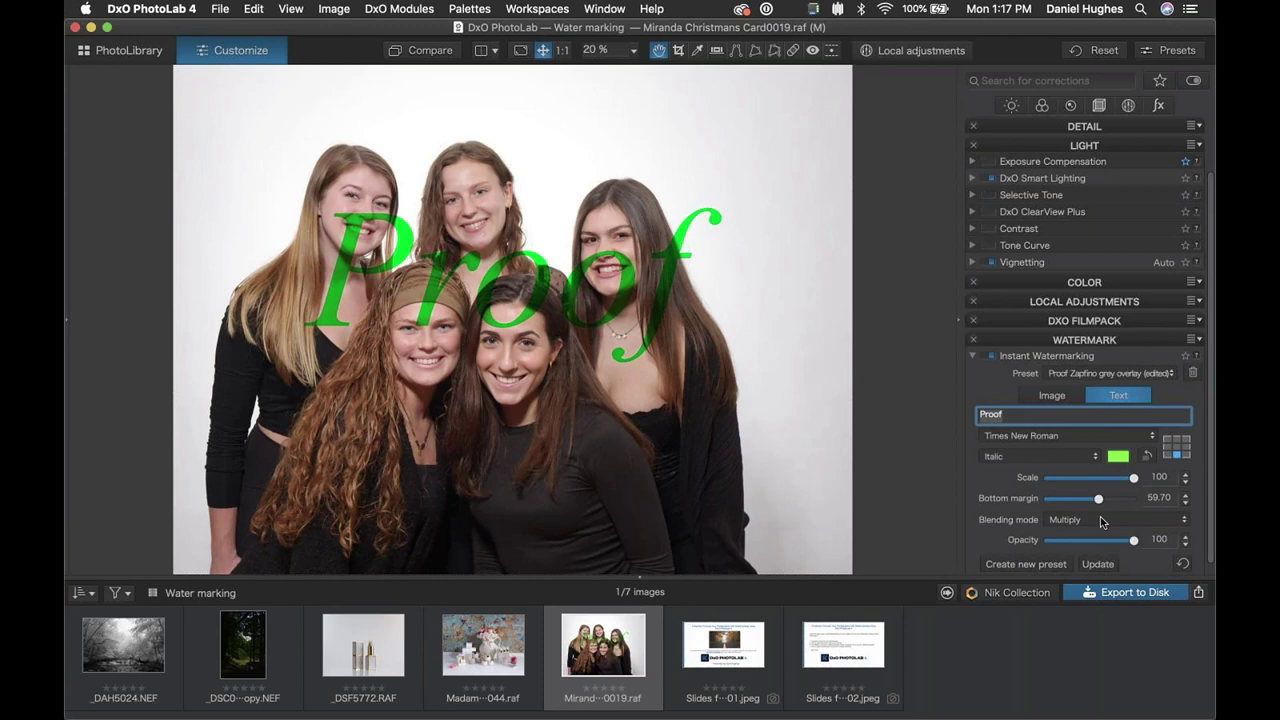
click(1101, 521)
click(1098, 518)
mouse_move(1135, 542)
mouse_down()
mouse_move(1117, 542)
mouse_move(1160, 541)
mouse_up()
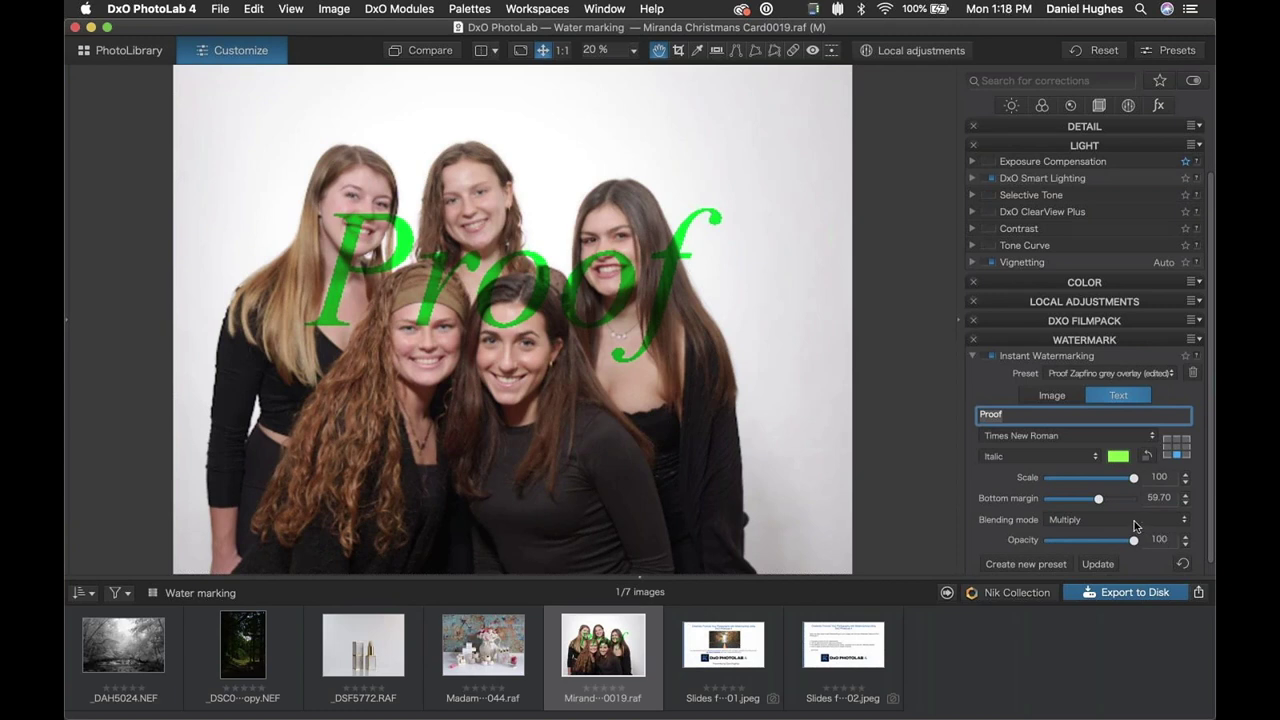
click(1134, 521)
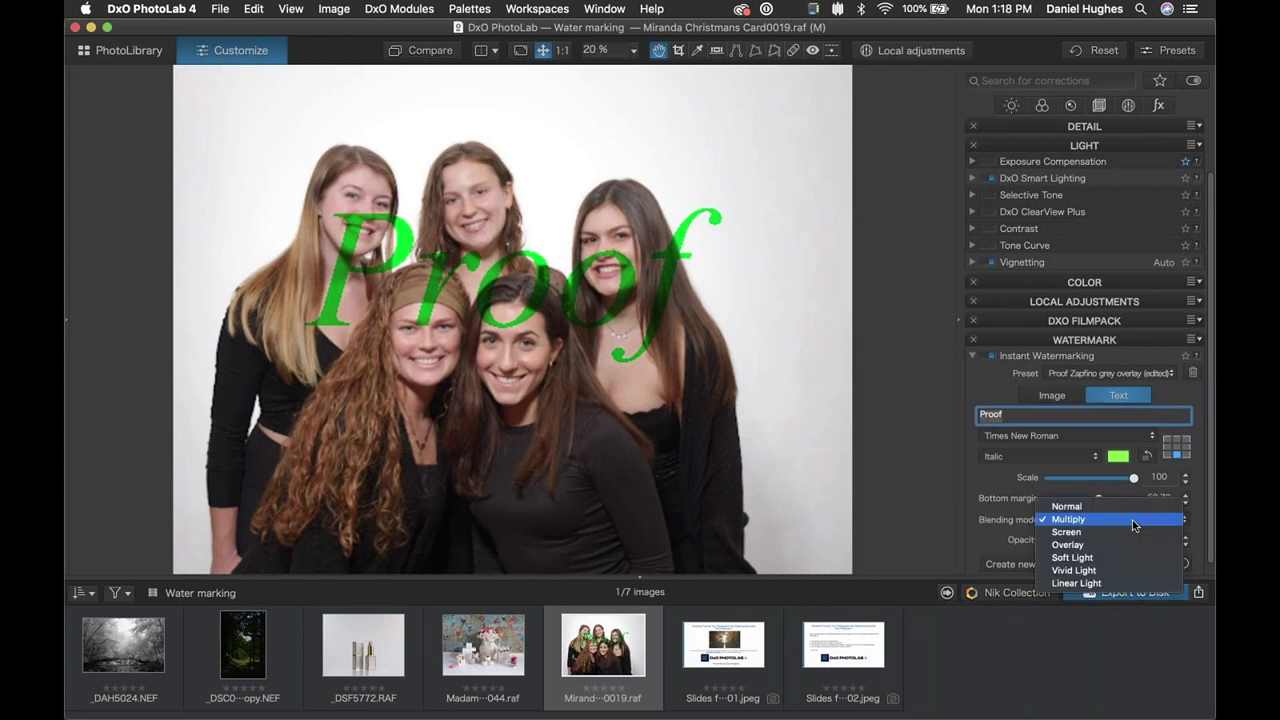
click(1065, 506)
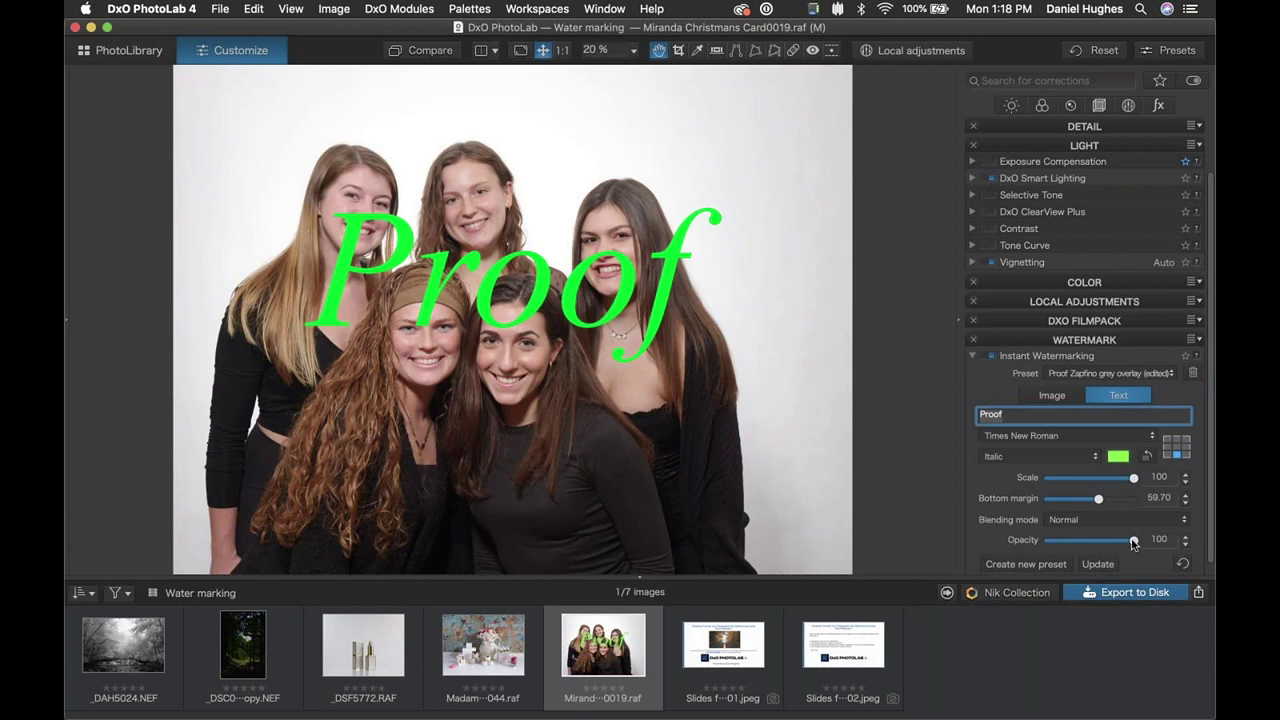
Step: Lower the watermark's opacity to 26 so the faces show through the text
drag(1130, 542, 1090, 542)
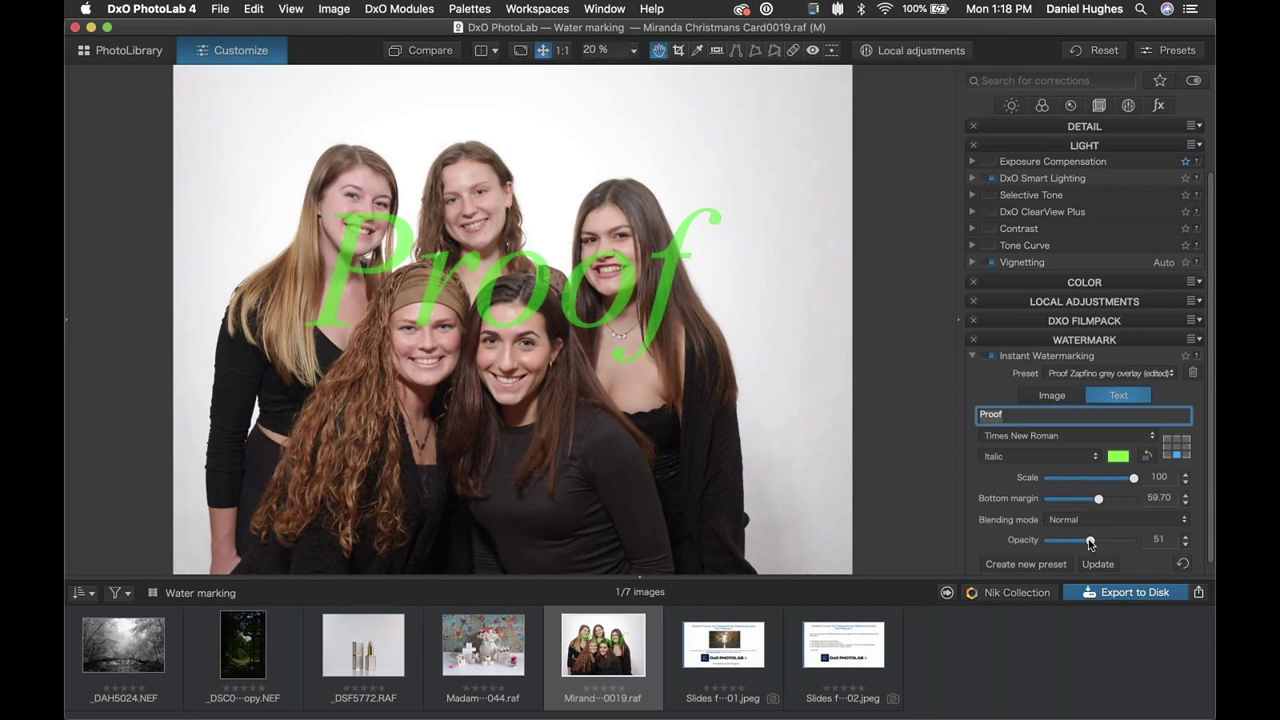
drag(1090, 541, 1062, 542)
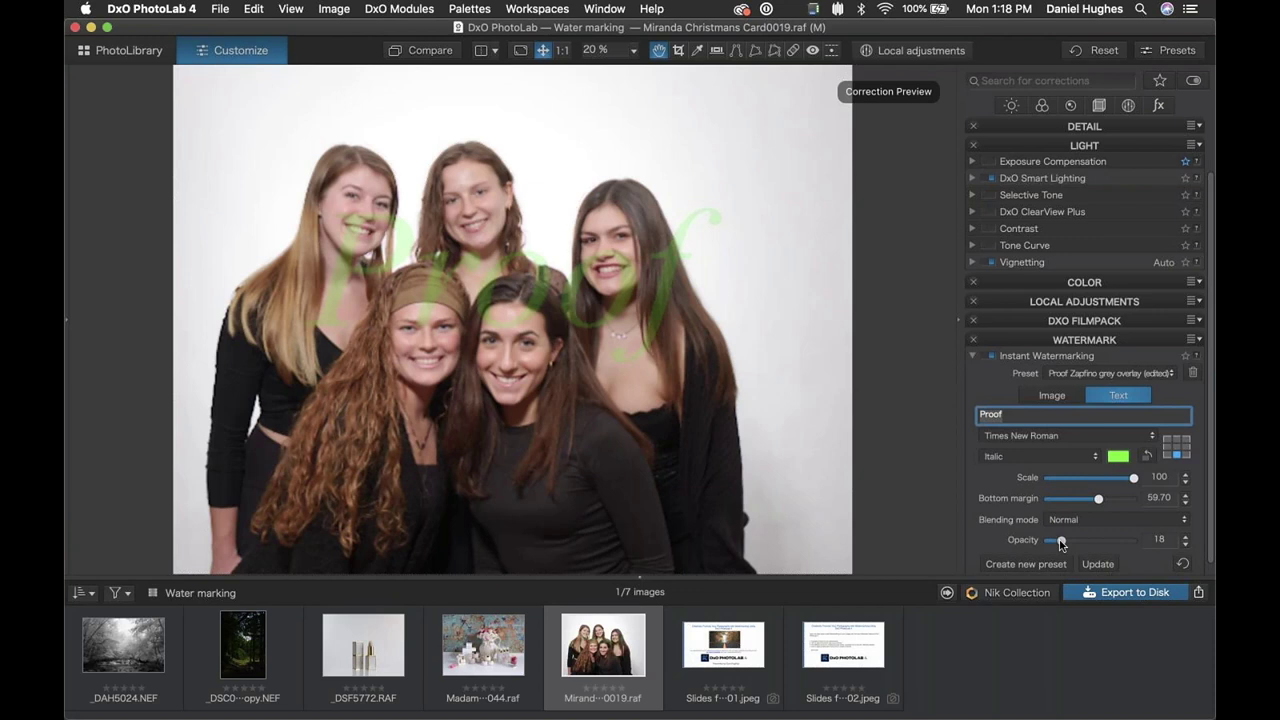
mouse_move(1061, 543)
mouse_down()
mouse_move(1133, 540)
mouse_move(1071, 541)
mouse_up()
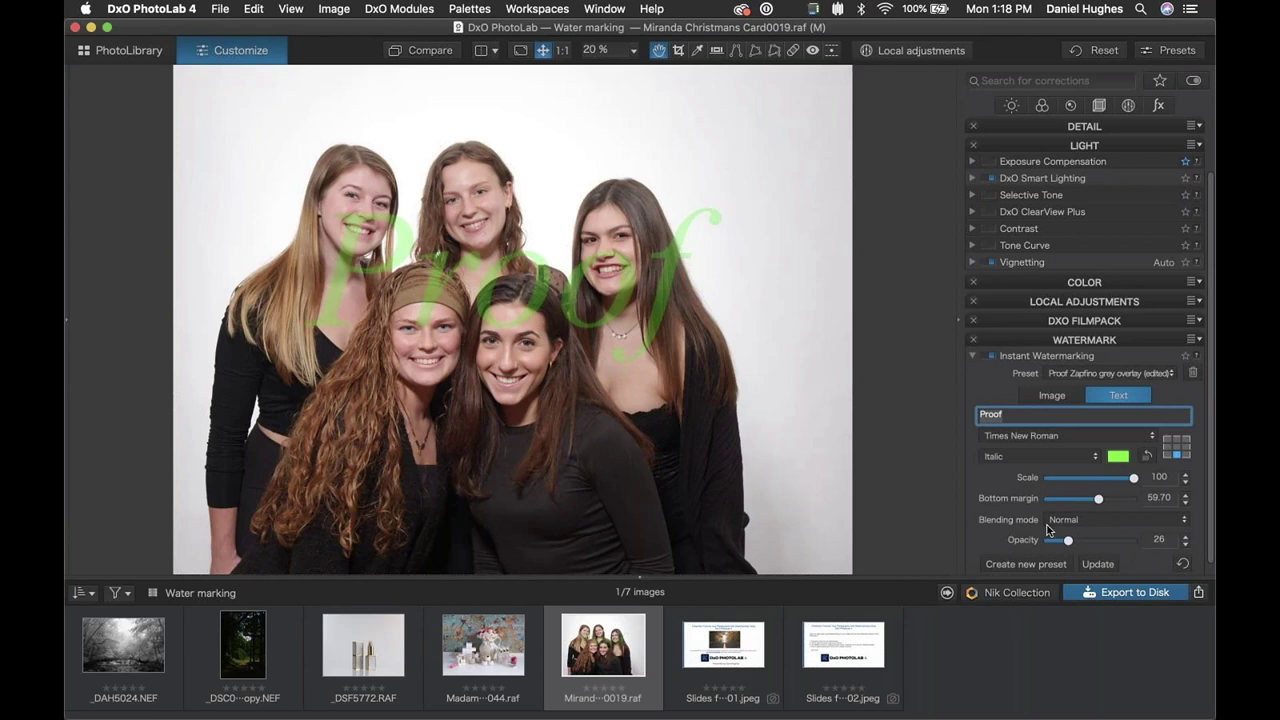
Step: Save the current watermark settings as a new preset named "Proof Times New Roman 25%"
scroll(1007, 527, down, 1)
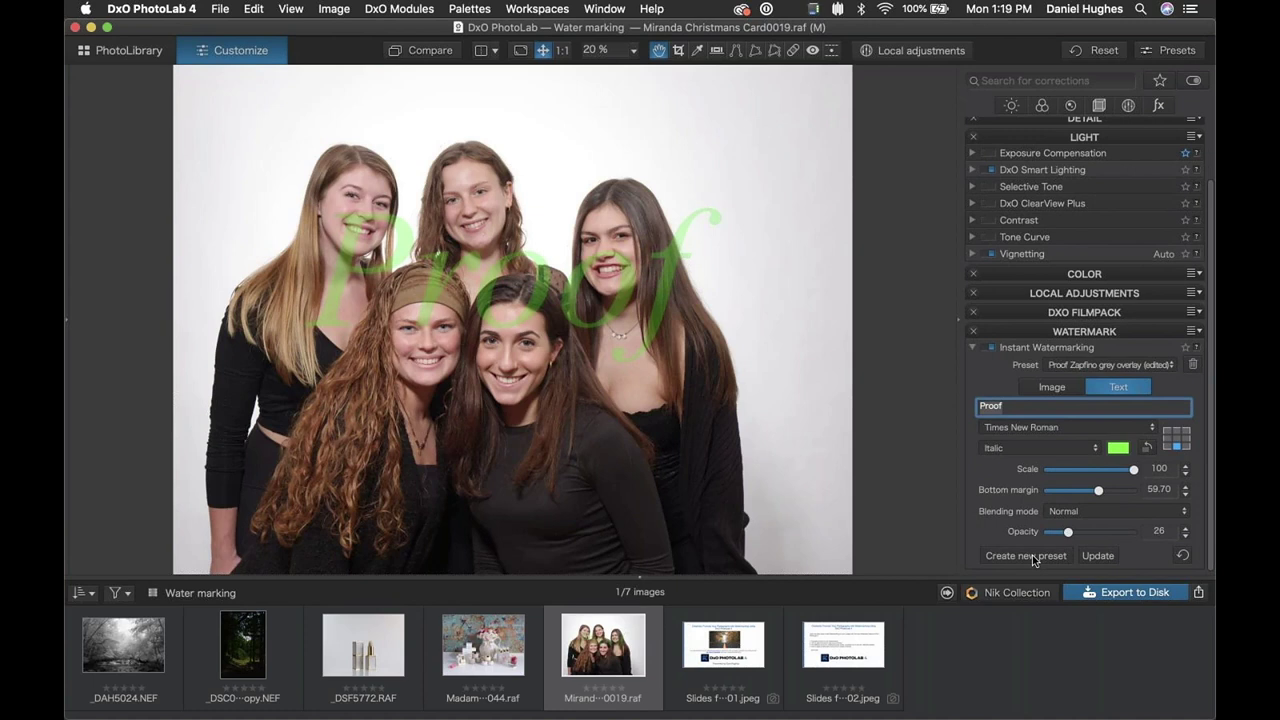
click(1020, 556)
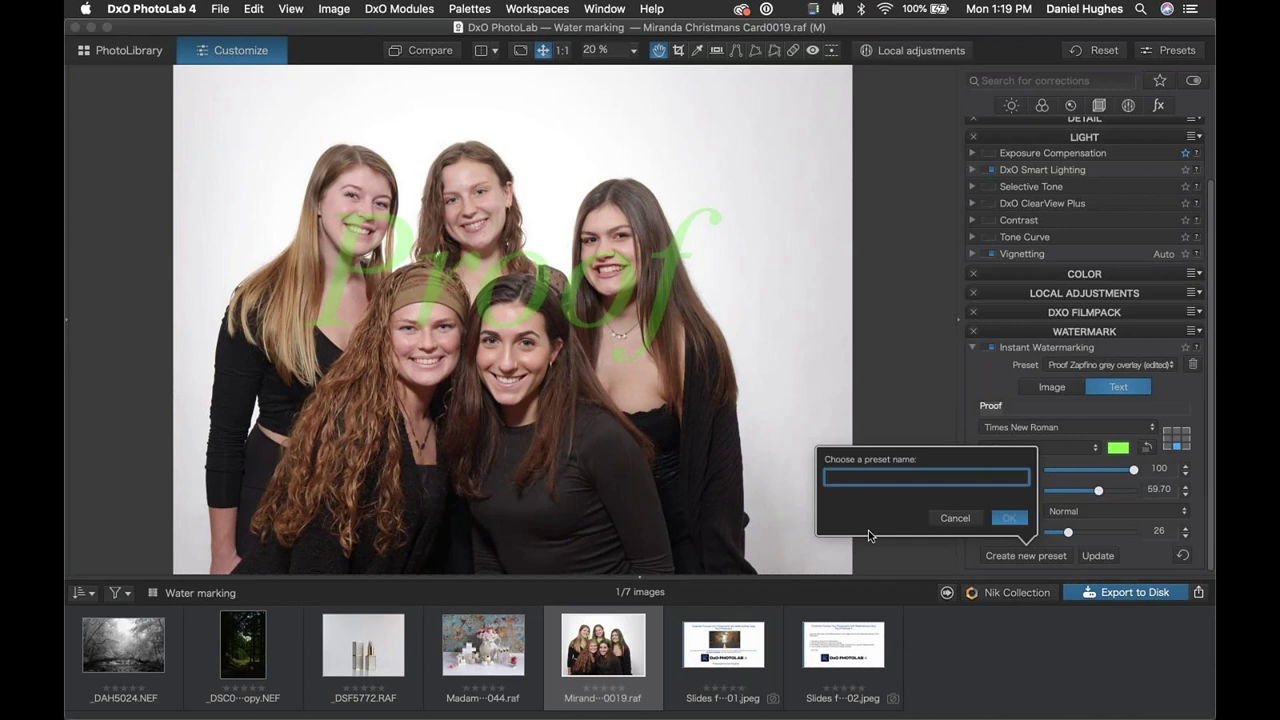
text(Proof Times New Roman 25%)
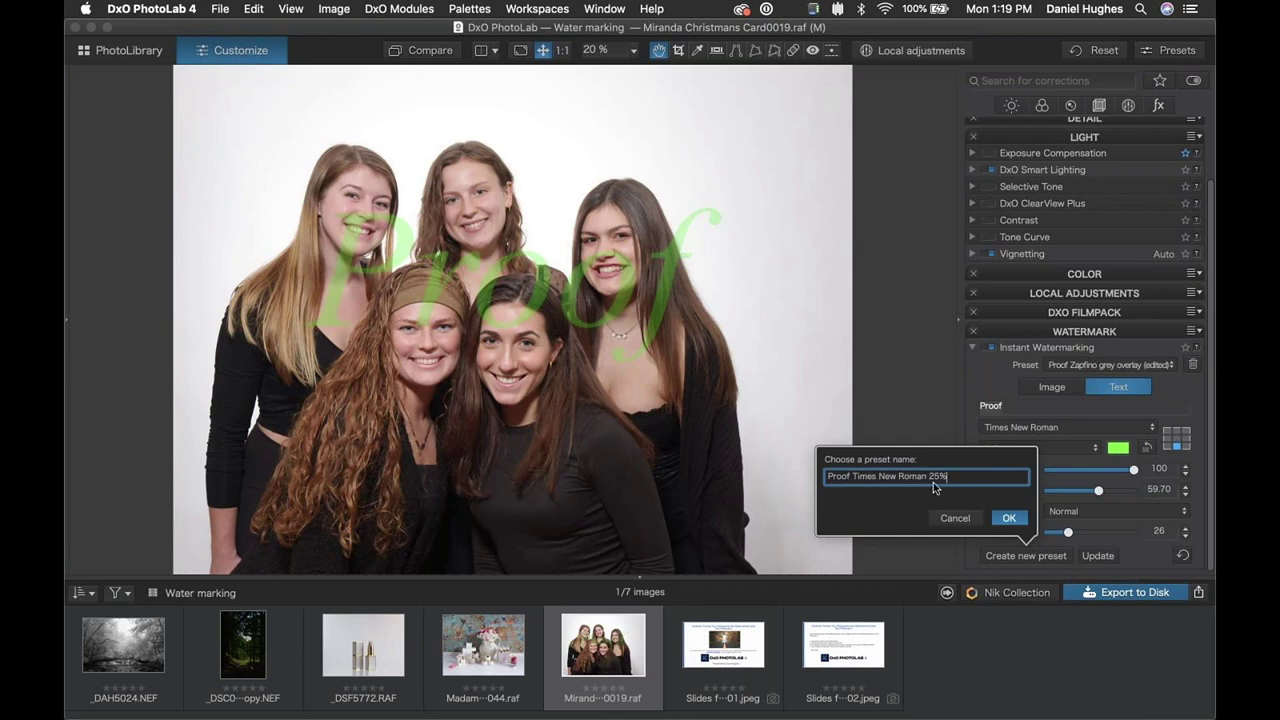
click(1010, 518)
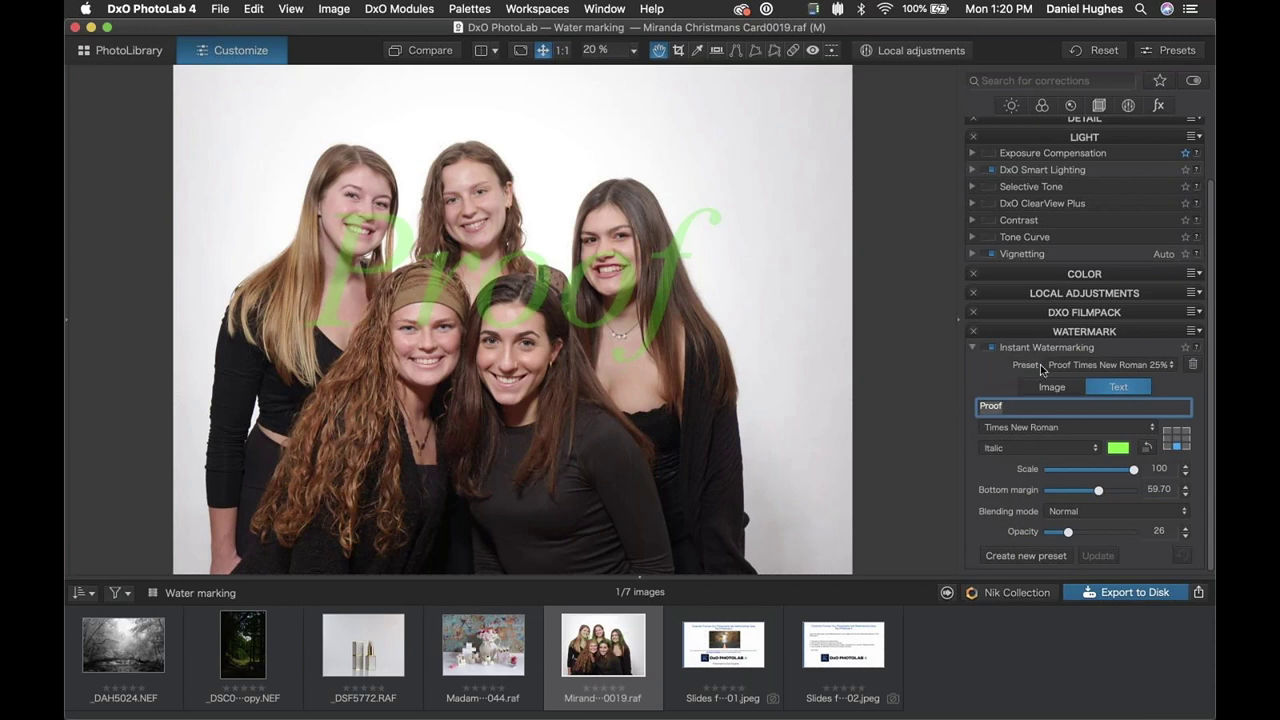
Step: Apply the Proof Zapfino grey overlay preset and switch back to the Proof Times New Roman 25% preset
click(1171, 366)
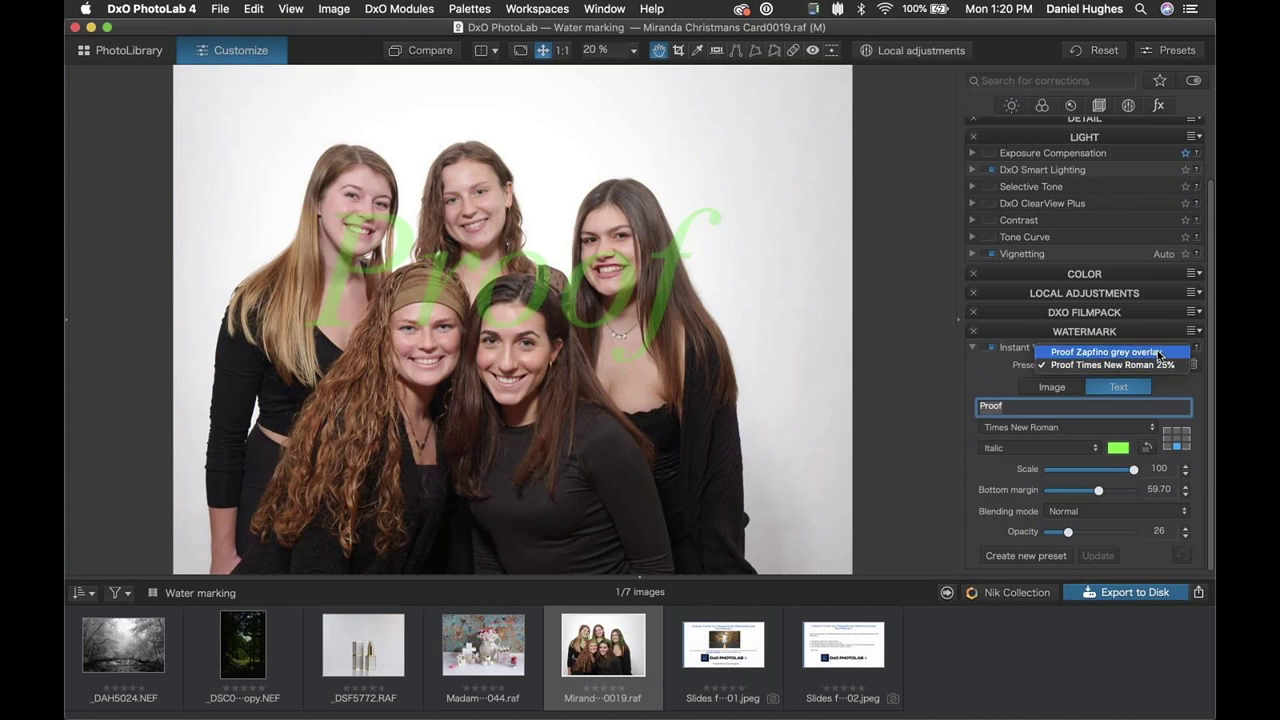
click(1070, 353)
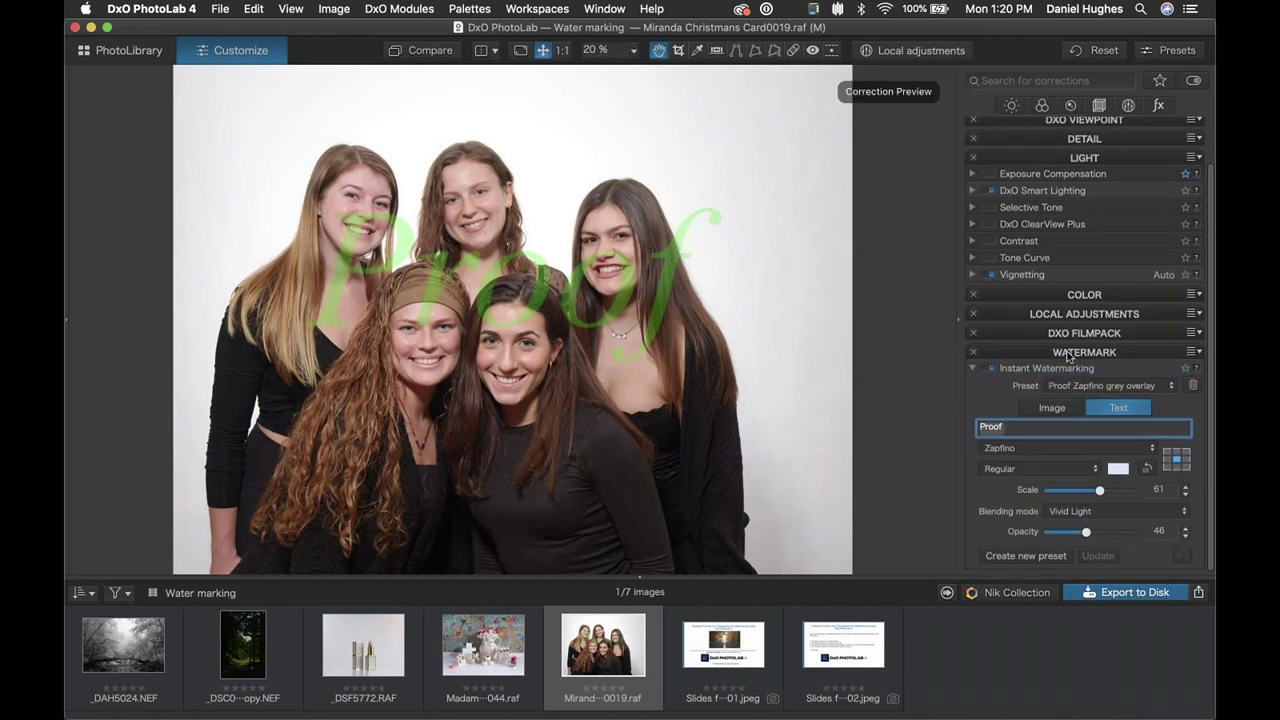
click(1068, 386)
click(1063, 399)
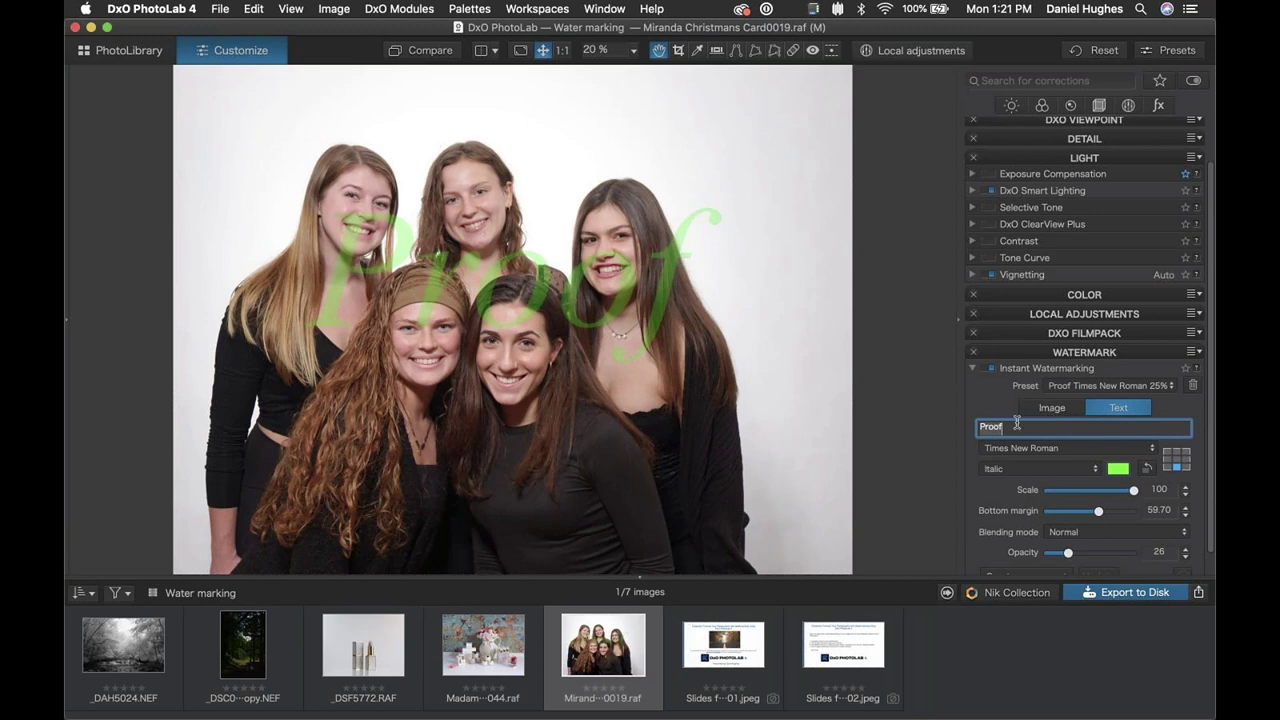
Step: Clear the watermark text and switch the watermark type from text to image
key(BackSpace)
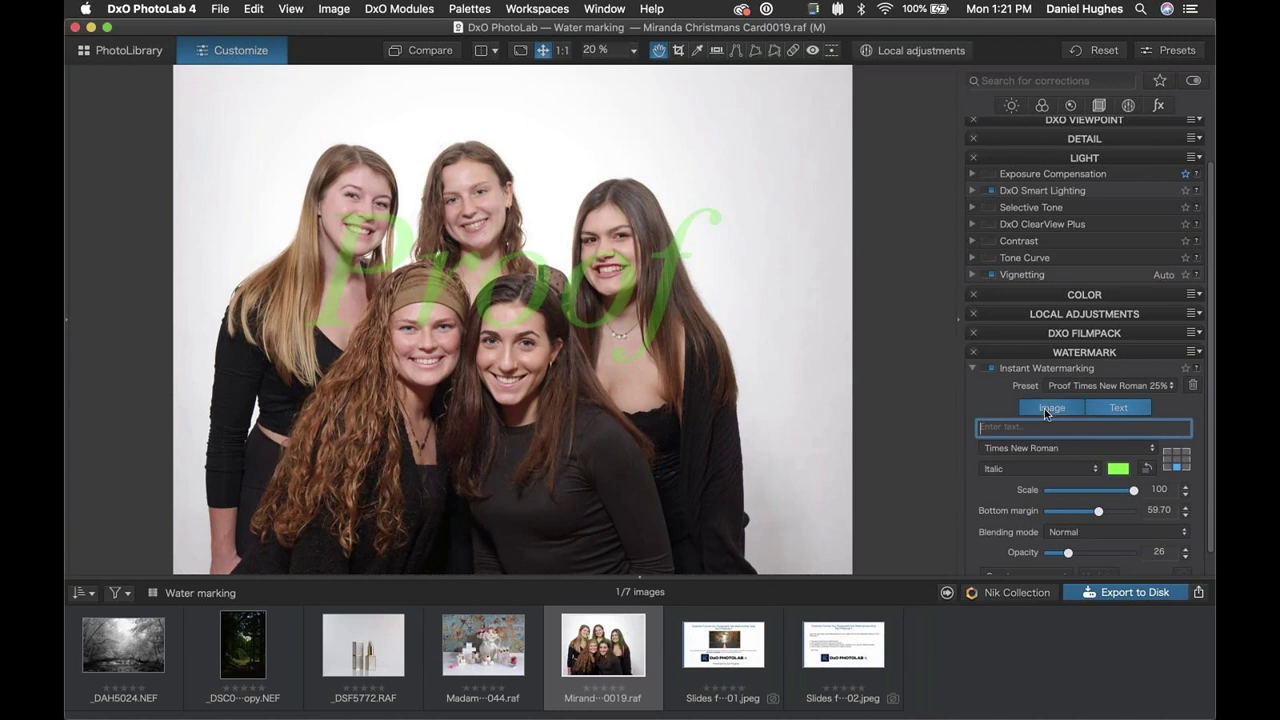
click(1044, 408)
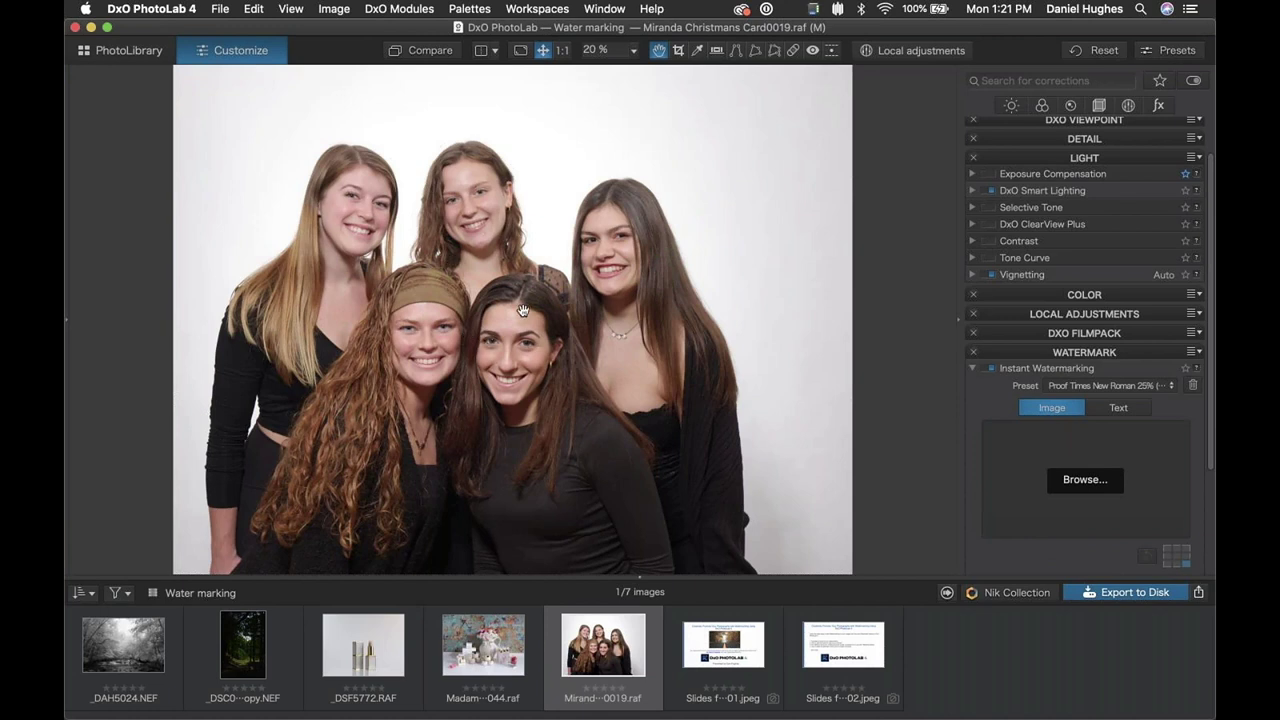
Step: Preview the Proof diagonal.png file in the watermarks webinar folder and load it as the watermark image
click(1072, 484)
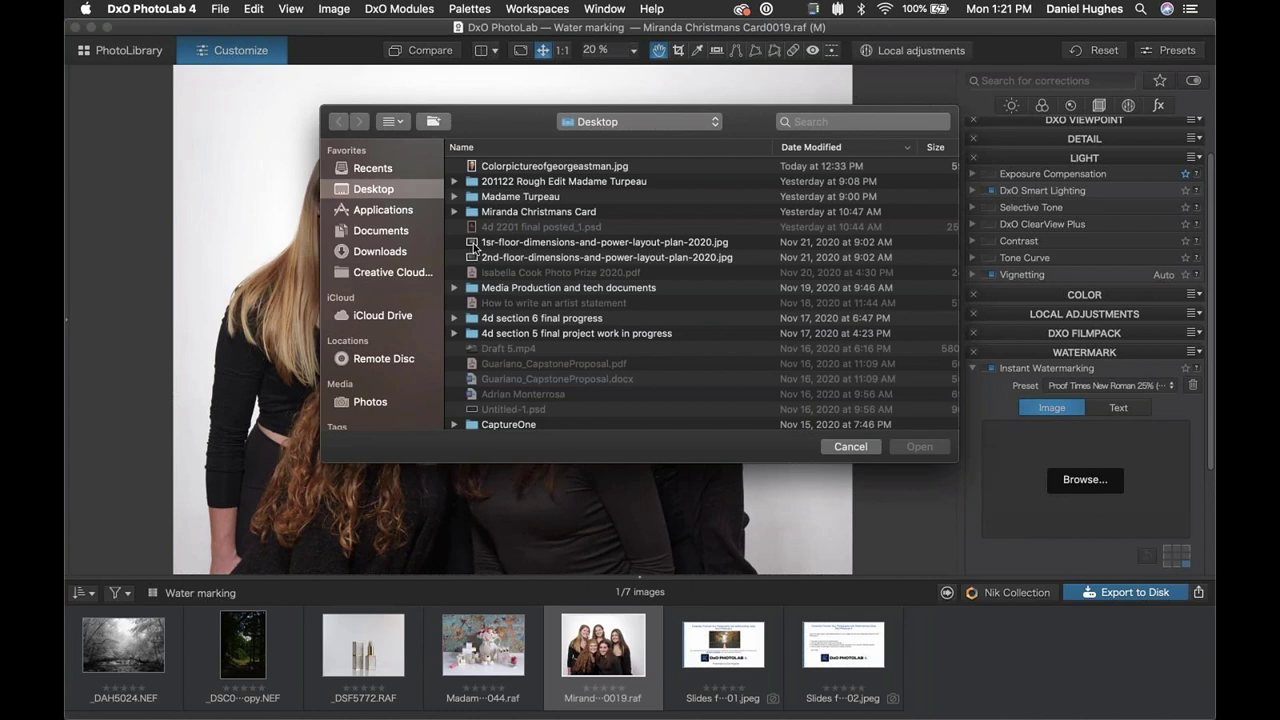
scroll(494, 227, down, 5)
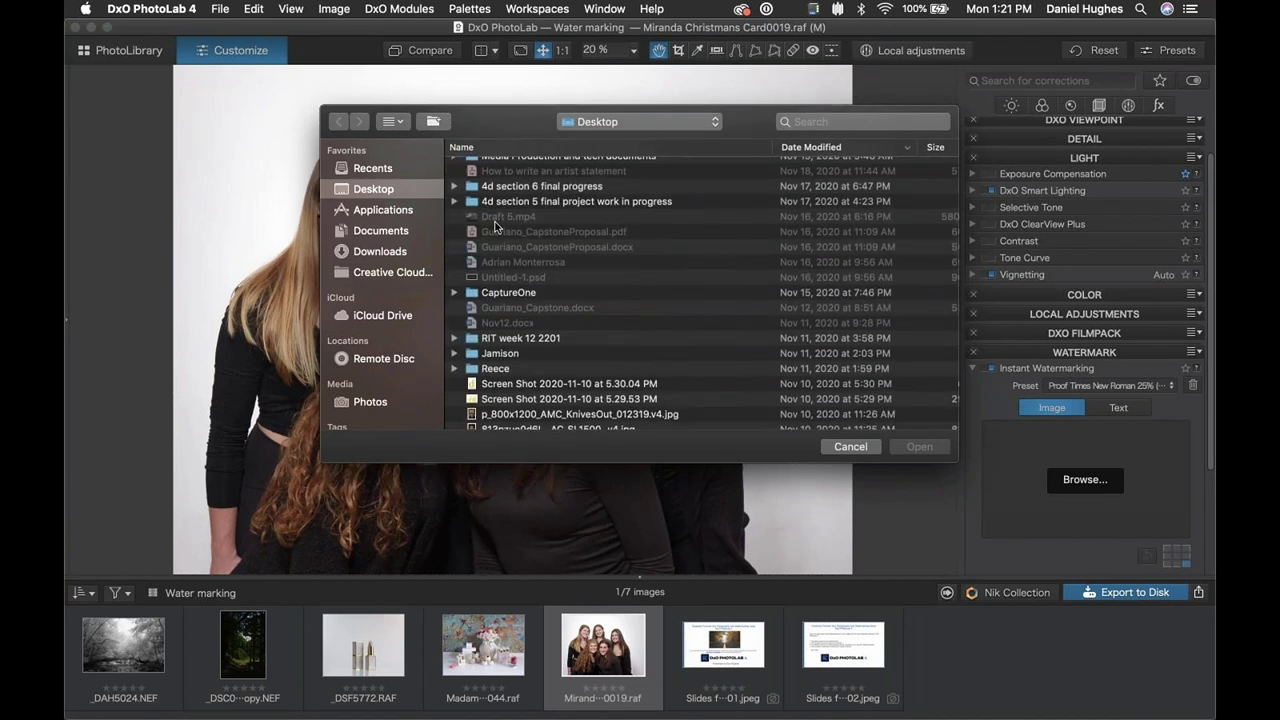
scroll(494, 227, down, 10)
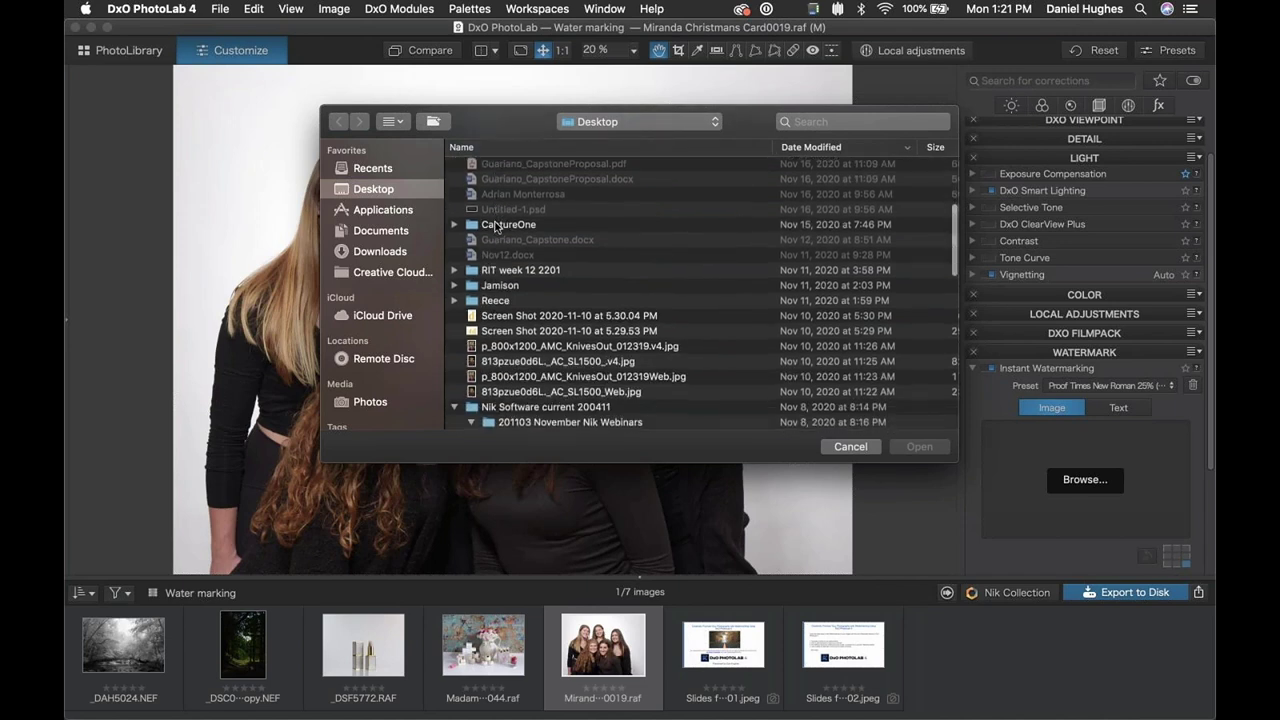
scroll(496, 230, down, 1)
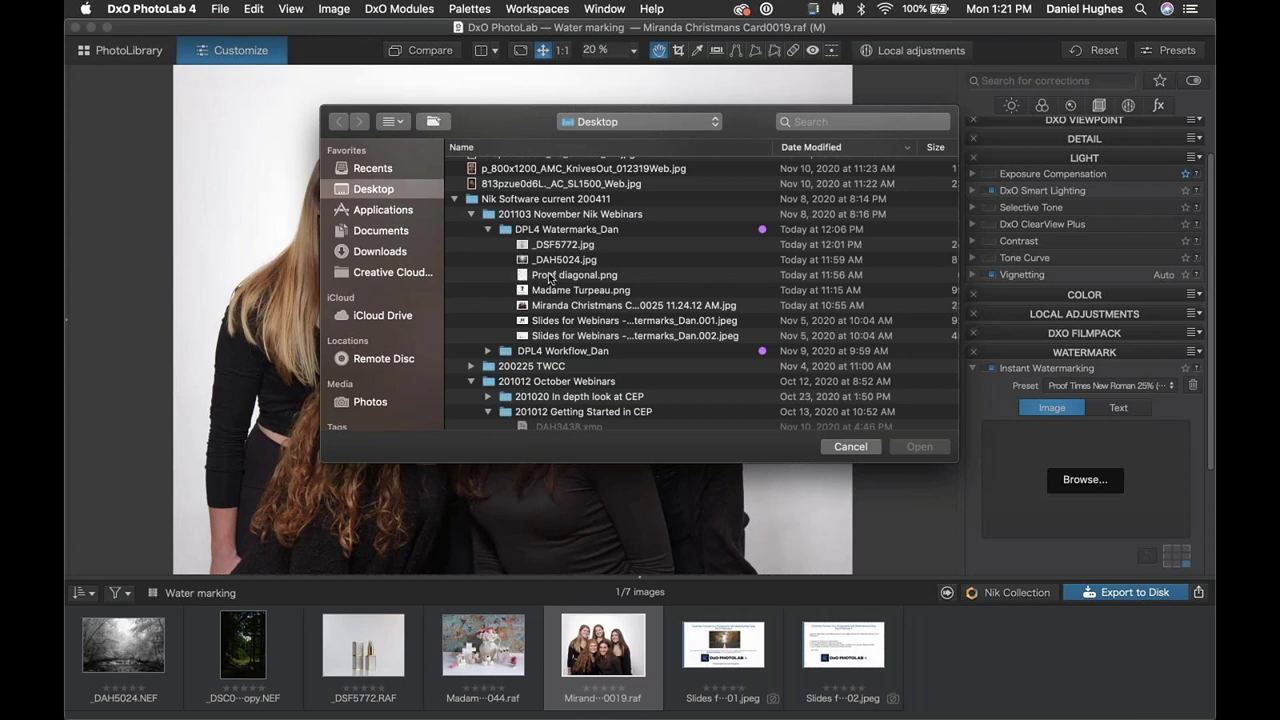
click(549, 277)
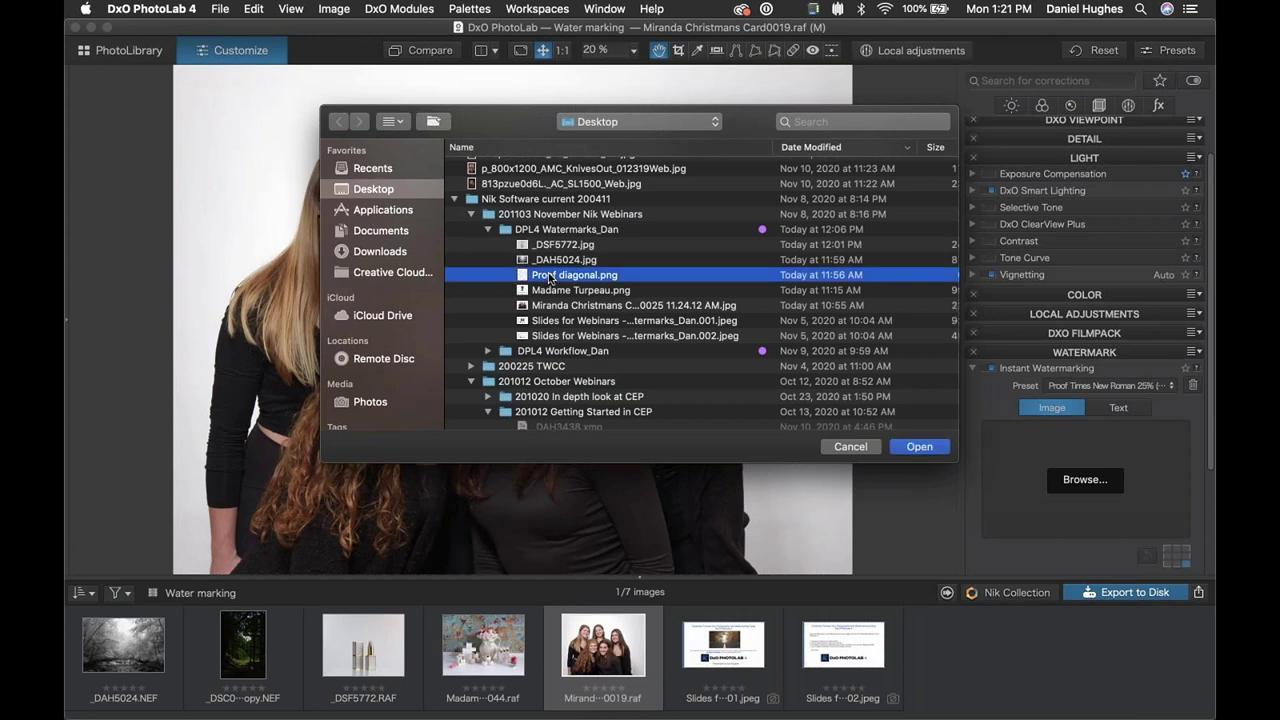
key(space)
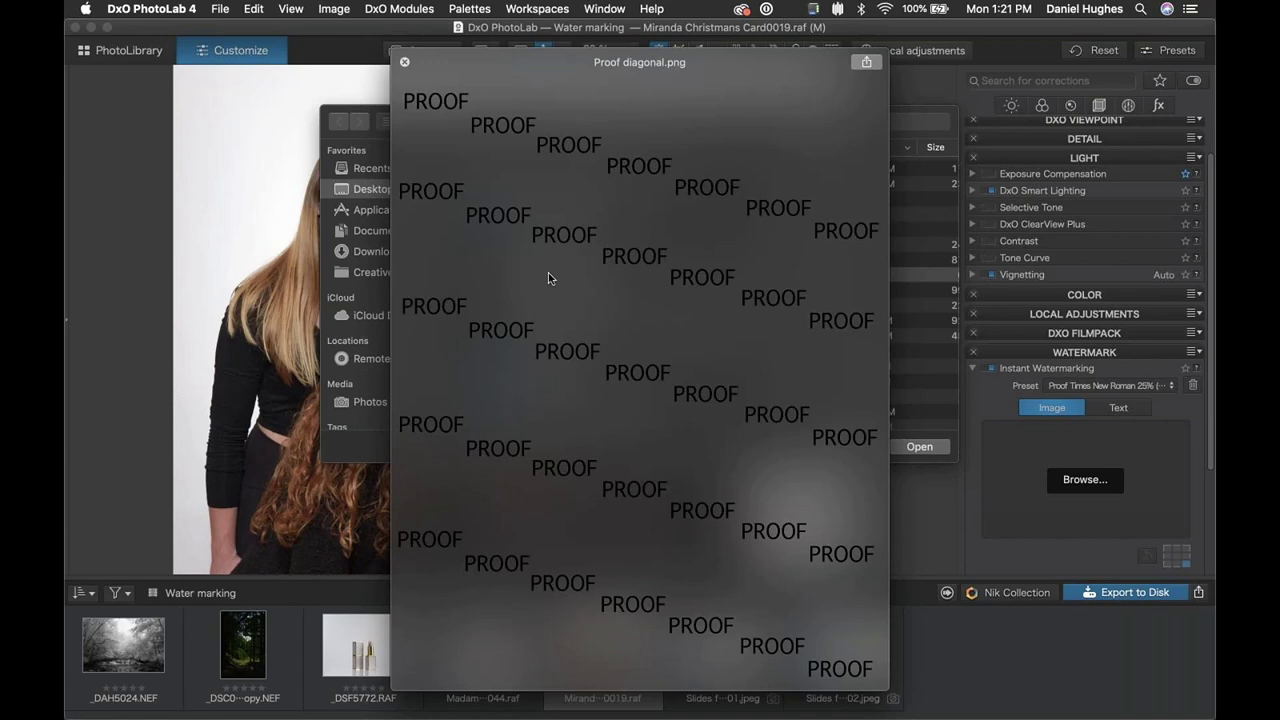
key(space)
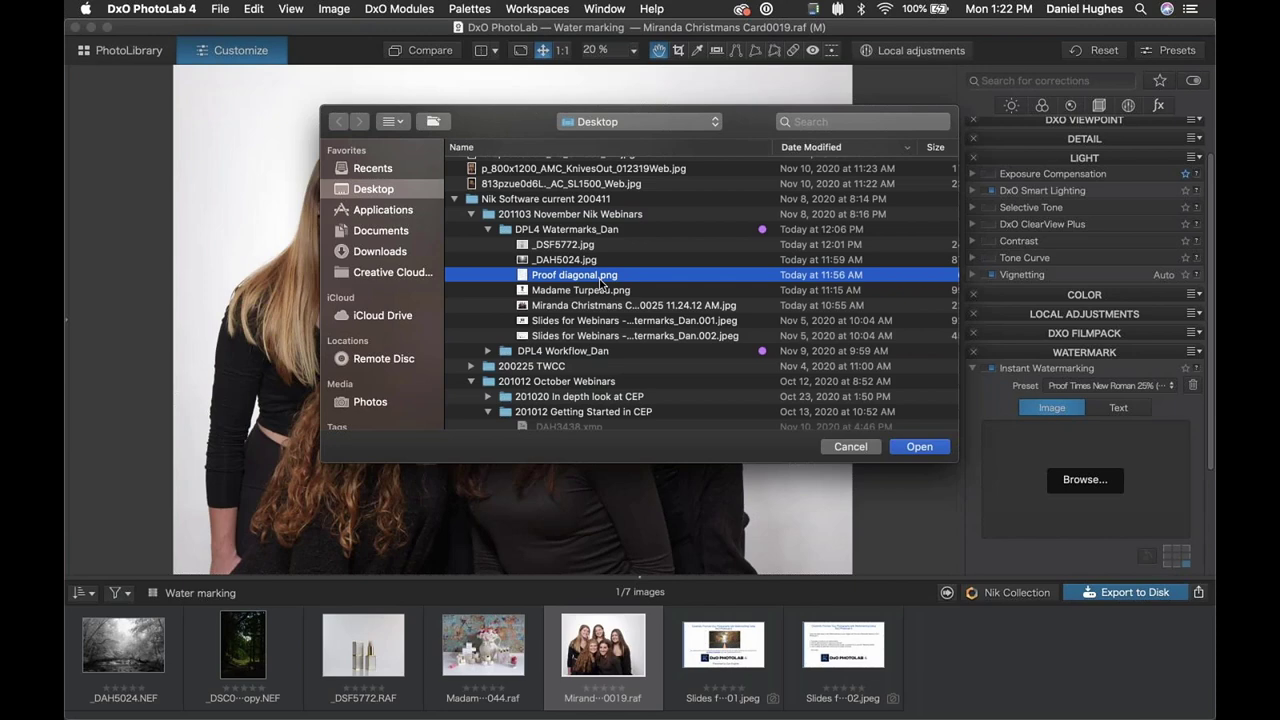
key(space)
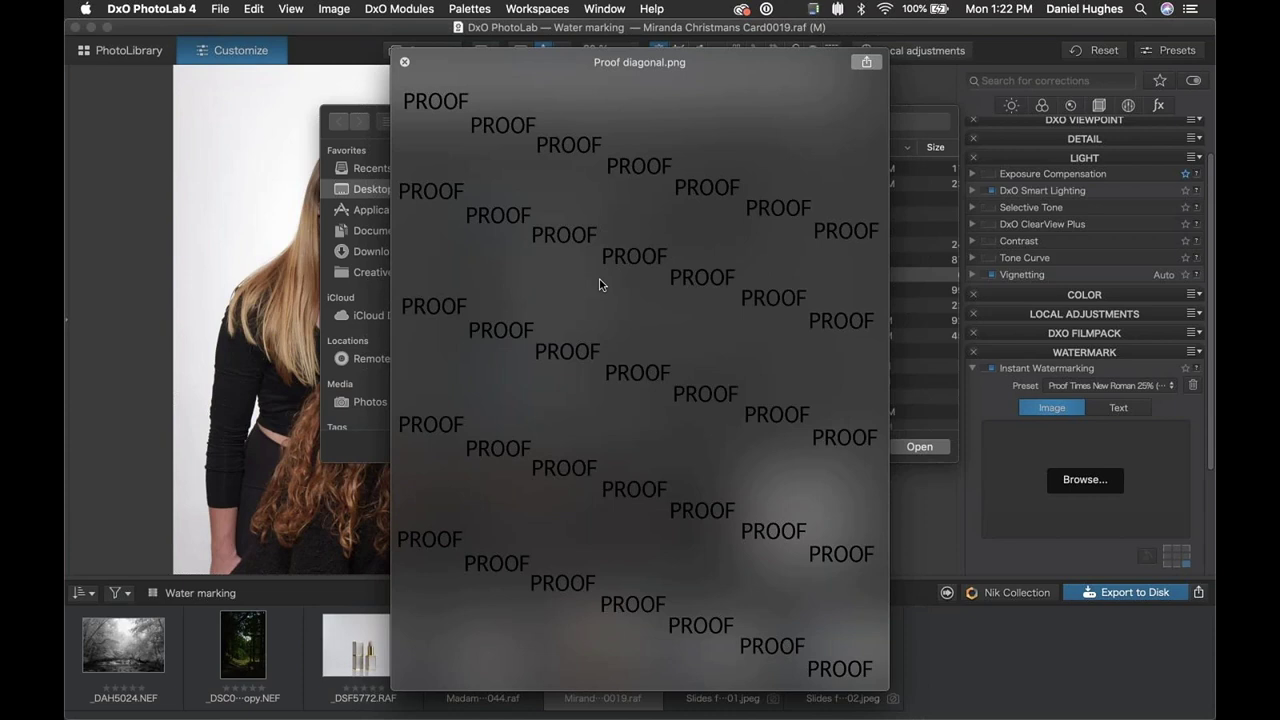
key(space)
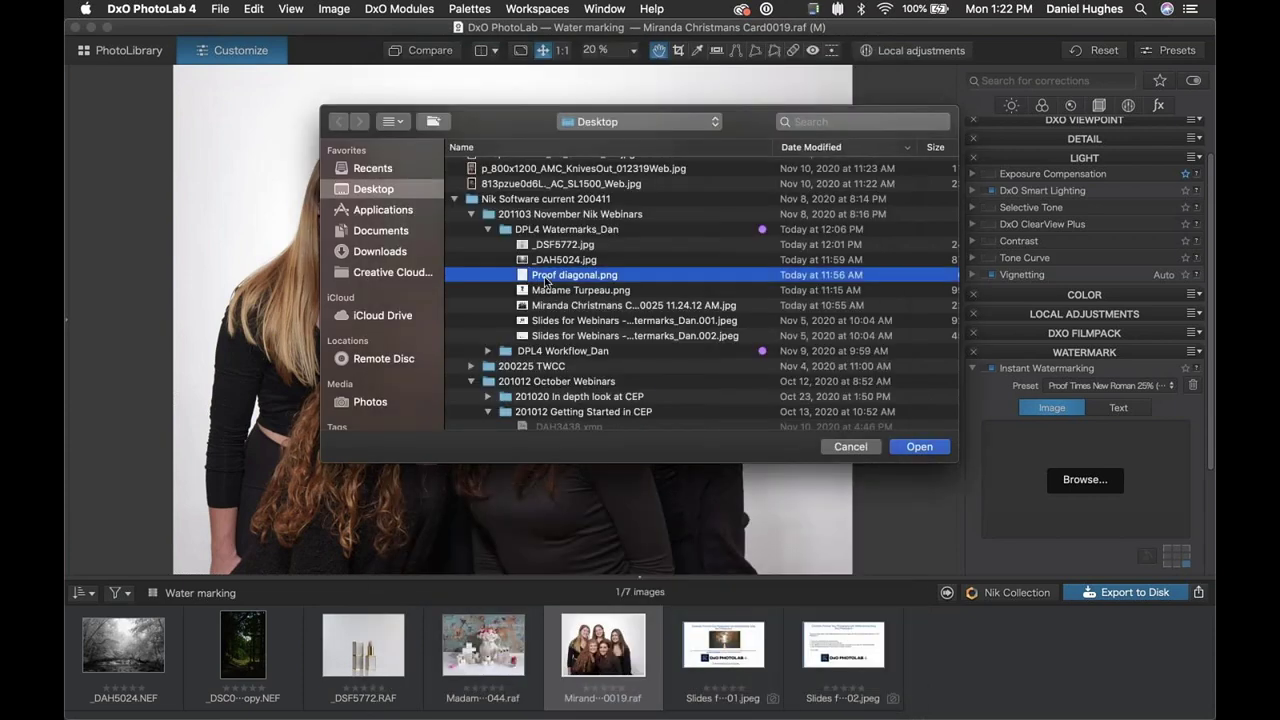
click(914, 452)
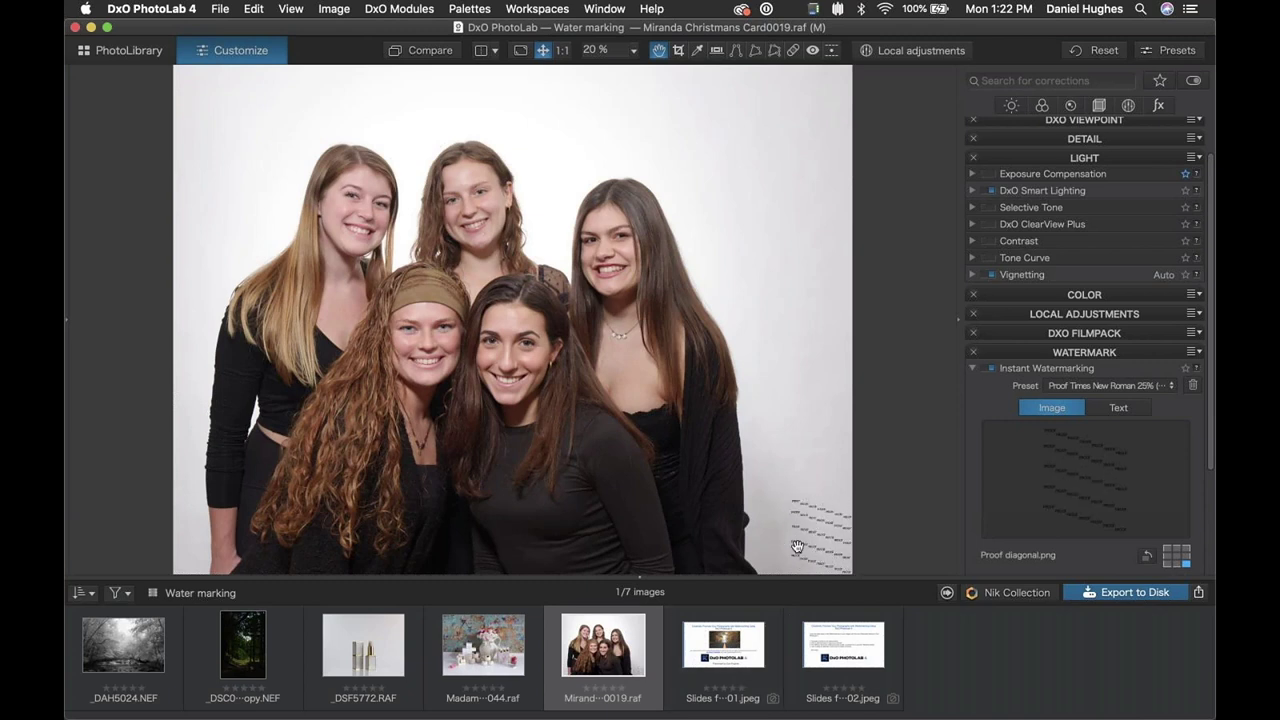
Step: Enlarge the PROOF image watermark to a scale of 100
scroll(1085, 340, down, 5)
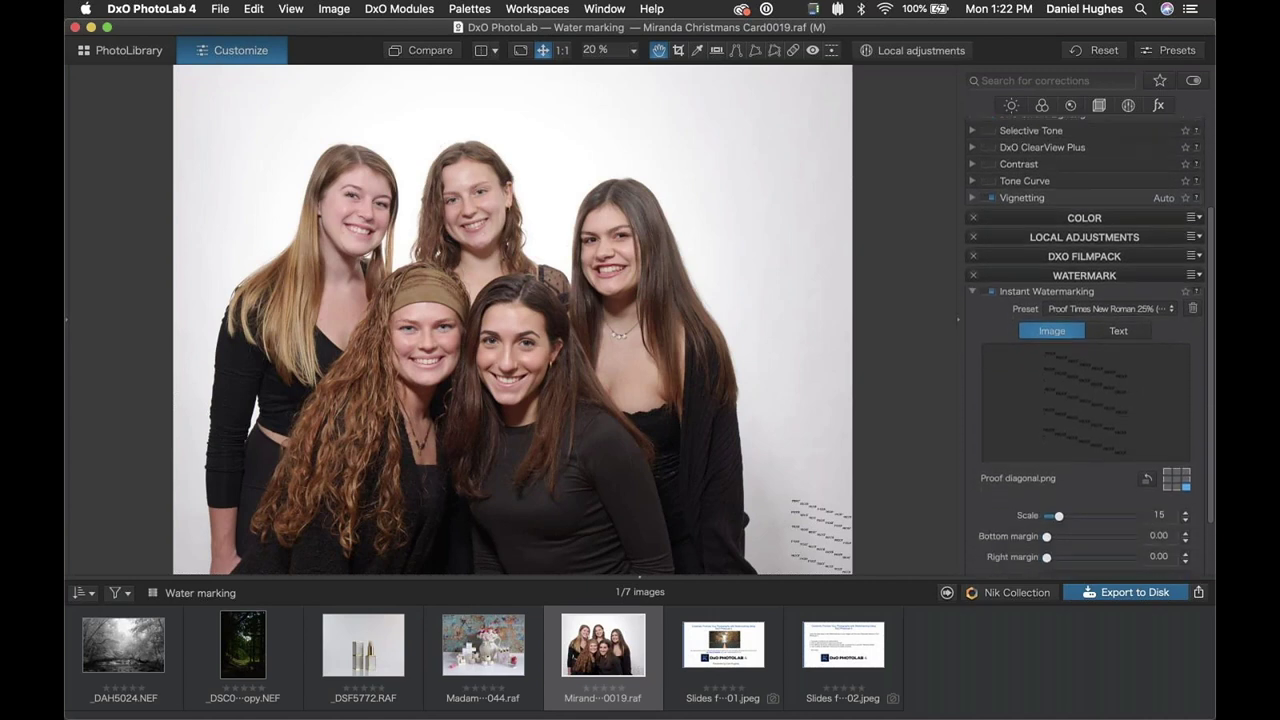
drag(1059, 448, 1073, 448)
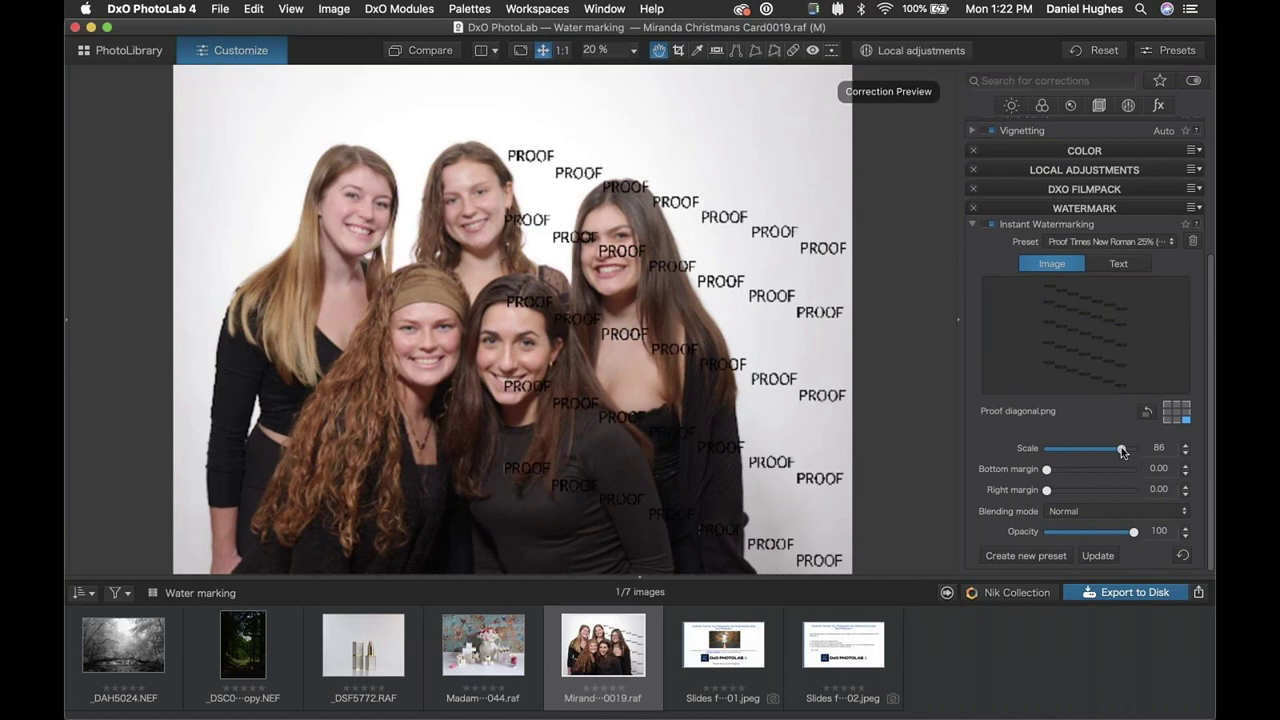
drag(1121, 447, 1136, 448)
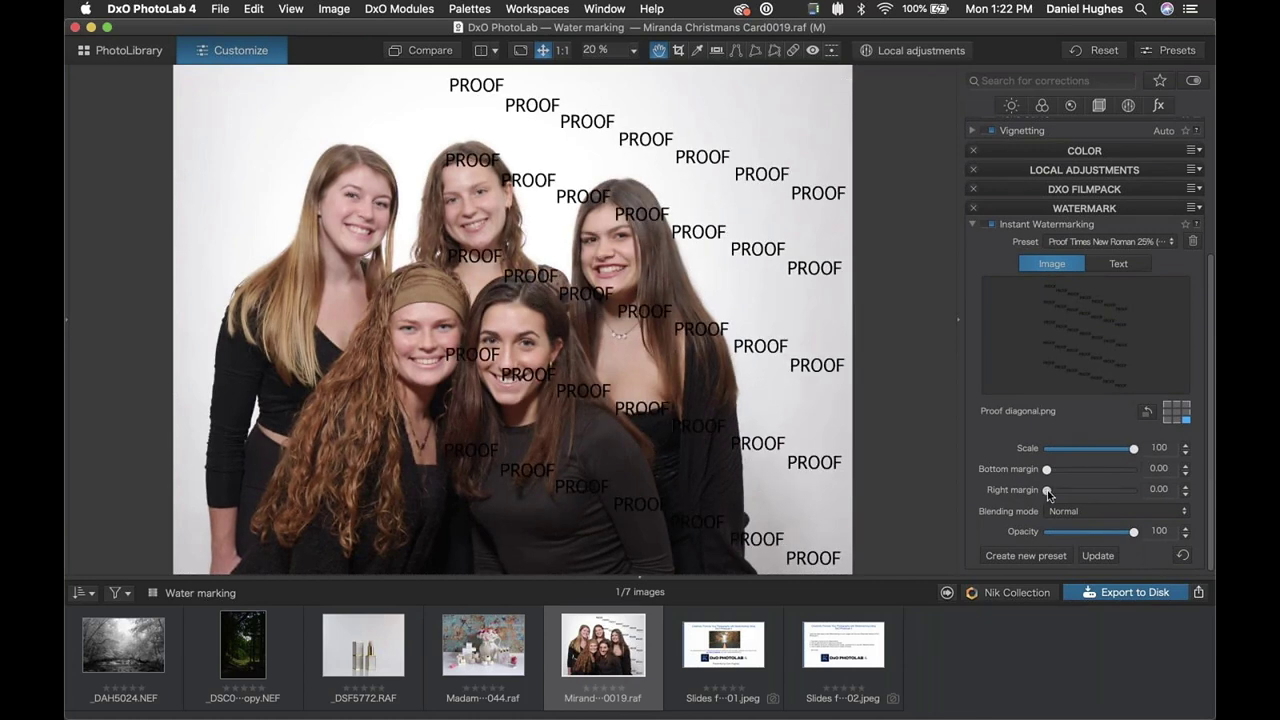
Step: Set the image watermark's right margin to about 59.82 and its blending mode to Overlay
drag(1048, 494, 1099, 495)
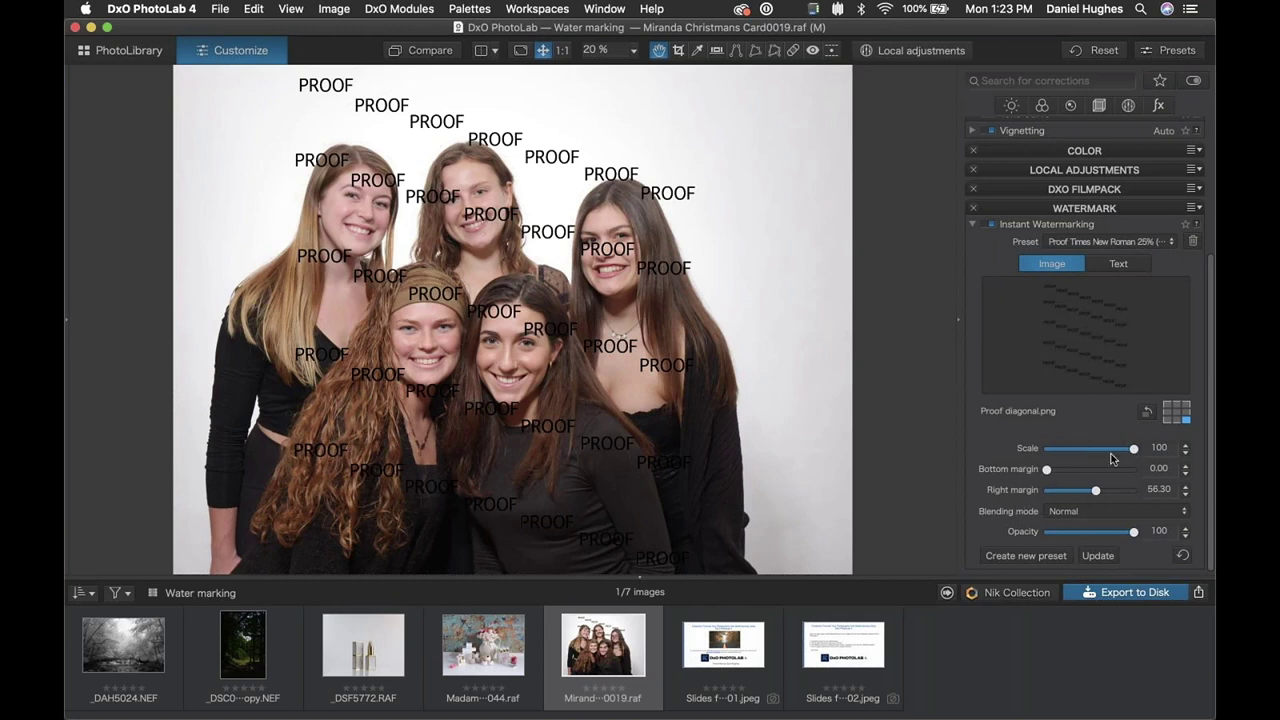
drag(1094, 492, 1097, 493)
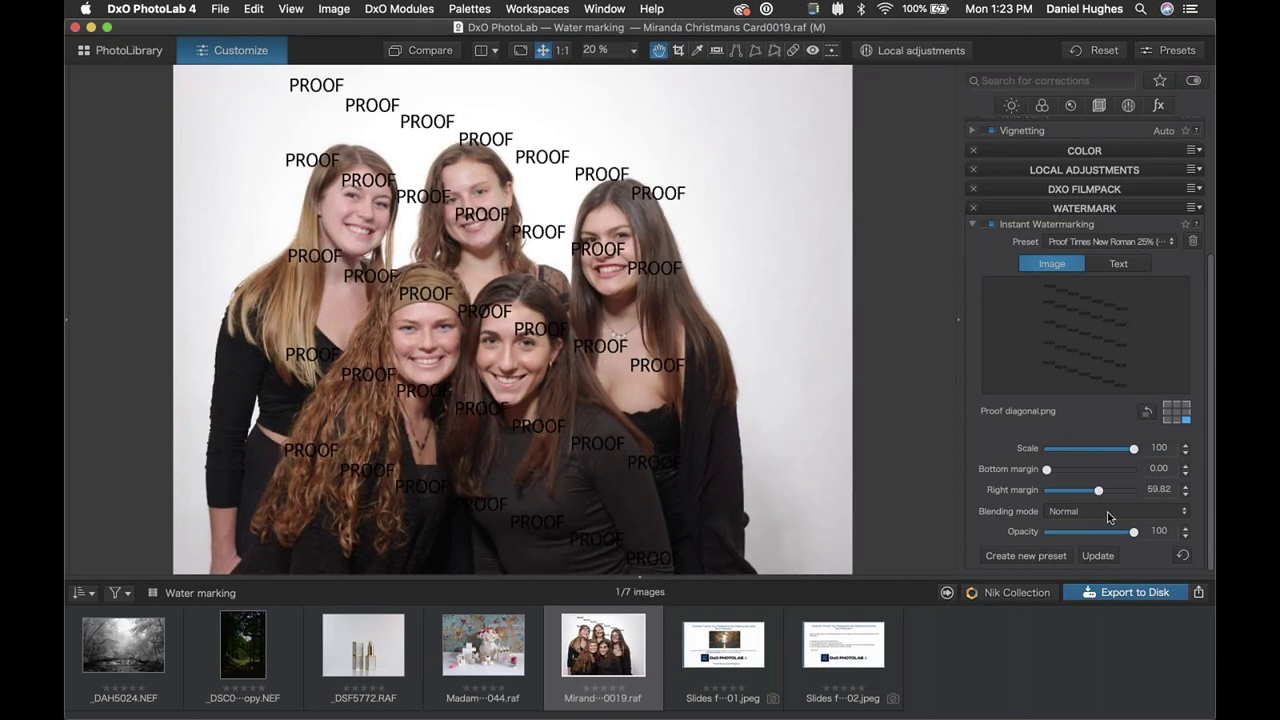
click(1110, 512)
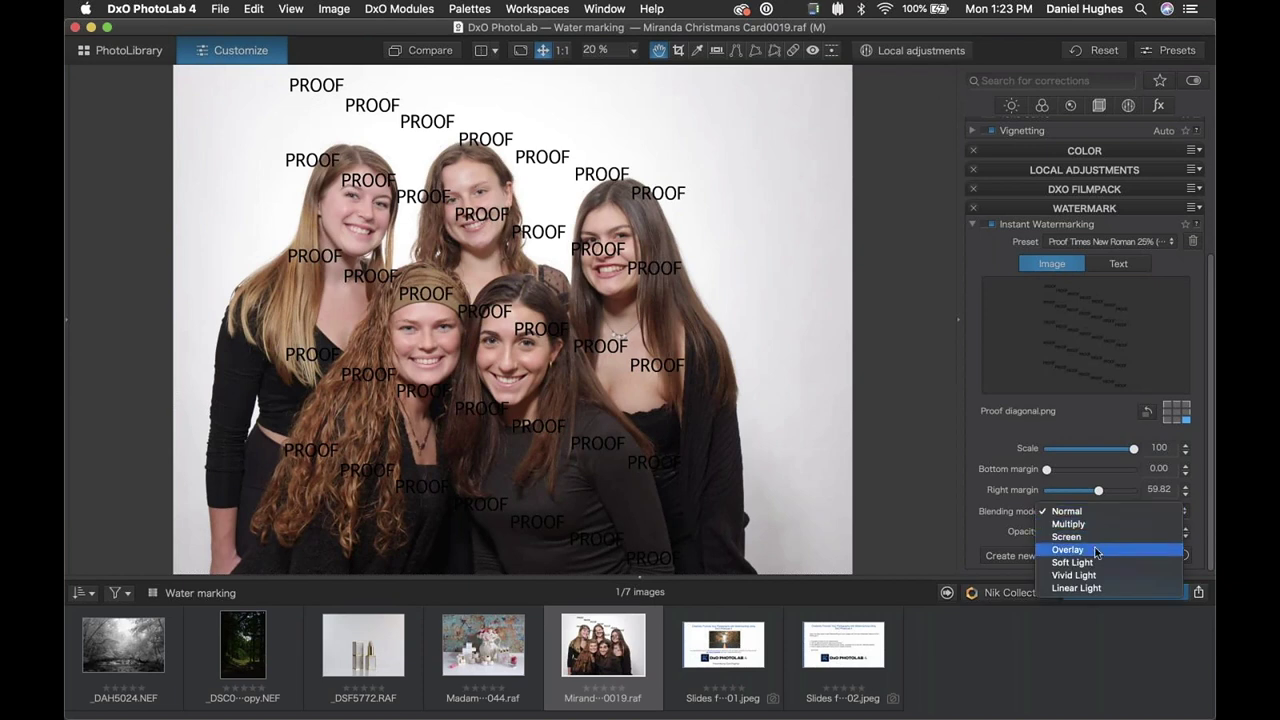
click(1096, 550)
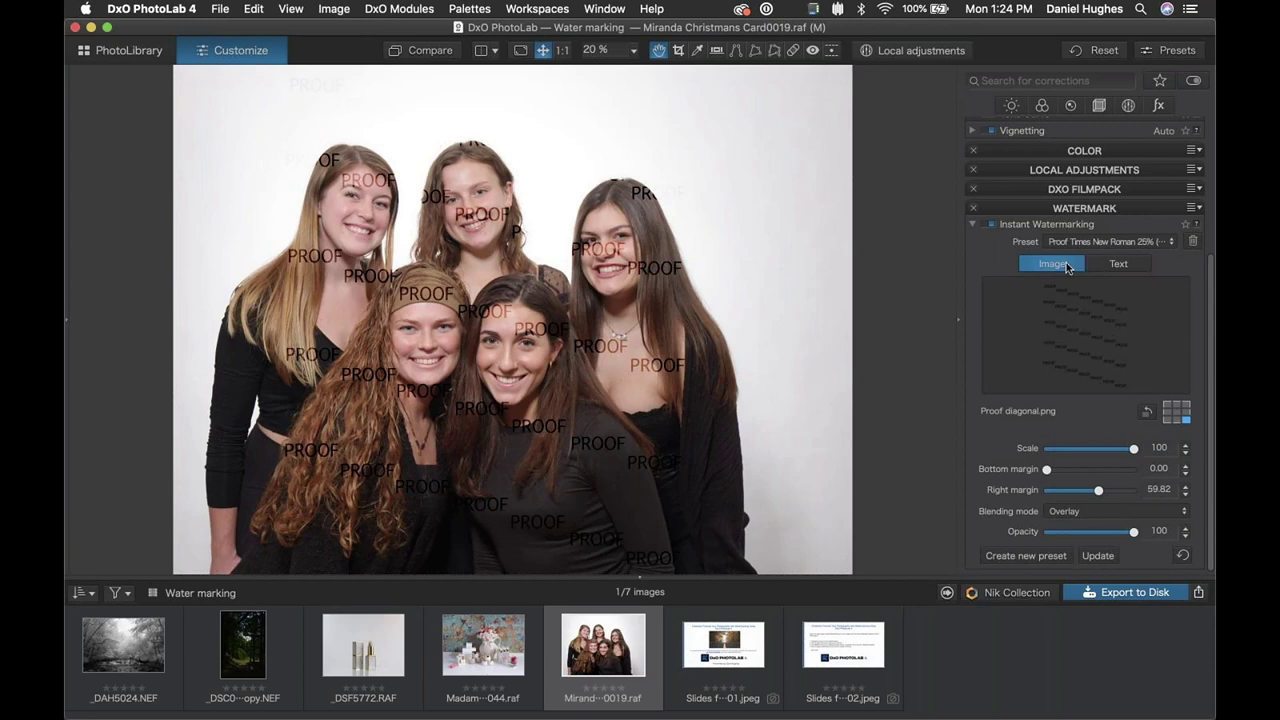
Step: Add a text watermark with the photographer's name followed by "Photography", keeping the image watermark in place
click(1117, 265)
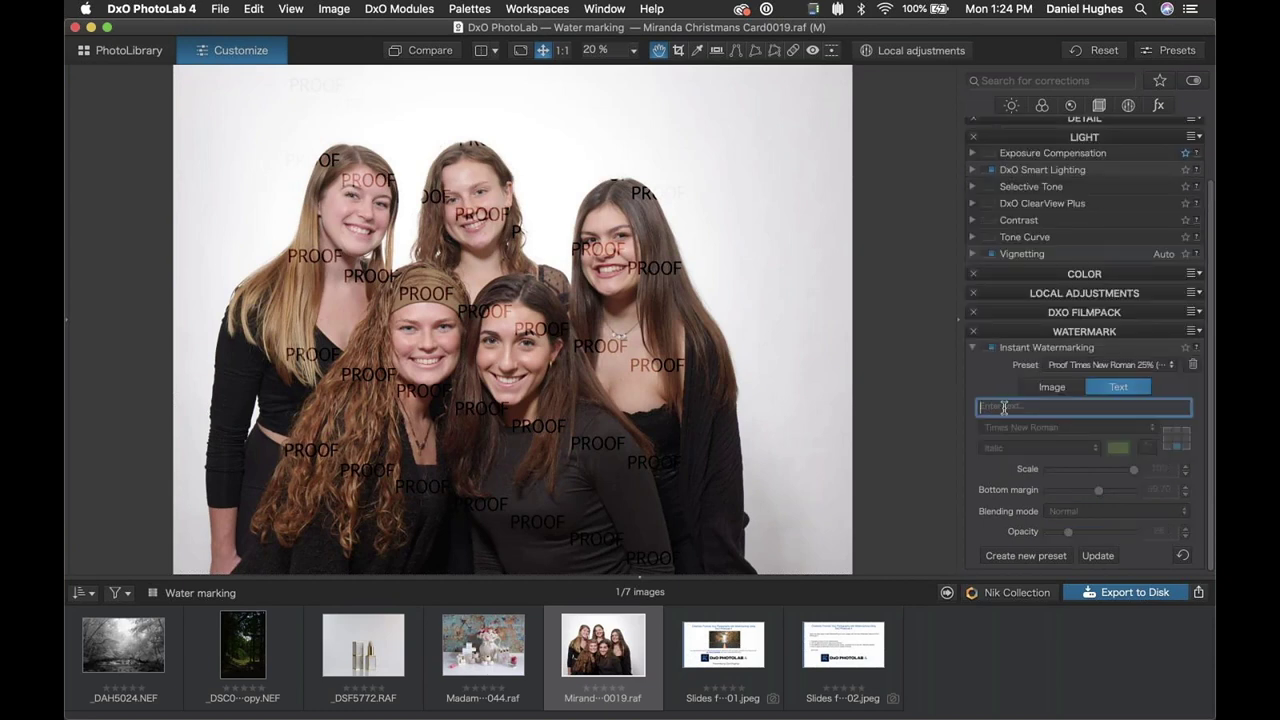
text(Dan Hughes Photogaphy)
key(BackSpace)
key(BackSpace)
key(BackSpace)
key(BackSpace)
text(raphy)
click(1058, 390)
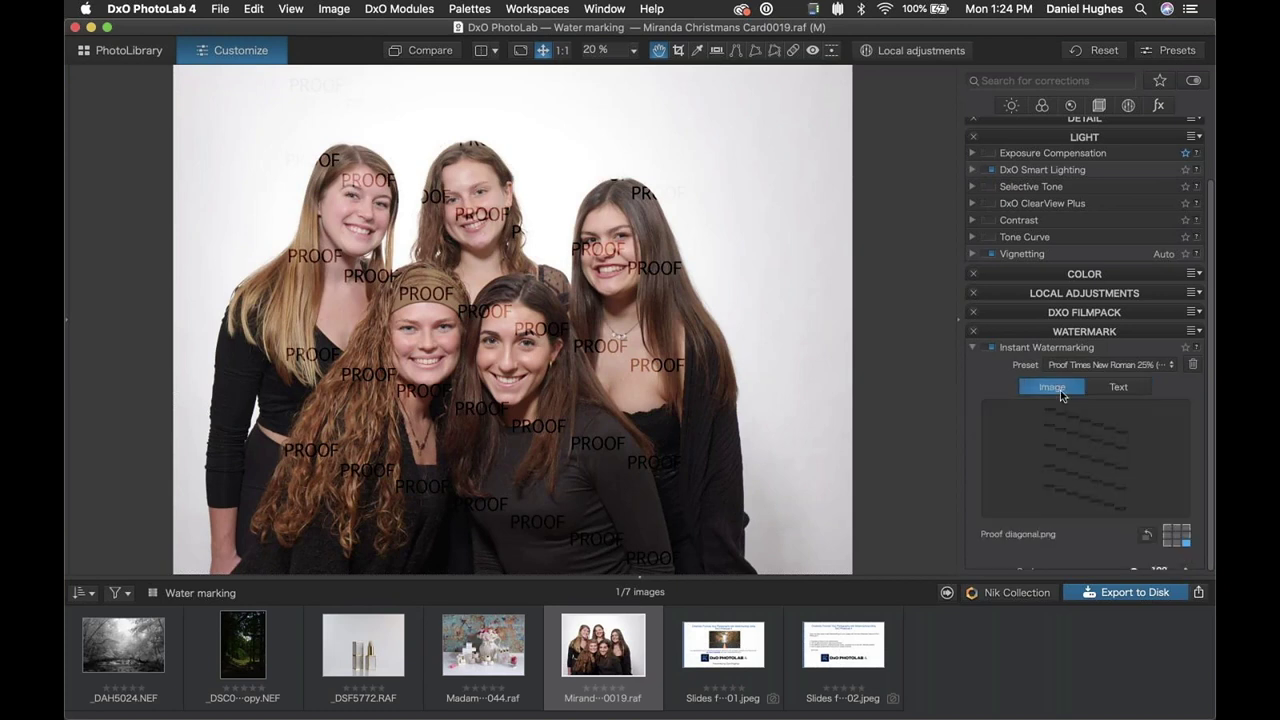
click(1114, 391)
Step: Set the font style of the watermark text to Regular
click(1094, 449)
click(1094, 449)
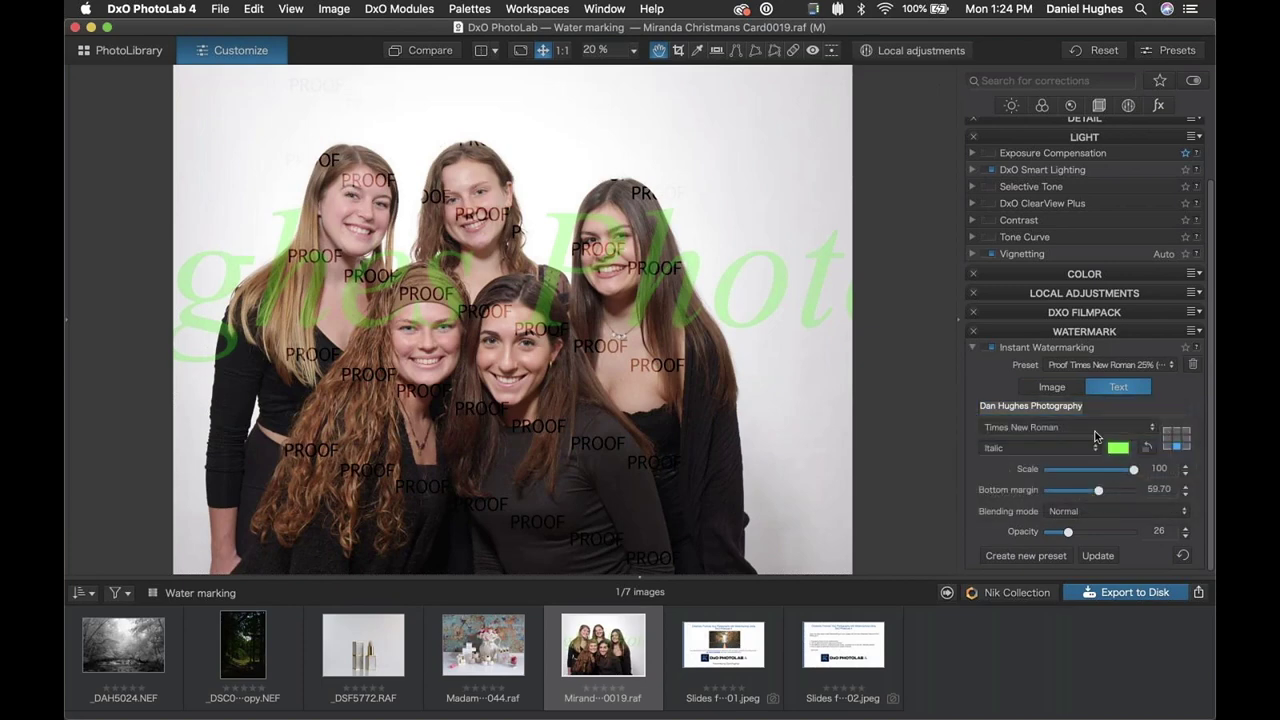
click(1095, 447)
click(1097, 430)
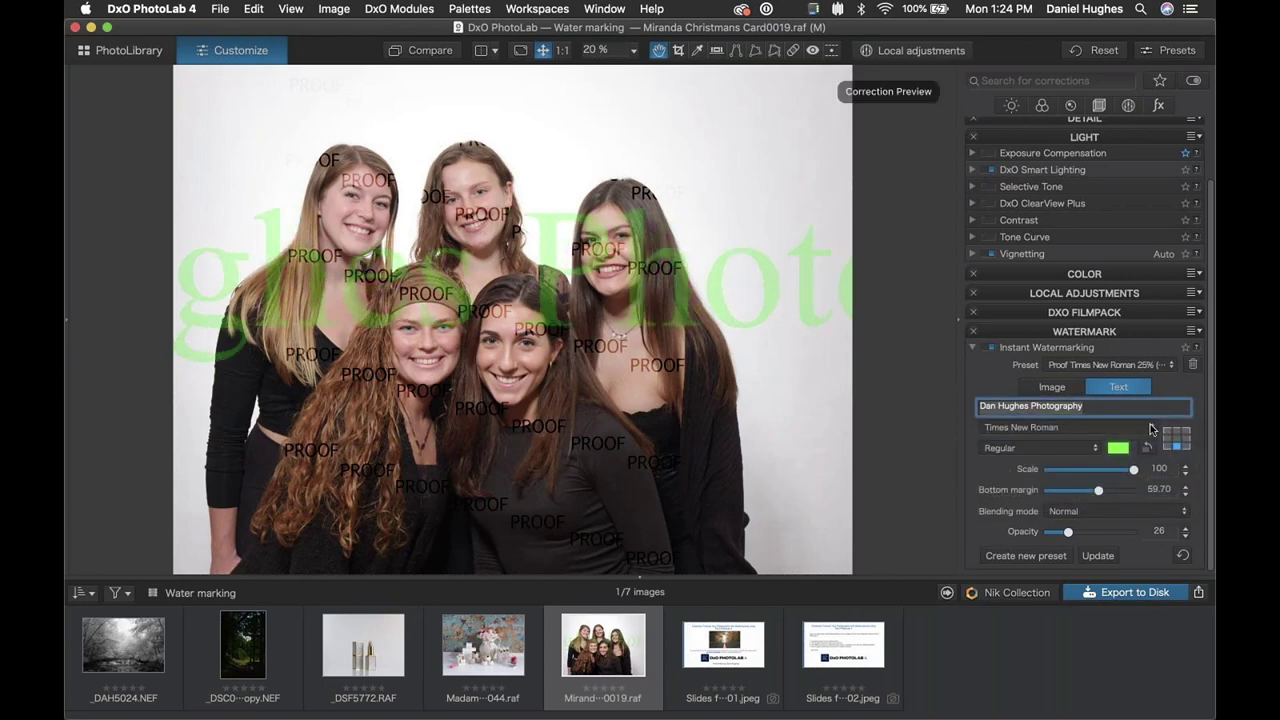
Step: Change the watermark text's font to Bodoni 72
click(1150, 429)
scroll(1040, 340, up, 10)
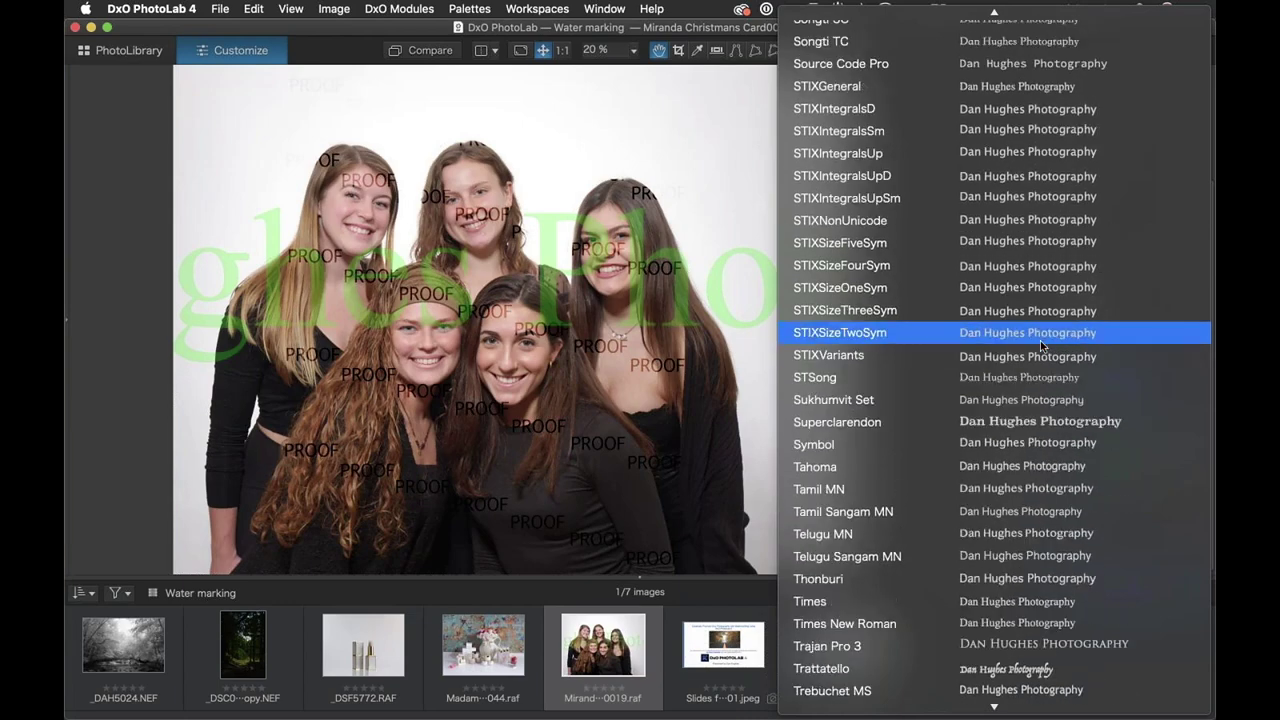
scroll(1040, 340, up, 9)
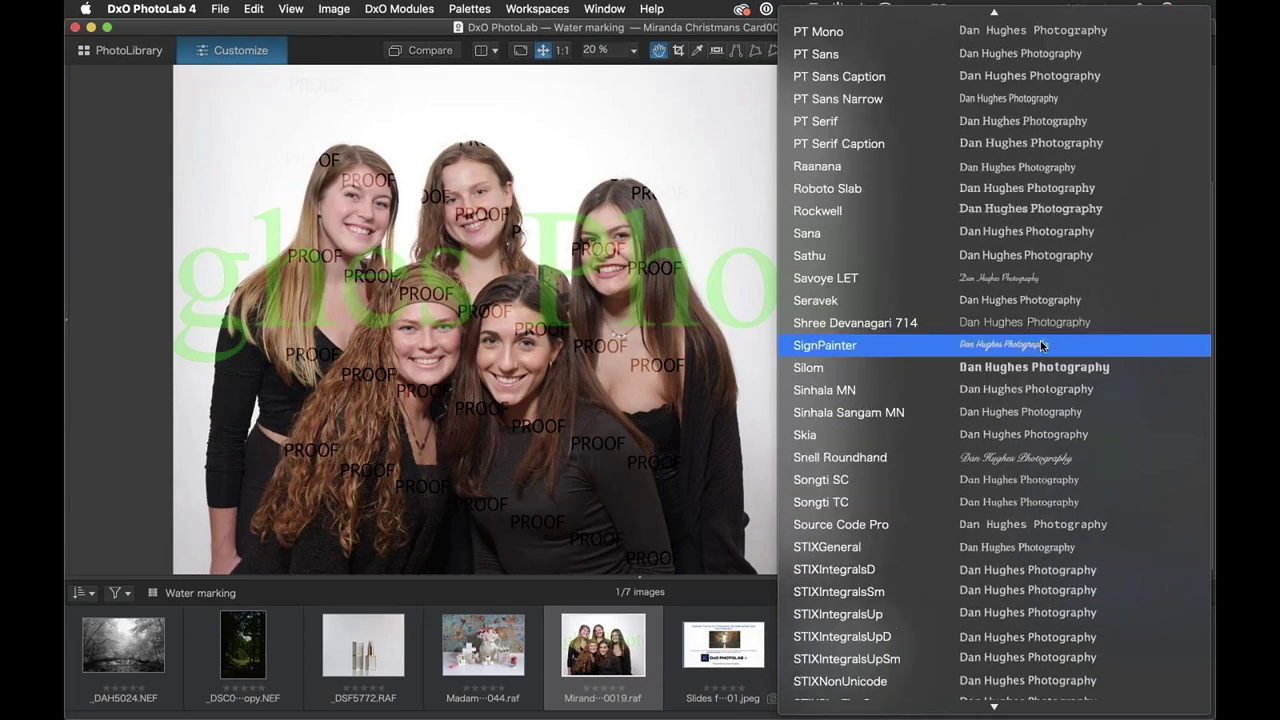
scroll(1040, 340, up, 10)
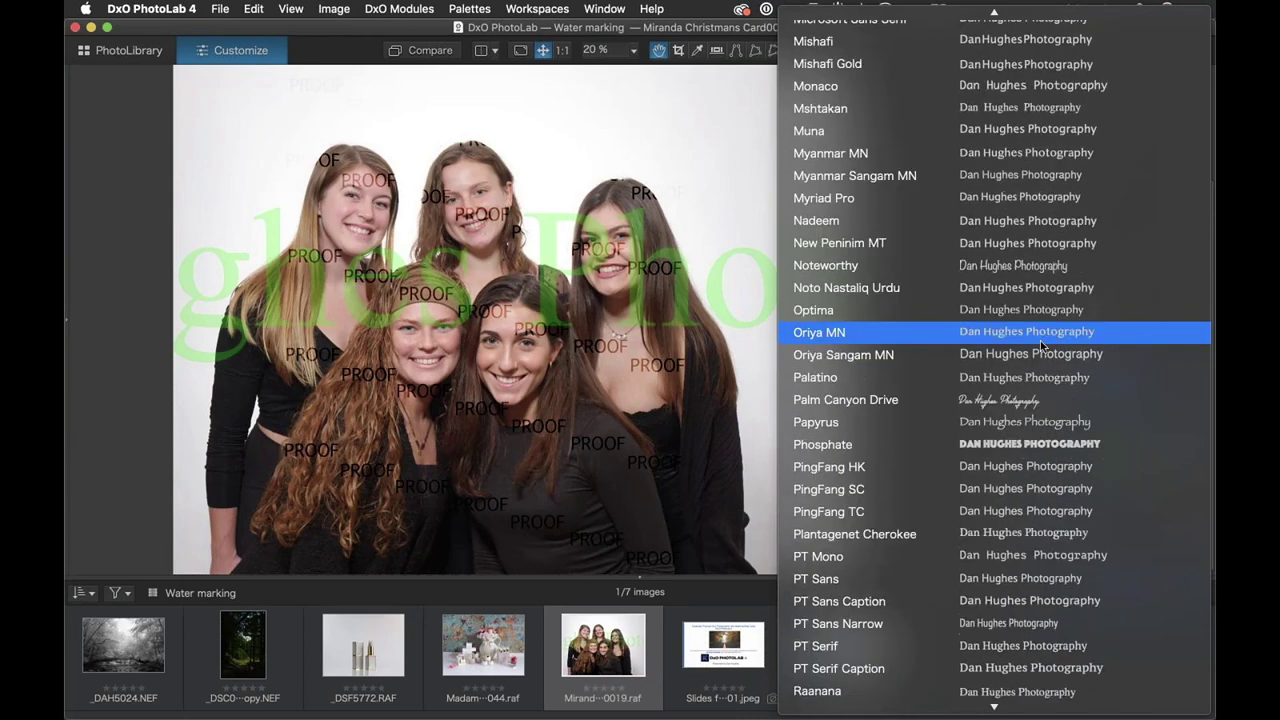
scroll(1040, 340, up, 10)
scroll(1040, 340, down, 3)
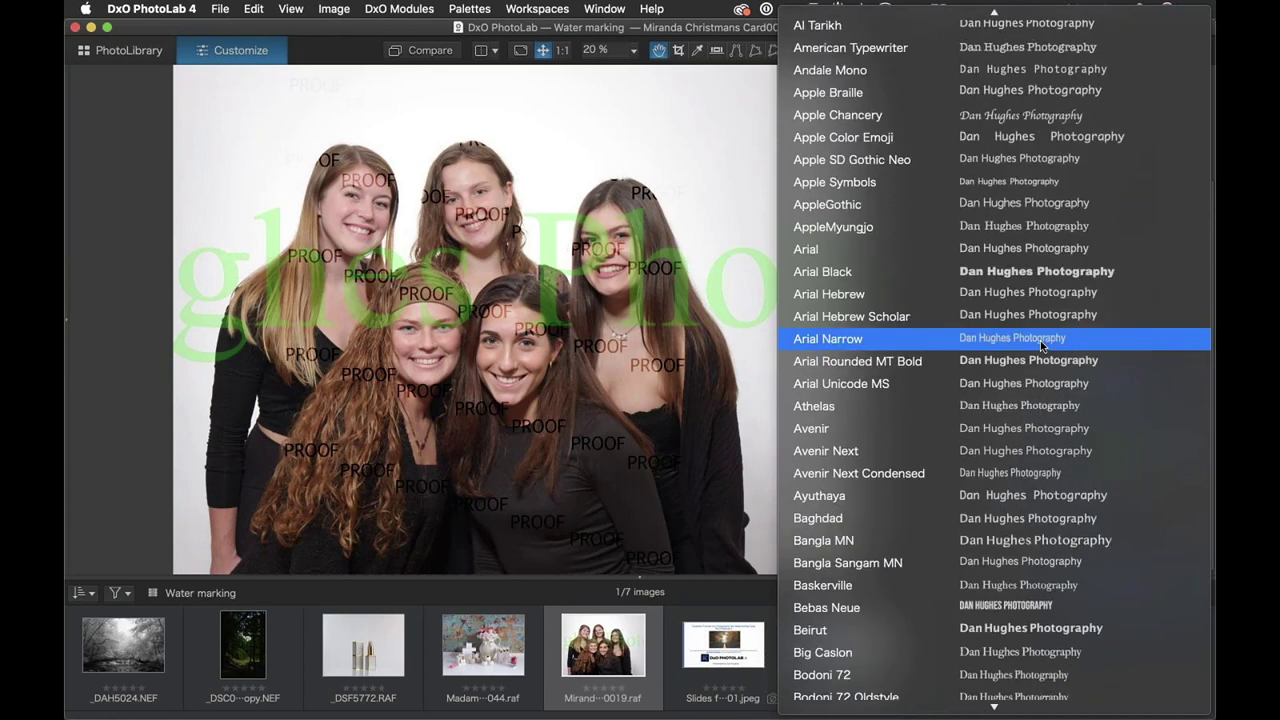
scroll(1040, 340, down, 1)
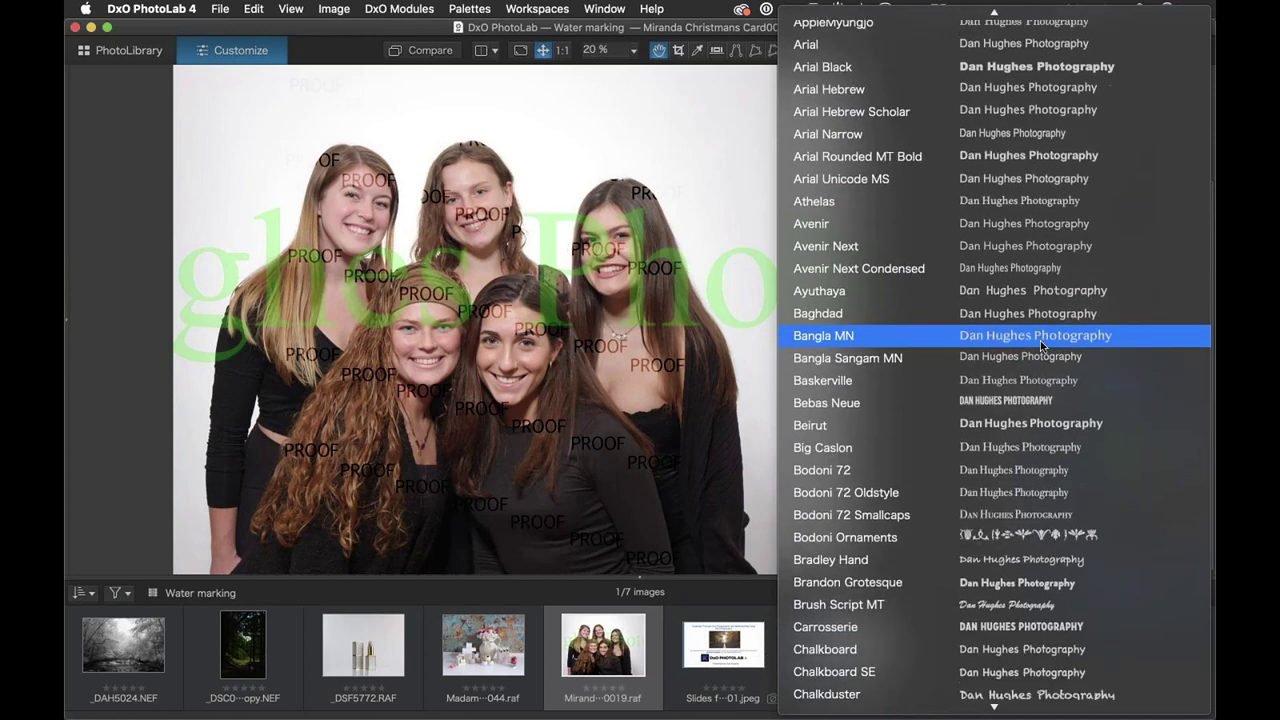
scroll(1040, 340, down, 3)
click(1040, 340)
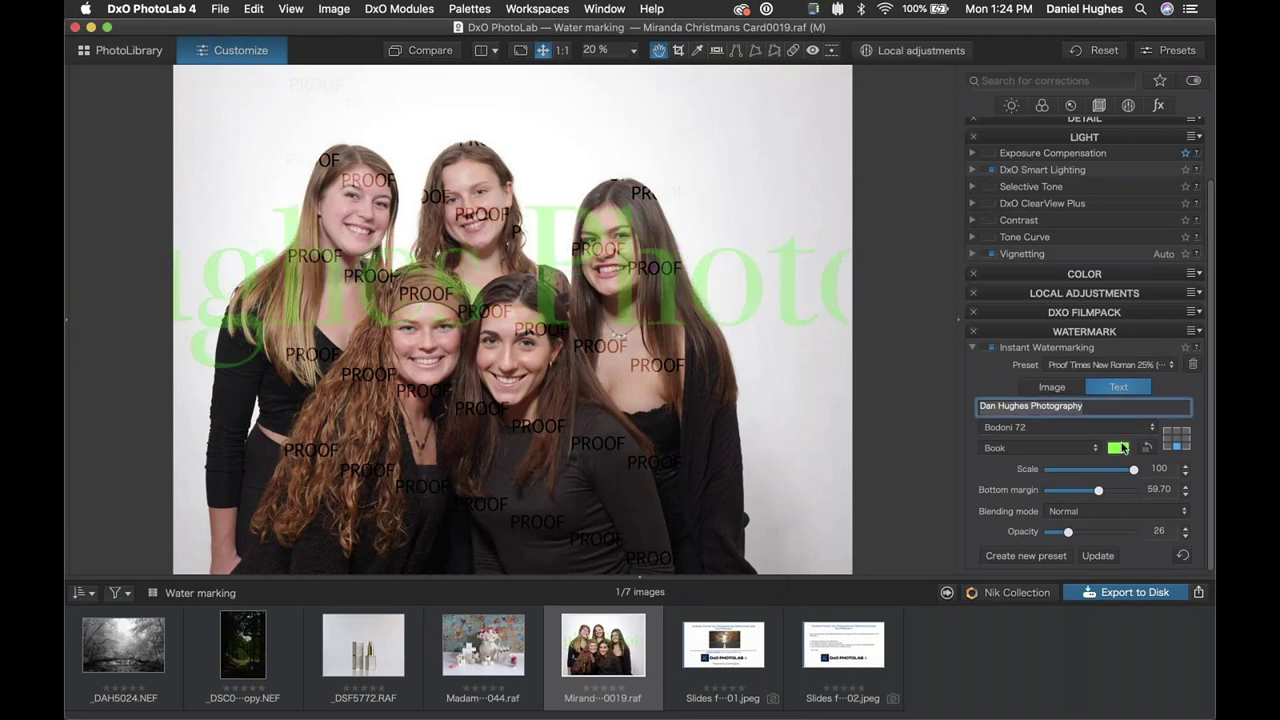
Step: Recolour the watermark text to a light blue using the colour wheel
click(1118, 448)
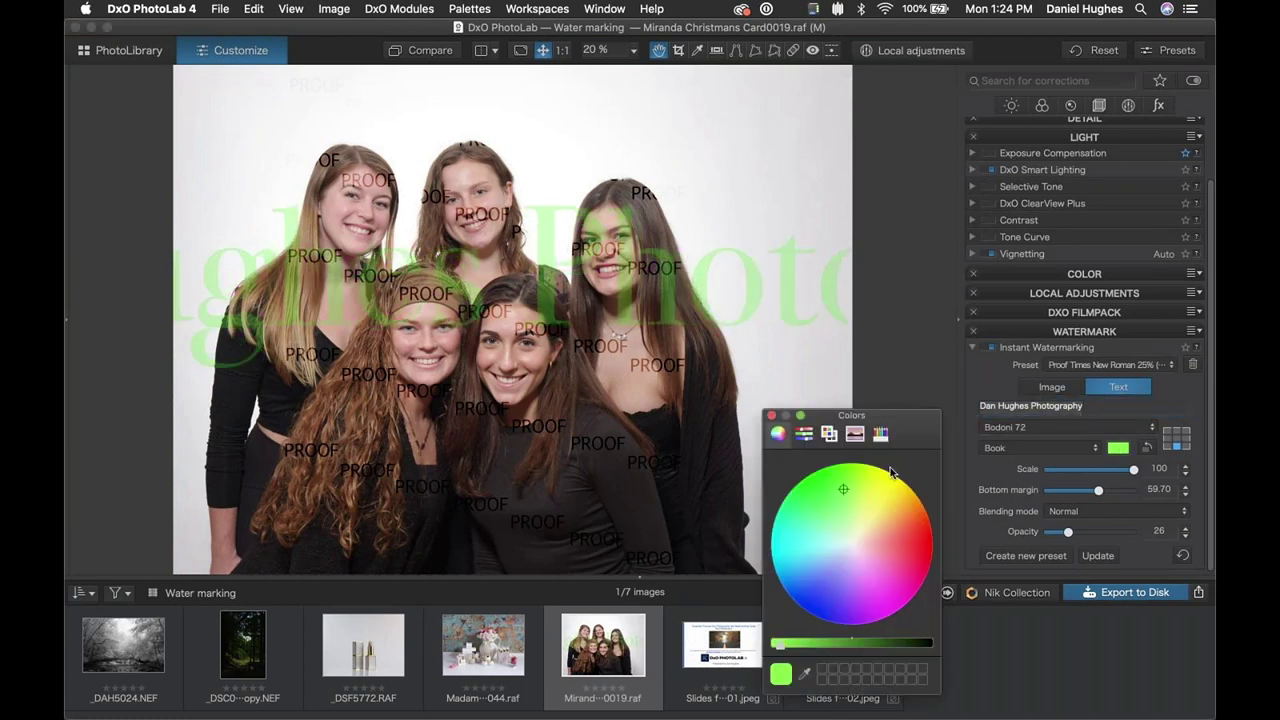
drag(843, 540, 828, 558)
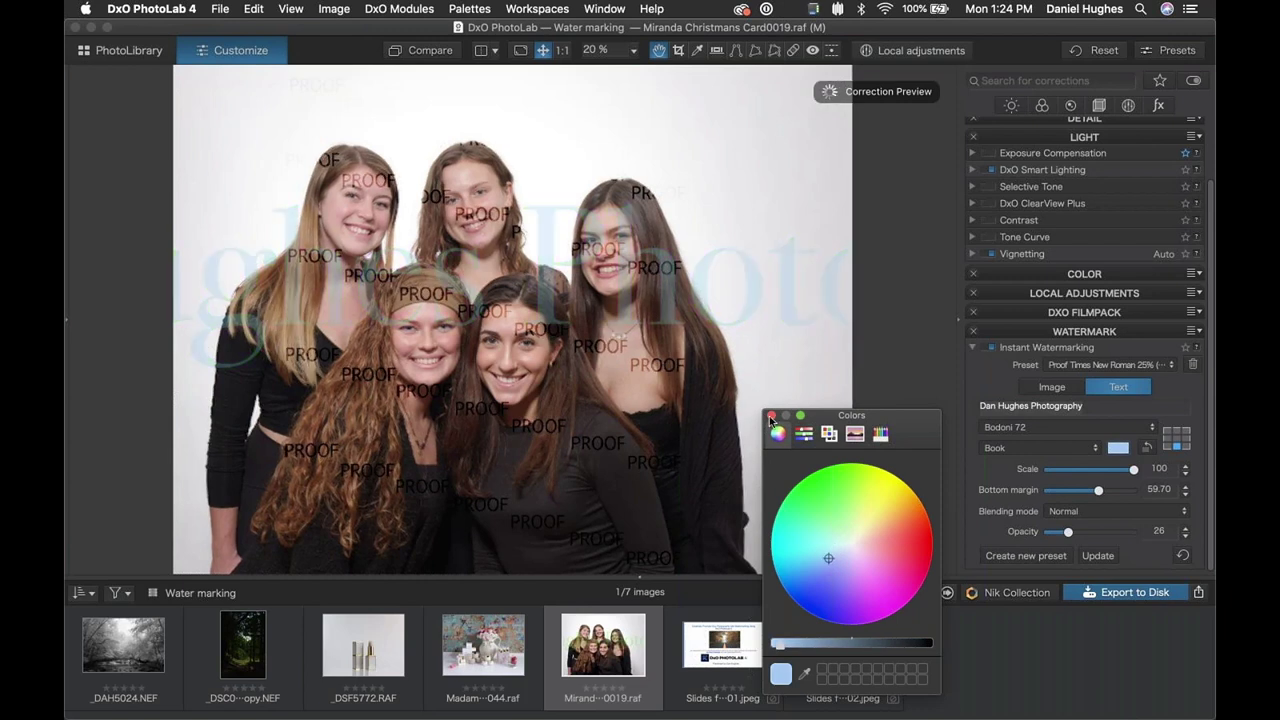
click(1022, 489)
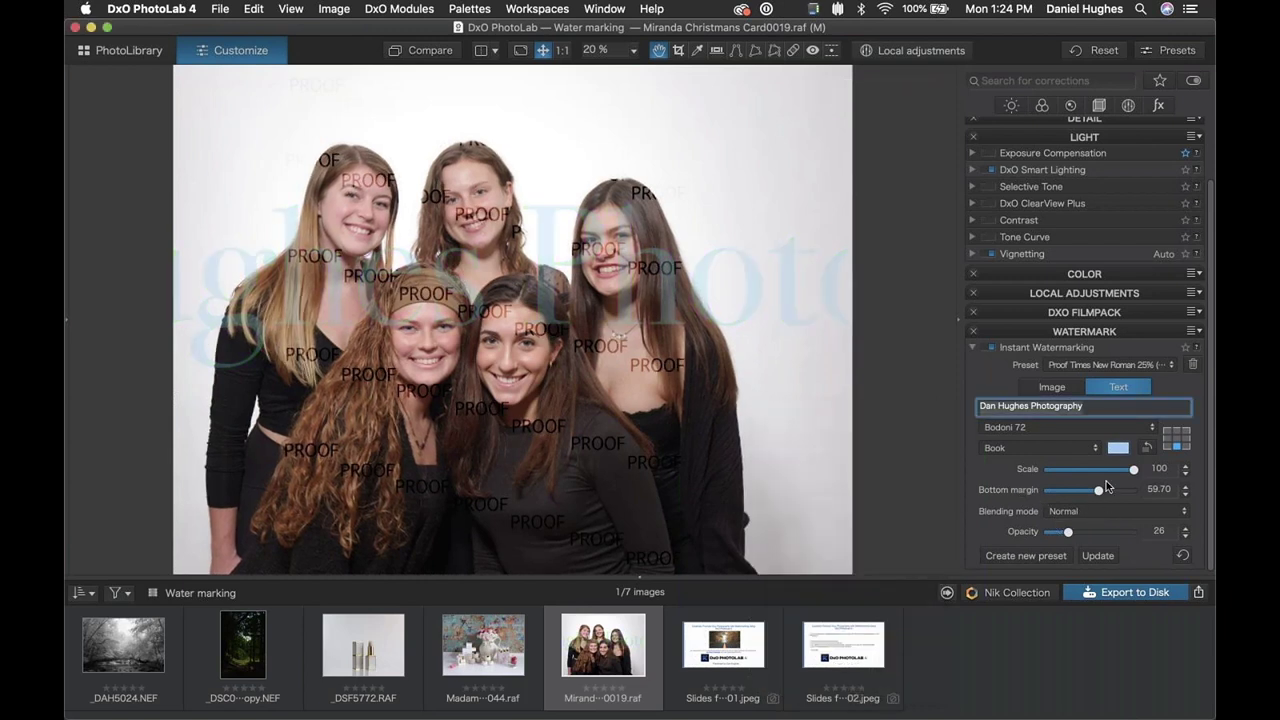
Step: Set the text watermark's opacity to 100, its scale to 20 and its bottom margin to 0.00
double_click(1068, 532)
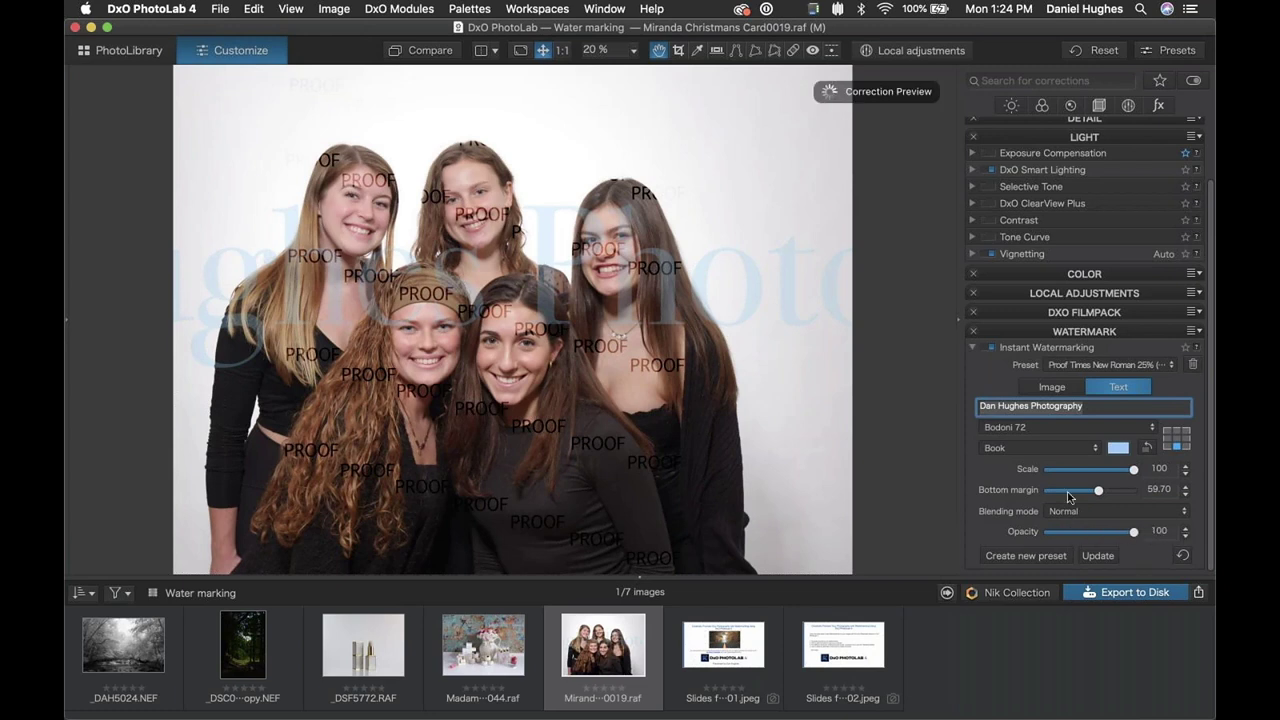
drag(1133, 469, 1100, 471)
mouse_move(1082, 466)
mouse_down()
mouse_move(1065, 466)
mouse_move(1082, 469)
mouse_move(1073, 493)
mouse_move(1039, 497)
mouse_move(1067, 474)
mouse_up()
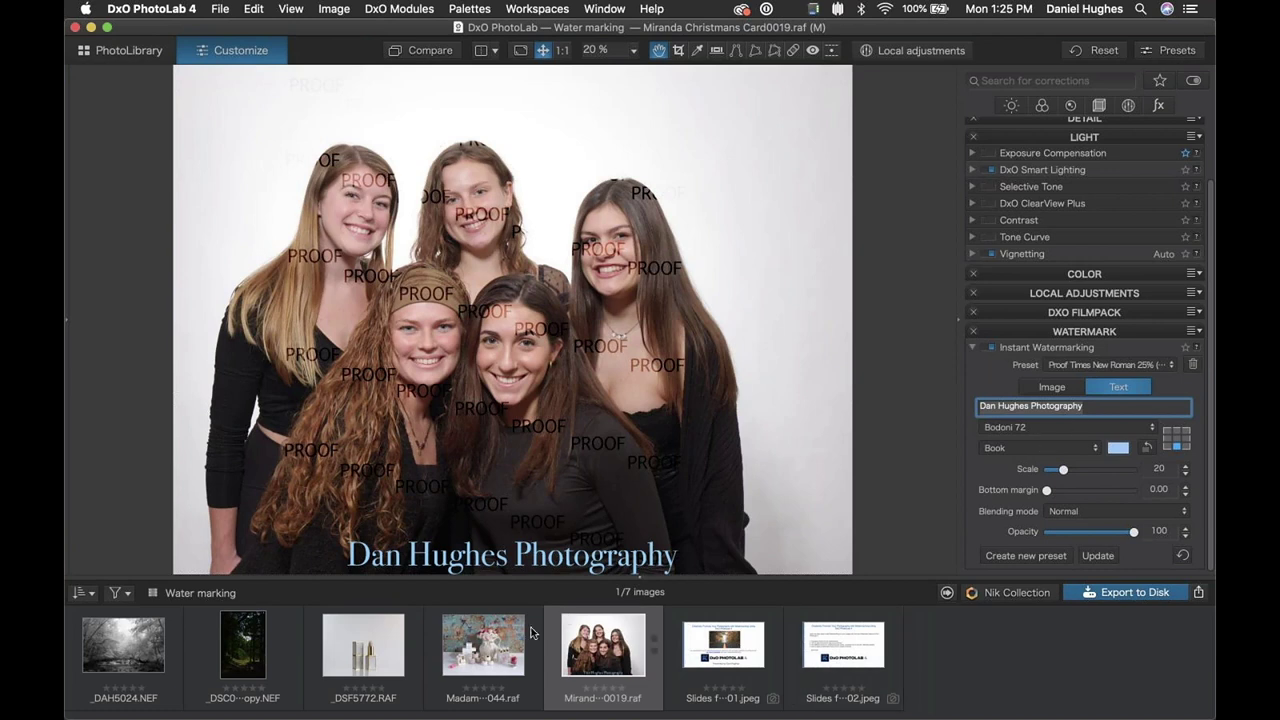
key(Return)
Step: Load Madame Turpeau.png as the image watermark on the lipstick photo _DSF5772.RAF after previewing the logo file
click(360, 662)
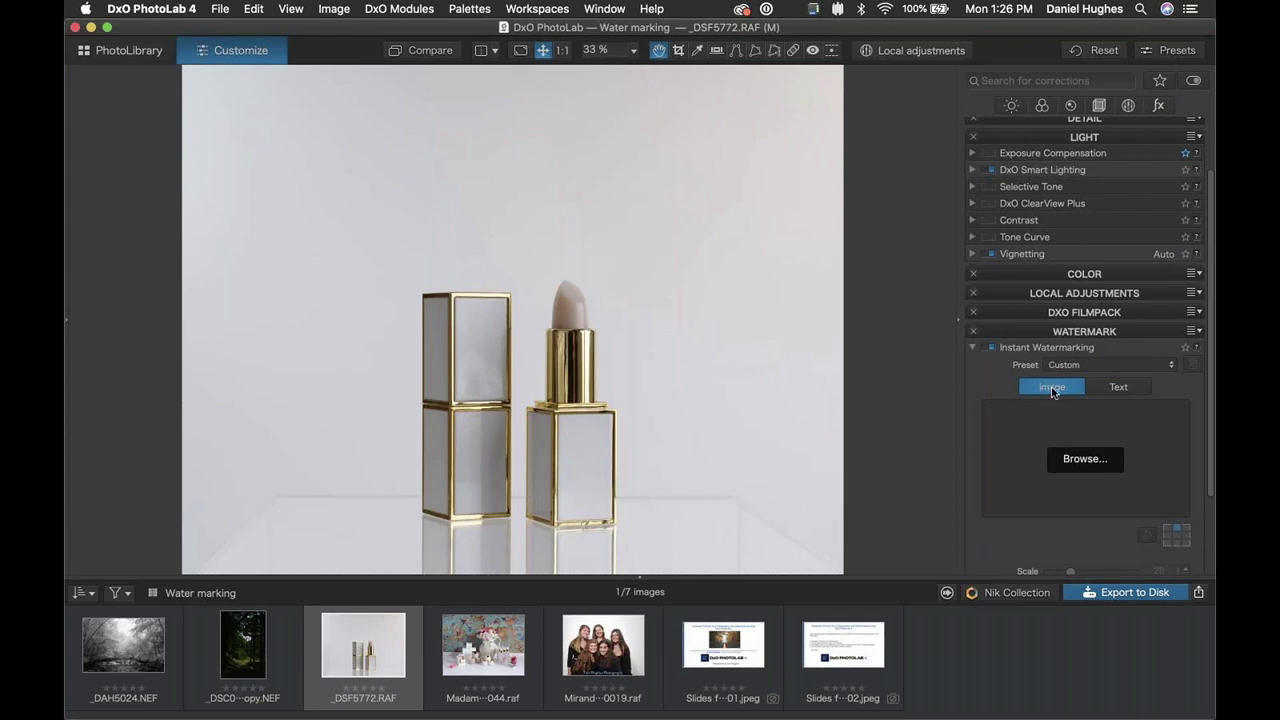
click(1077, 458)
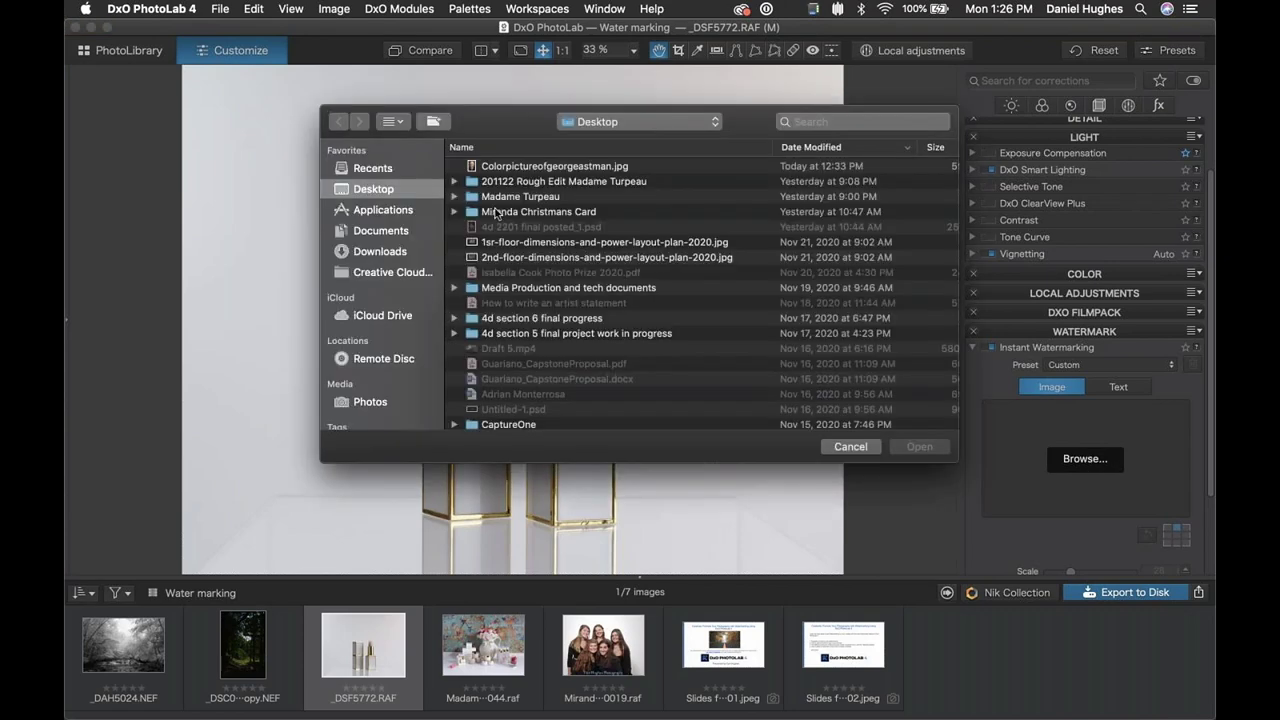
scroll(499, 335, down, 15)
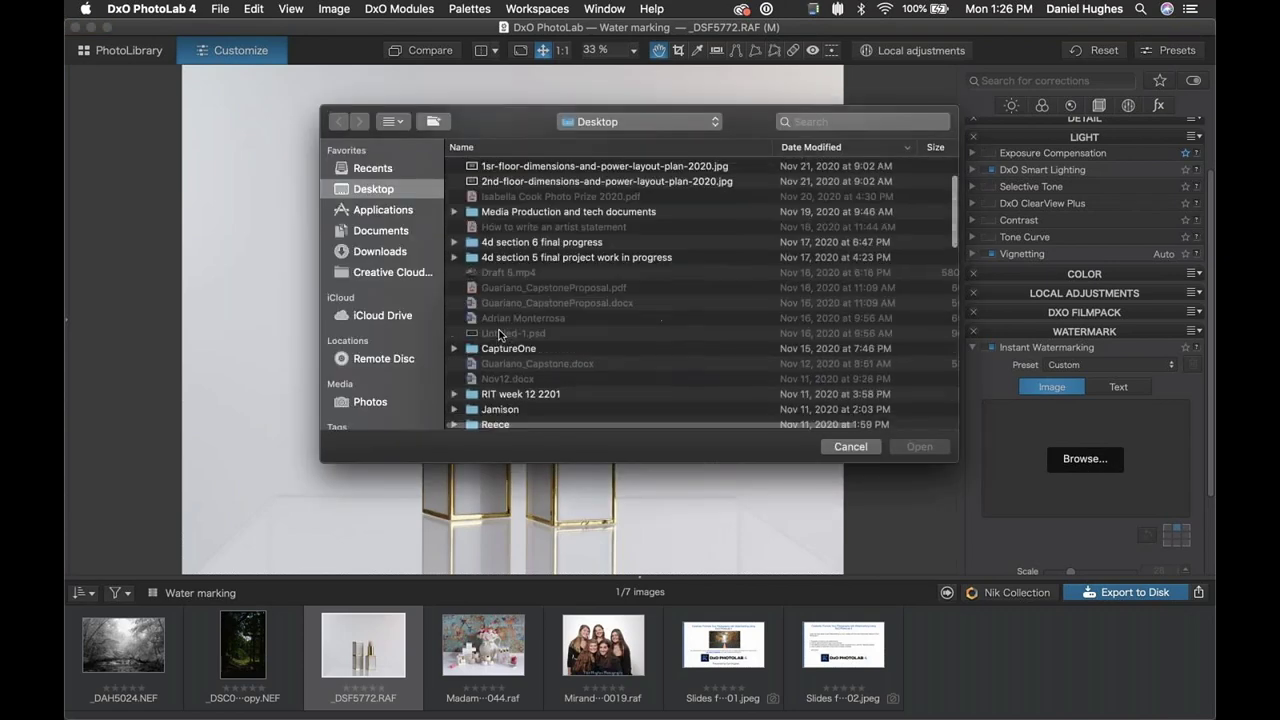
scroll(499, 335, up, 1)
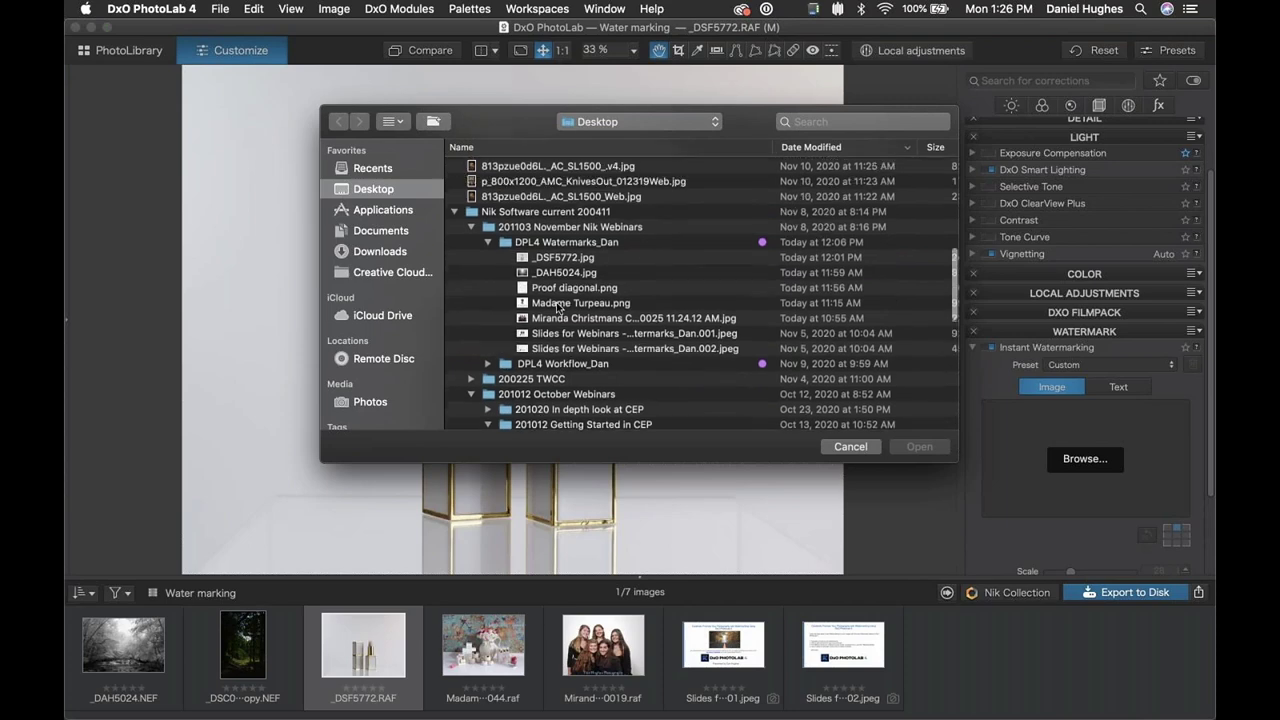
click(520, 304)
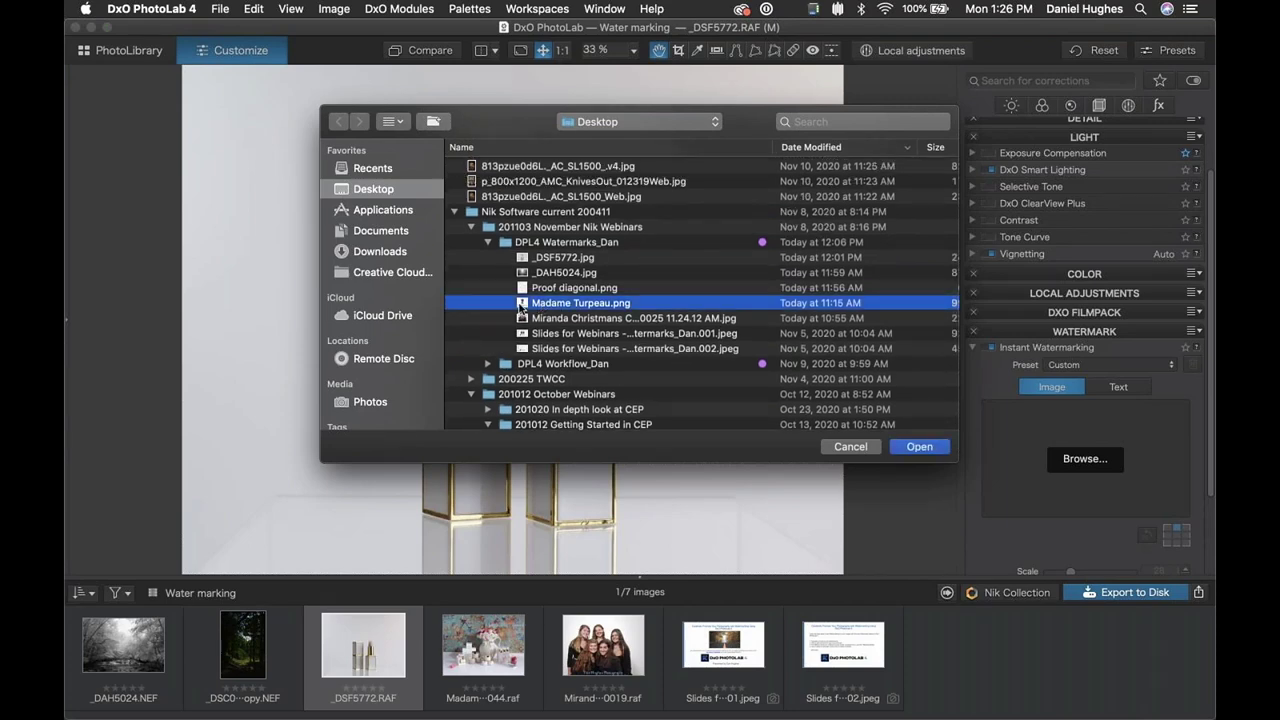
key(space)
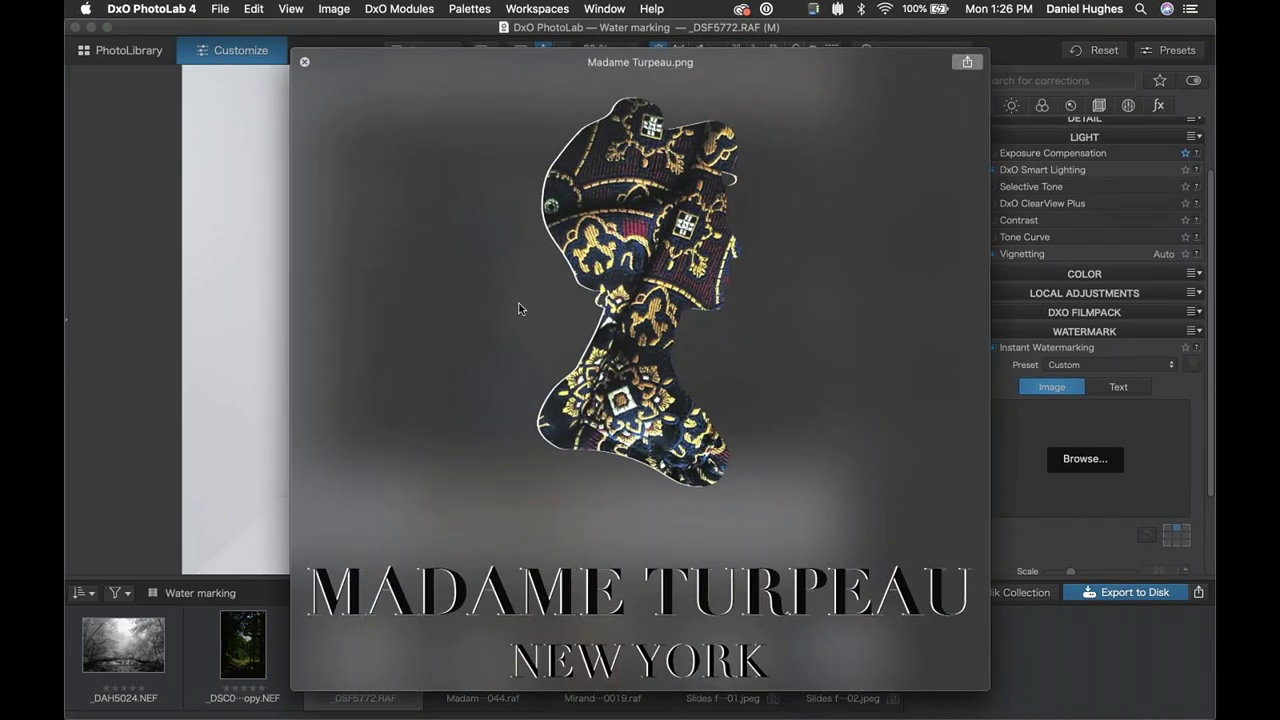
key(space)
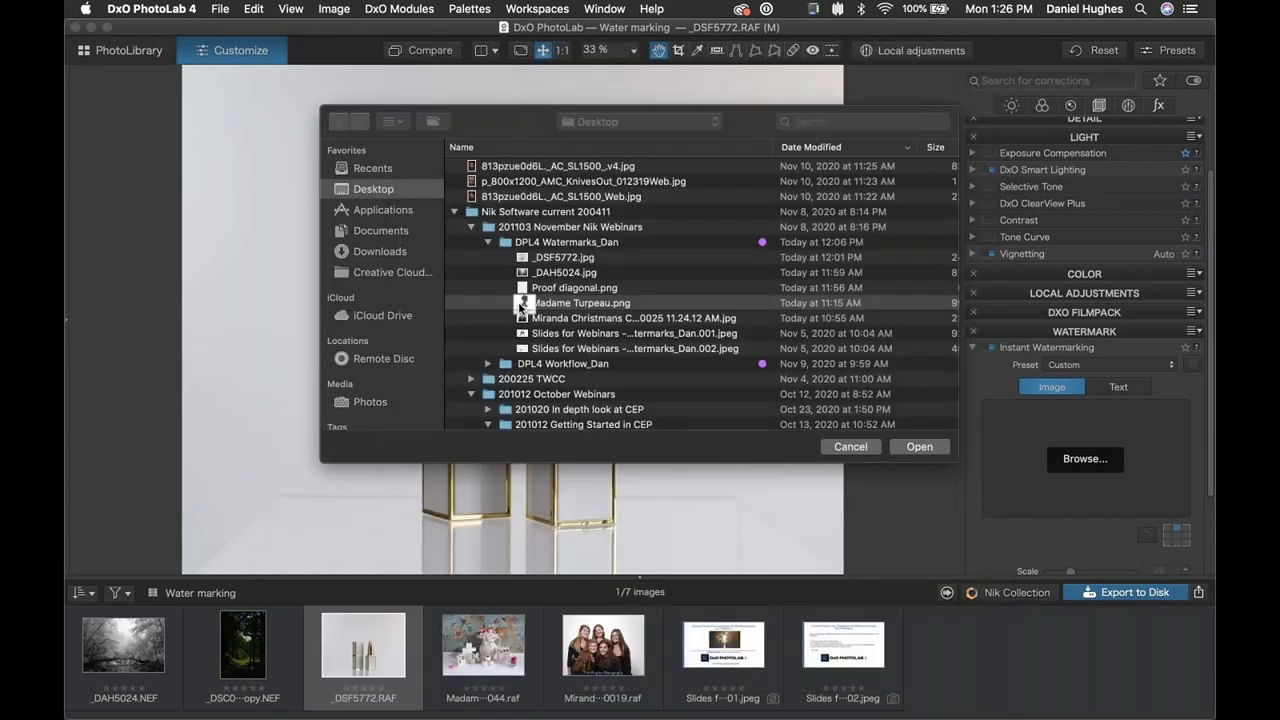
click(918, 447)
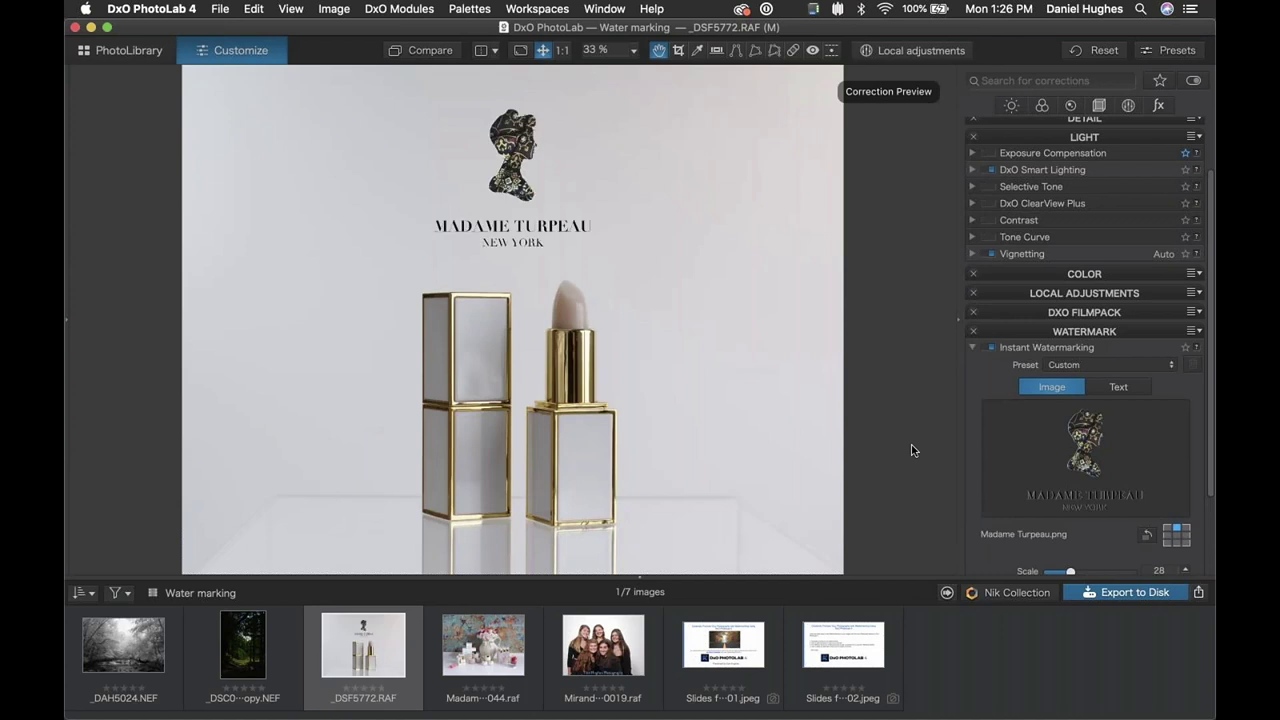
Step: Anchor the logo watermark to the lower-right corner of the lipstick photo and set its scale to 44
mouse_move(1034, 449)
scroll(1048, 430, down, 1)
scroll(1048, 427, down, 1)
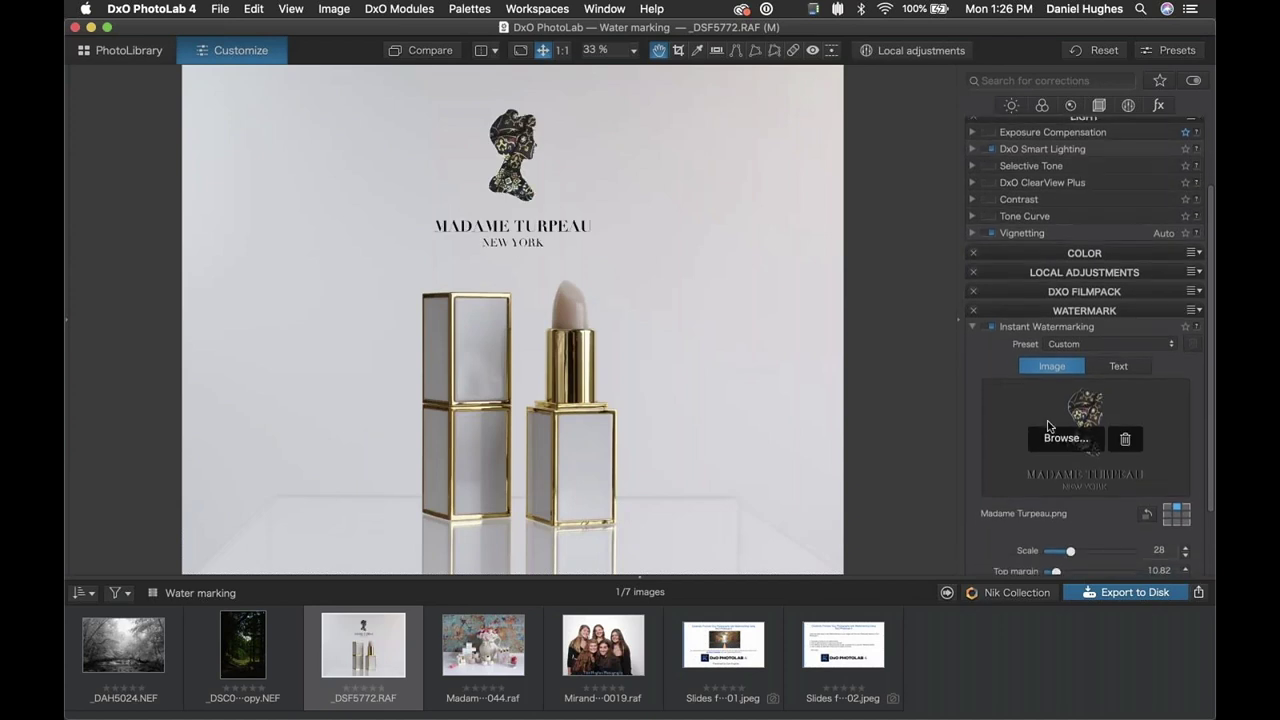
scroll(1047, 430, down, 5)
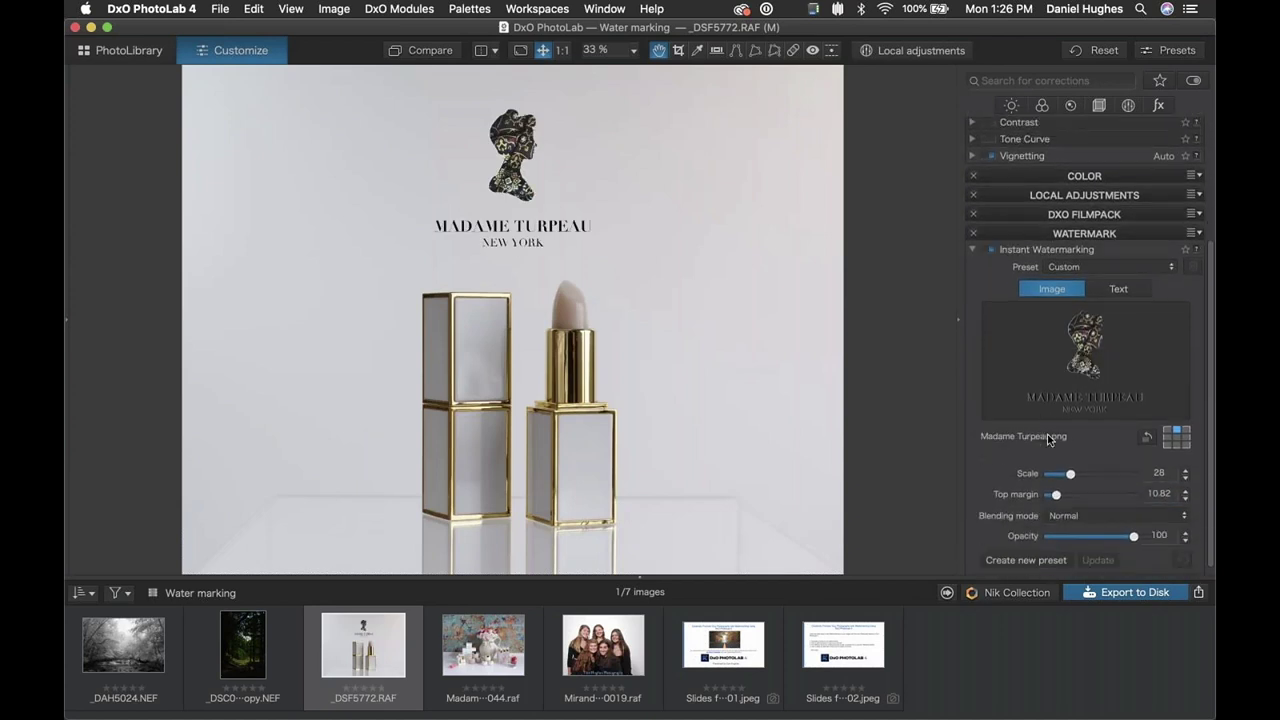
click(1185, 442)
drag(1070, 470, 1067, 470)
drag(959, 466, 959, 466)
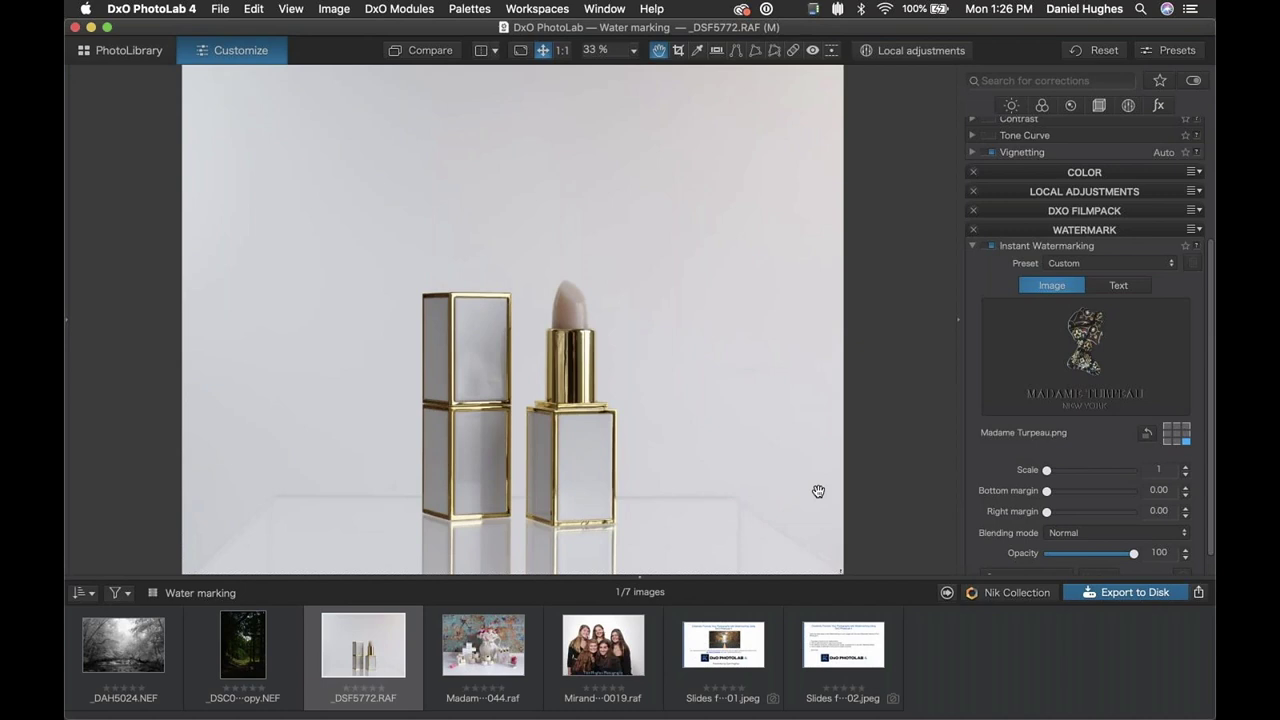
mouse_move(1037, 292)
drag(1047, 470, 1086, 474)
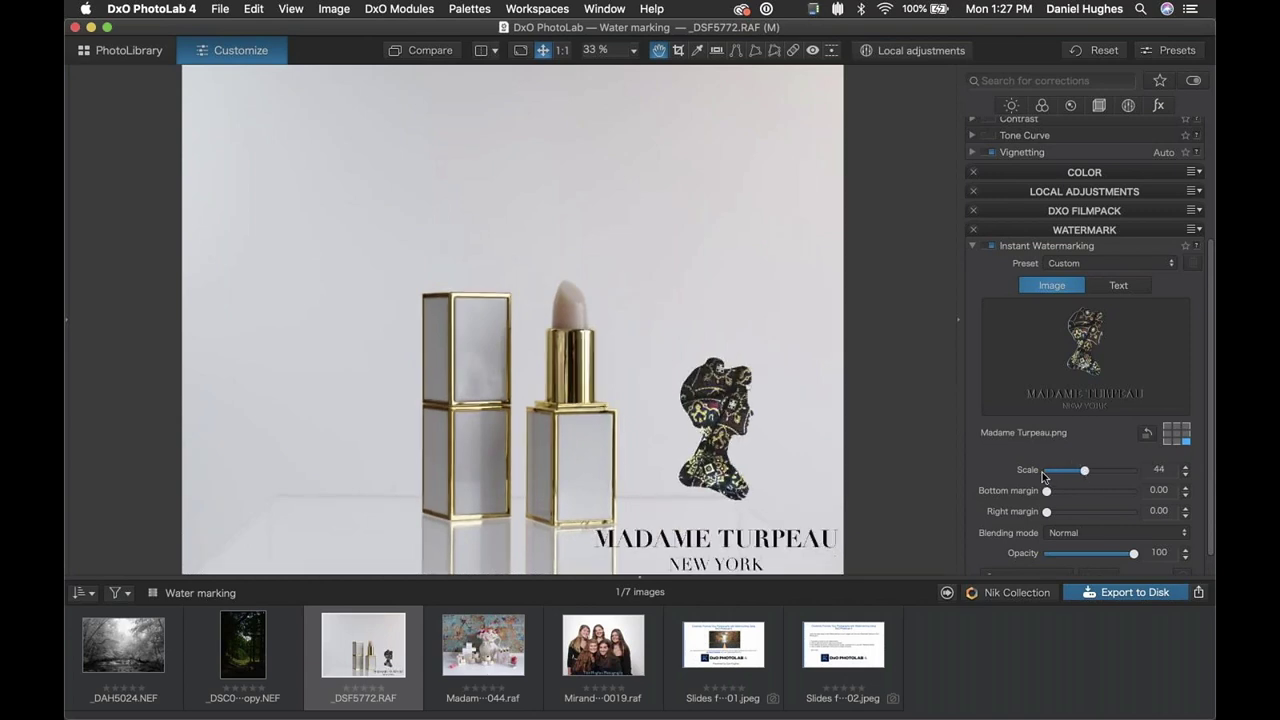
Step: Anchor the logo at the top centre of the lipstick photo with scale 31 and top margin 10.68
click(1178, 428)
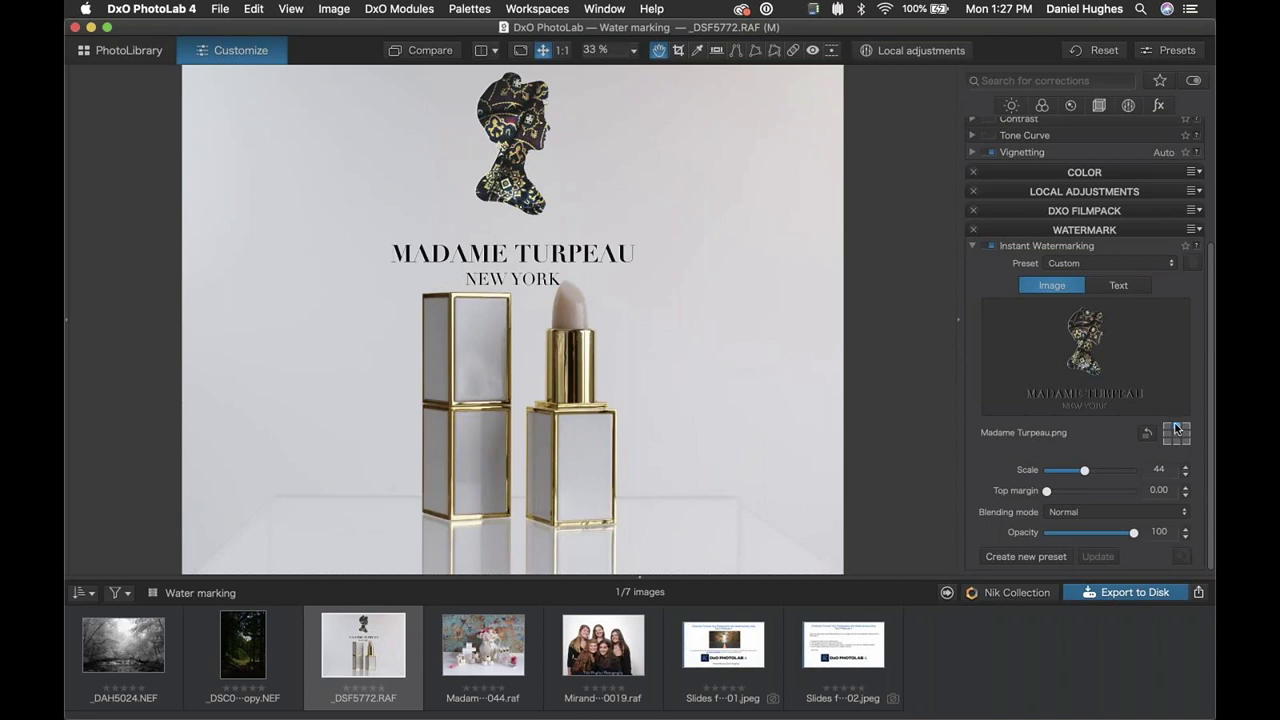
drag(1082, 474, 1073, 474)
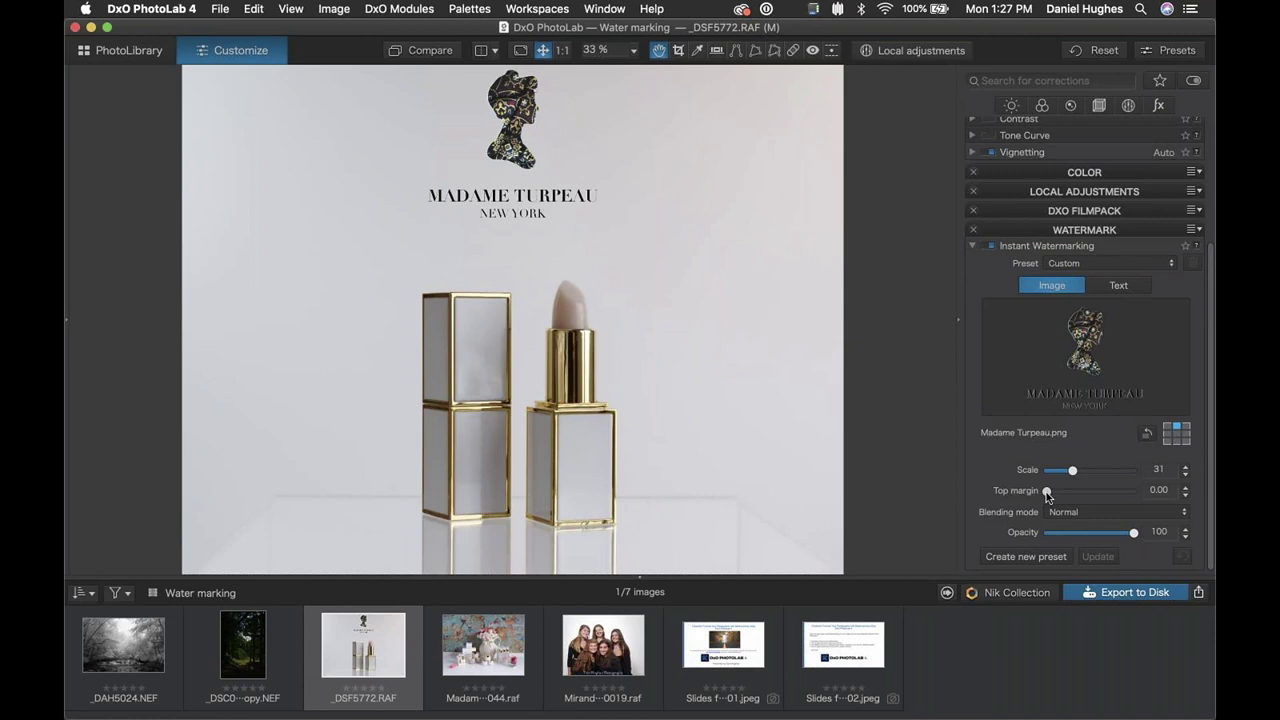
drag(1047, 492, 1056, 495)
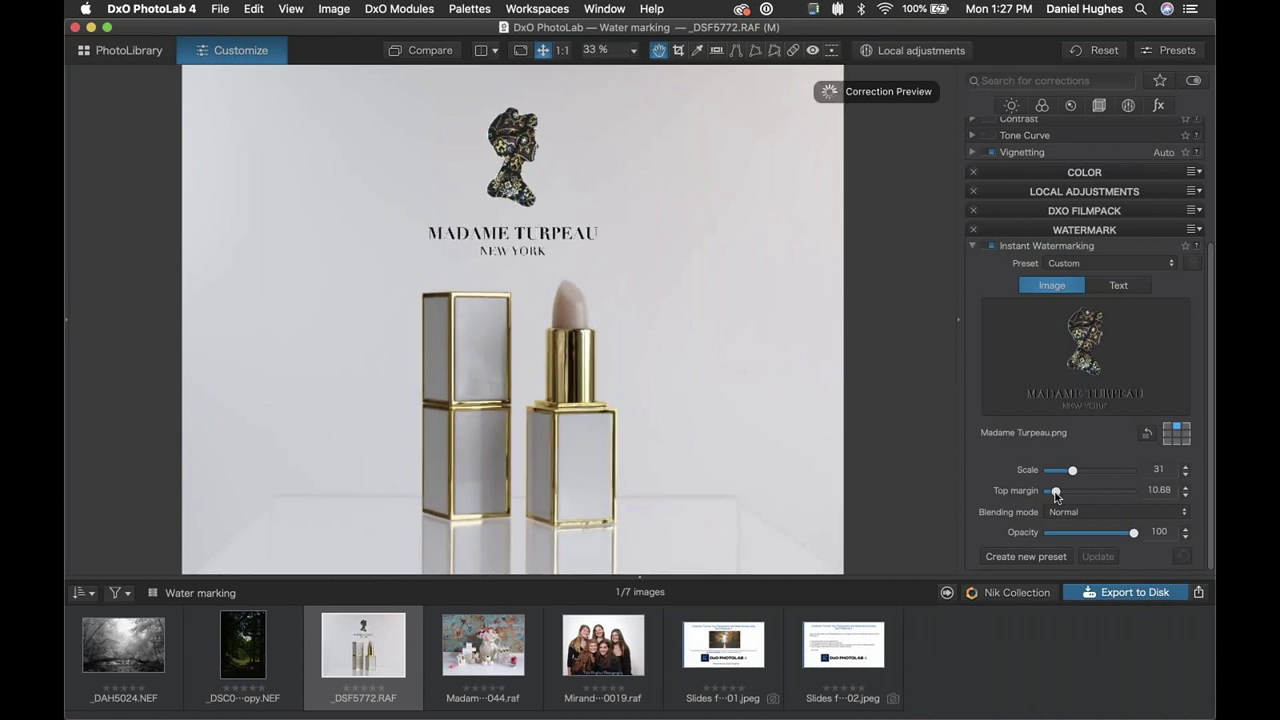
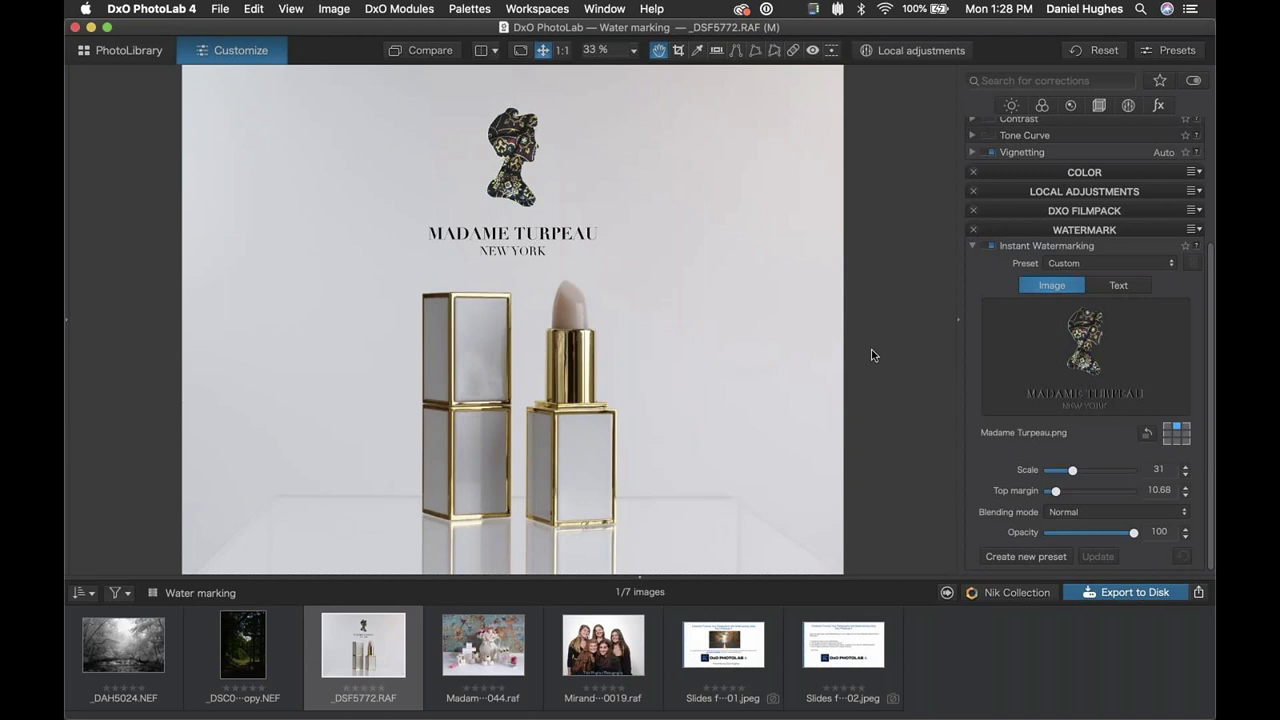
Step: Compare the lipstick photo with the flower-vase product photo Madame Turpeau0044.raf, leaving the latter open for editing
click(477, 651)
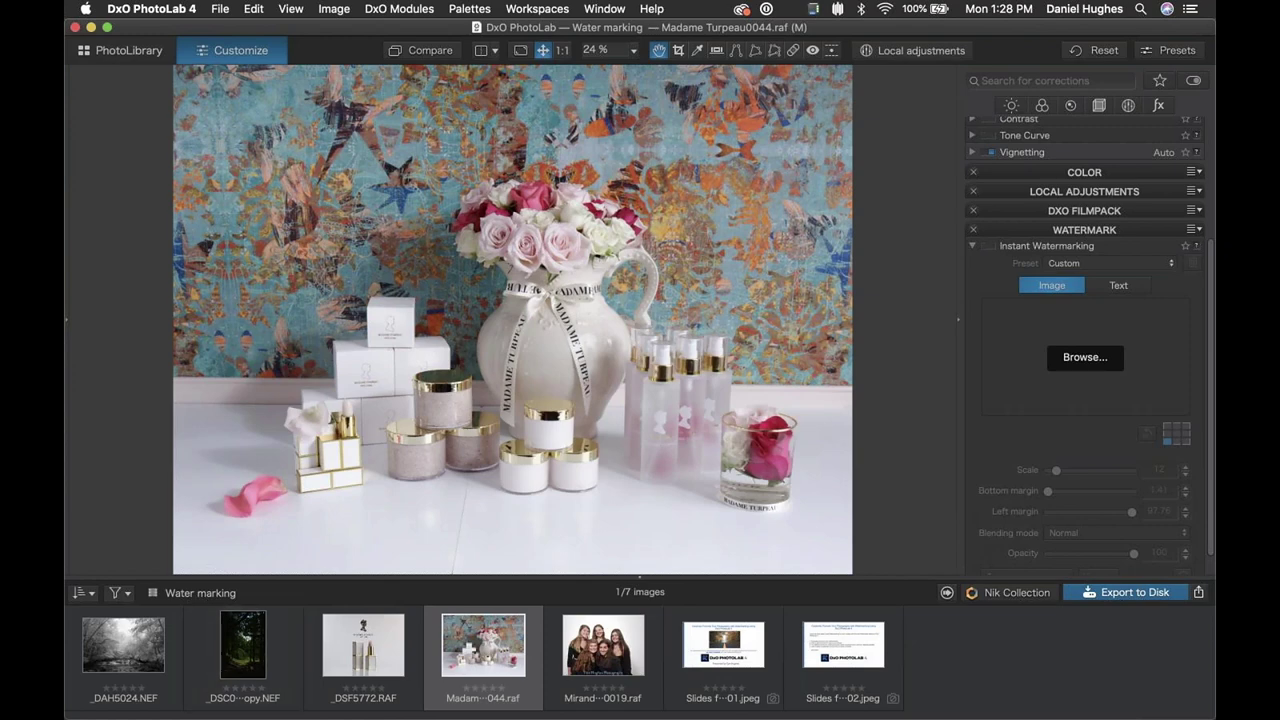
click(370, 640)
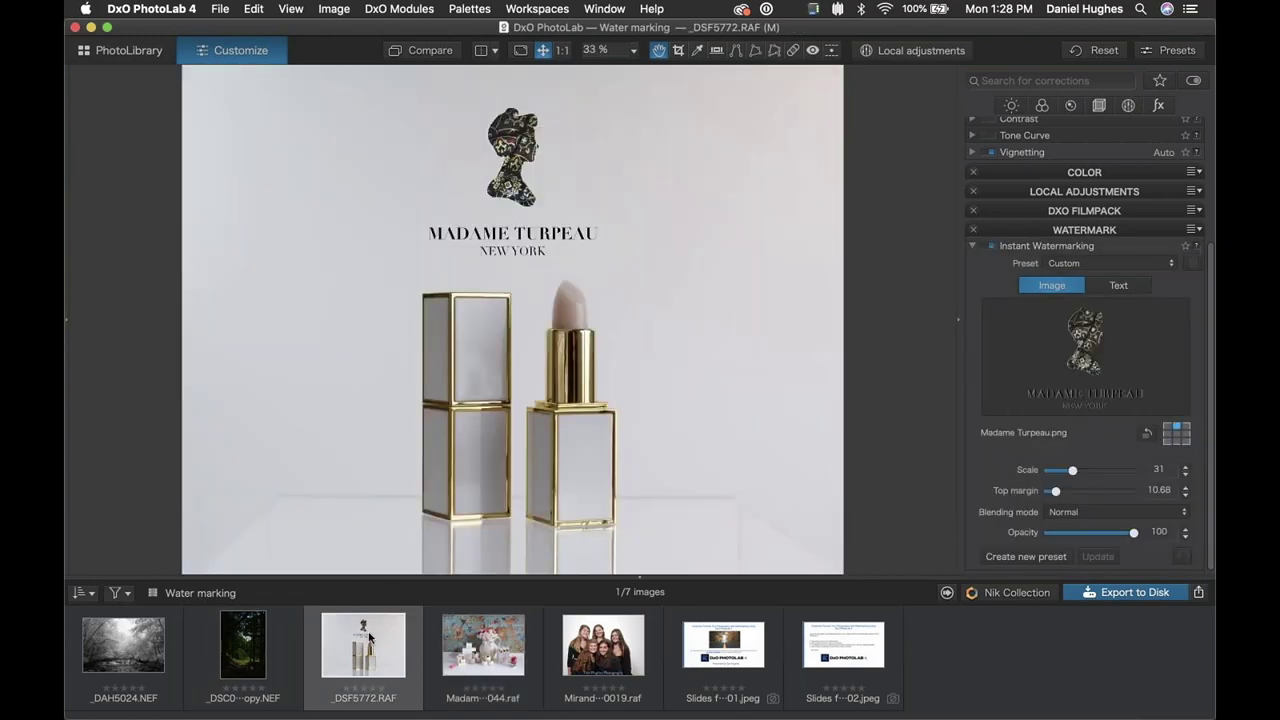
click(487, 656)
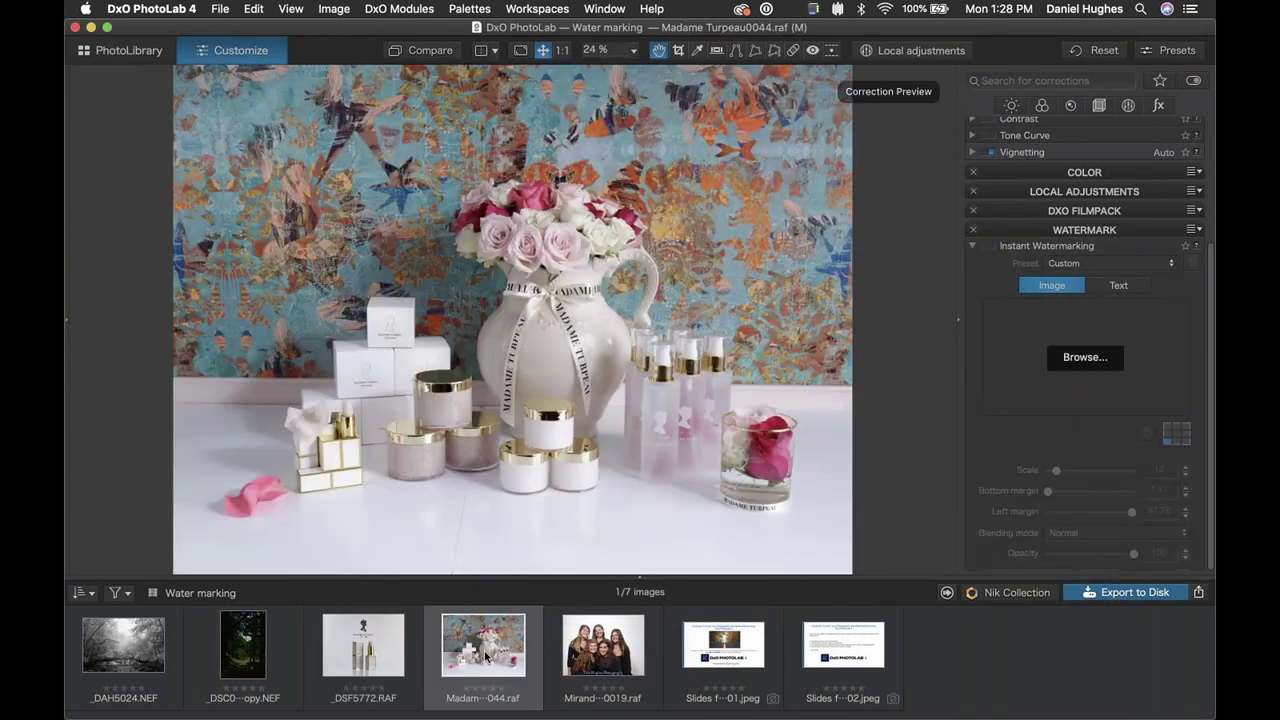
mouse_move(477, 644)
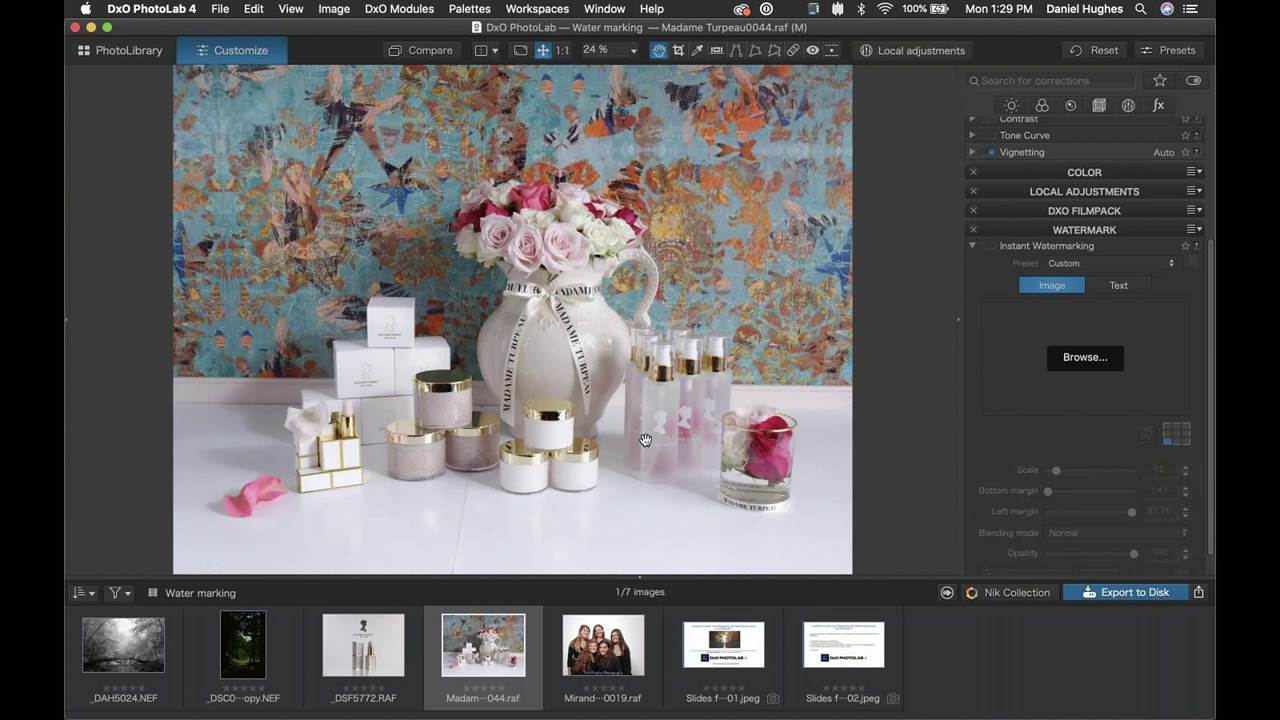
click(1087, 359)
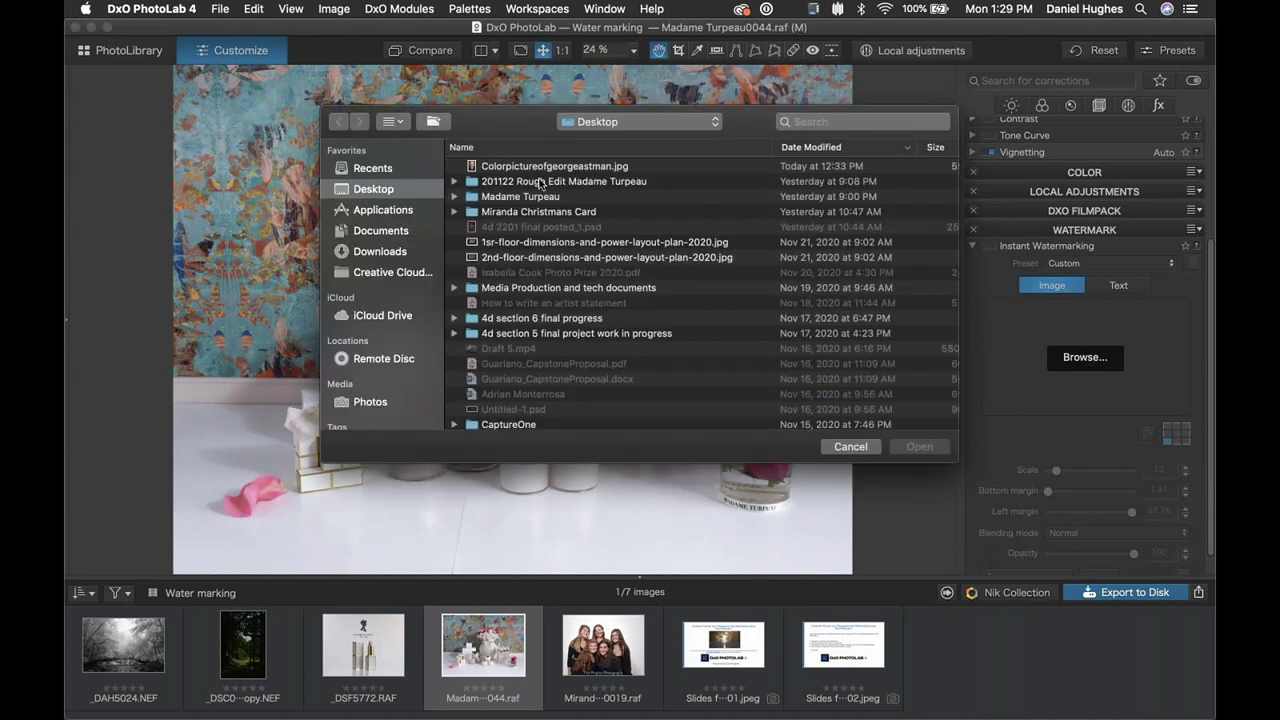
scroll(510, 354, down, 10)
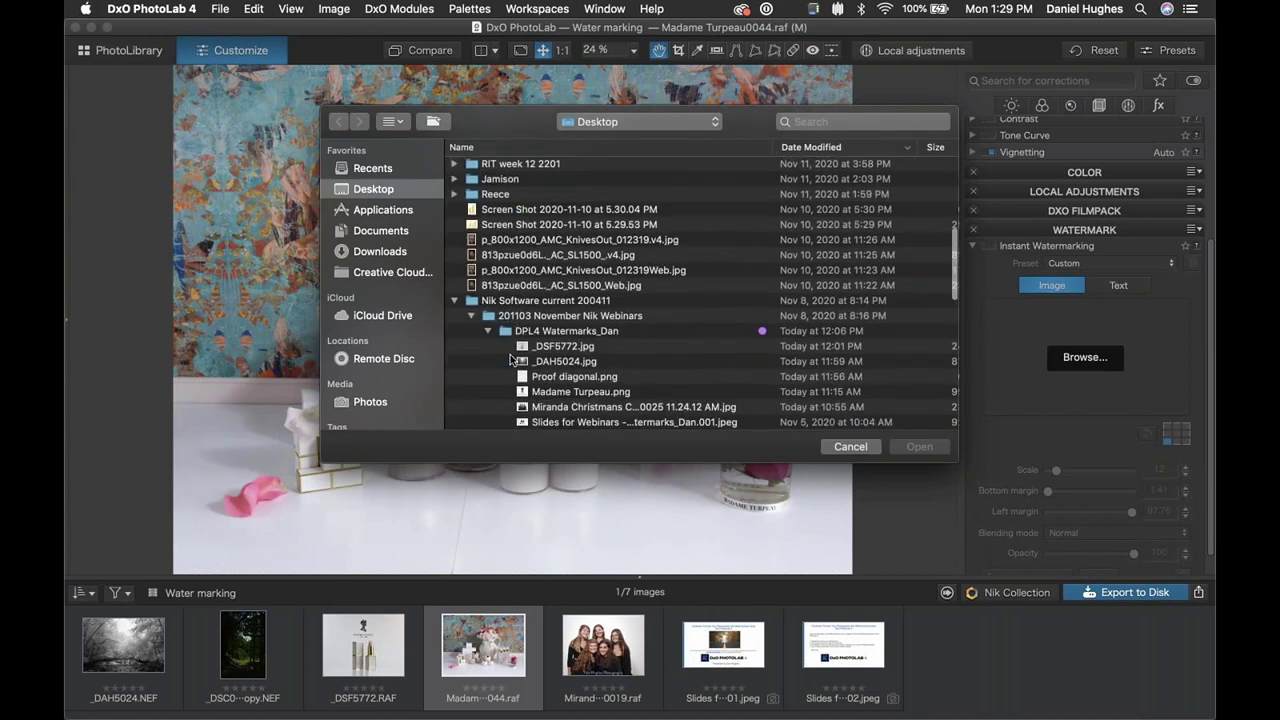
scroll(510, 358, down, 3)
click(850, 446)
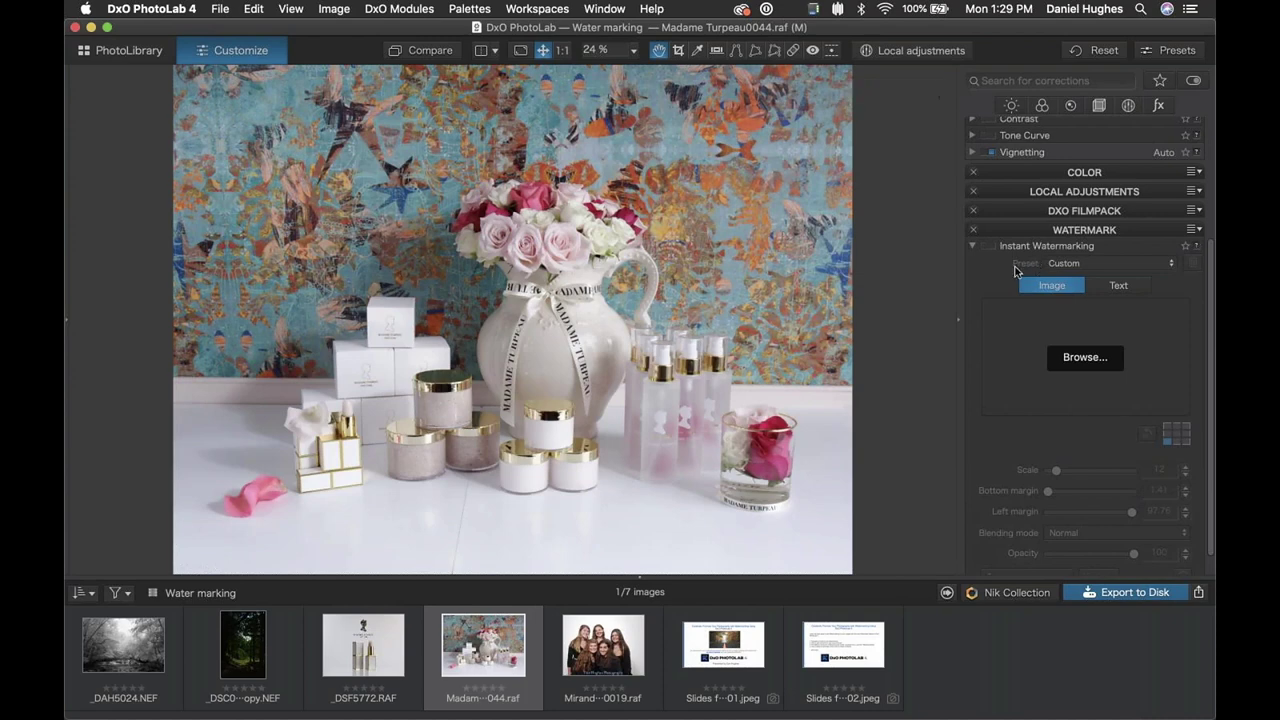
Step: Load Madame Turpeau.png from the DPL4 Watermarks_Dan folder as the image watermark on the flower-vase product photo
click(1076, 362)
scroll(548, 325, down, 10)
scroll(548, 325, down, 5)
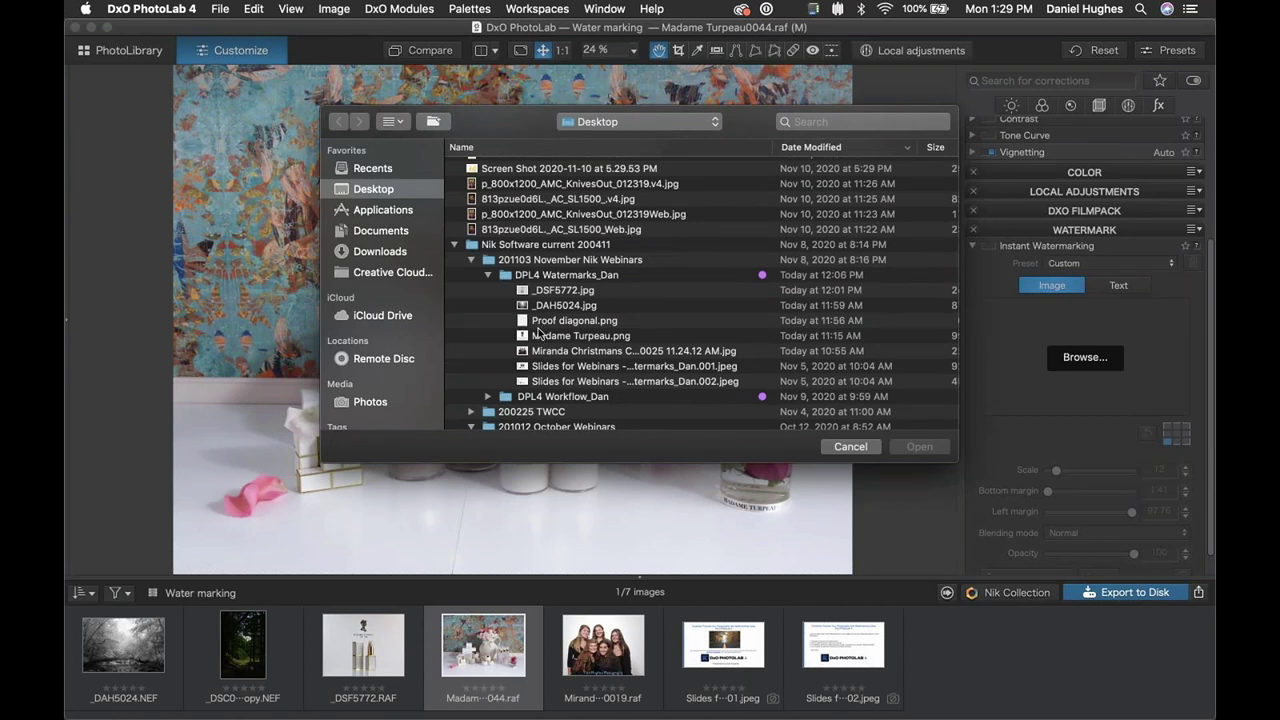
click(539, 335)
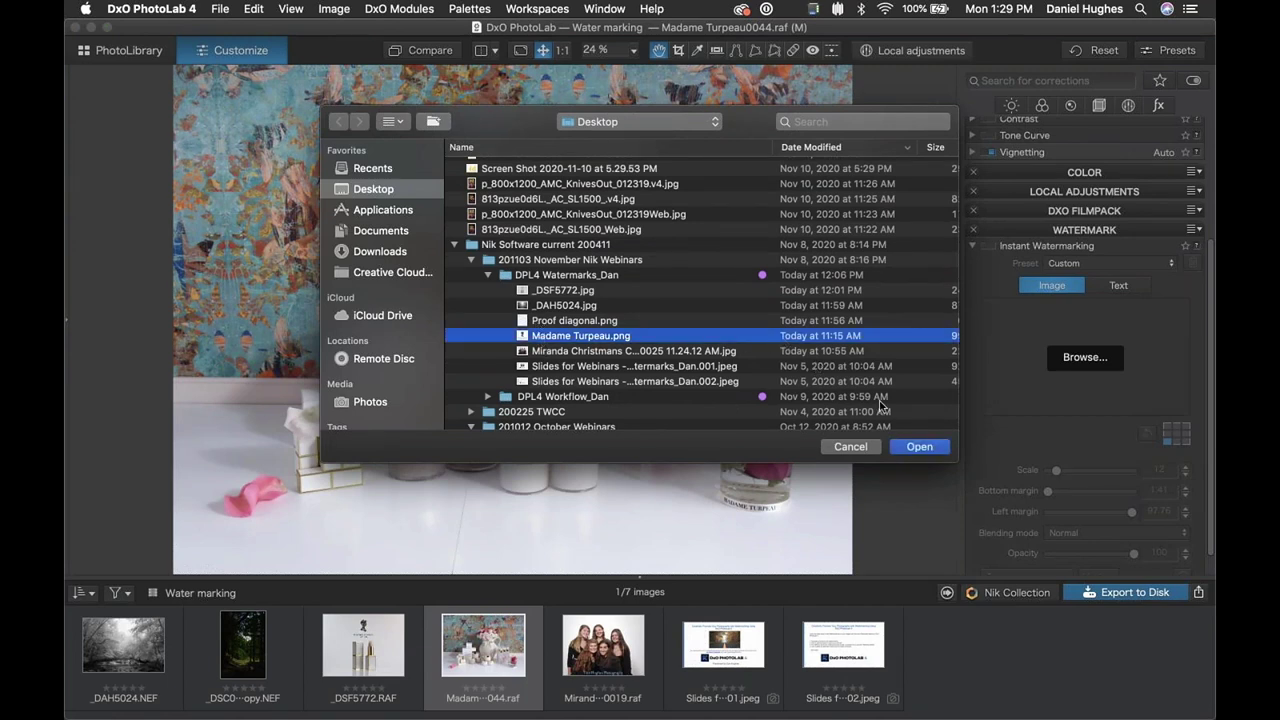
click(917, 447)
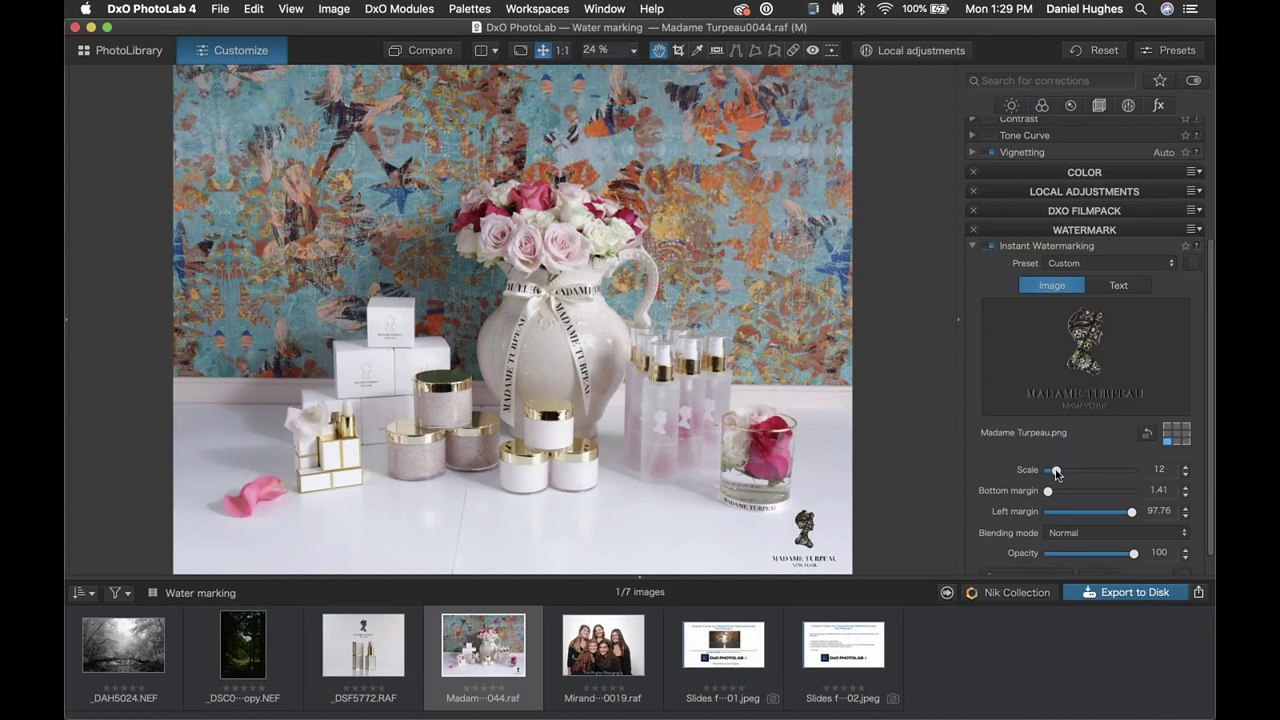
Step: Anchor the logo at the bottom centre of the photo with scale 67 and bottom margin 66.27
click(1177, 444)
drag(1056, 470, 1093, 473)
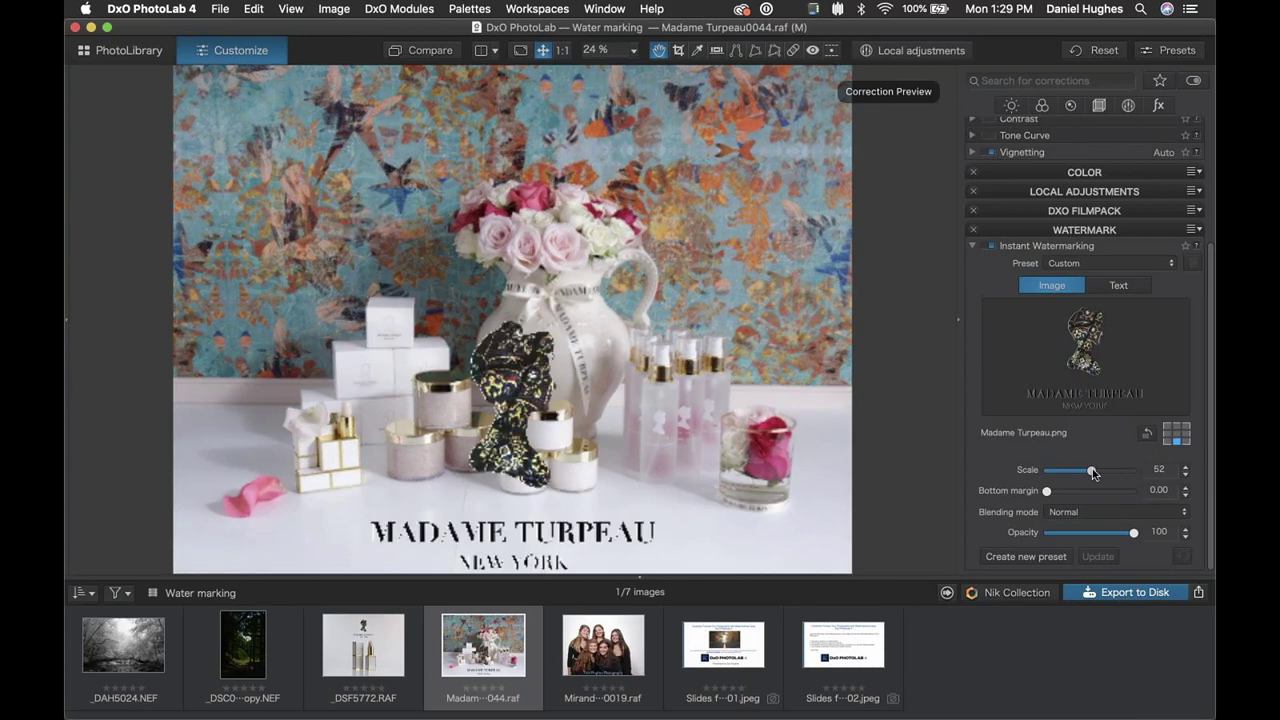
mouse_move(1093, 473)
mouse_down()
mouse_move(1105, 470)
mouse_move(1060, 490)
mouse_move(1104, 489)
mouse_up()
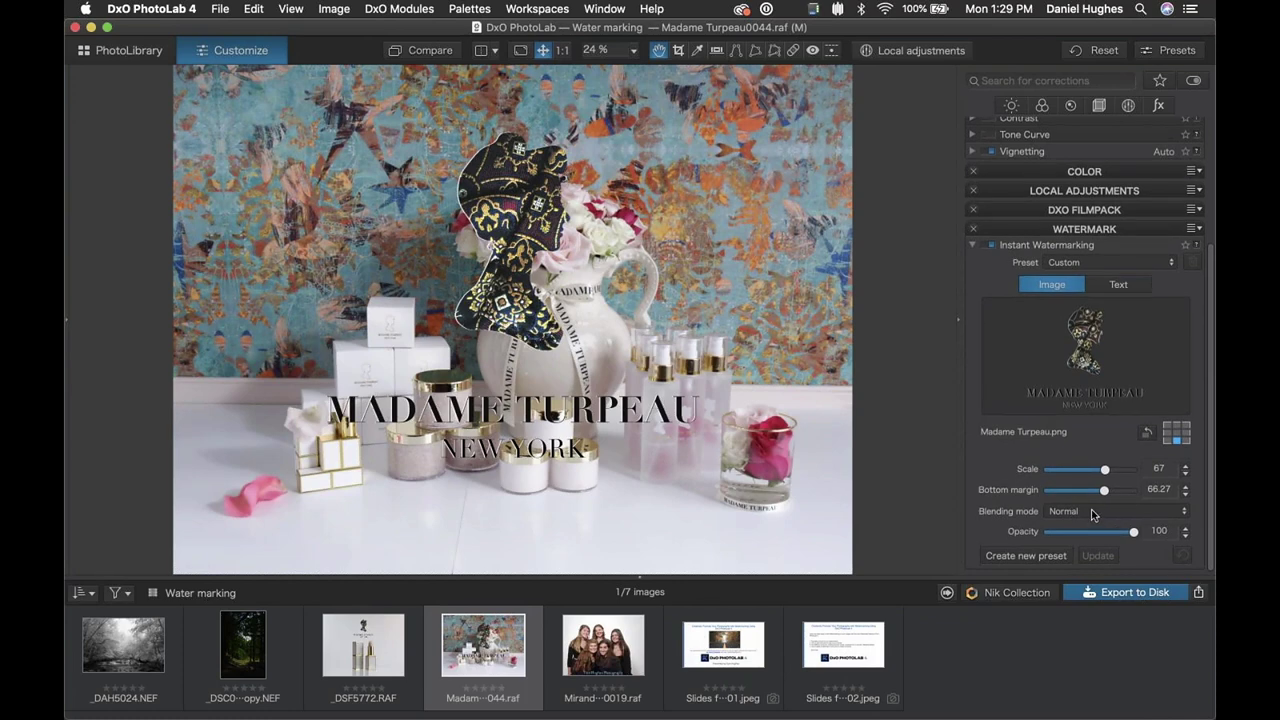
Step: Try the Screen blending mode on the logo watermark and return it to Normal
click(1091, 512)
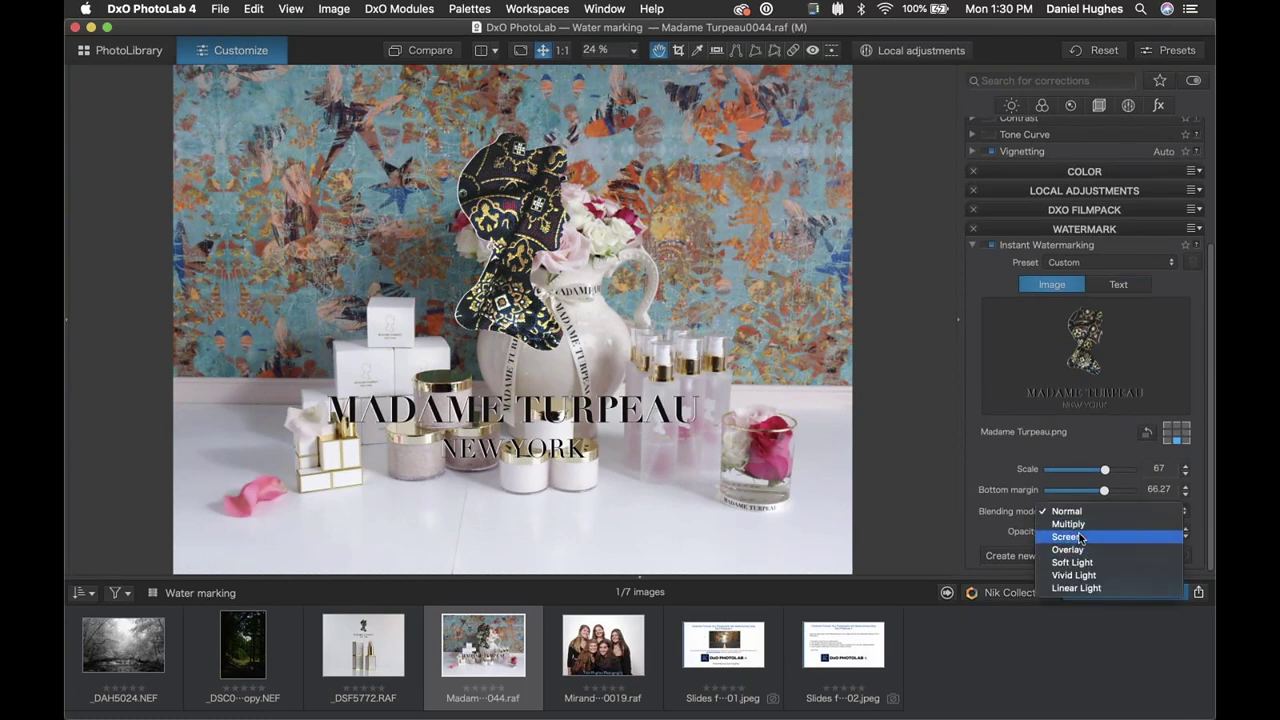
click(1080, 537)
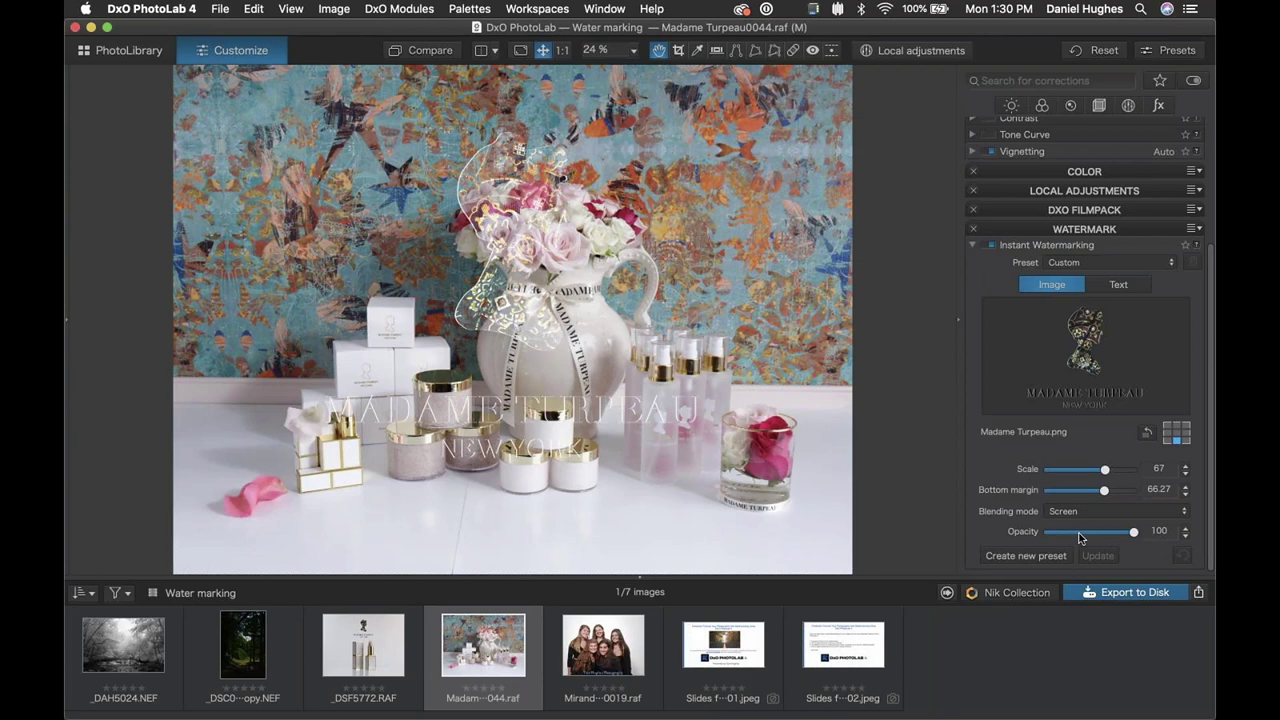
click(1100, 511)
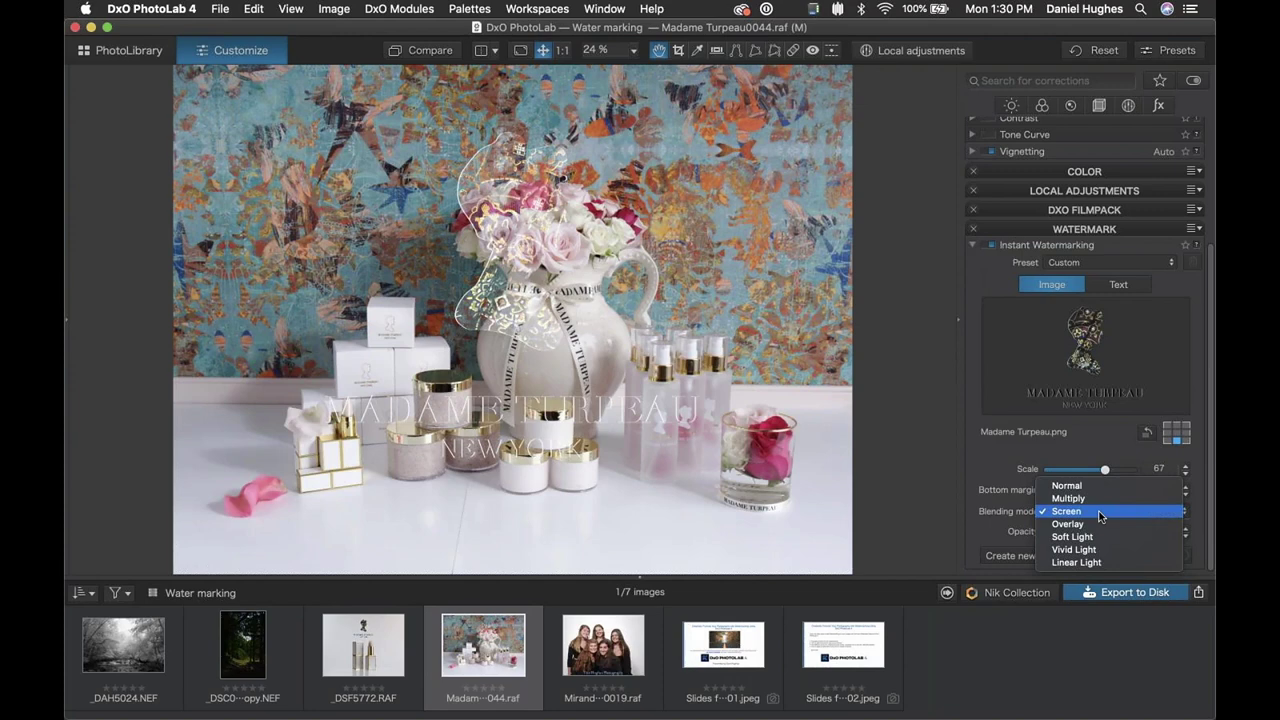
click(1074, 485)
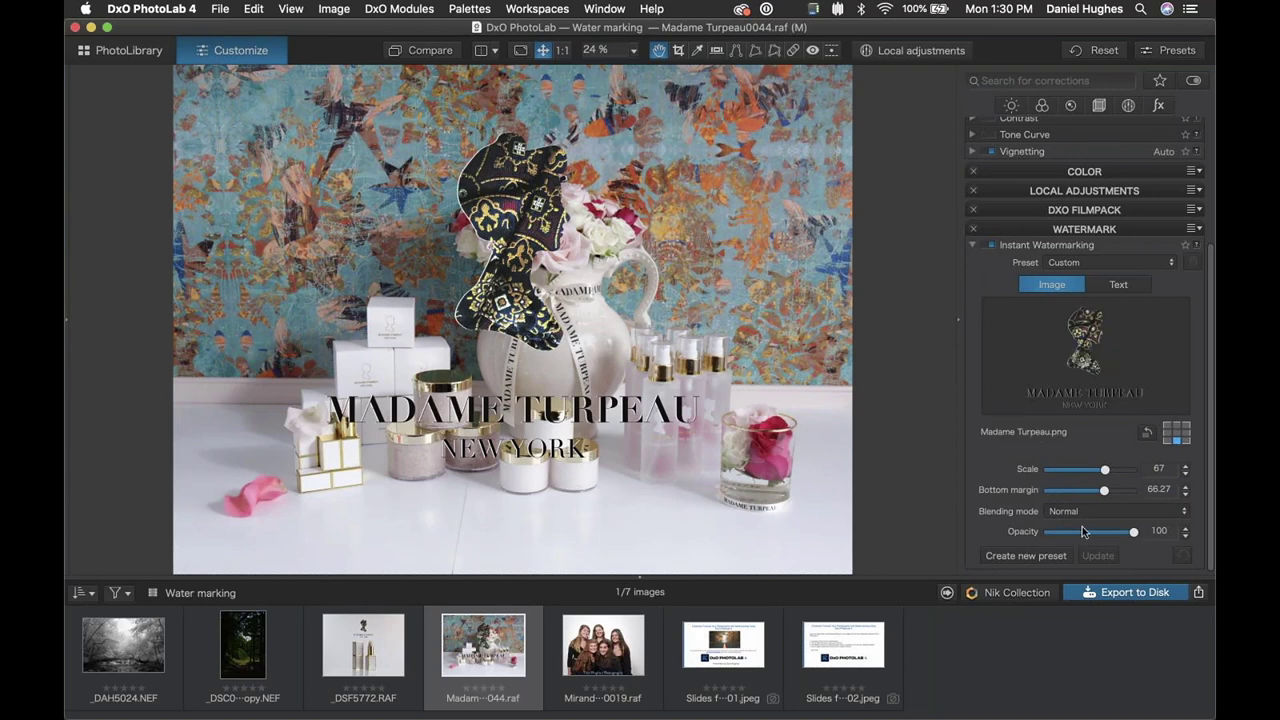
Step: Set the logo watermark's blending mode to Multiply and its bottom margin to 0.00
click(1185, 514)
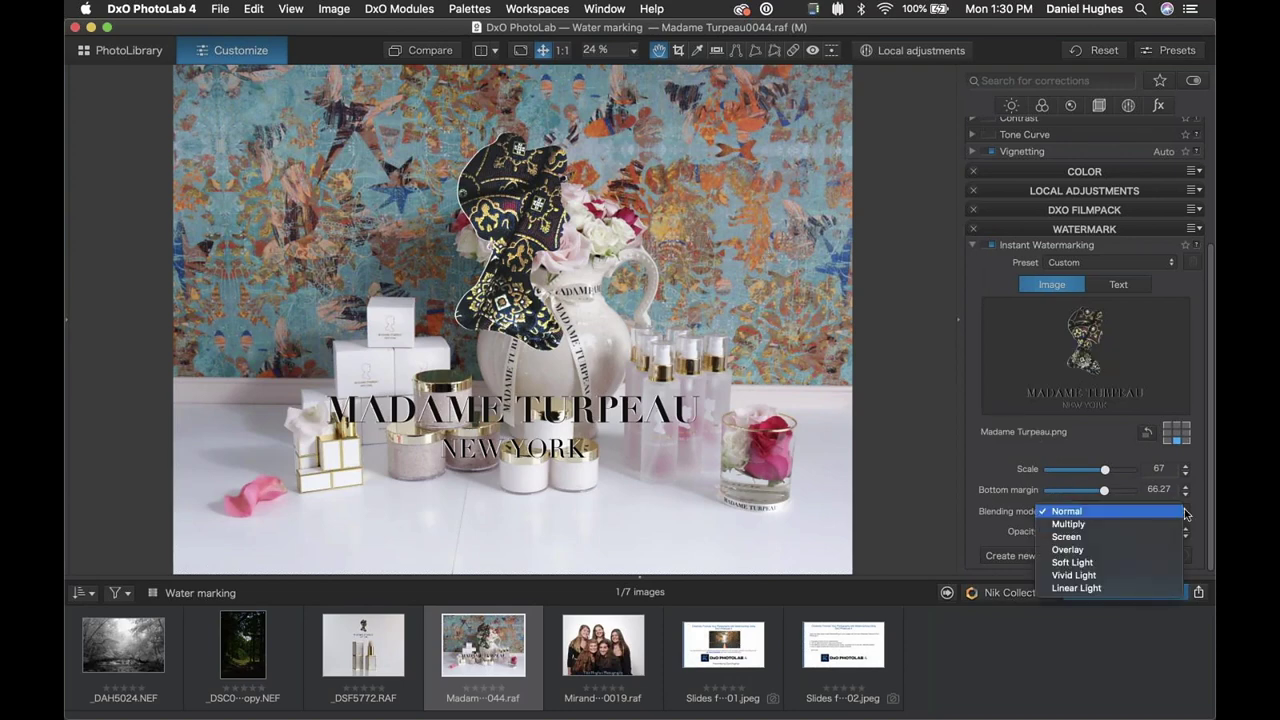
click(1070, 524)
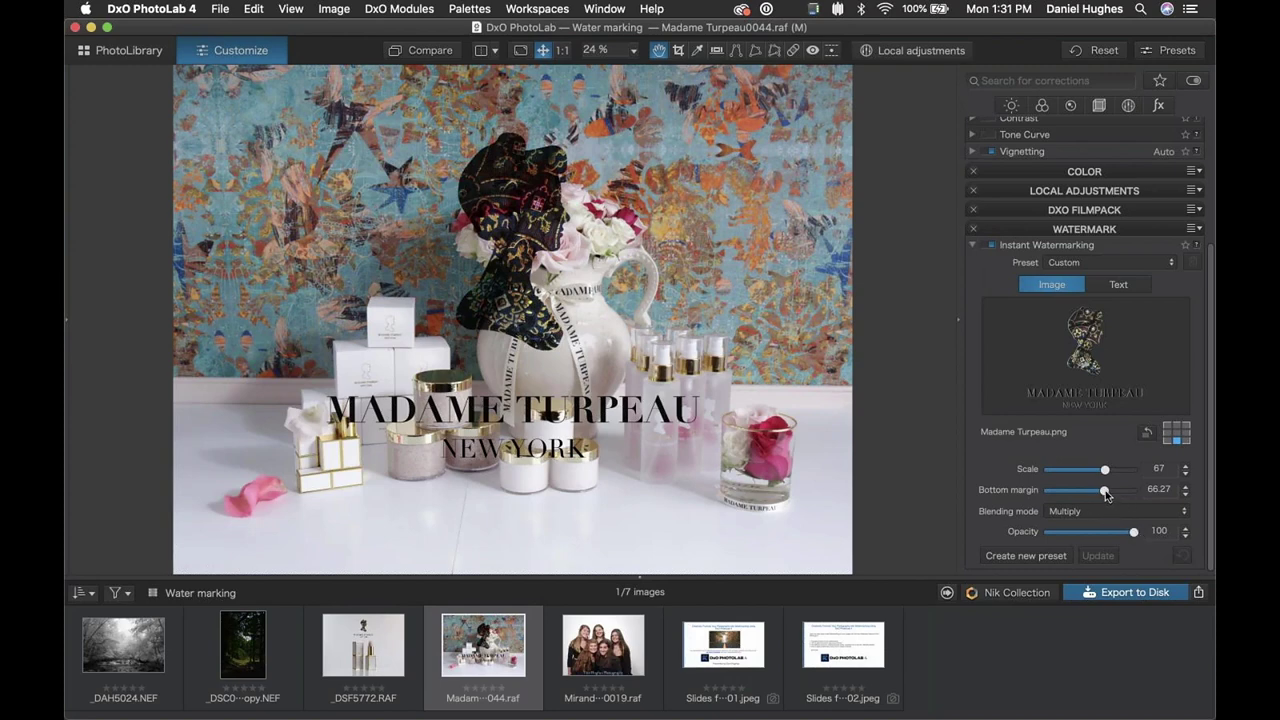
drag(1106, 494, 1026, 491)
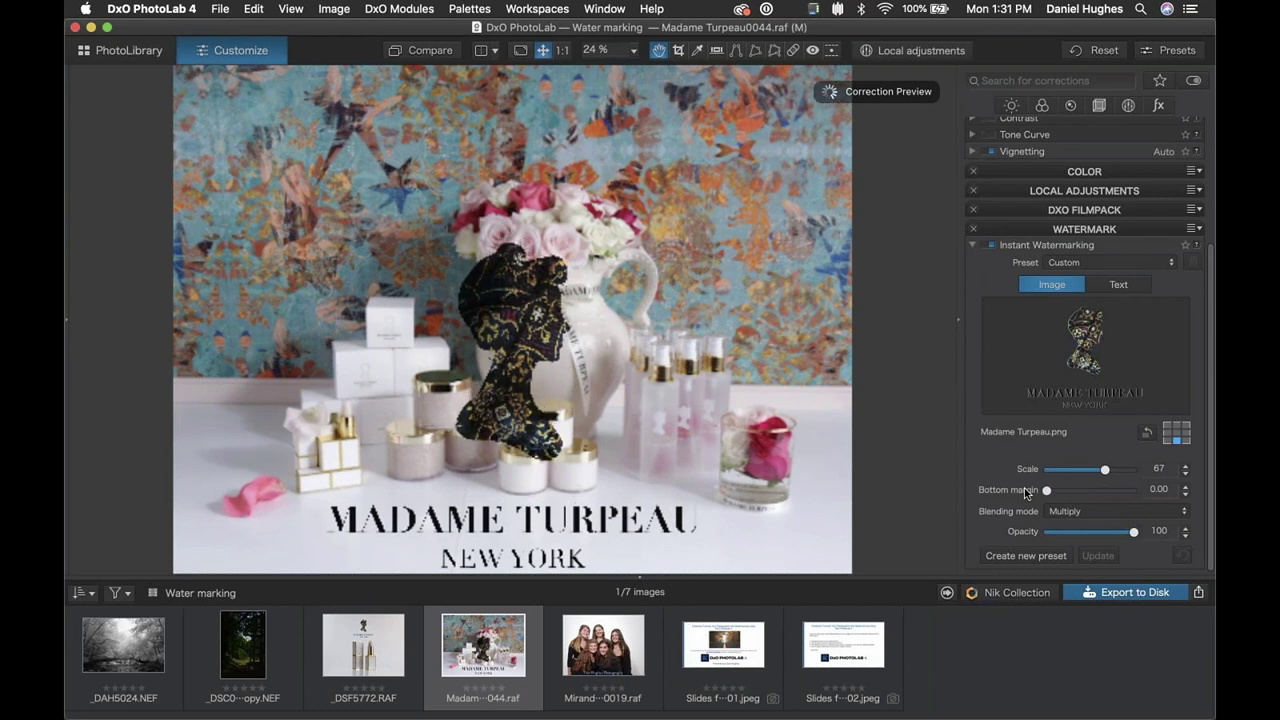
Step: Anchor the logo at the middle-left of the flower-vase photo, try an opacity of 59, and restore it to 100
click(1168, 435)
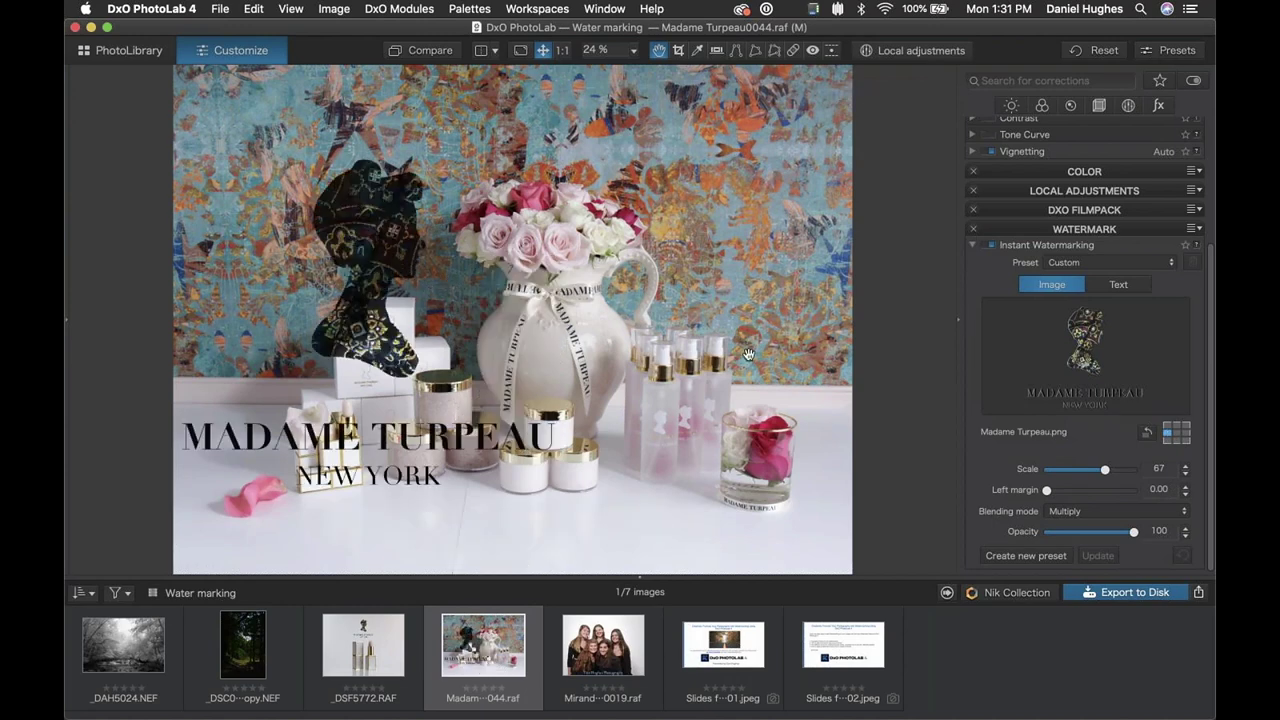
drag(1134, 533, 1098, 535)
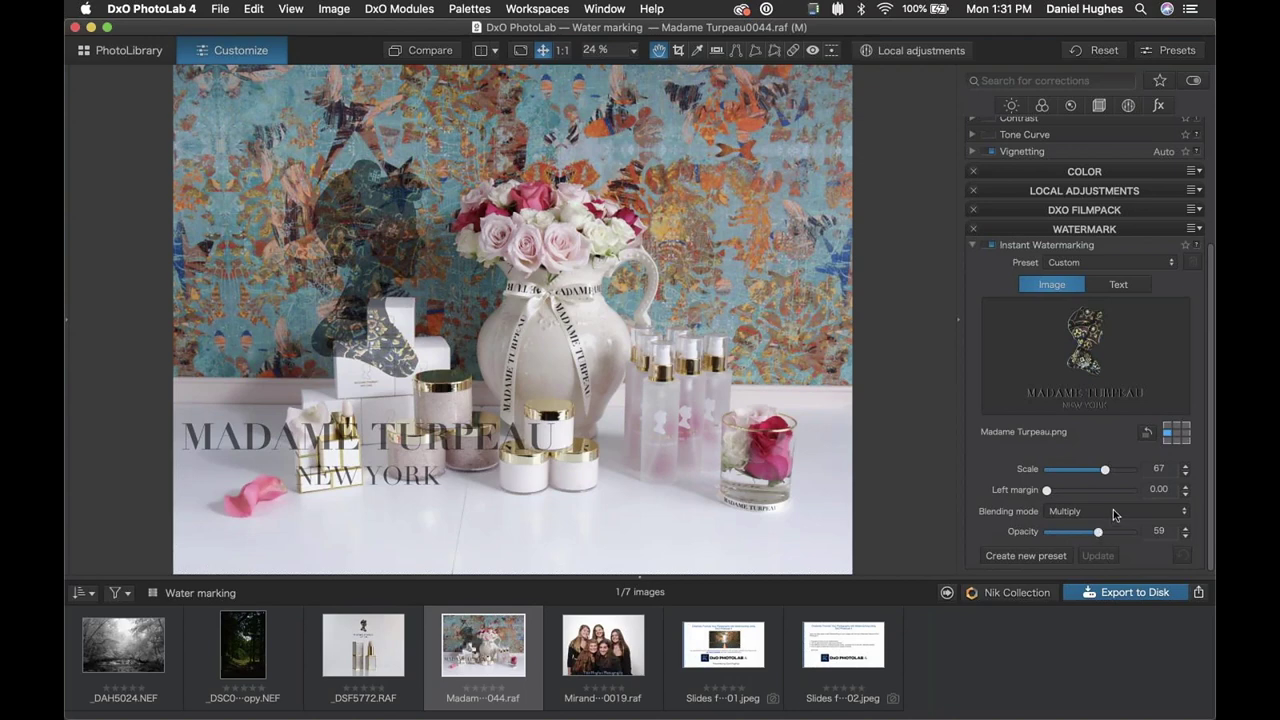
drag(1098, 531, 1136, 532)
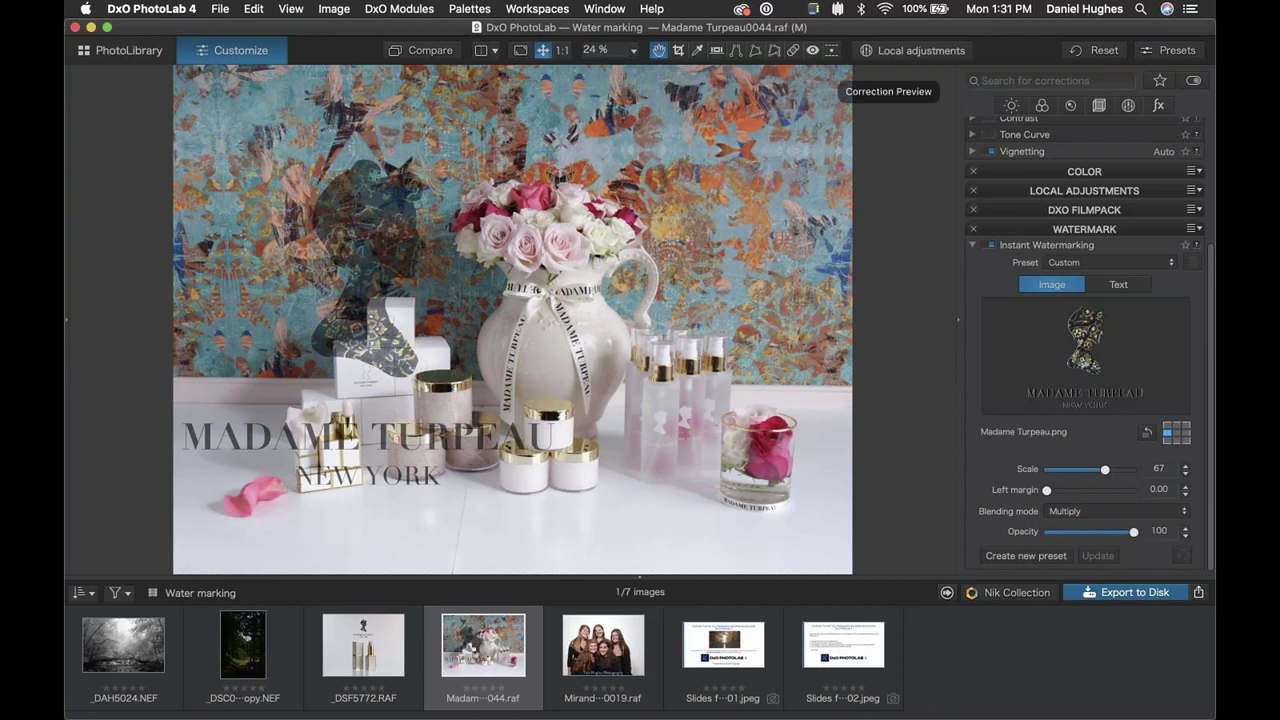
Step: Set the logo watermark's blending mode to Screen and its left margin to 56.13
click(1100, 511)
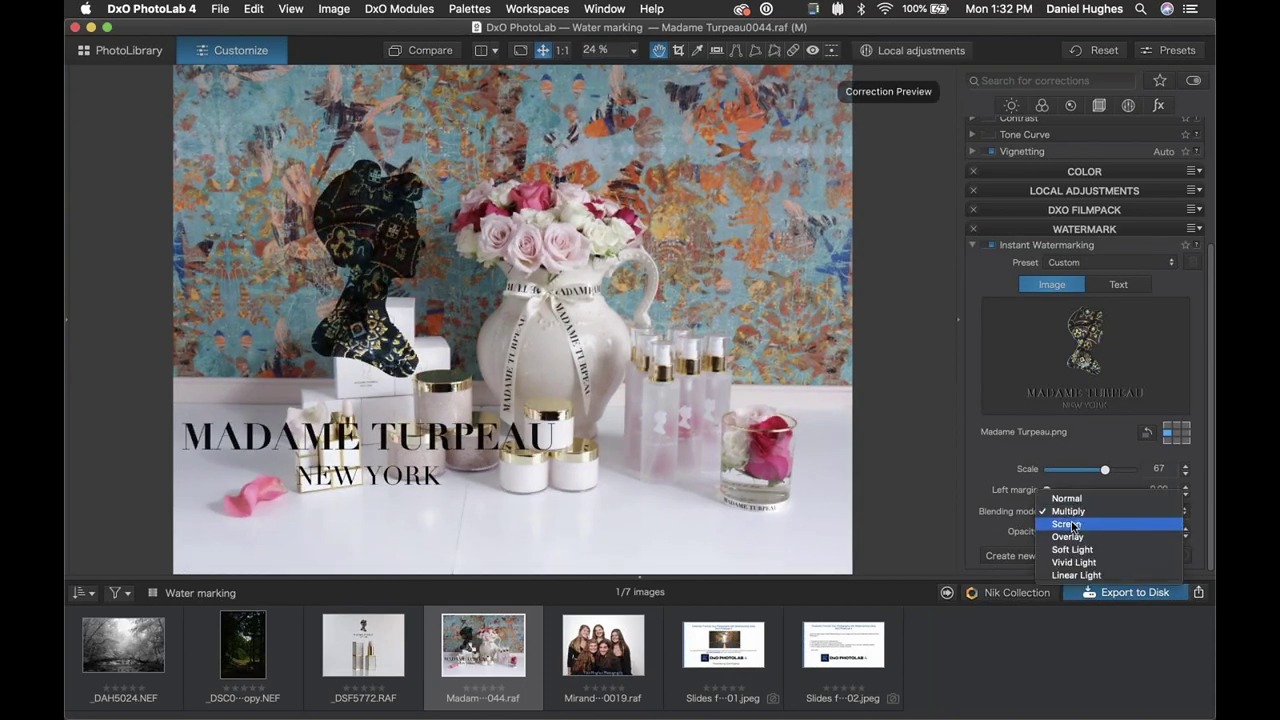
click(1068, 524)
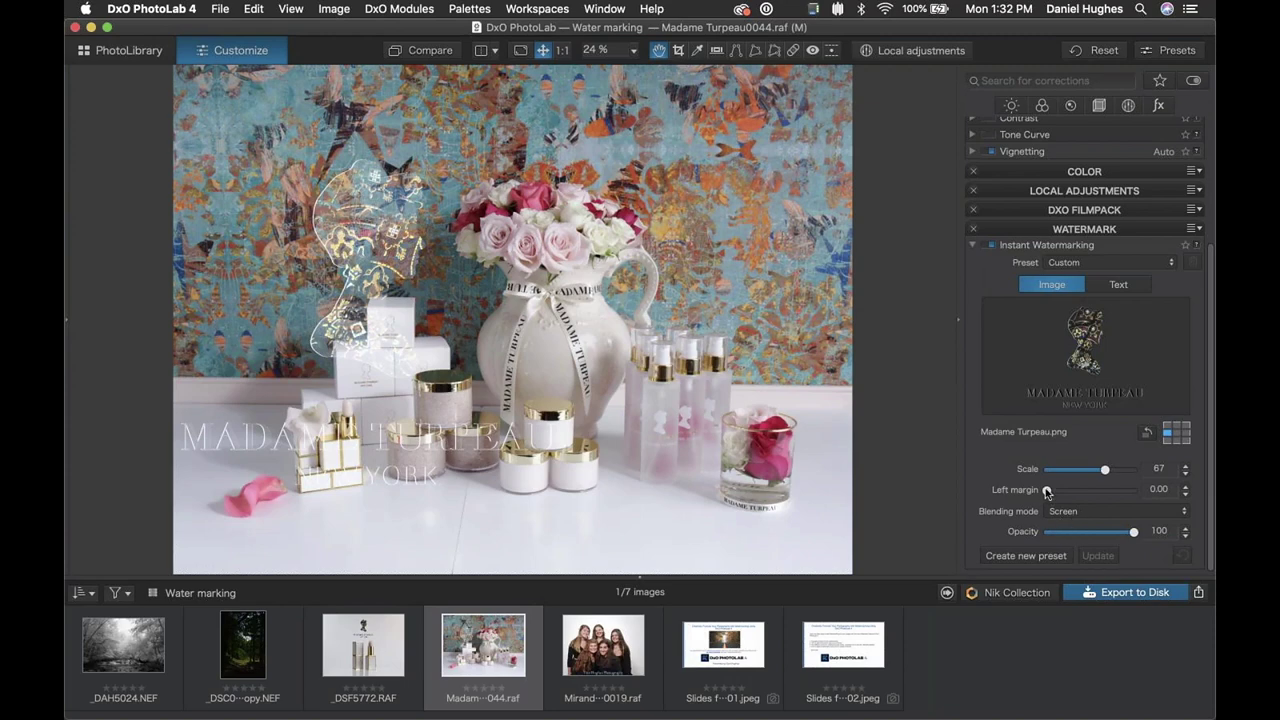
mouse_move(1073, 490)
mouse_down()
mouse_move(1122, 487)
mouse_move(1094, 487)
mouse_up()
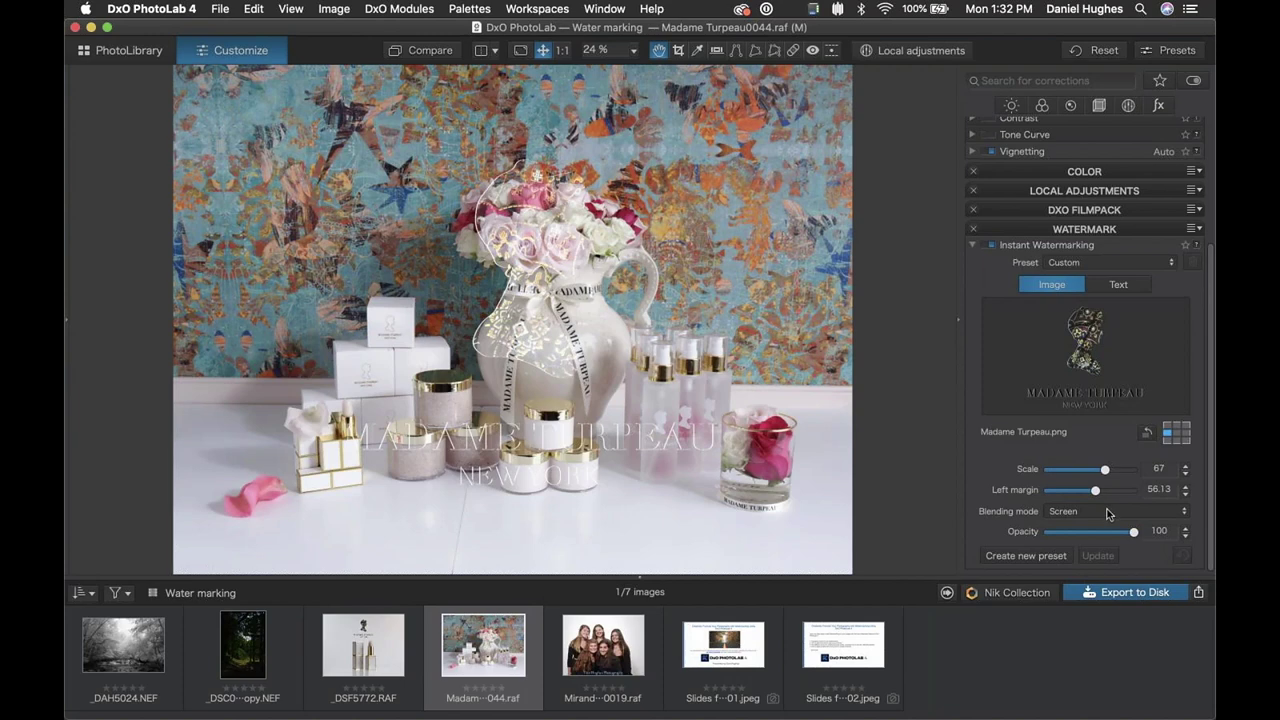
Step: Change the logo watermark's blending mode to Overlay
click(1096, 510)
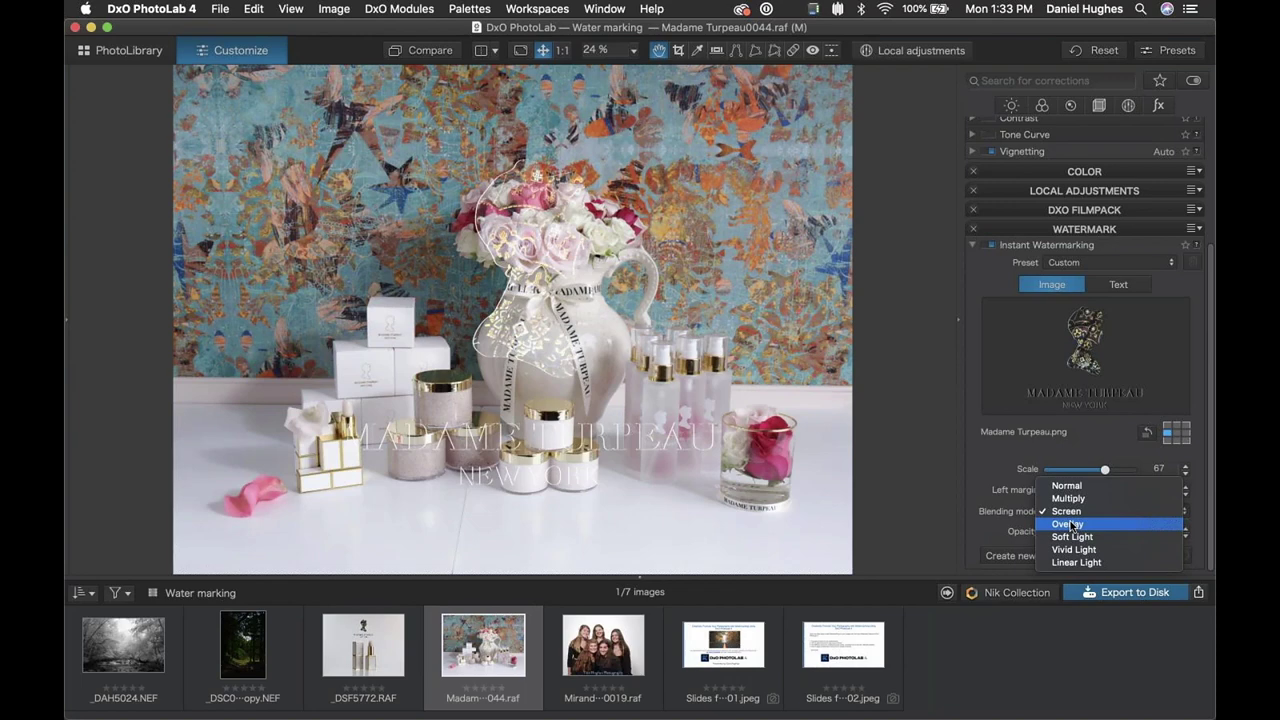
click(1068, 524)
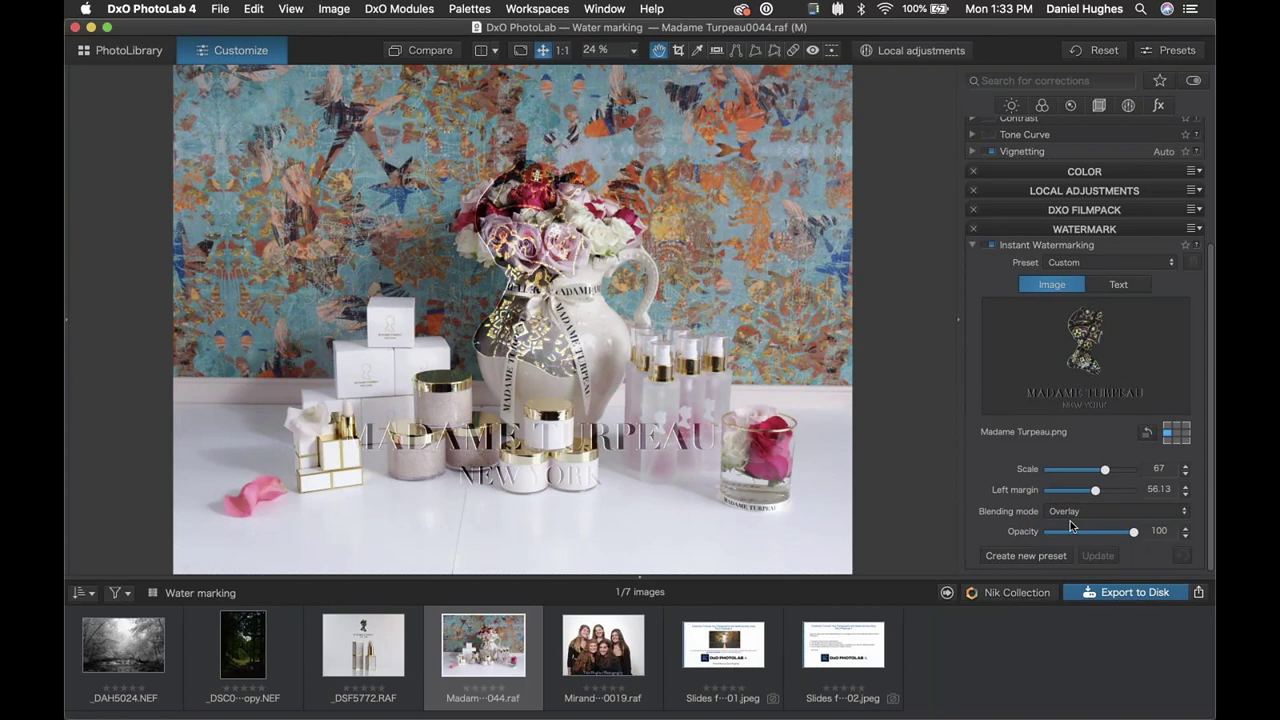
click(1070, 513)
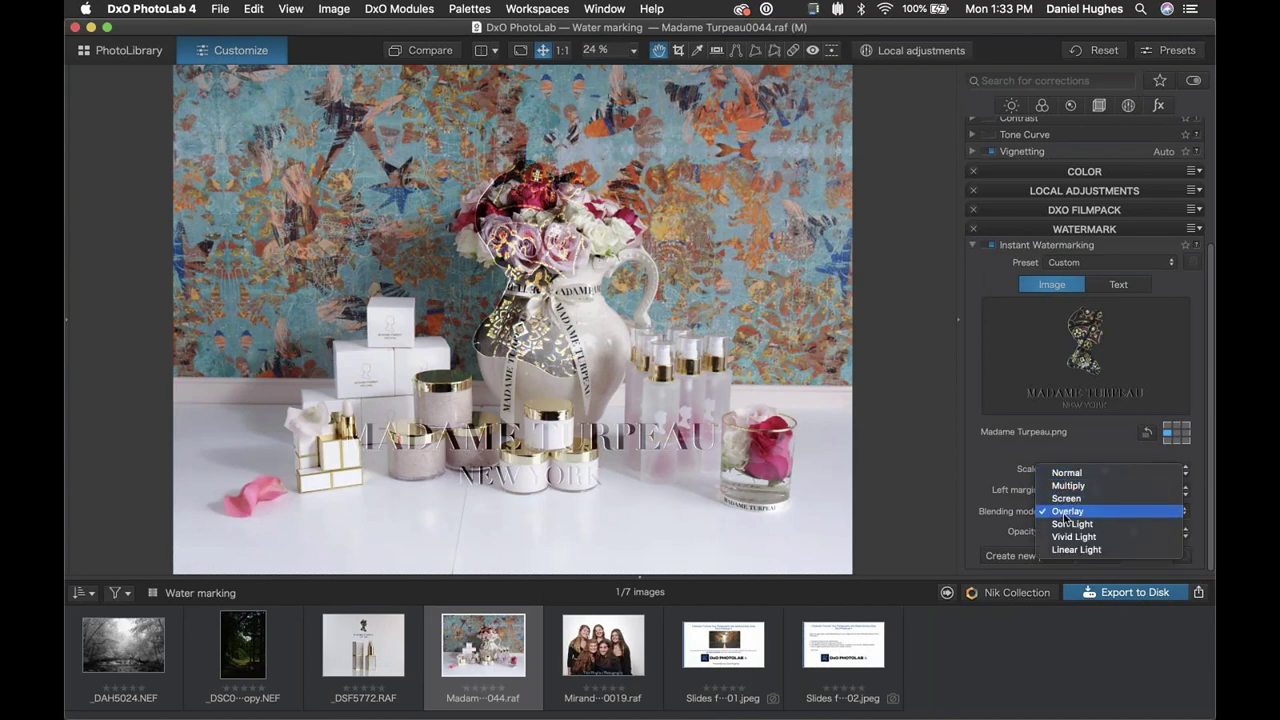
click(1067, 512)
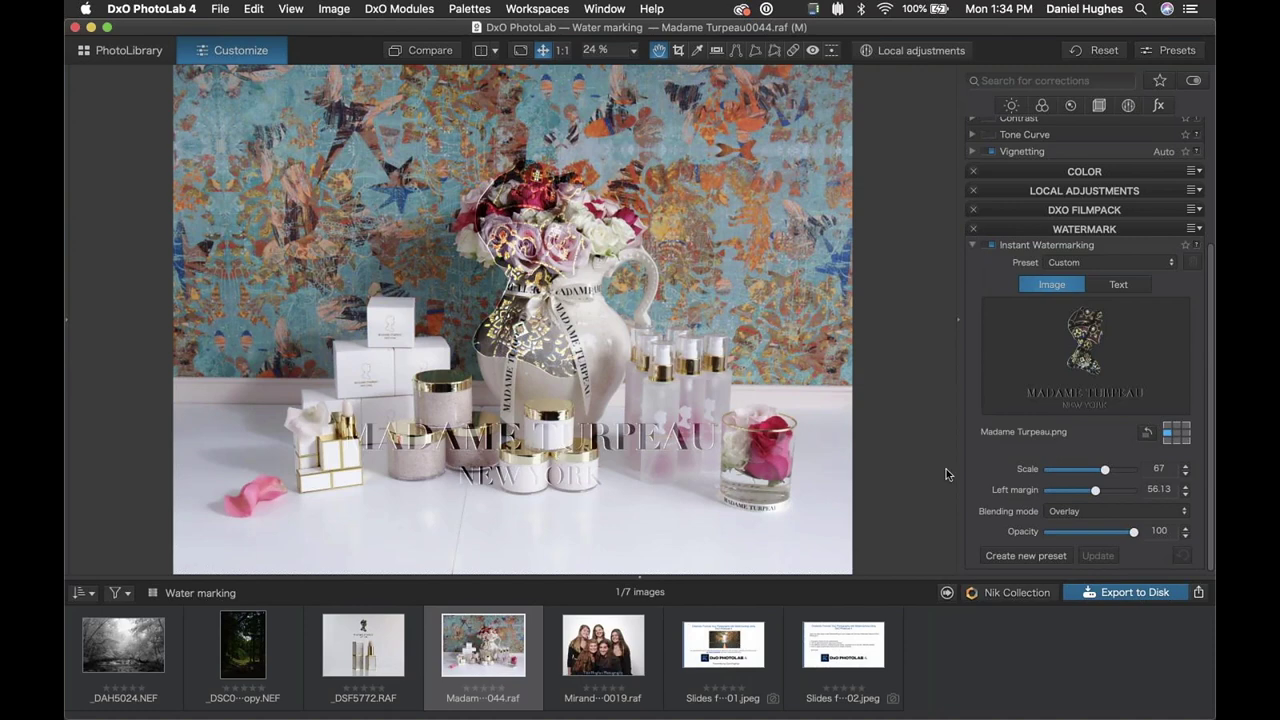
Step: Try the Soft Light, Vivid Light and Linear Light blending modes on the logo watermark
click(1087, 514)
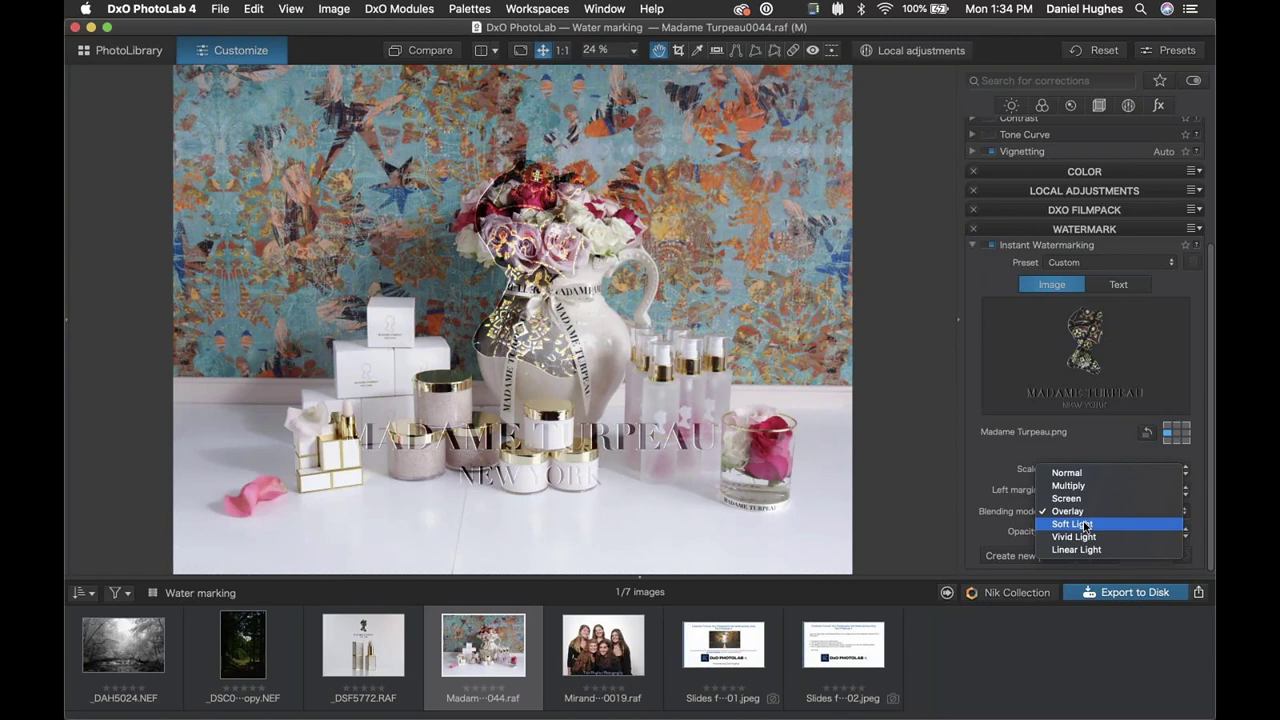
click(1085, 524)
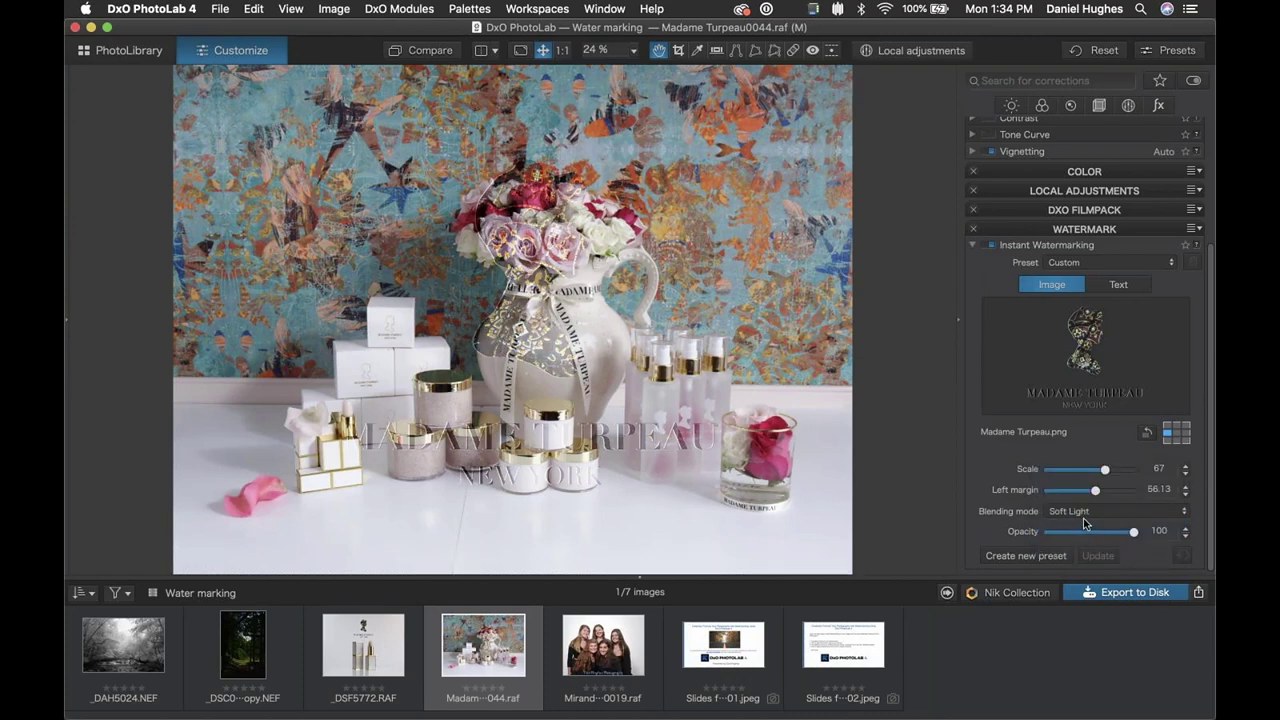
click(1088, 516)
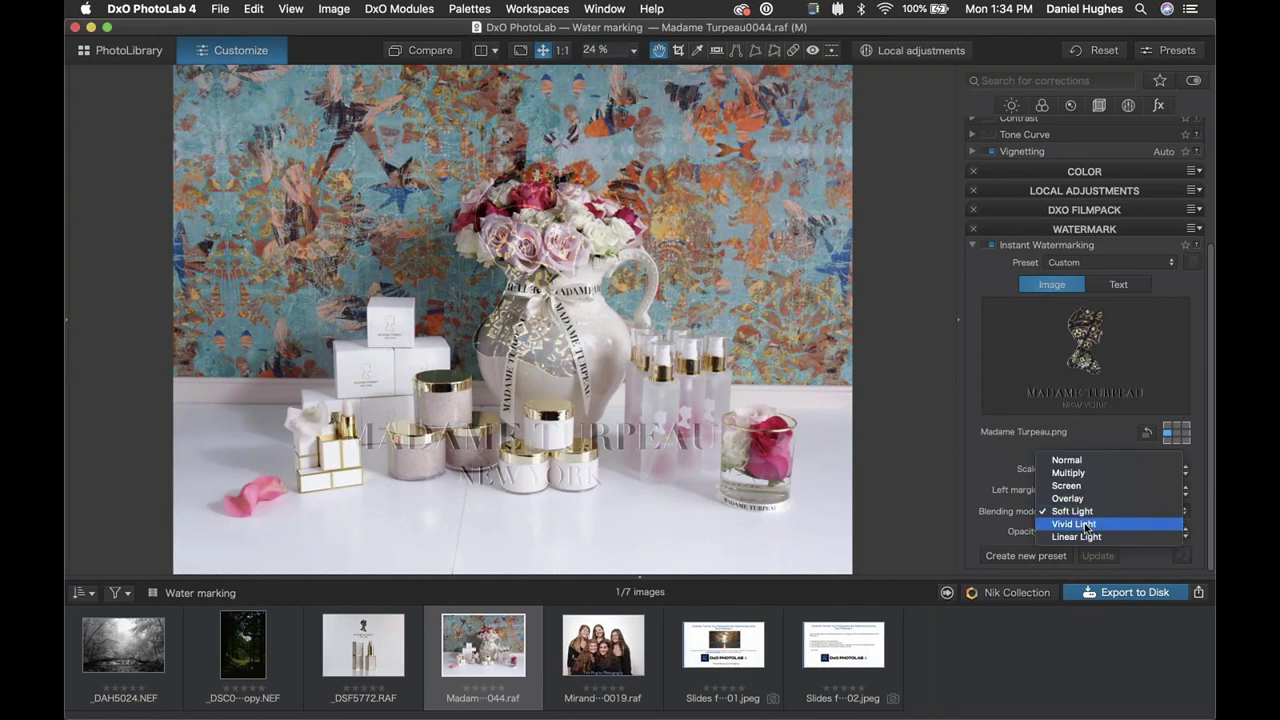
click(1078, 525)
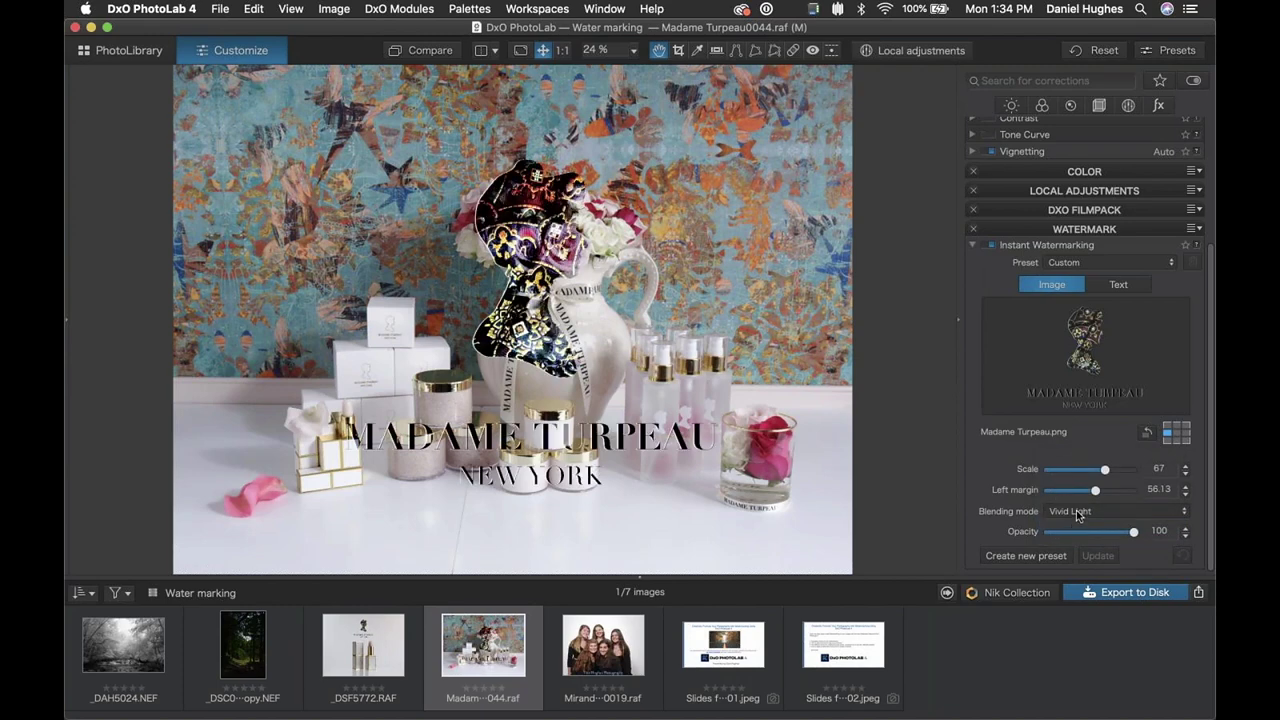
click(1076, 510)
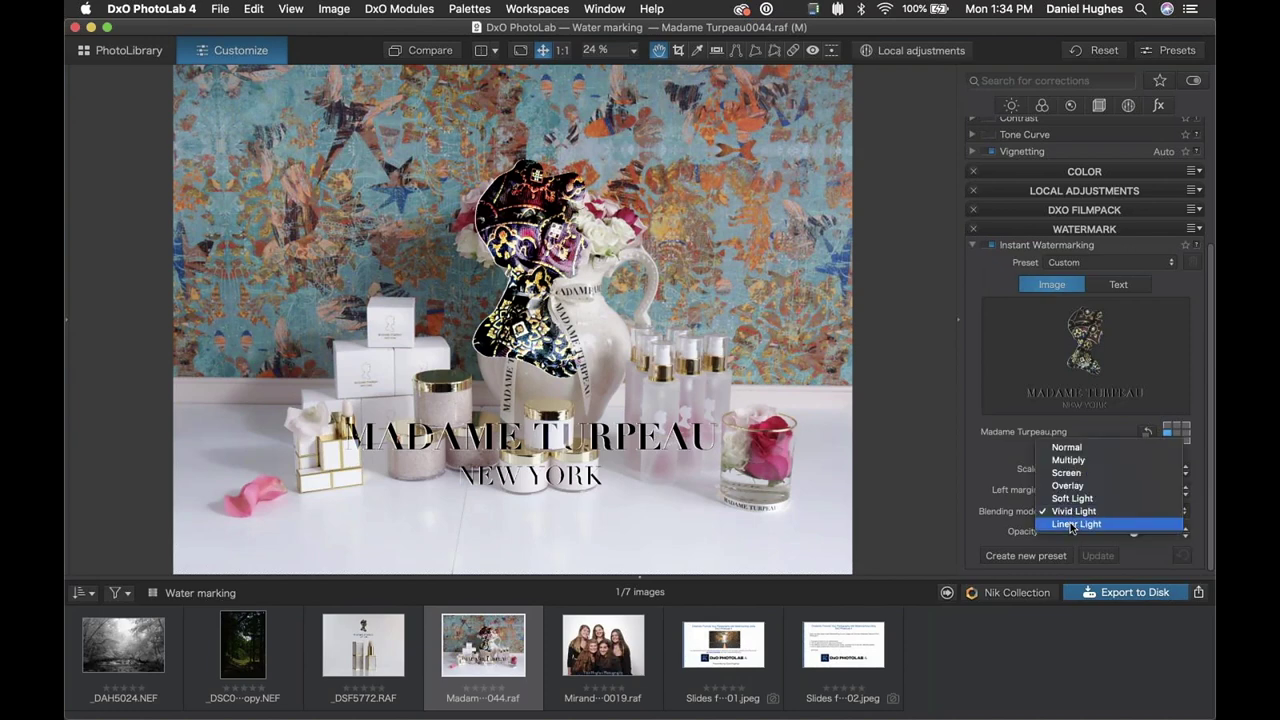
click(1072, 524)
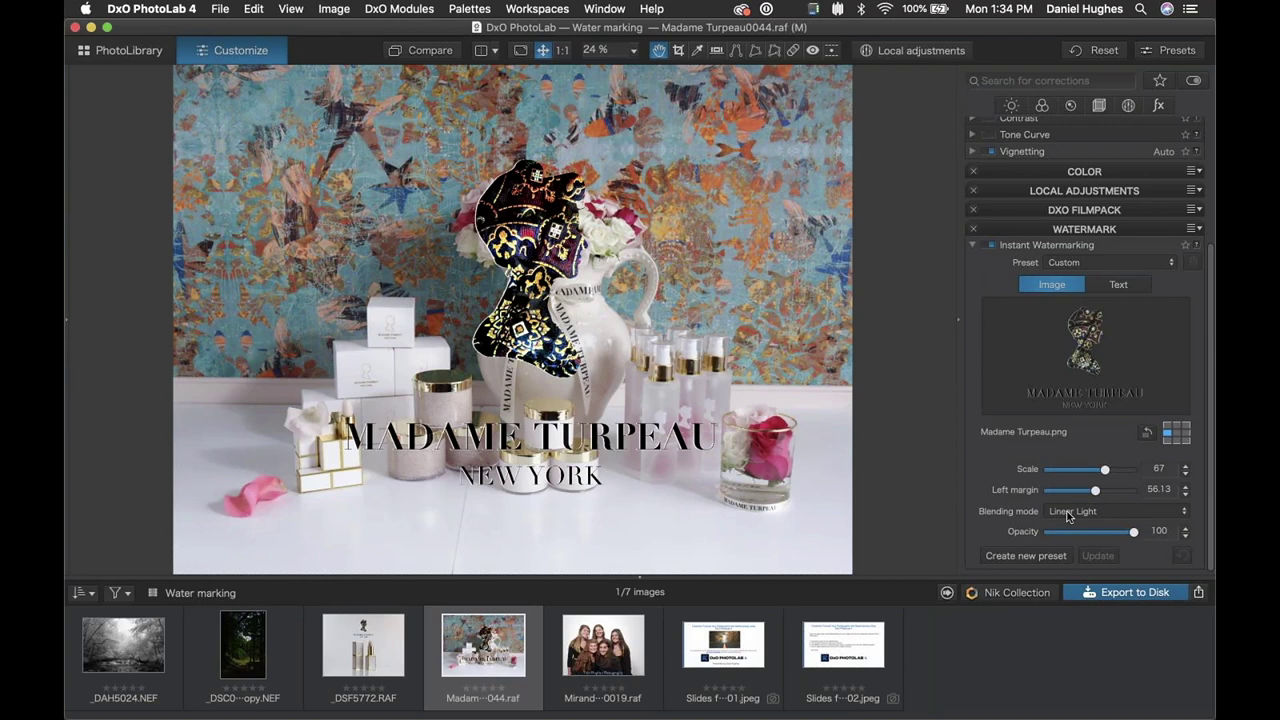
Step: Return the logo's blending mode to Vivid Light, try an opacity of 57, and restore it to 100
click(1067, 511)
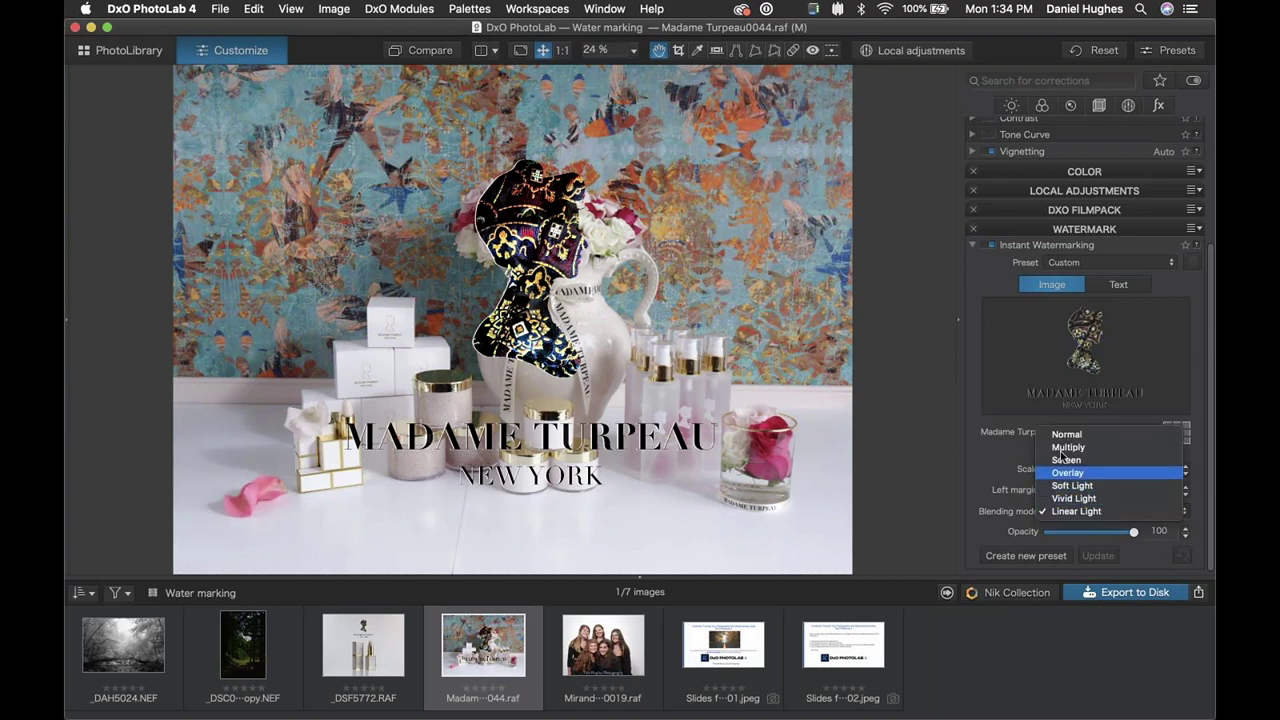
click(1063, 499)
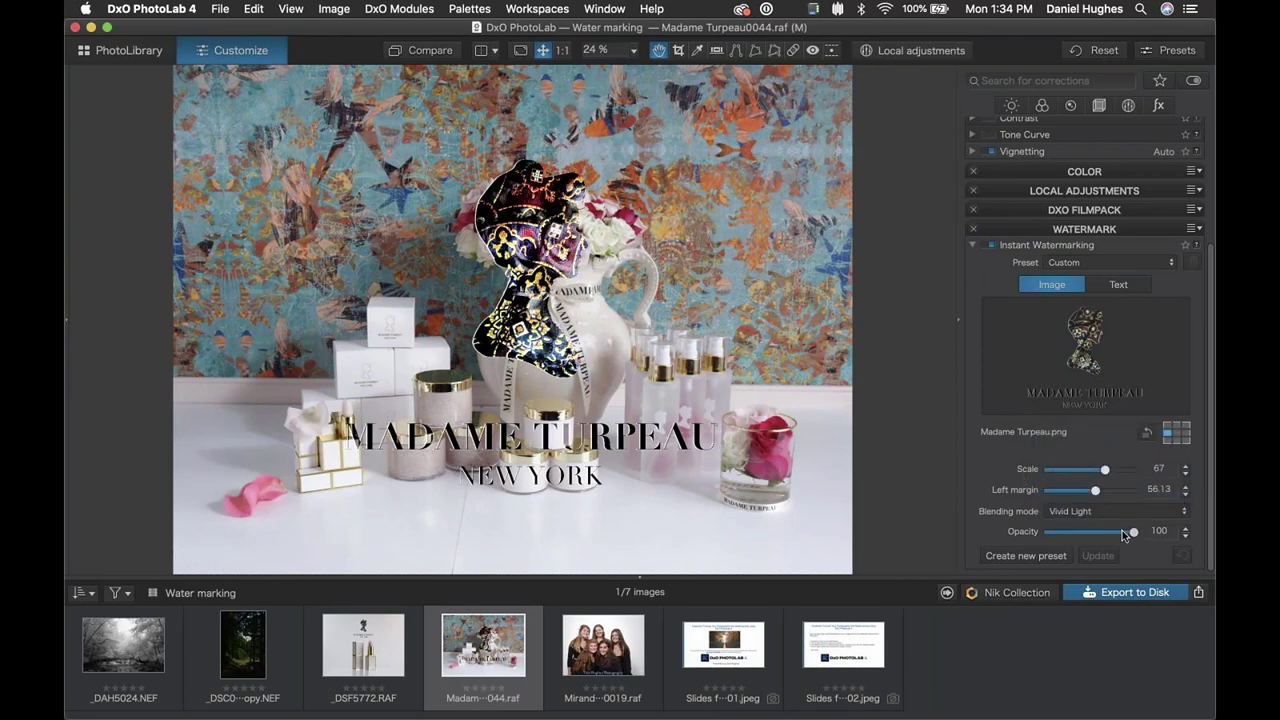
drag(1122, 530, 1094, 536)
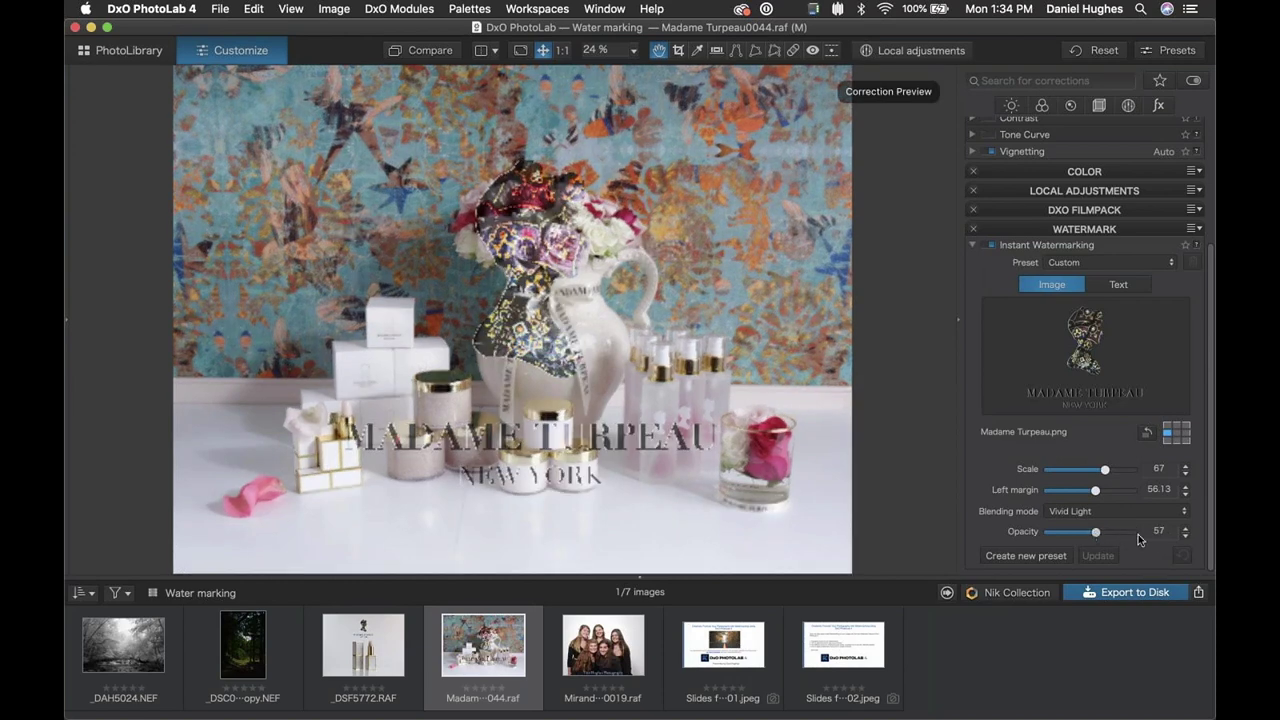
click(1138, 534)
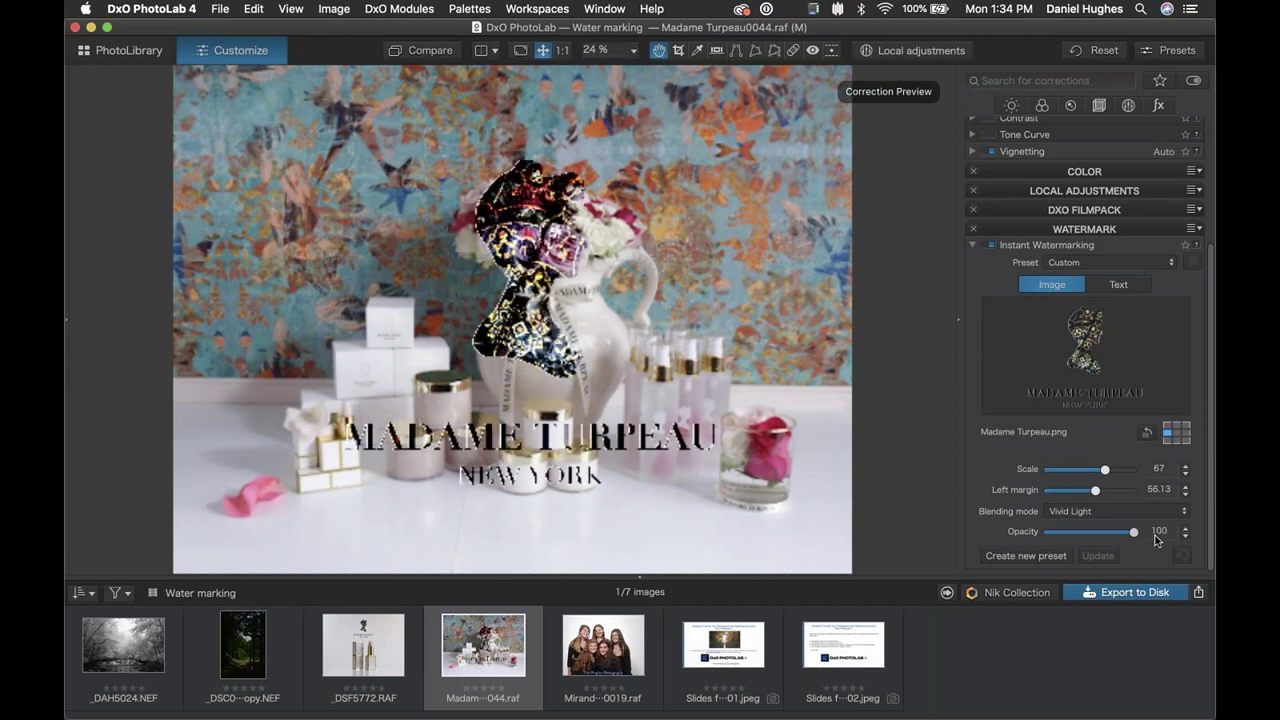
Step: Set the logo's blending mode back to Overlay and enlarge its scale to 92
click(1115, 511)
click(1092, 486)
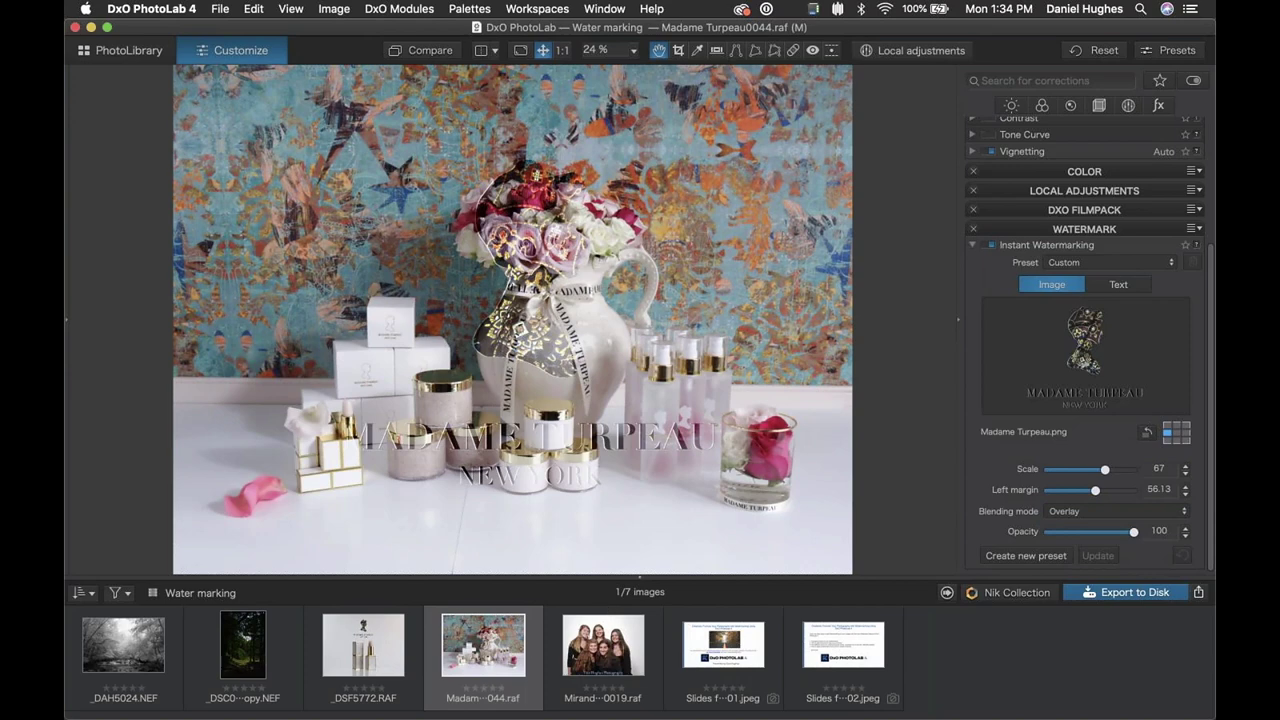
drag(1105, 469, 1127, 469)
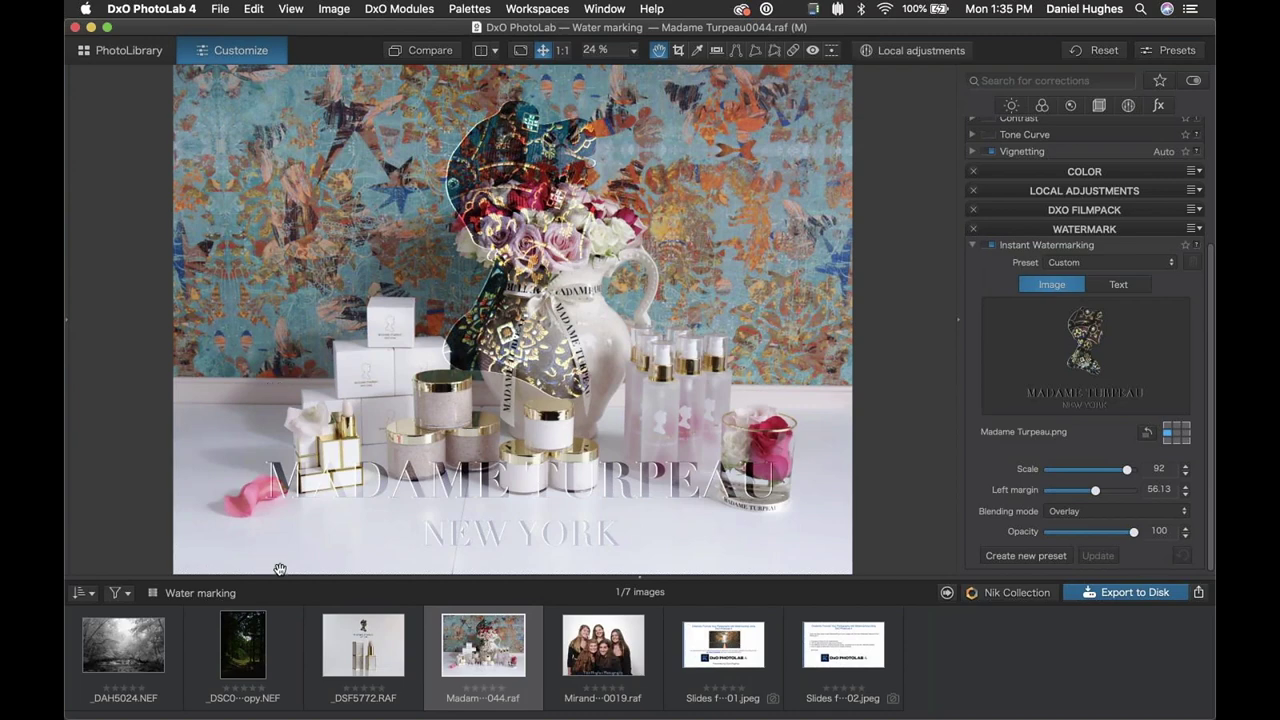
Step: Open the _DAH5024.NEF stream photo, find the Crop correction, and activate it with an Unconstrained aspect ratio
click(124, 655)
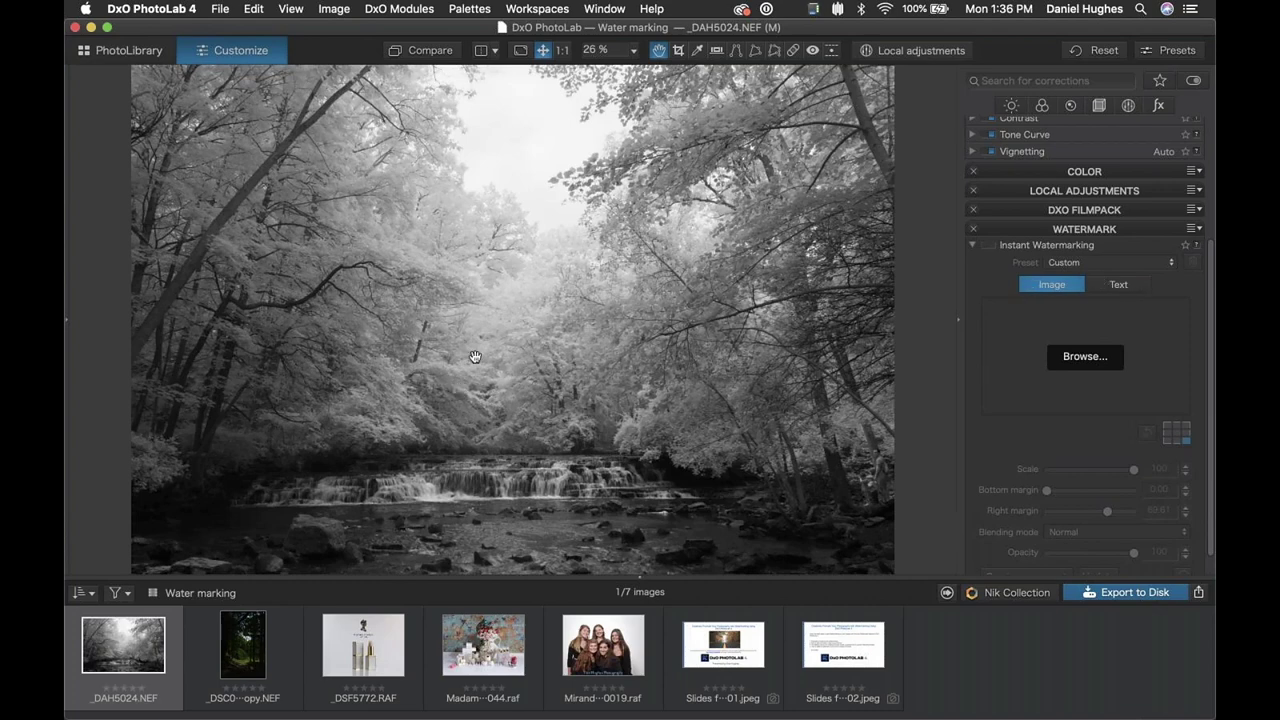
click(1014, 82)
text(crop)
click(1053, 188)
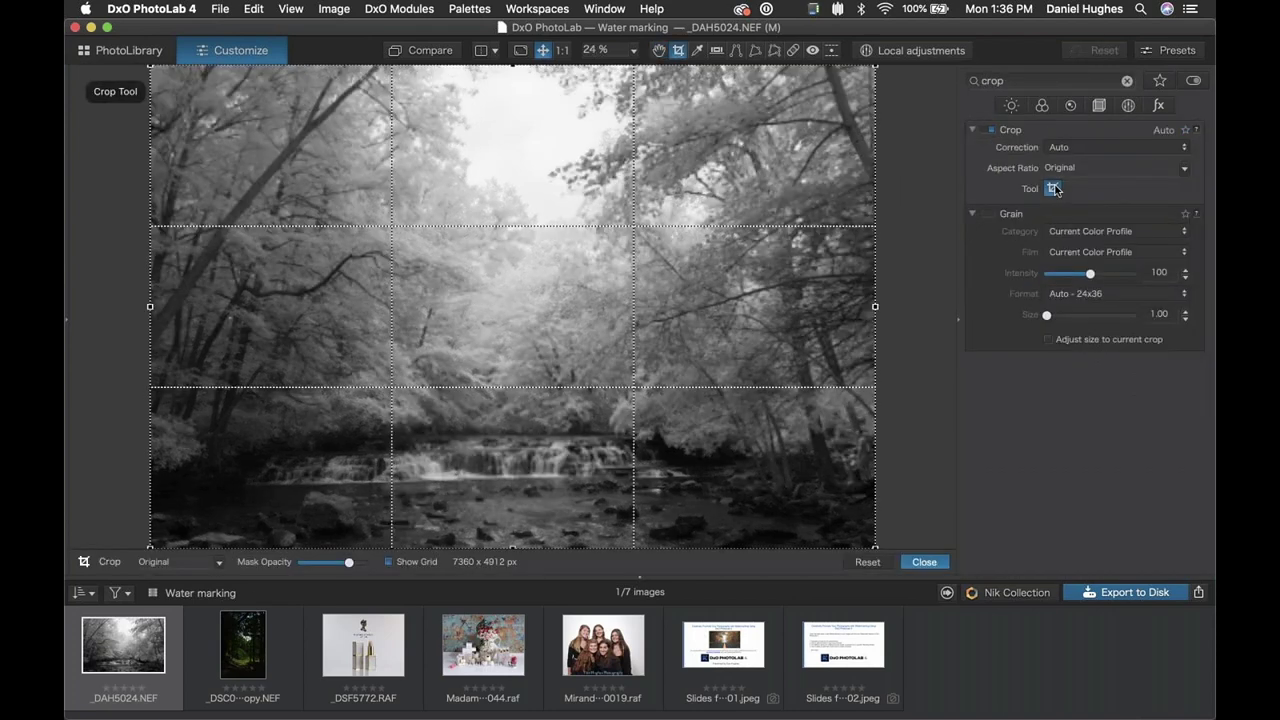
click(1180, 168)
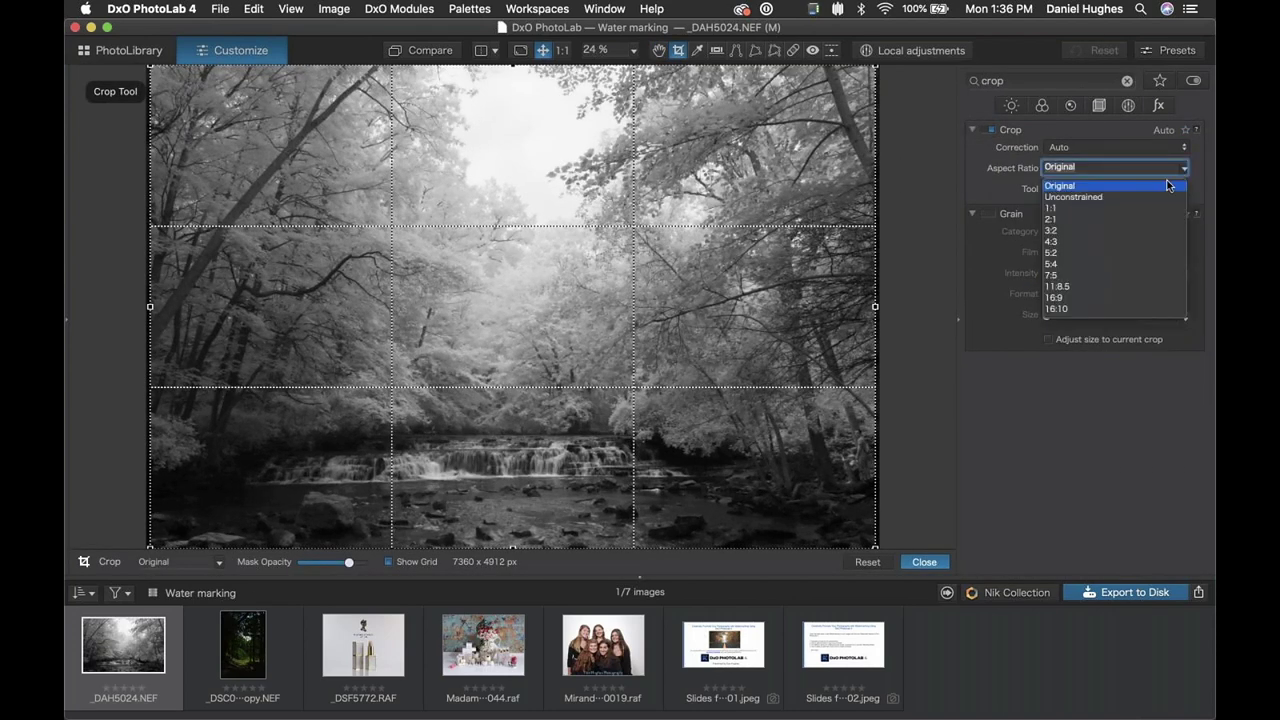
click(1152, 197)
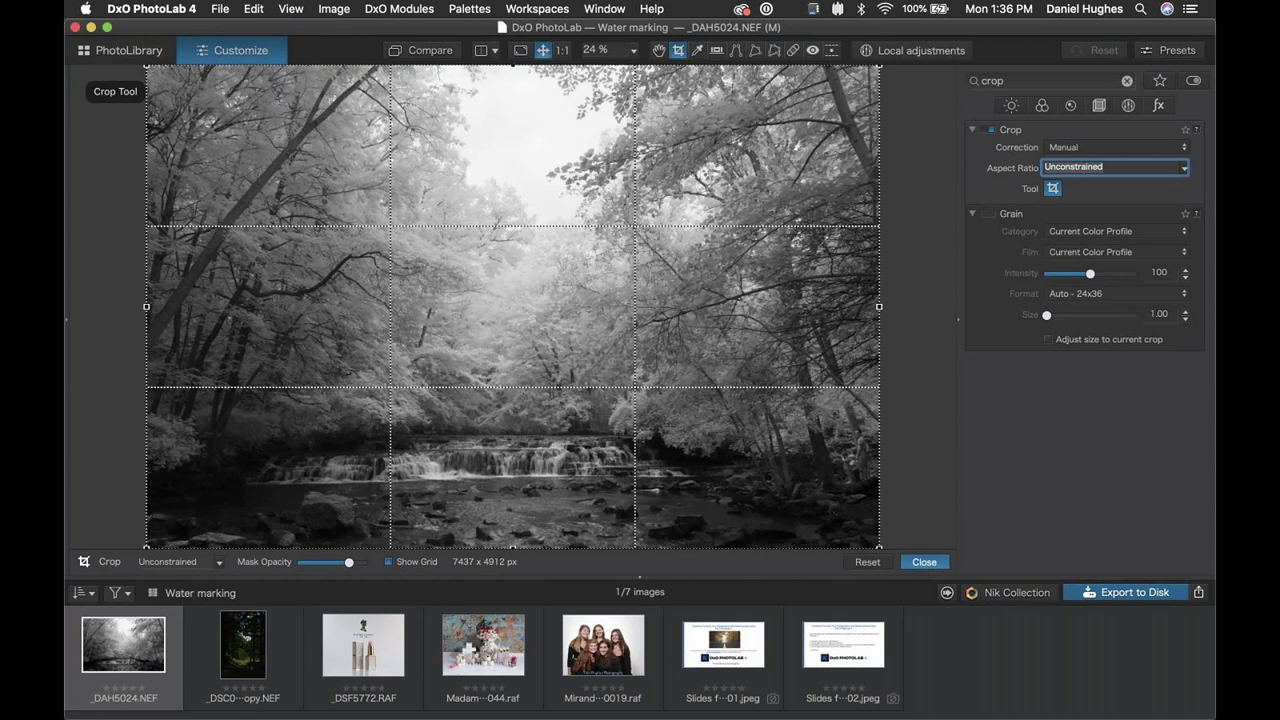
Step: Crop away the upper part of the stream photo to 7437 x 3722 px and clear the corrections search
drag(513, 66, 511, 181)
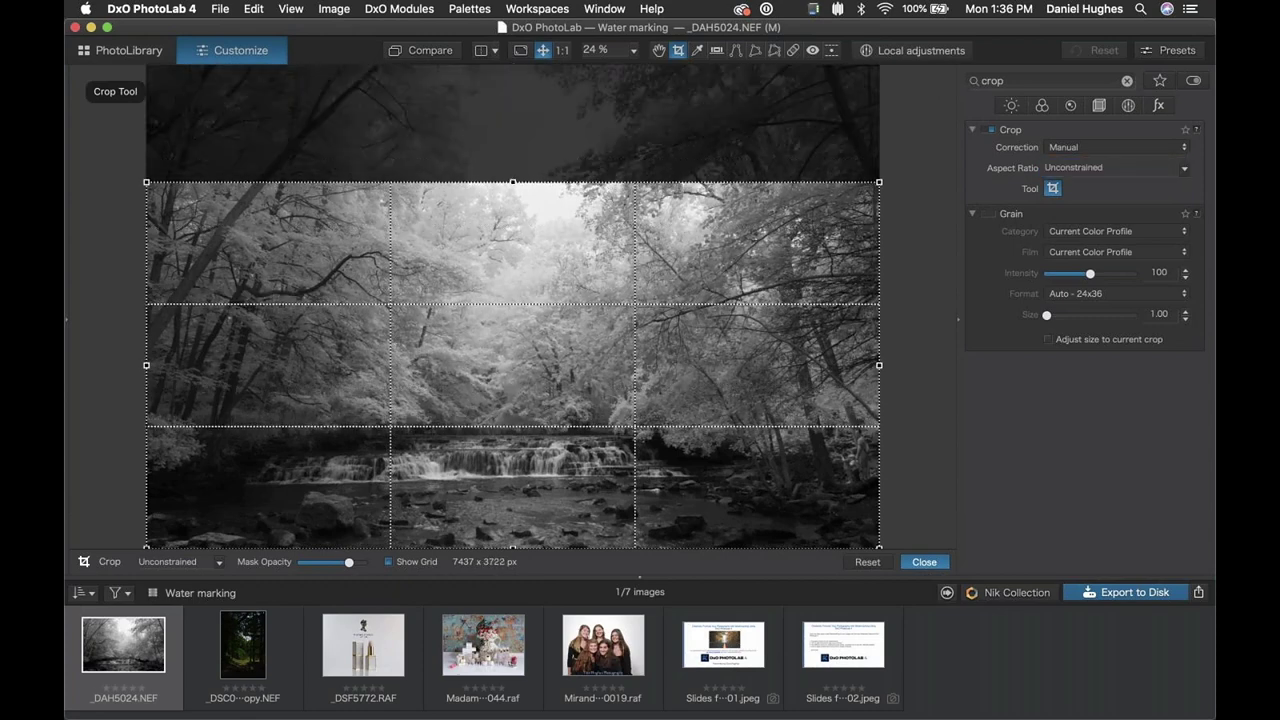
click(922, 563)
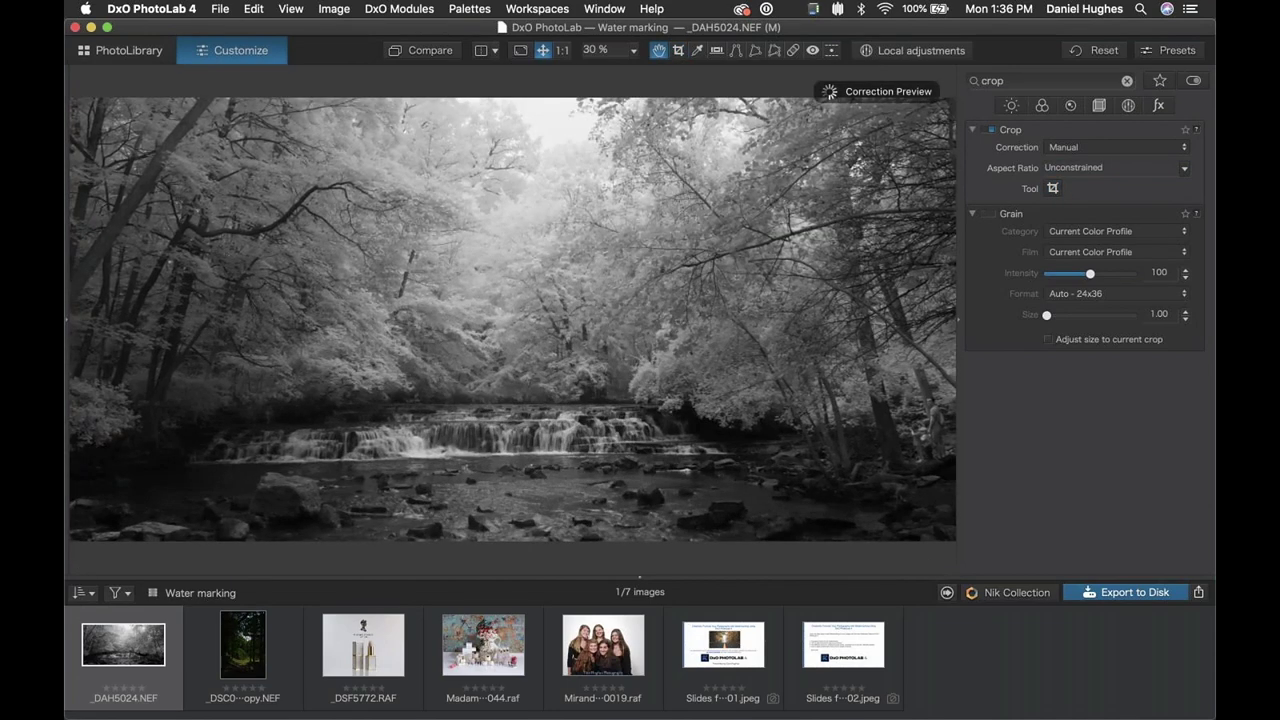
click(1100, 84)
click(1128, 81)
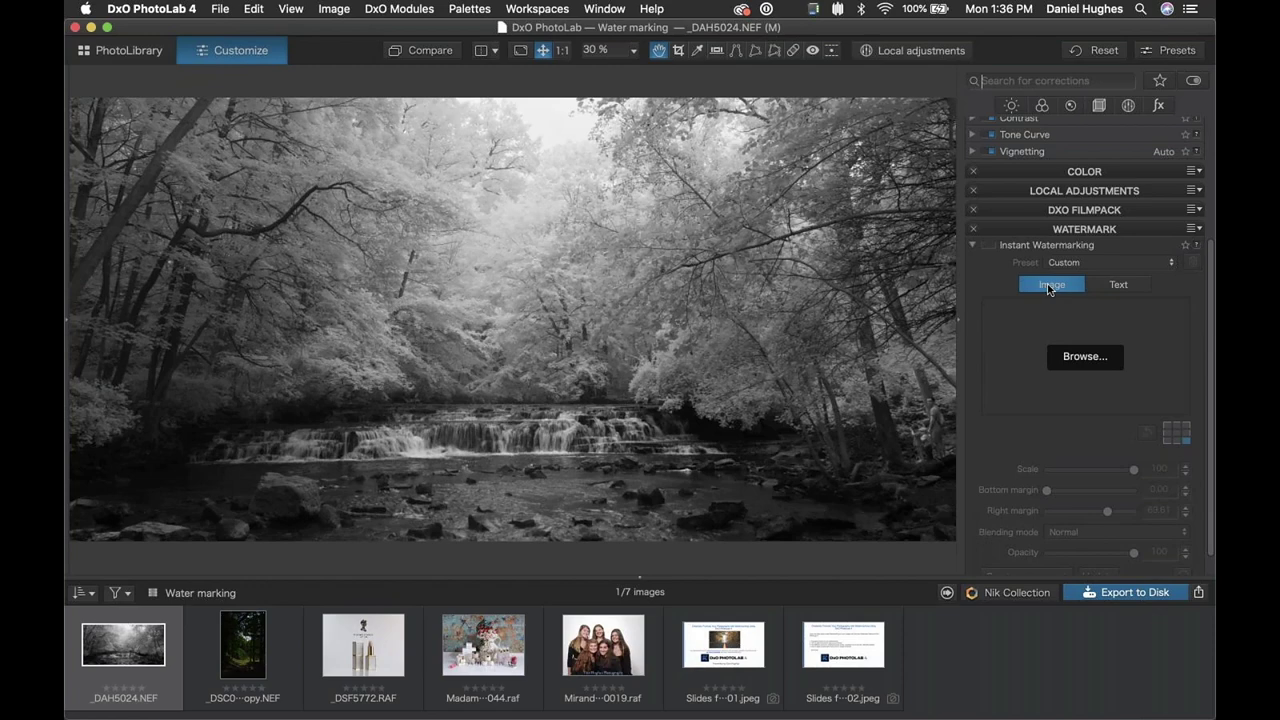
Step: Add a text watermark to the stream photo with the photographer's full name followed by "Photography"
click(1107, 288)
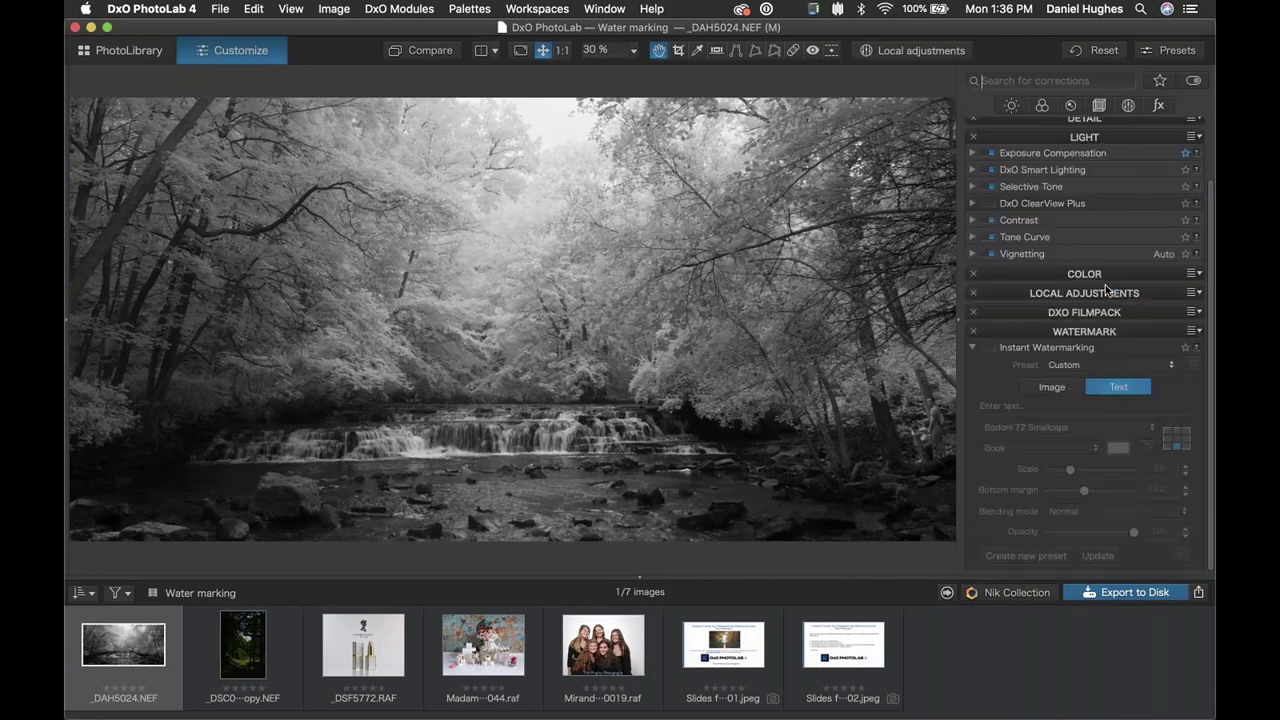
click(1083, 406)
text(Dan)
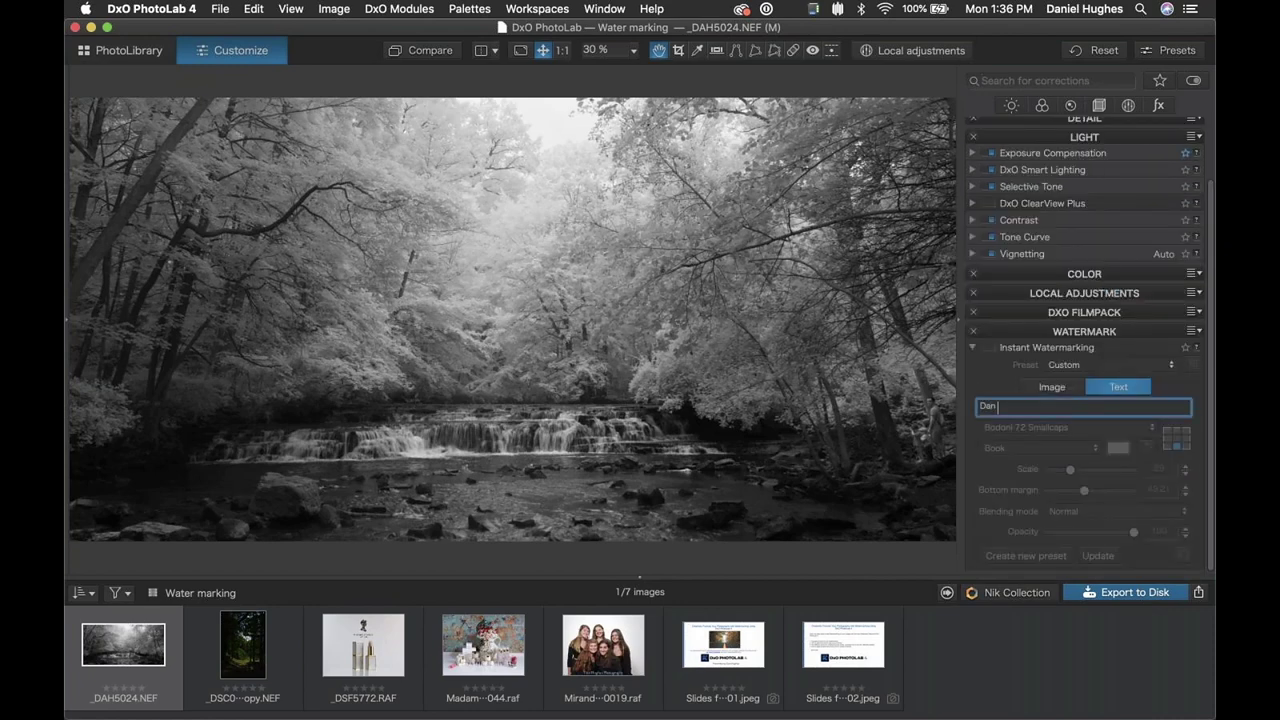
text( Hughes Photogrpahy)
key(BackSpace)
key(BackSpace)
key(BackSpace)
key(BackSpace)
text(aphy)
click(1045, 389)
click(1118, 386)
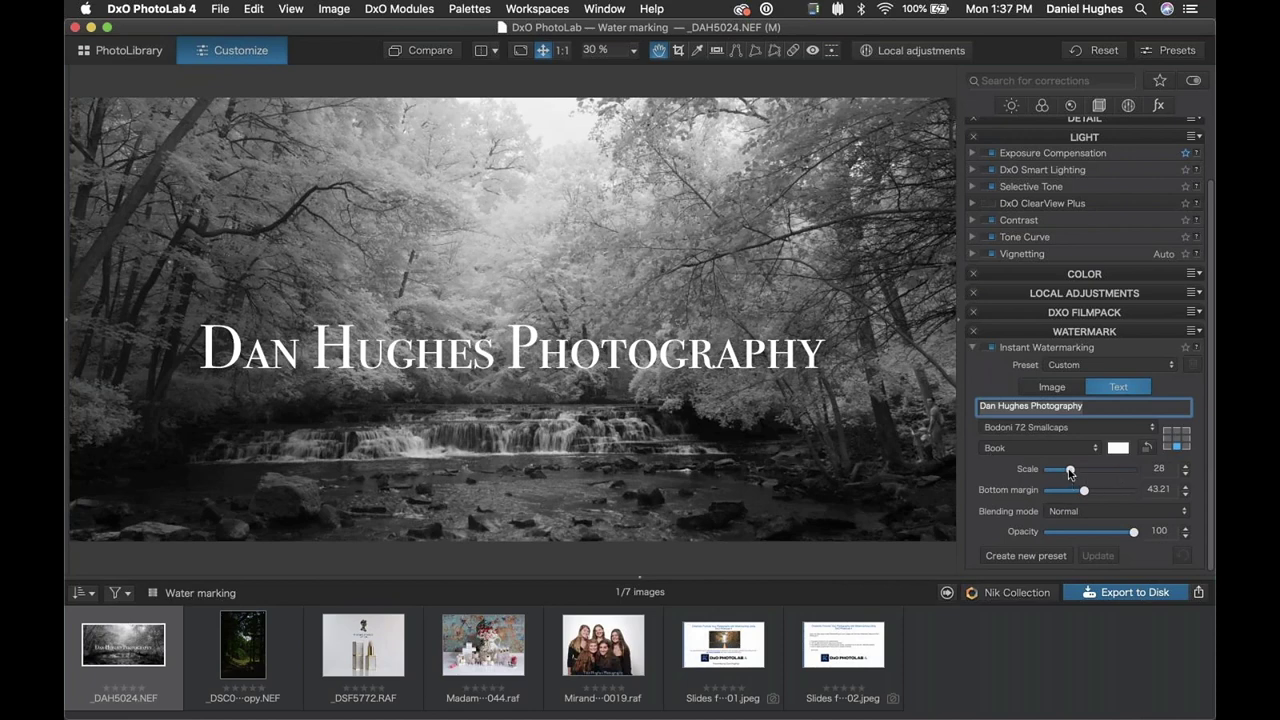
Step: Set the text watermark's scale to 25 and its bottom margin to 51.19
drag(1069, 472, 1067, 473)
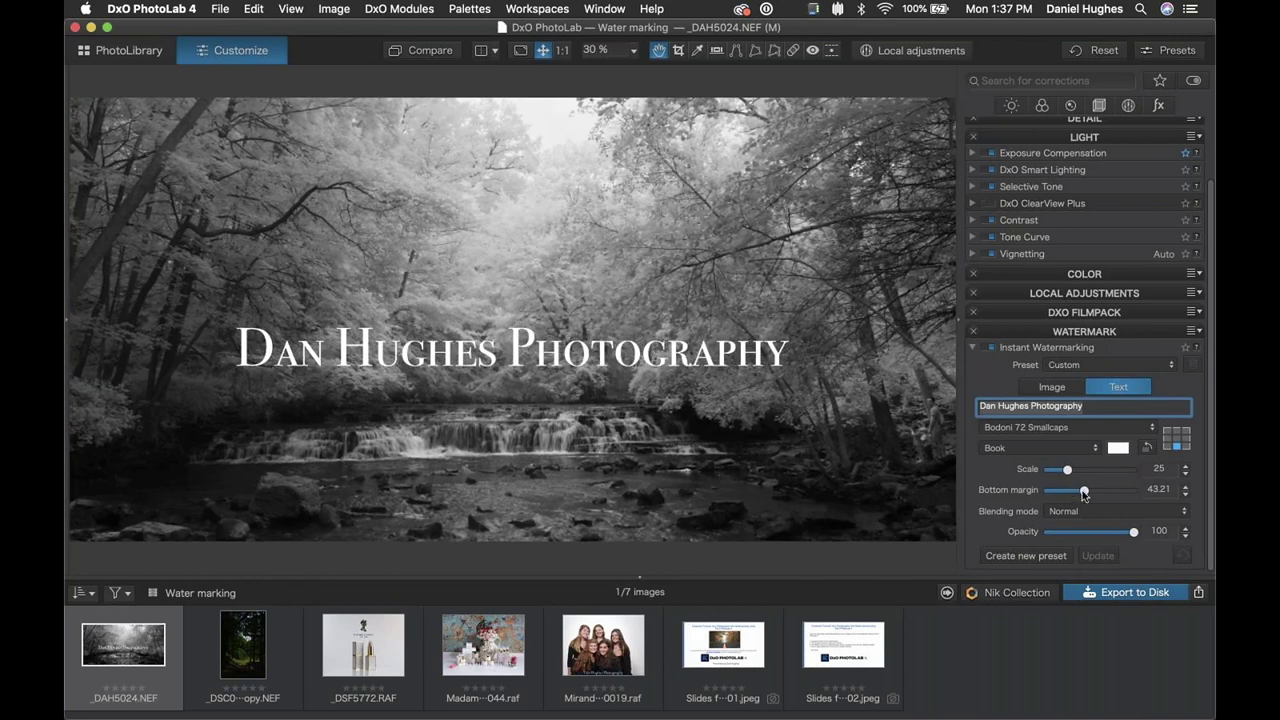
drag(1084, 493, 1091, 492)
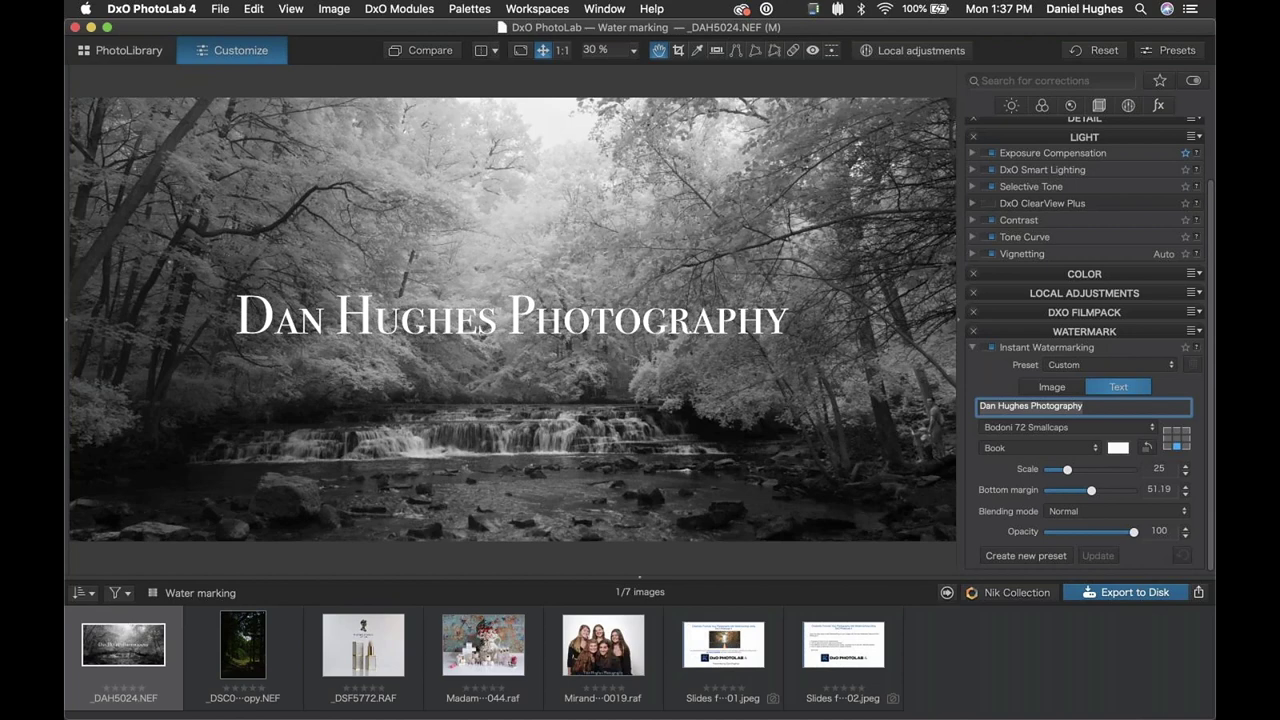
Step: Save the text watermark as a preset named with the photographer's first name followed by "Bodoni", and check it in the preset list
click(1012, 556)
text(Dan )
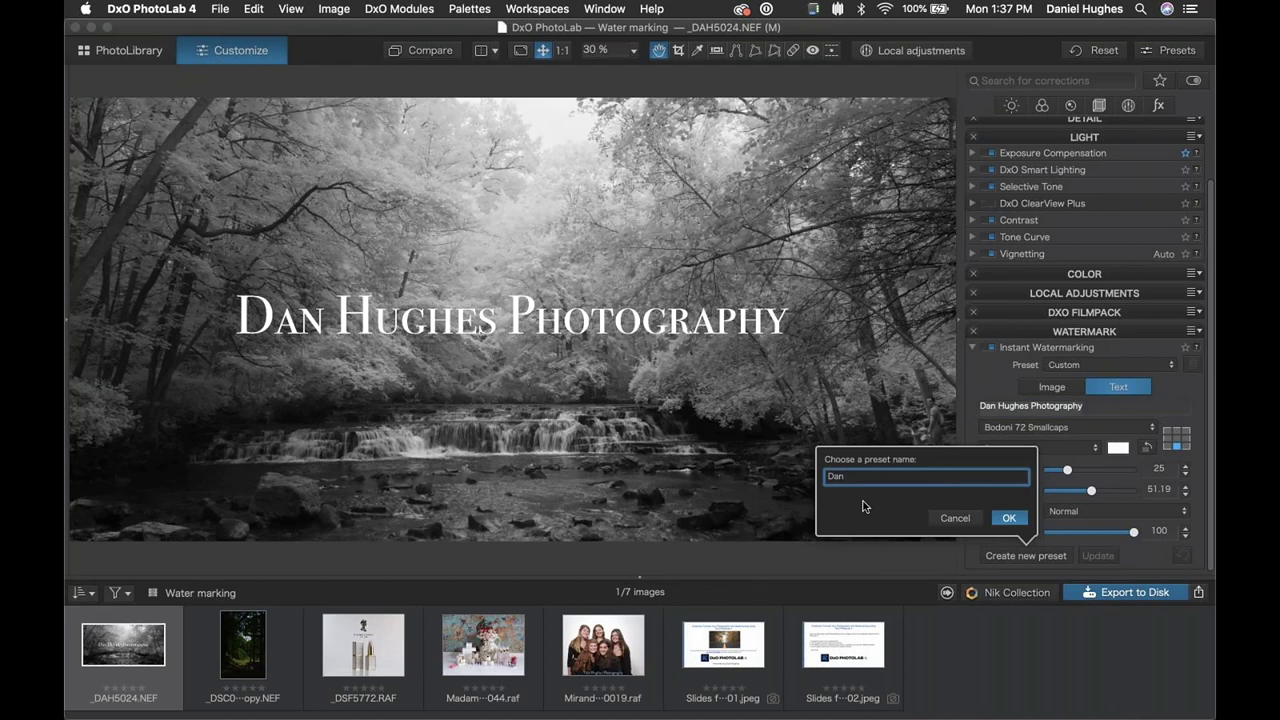
text(Bodoni)
key(Return)
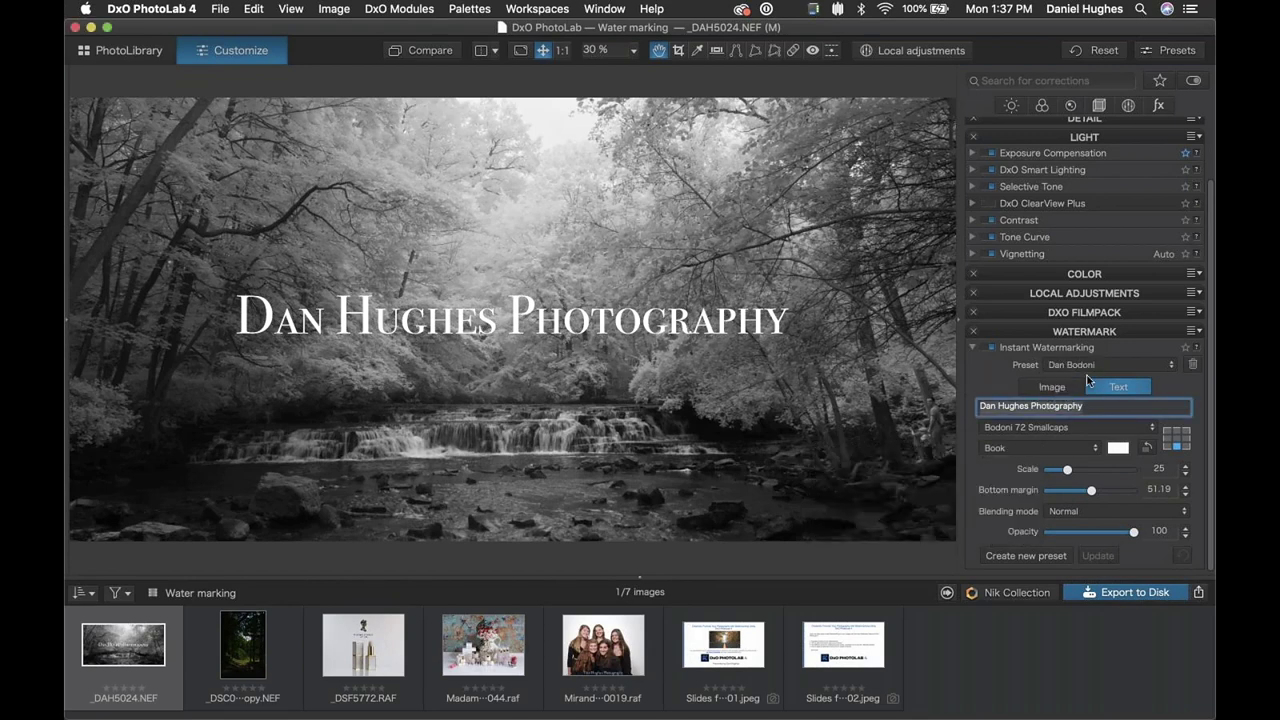
click(1152, 367)
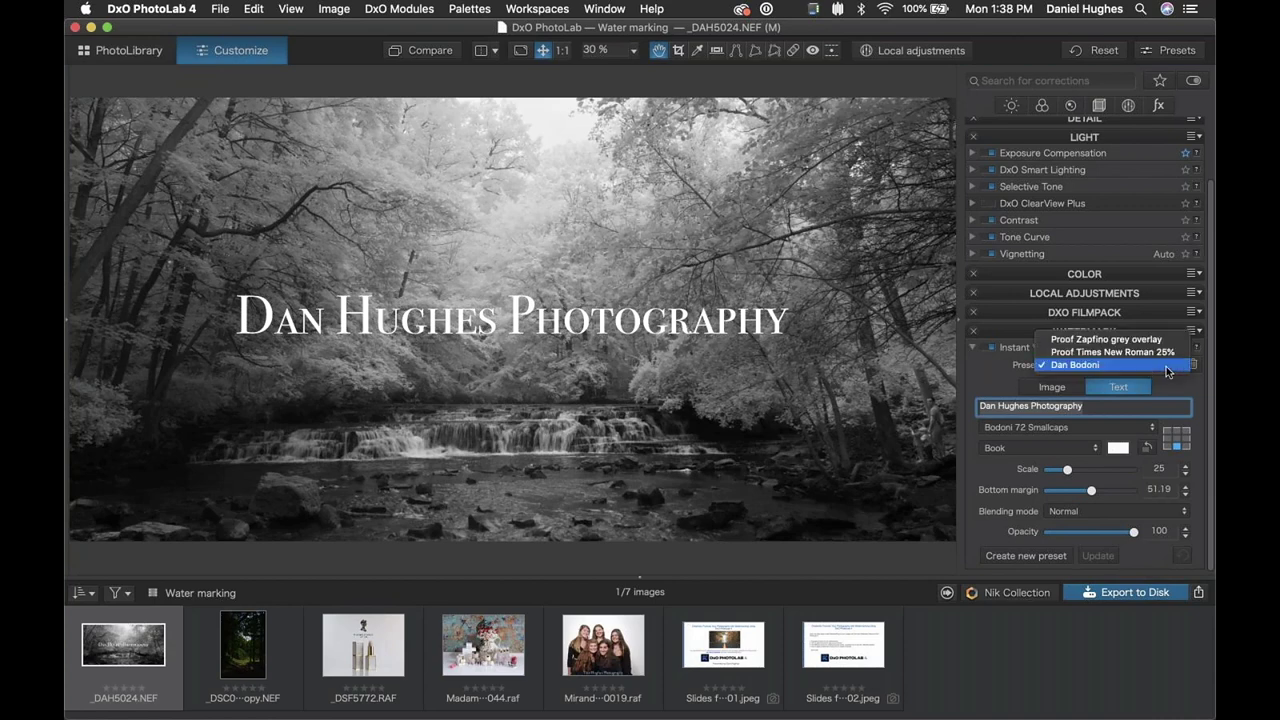
click(1030, 384)
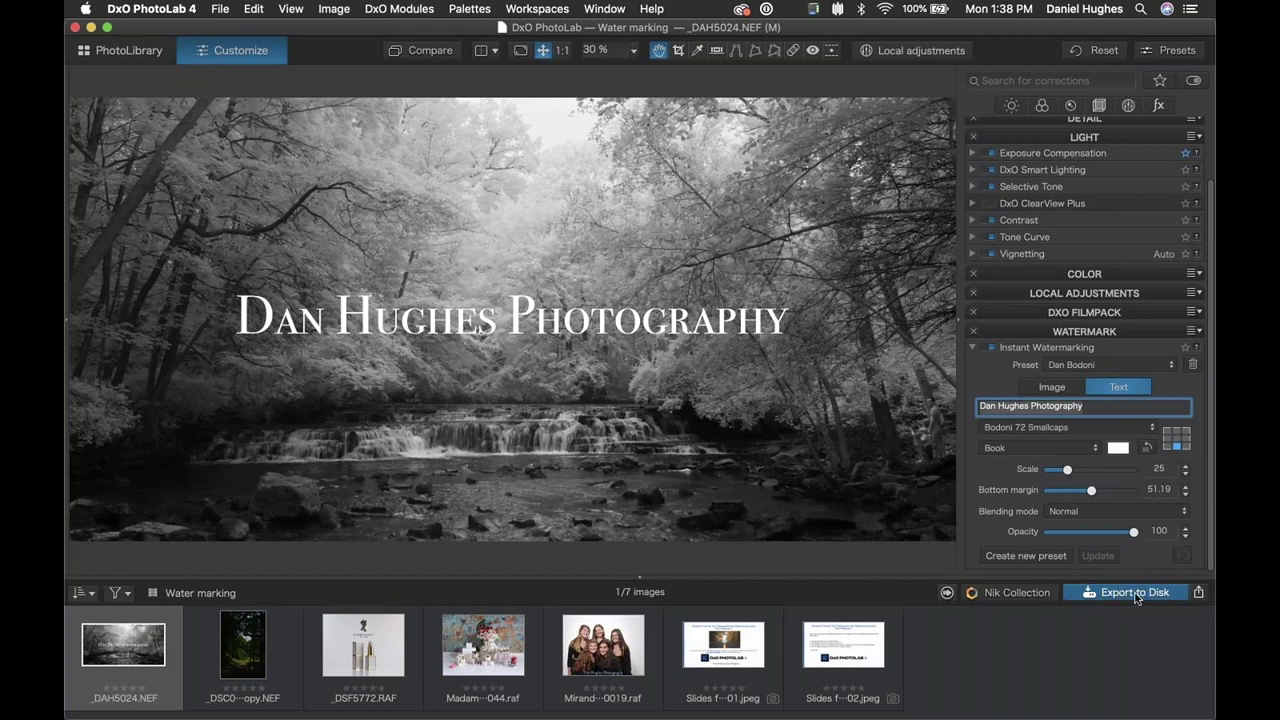
Step: Export the stream photo to disk with the Jpeg for Instagram option at quality 91, without overriding its watermark
click(1199, 594)
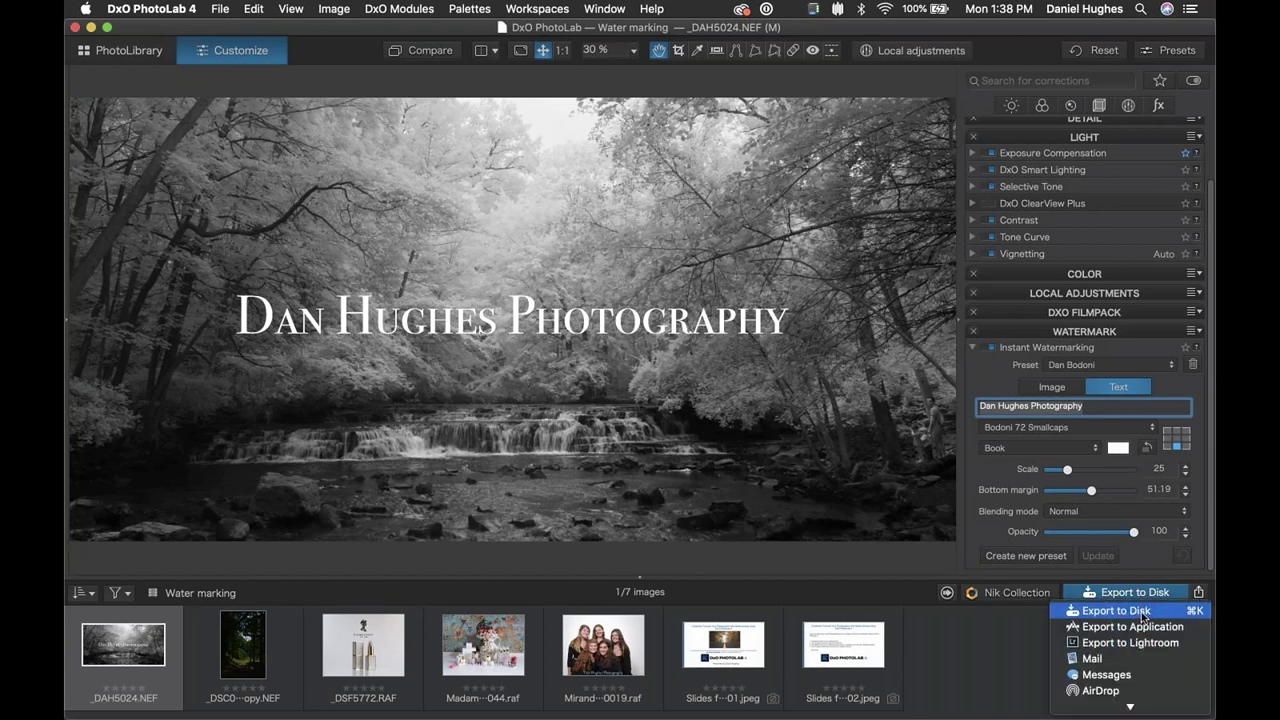
click(1087, 612)
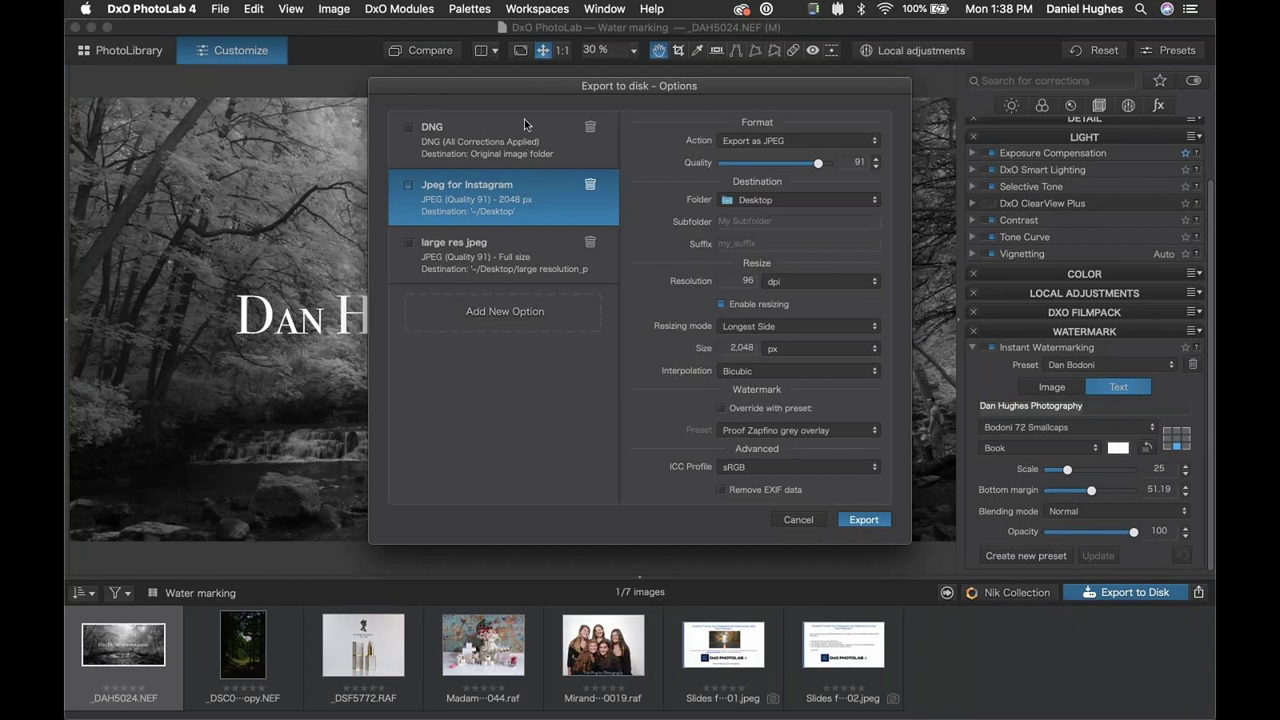
drag(545, 88, 468, 118)
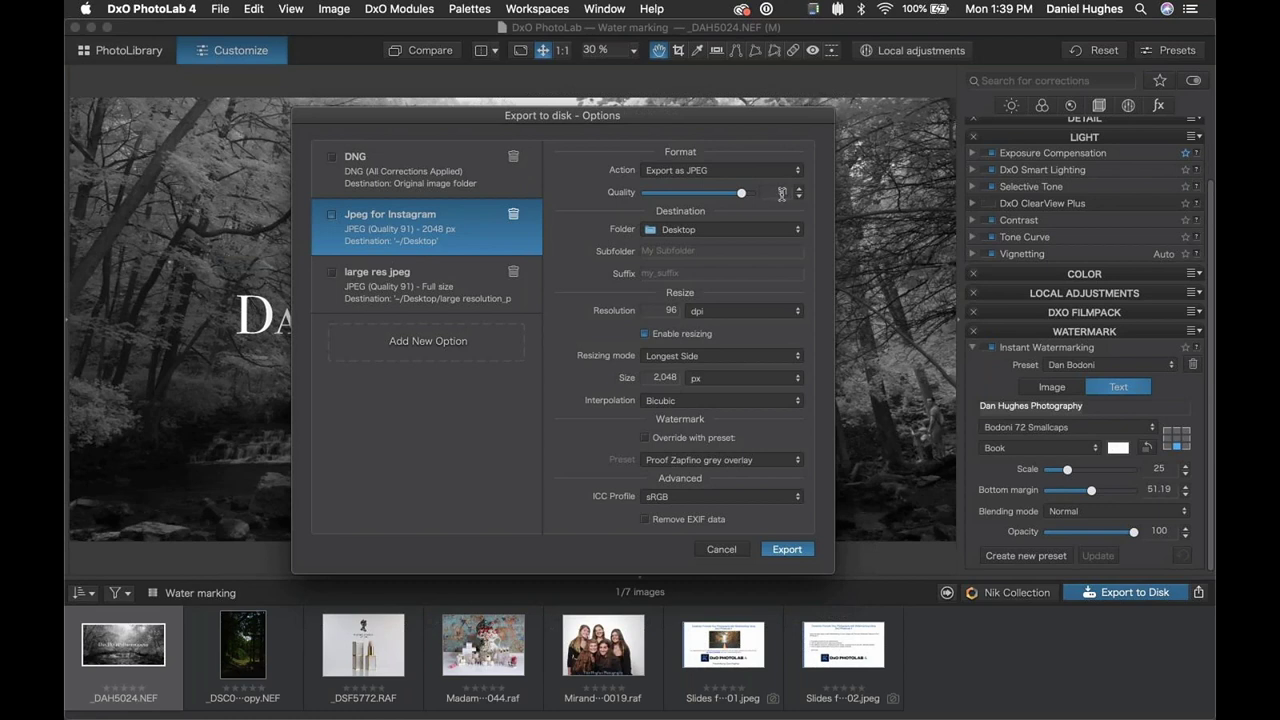
drag(741, 193, 767, 196)
drag(751, 196, 740, 196)
drag(467, 115, 653, 150)
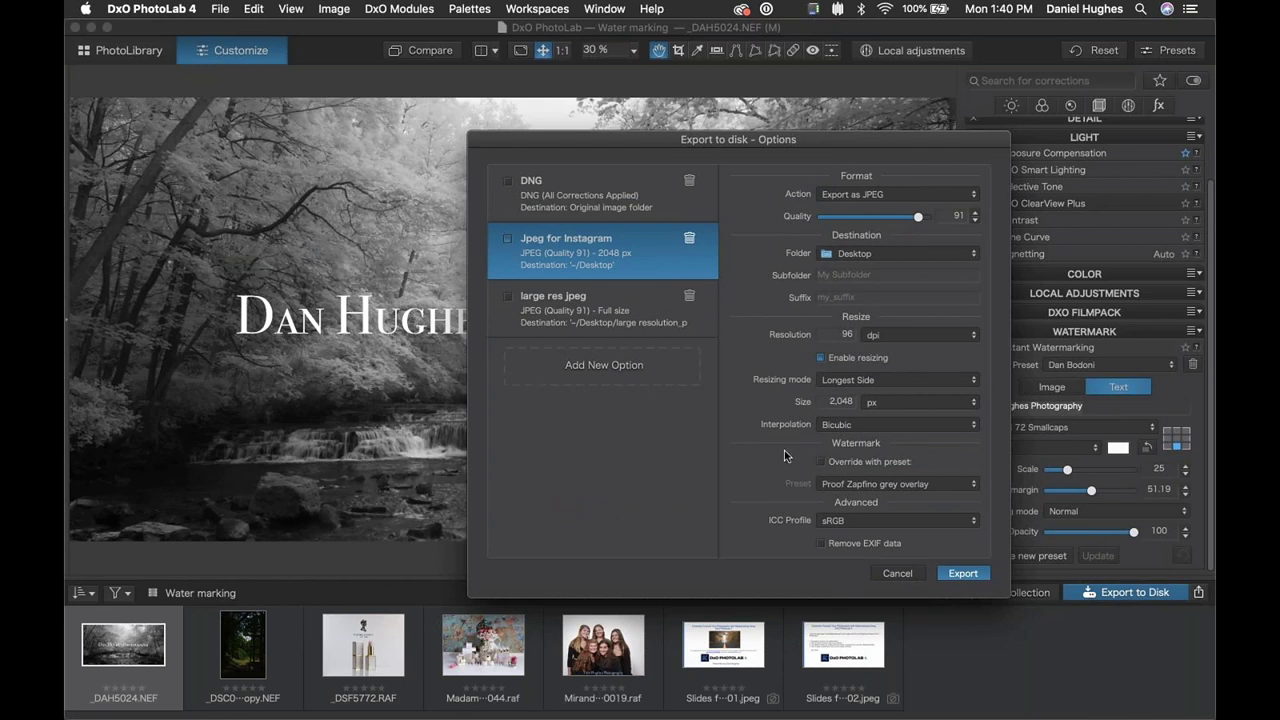
click(820, 462)
click(821, 463)
click(963, 573)
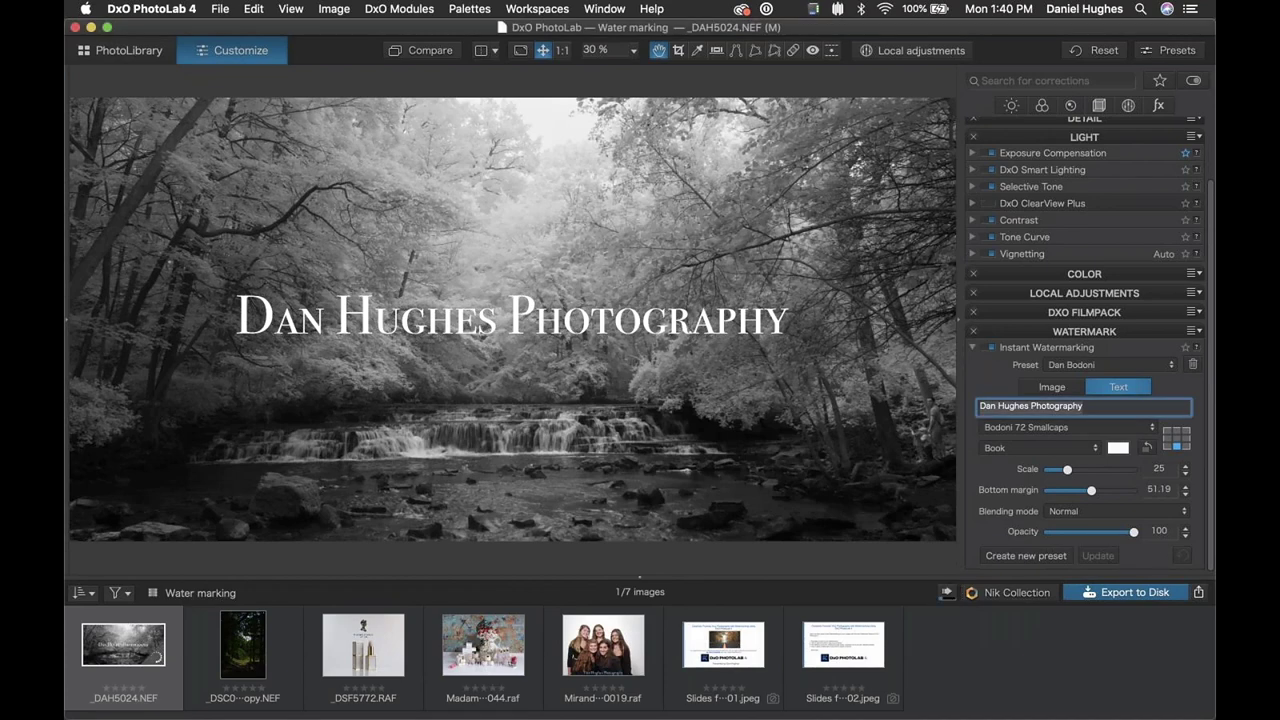
Step: Preview the exported _DAH5024.jpg on the desktop, then return to DxO PhotoLab
drag(890, 27, 593, 27)
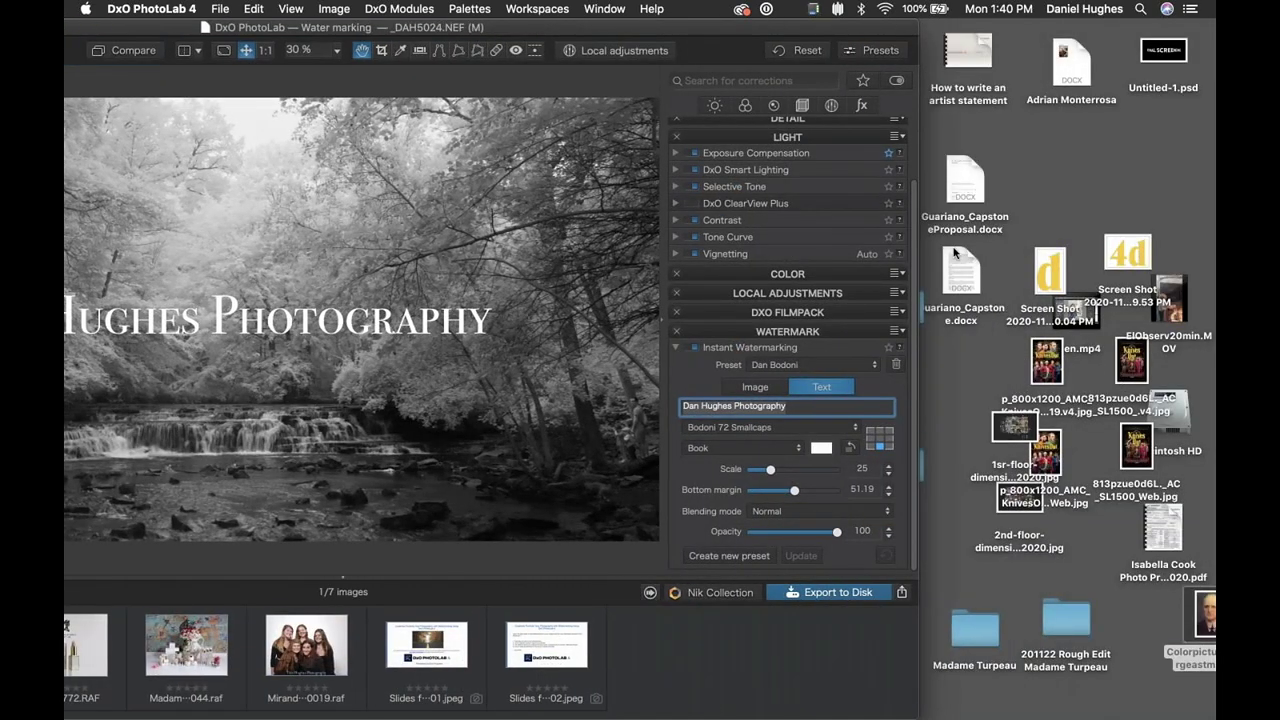
drag(1210, 625, 980, 367)
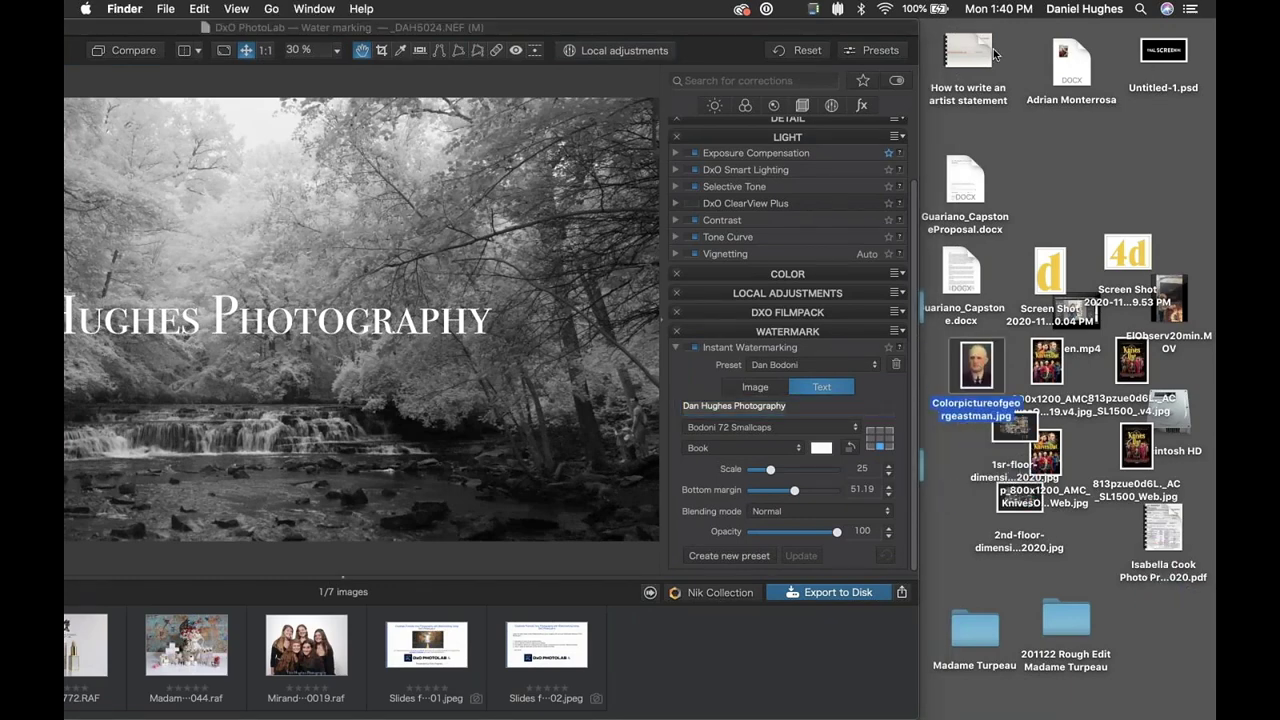
drag(852, 35, 1078, 122)
click(868, 58)
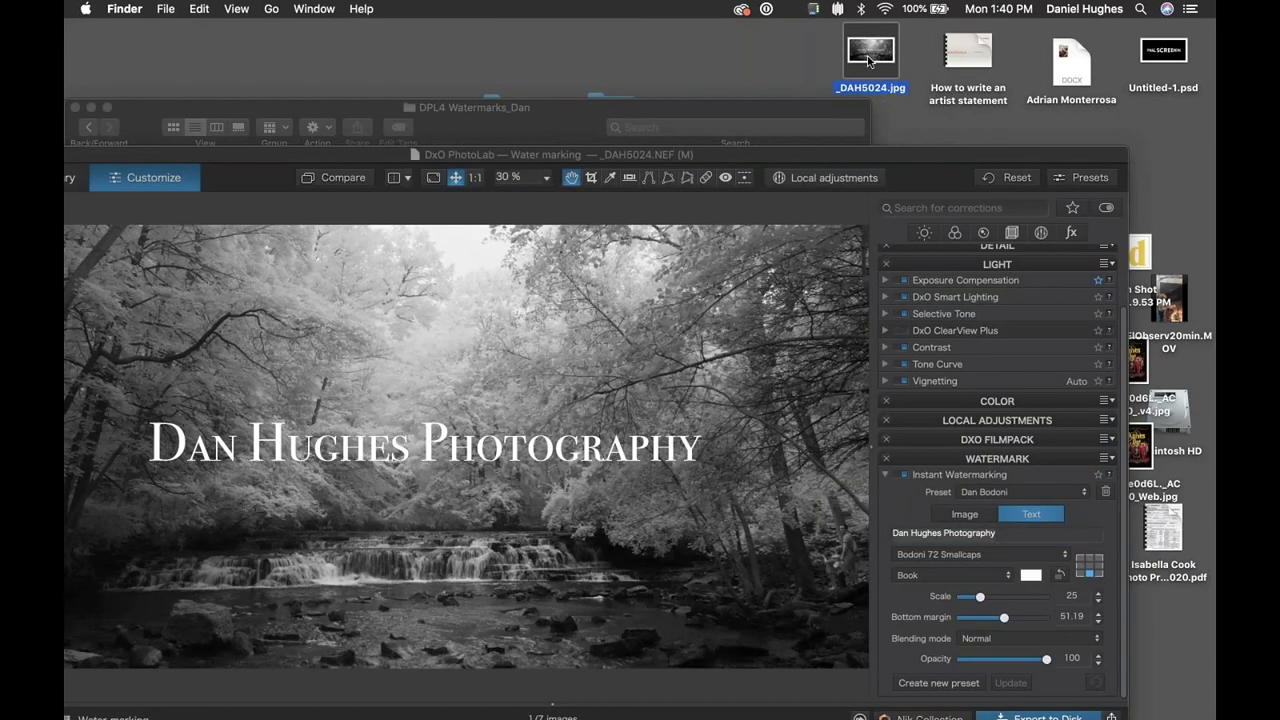
key(space)
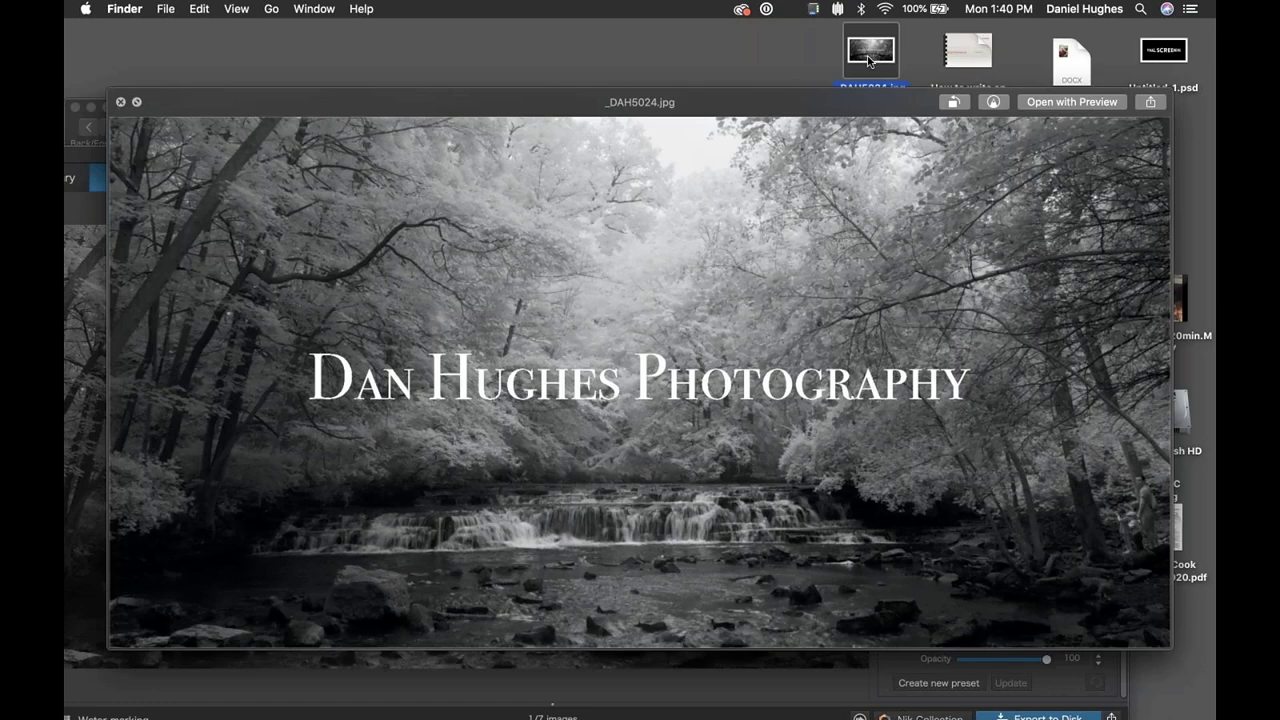
key(space)
double_click(725, 157)
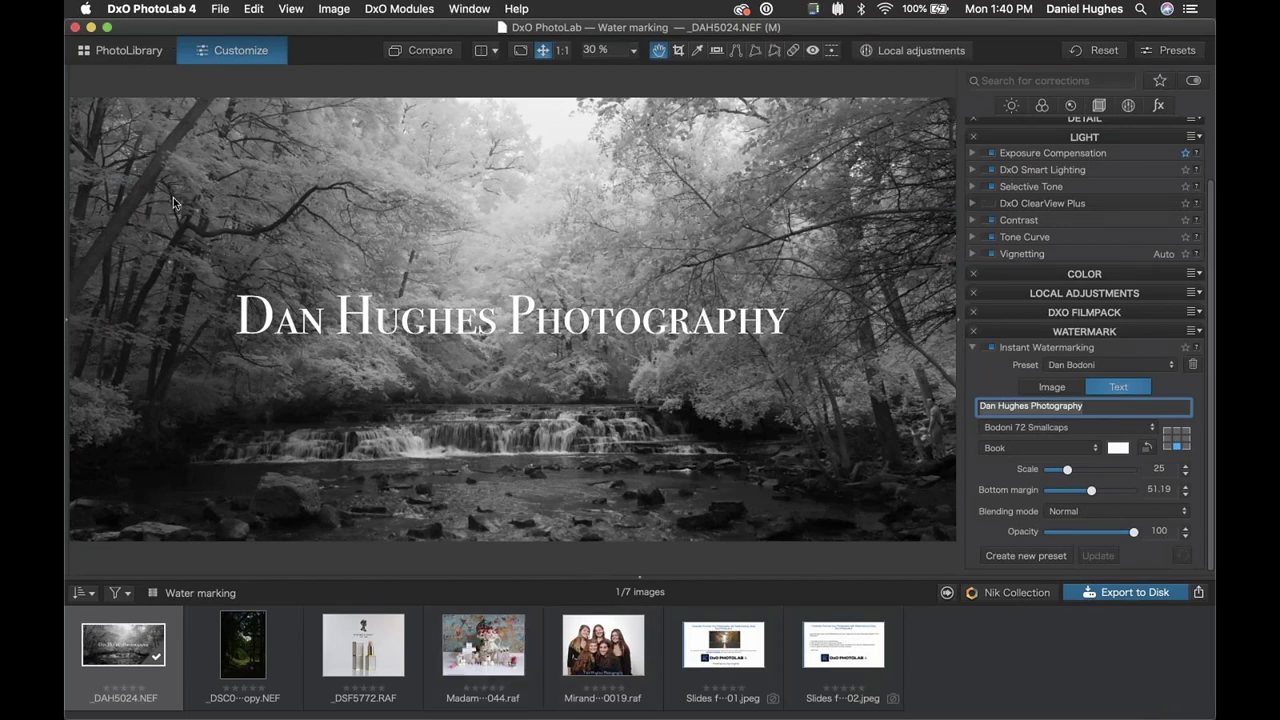
Step: Open the house jpegs folder of the Christmas card shoot in the photo library
key(super+l)
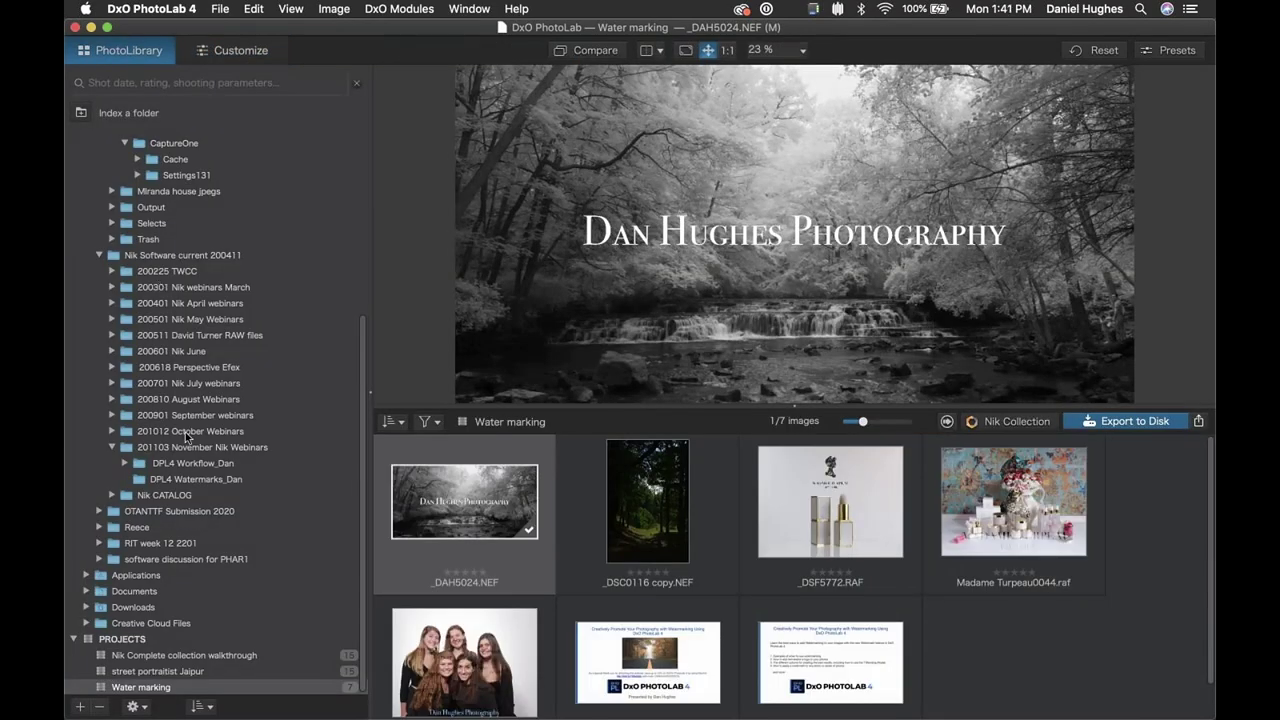
scroll(124, 240, up, 2)
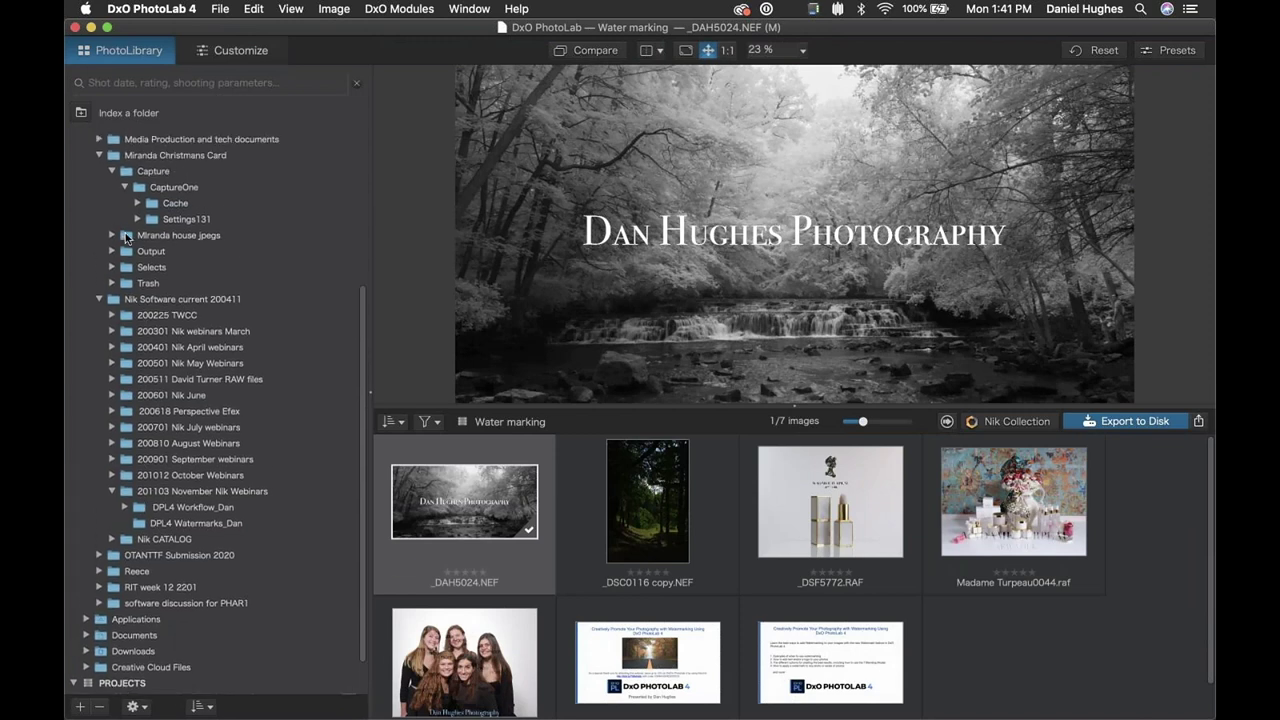
click(125, 237)
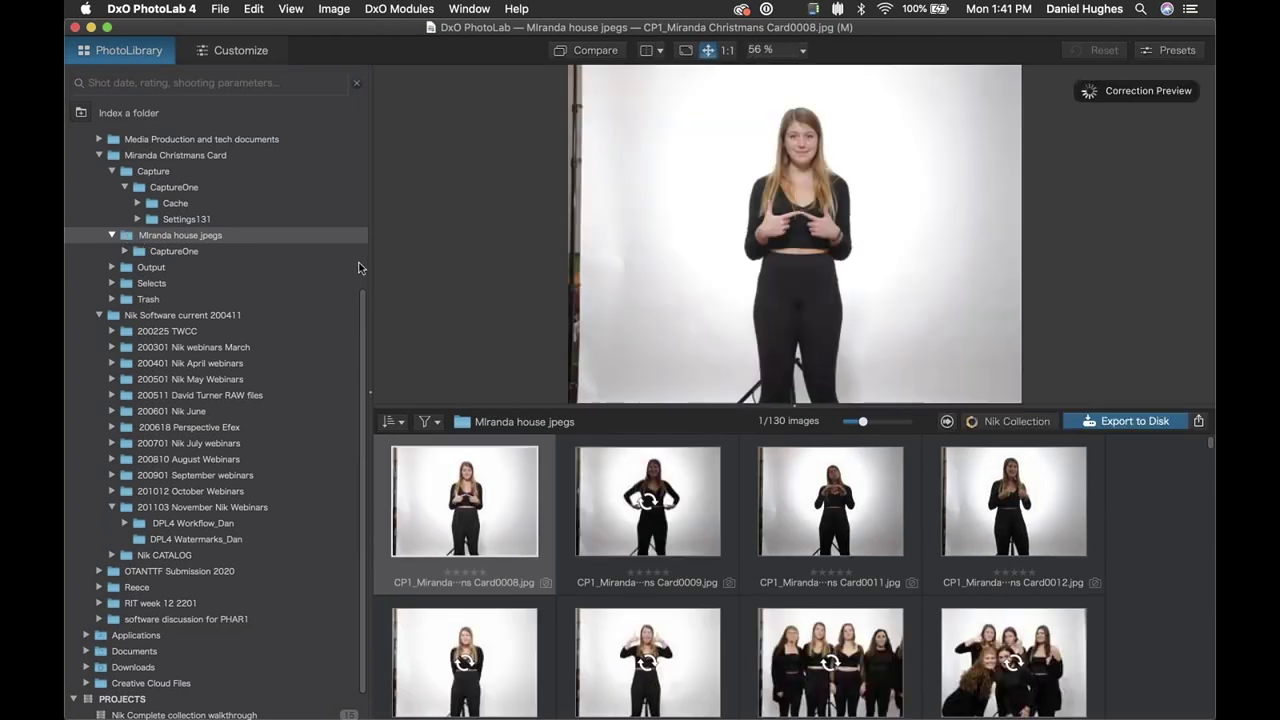
scroll(786, 597, down, 5)
scroll(786, 595, up, 2)
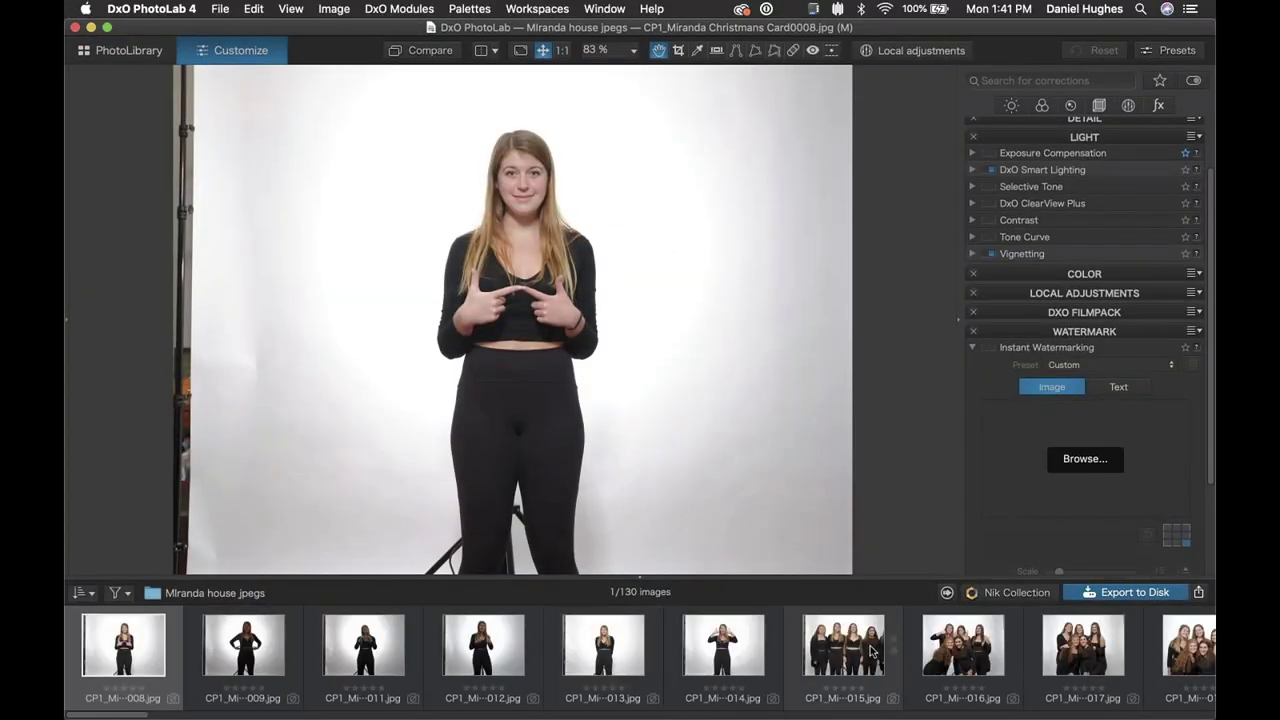
Step: Select the consecutive group photos from Card0022.jpg through Card0032.jpg for customizing
scroll(872, 651, right, 5)
click(872, 651)
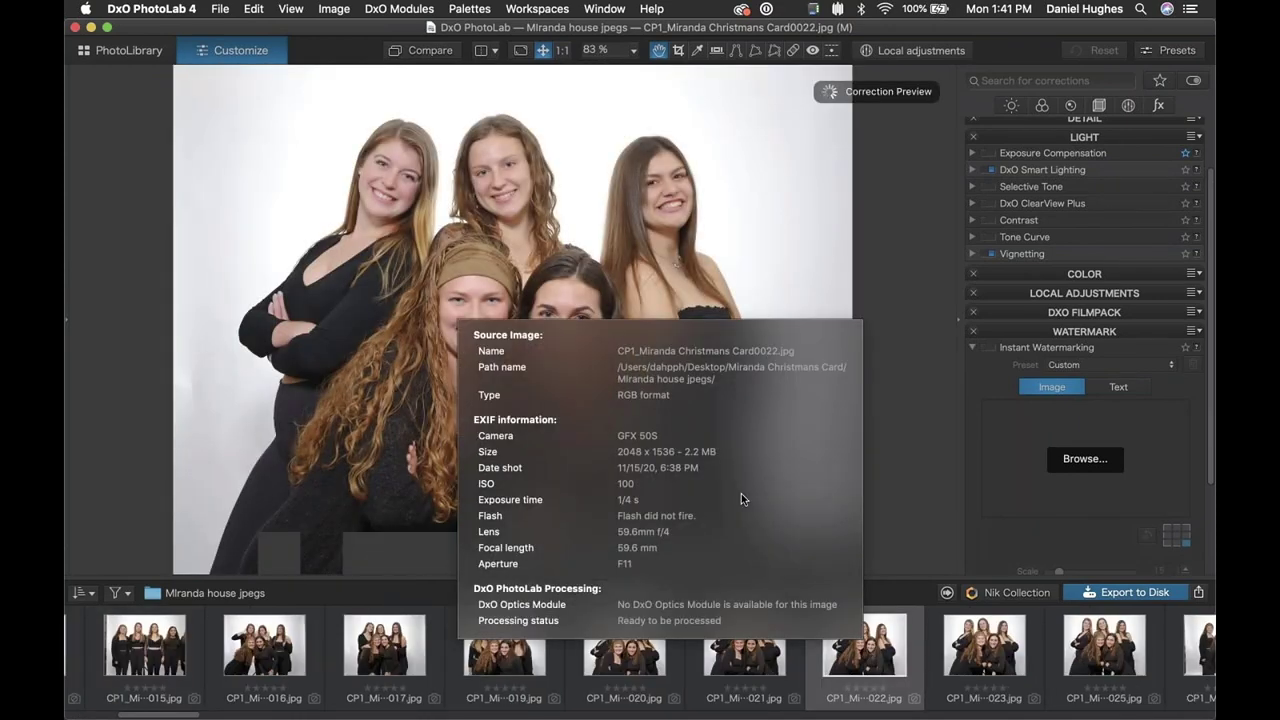
mouse_move(833, 627)
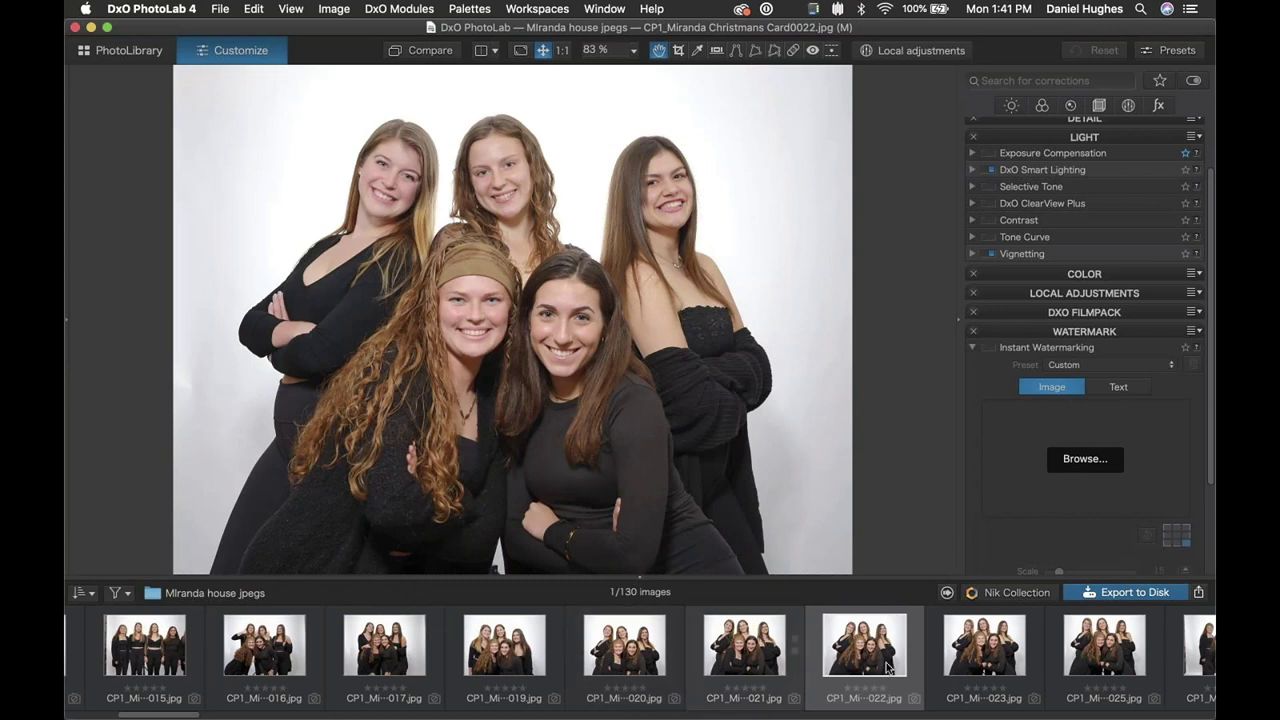
scroll(900, 660, right, 2)
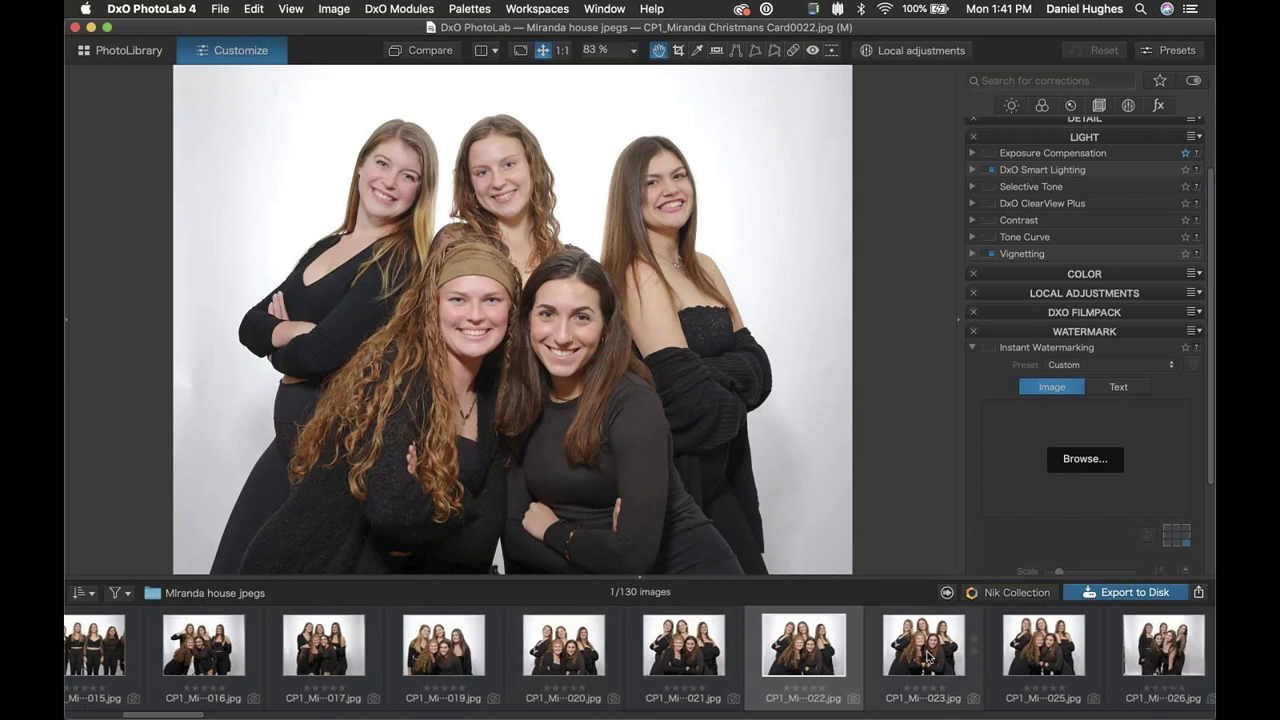
scroll(928, 656, right, 5)
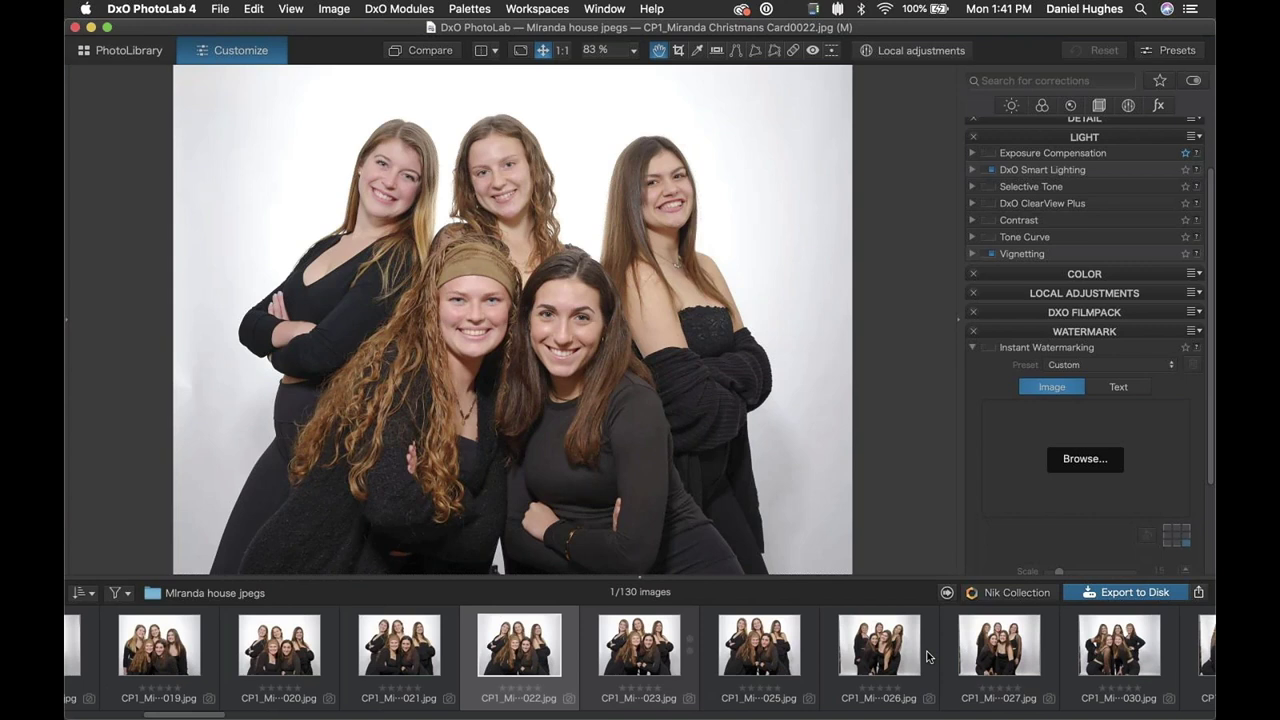
scroll(929, 656, right, 2)
shift+click(1195, 650)
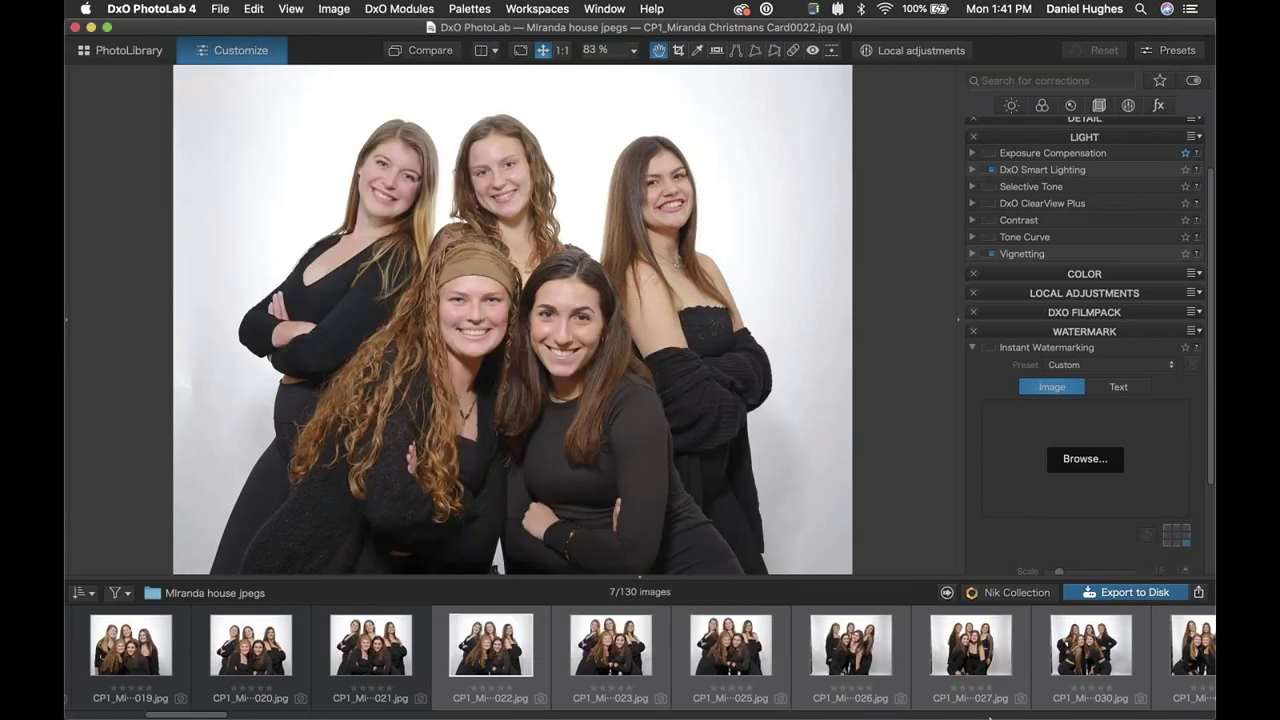
mouse_move(985, 675)
Step: Start a disk export of the selected photos and set the subfolder to the subject's first name followed by "and friends"
click(1122, 593)
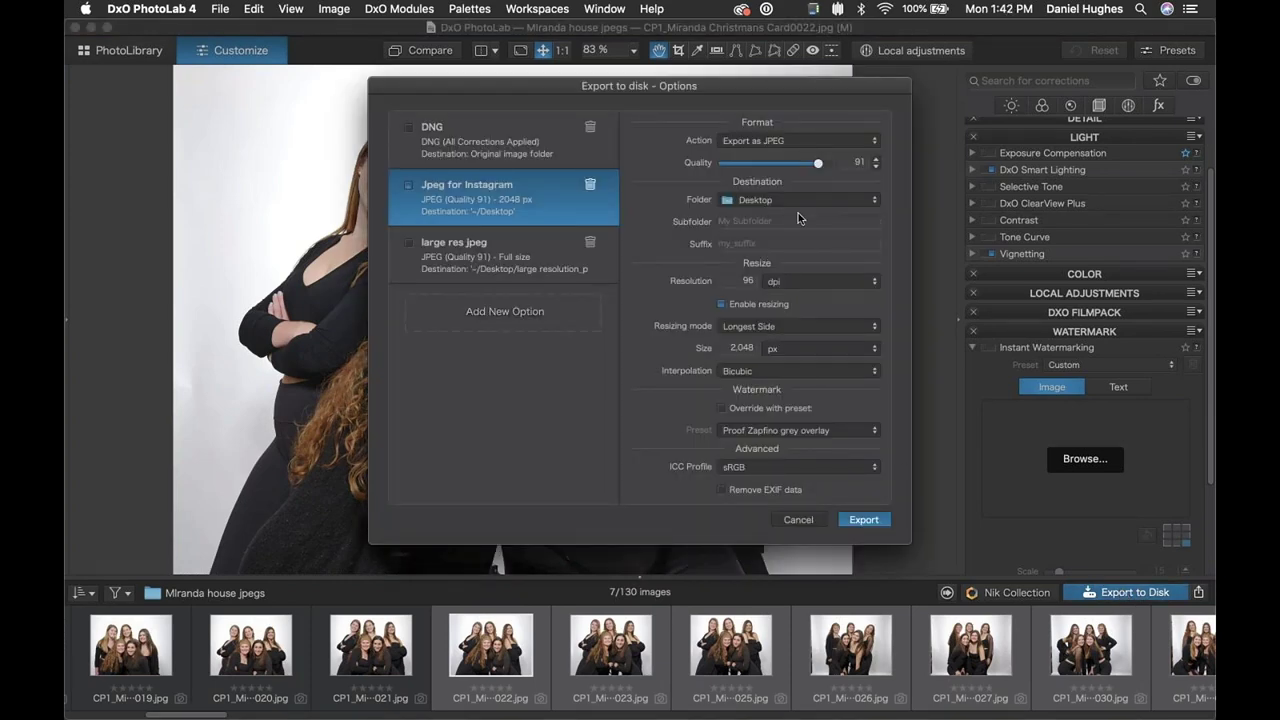
click(754, 222)
text(Miranda and firends)
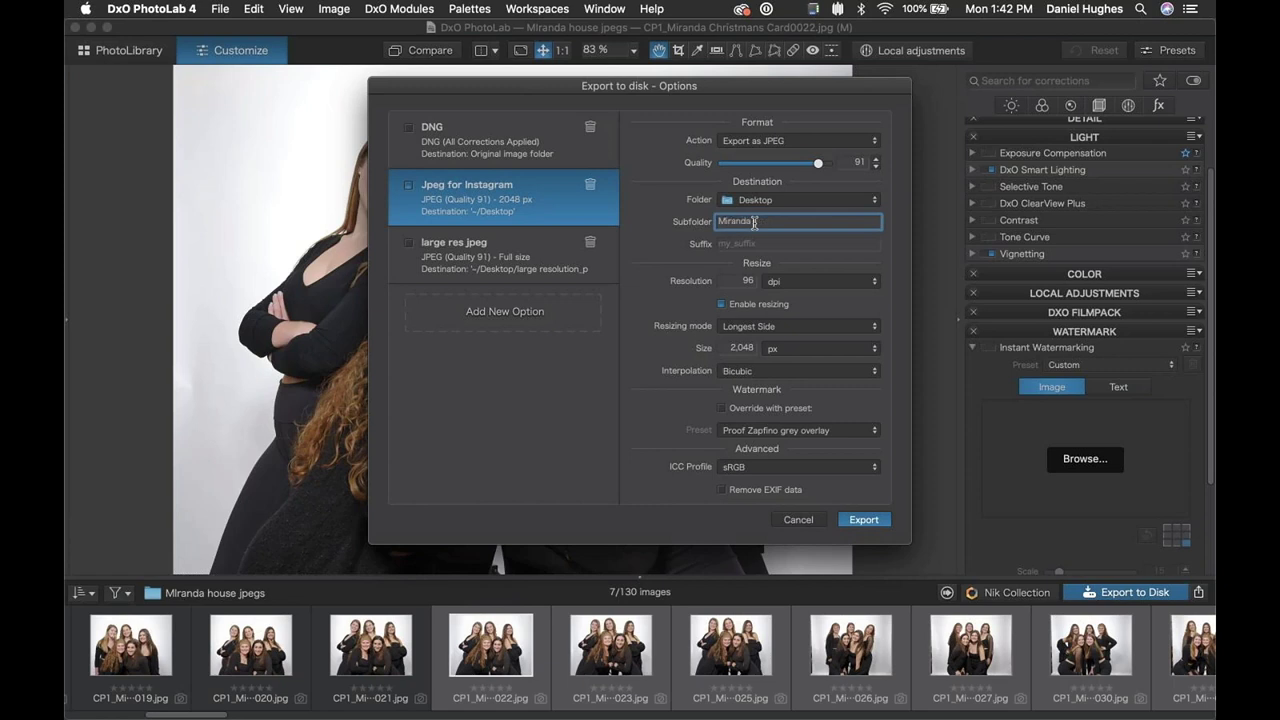
key(BackSpace)
key(BackSpace)
key(BackSpace)
key(BackSpace)
key(BackSpace)
key(BackSpace)
key(BackSpace)
text(riends)
Step: Override the watermark with the Proof Zapfino grey overlay preset and export the selected photos
click(722, 409)
click(866, 432)
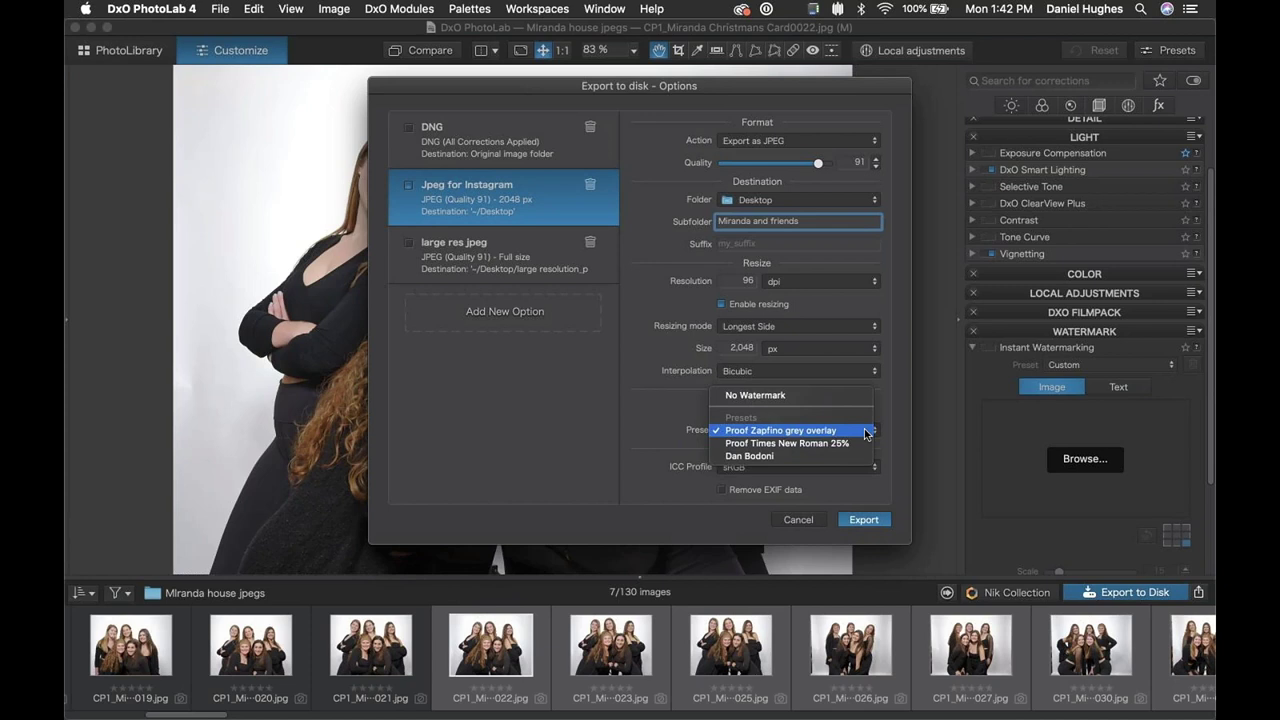
click(752, 432)
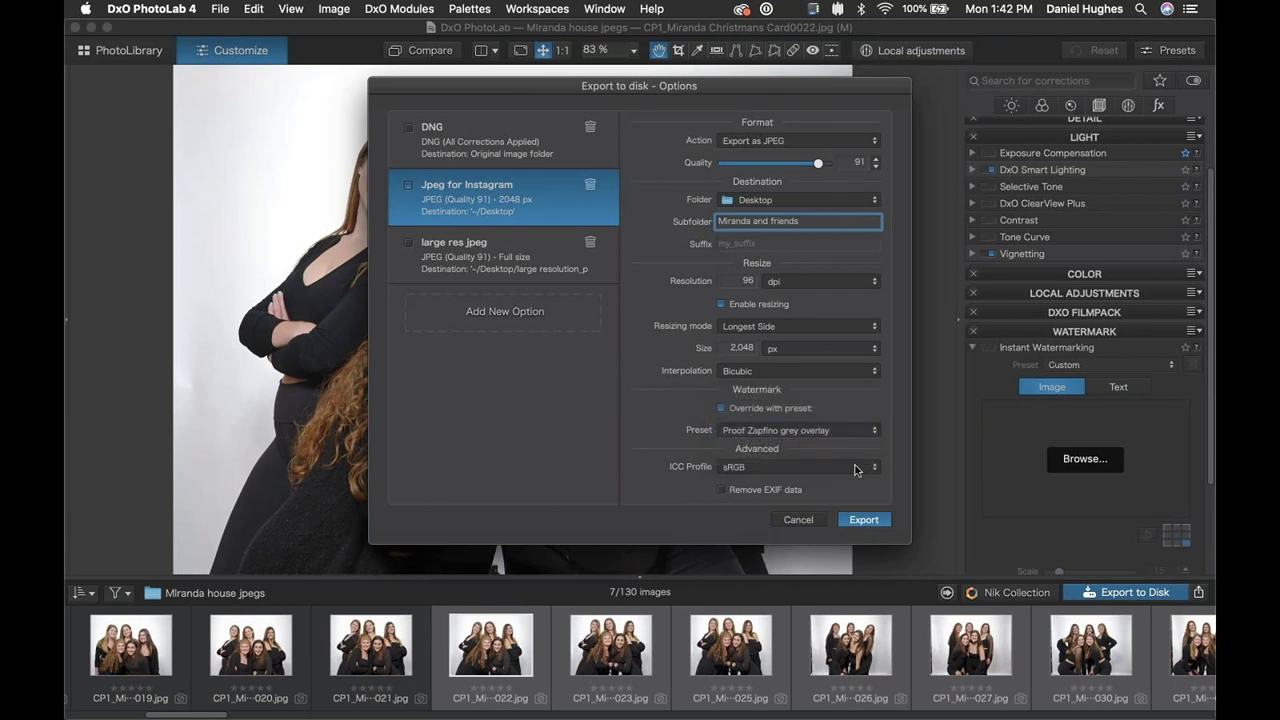
click(864, 520)
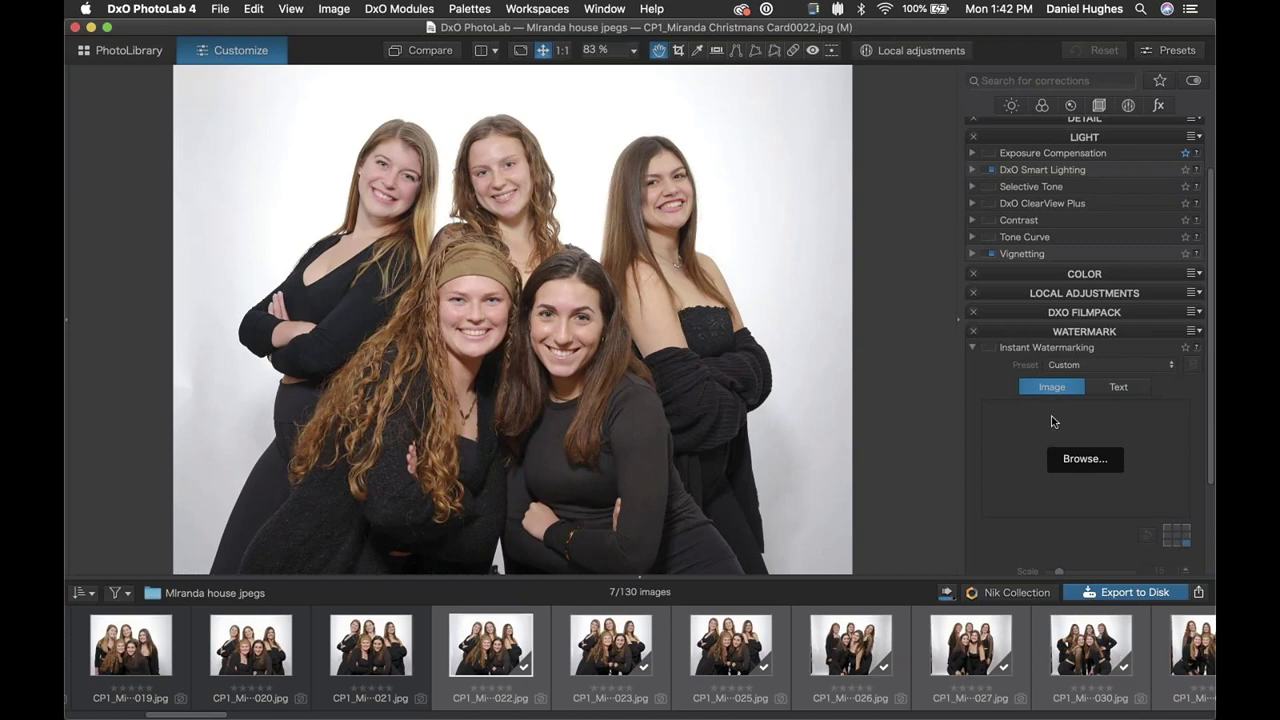
Step: Switch to the desktop, move the newly exported group photo folder to a clearer spot, and open it in Finder
click(90, 30)
click(771, 52)
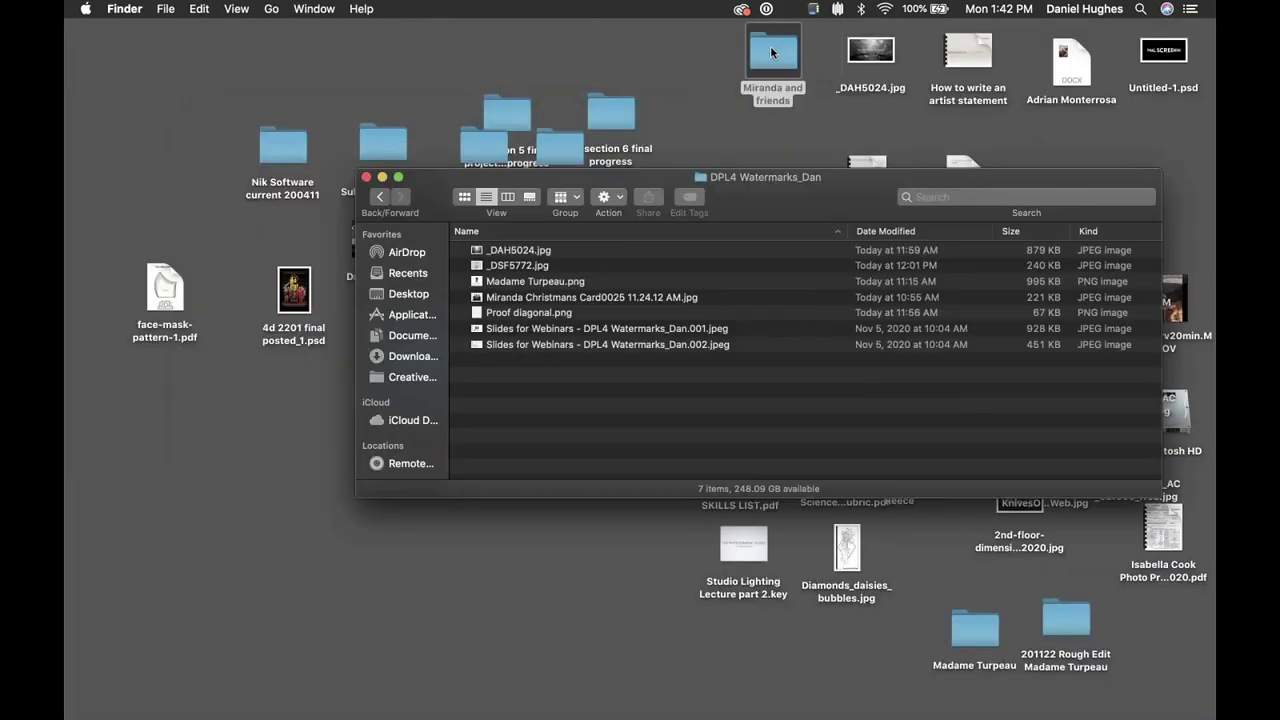
drag(771, 52, 781, 72)
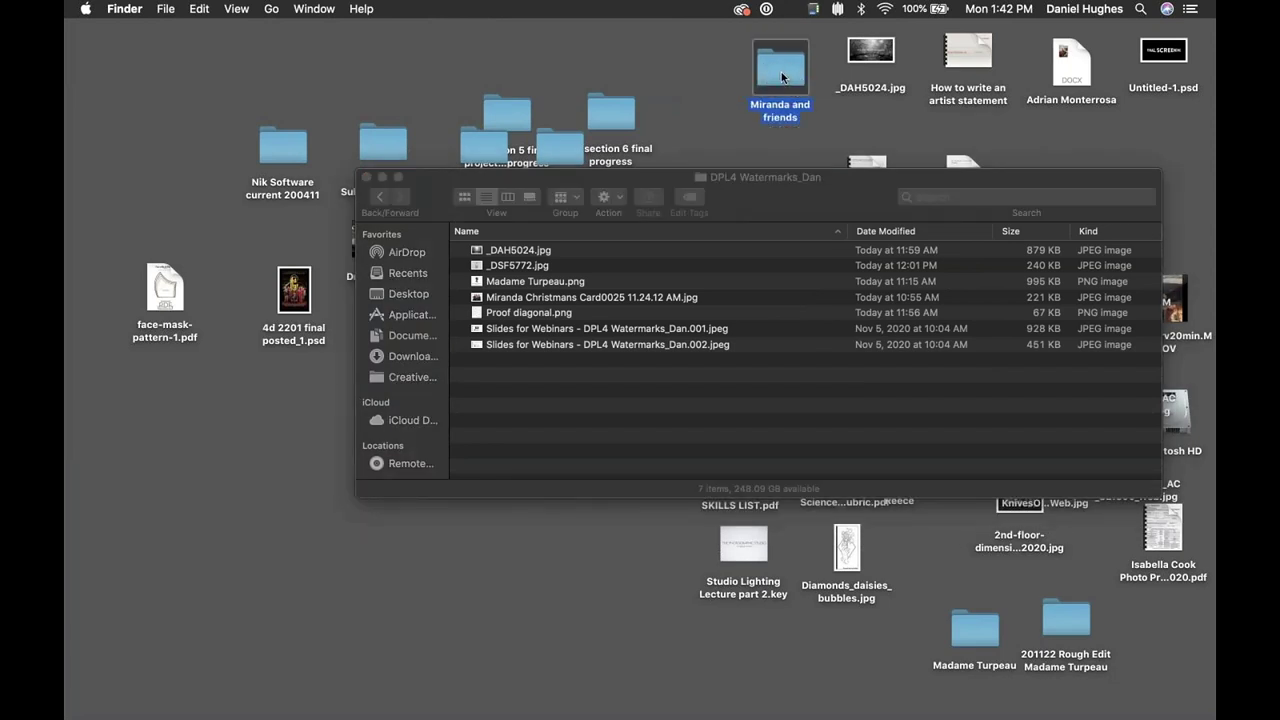
double_click(781, 72)
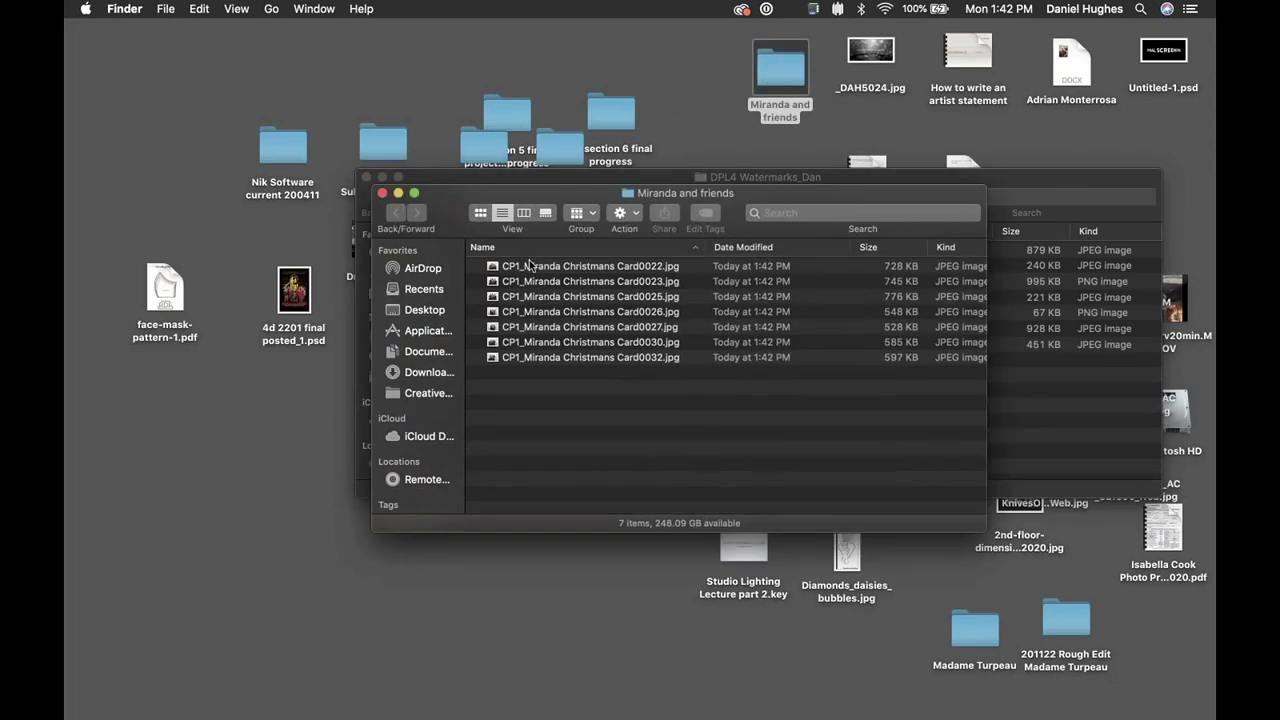
Step: Preview the exported group photos starting with Card0022.jpg, browse through them to check the proof watermark, and close the preview
click(530, 266)
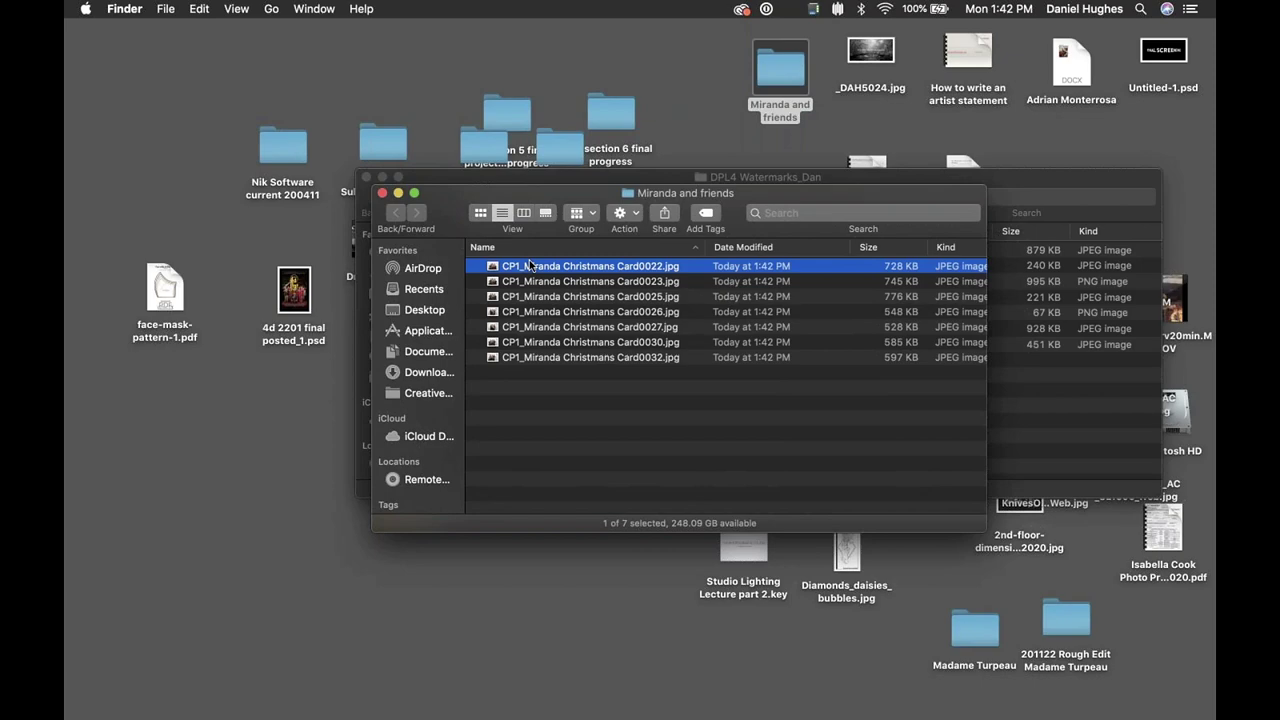
key(space)
key(Down)
key(Down)
key(Down)
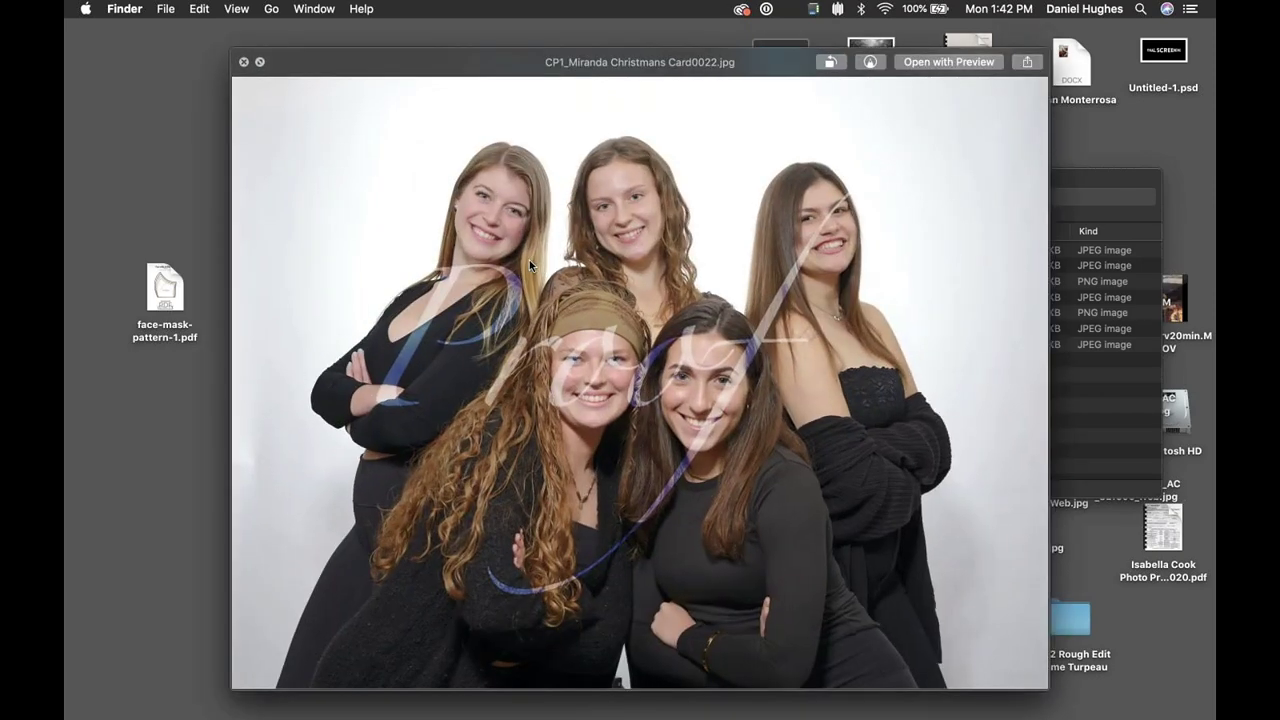
key(Down)
key(Down)
key(Up)
key(Up)
key(Up)
key(Up)
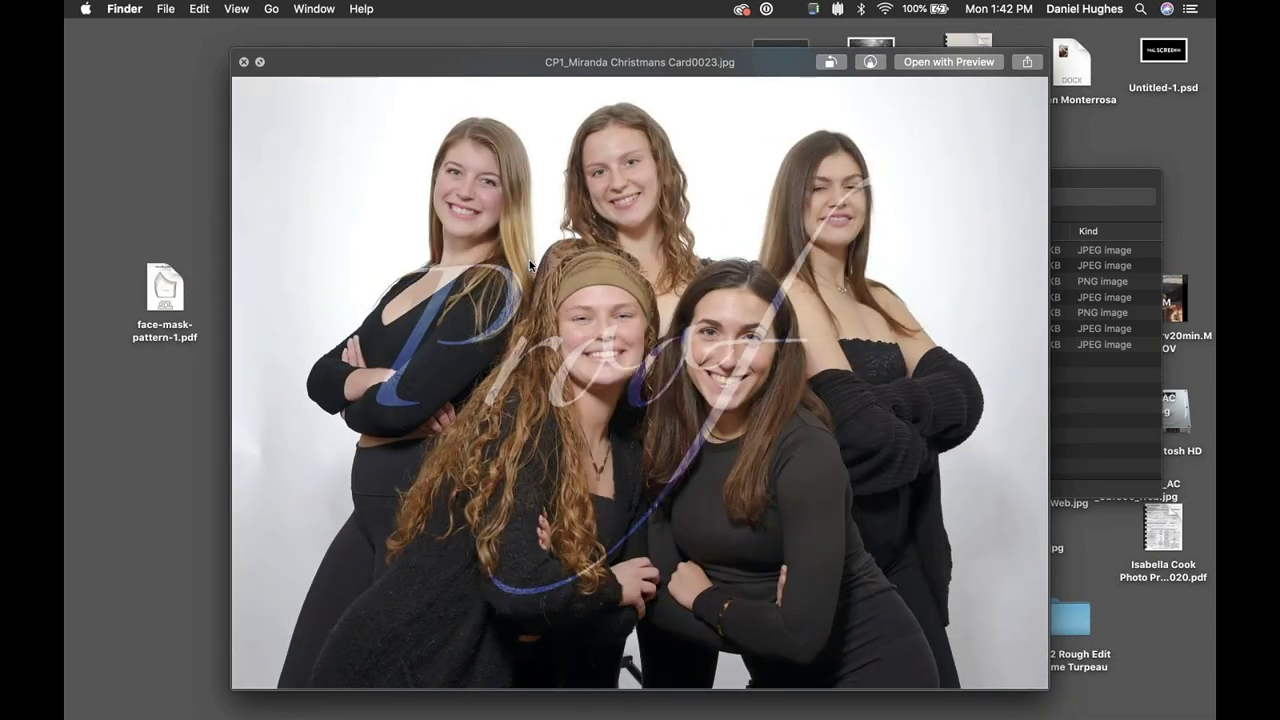
key(space)
click(701, 446)
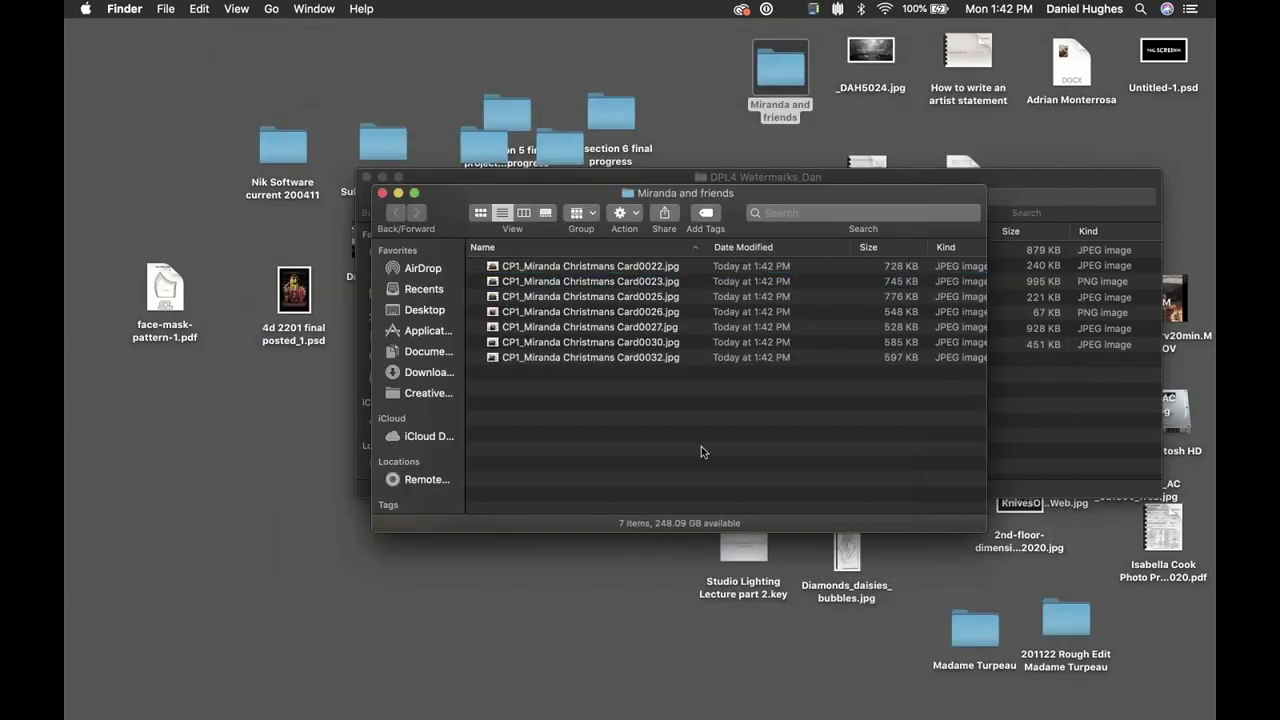
Step: Switch to DxO PhotoLab and open the Water marking project in the photo library
mouse_move(648, 706)
click(389, 704)
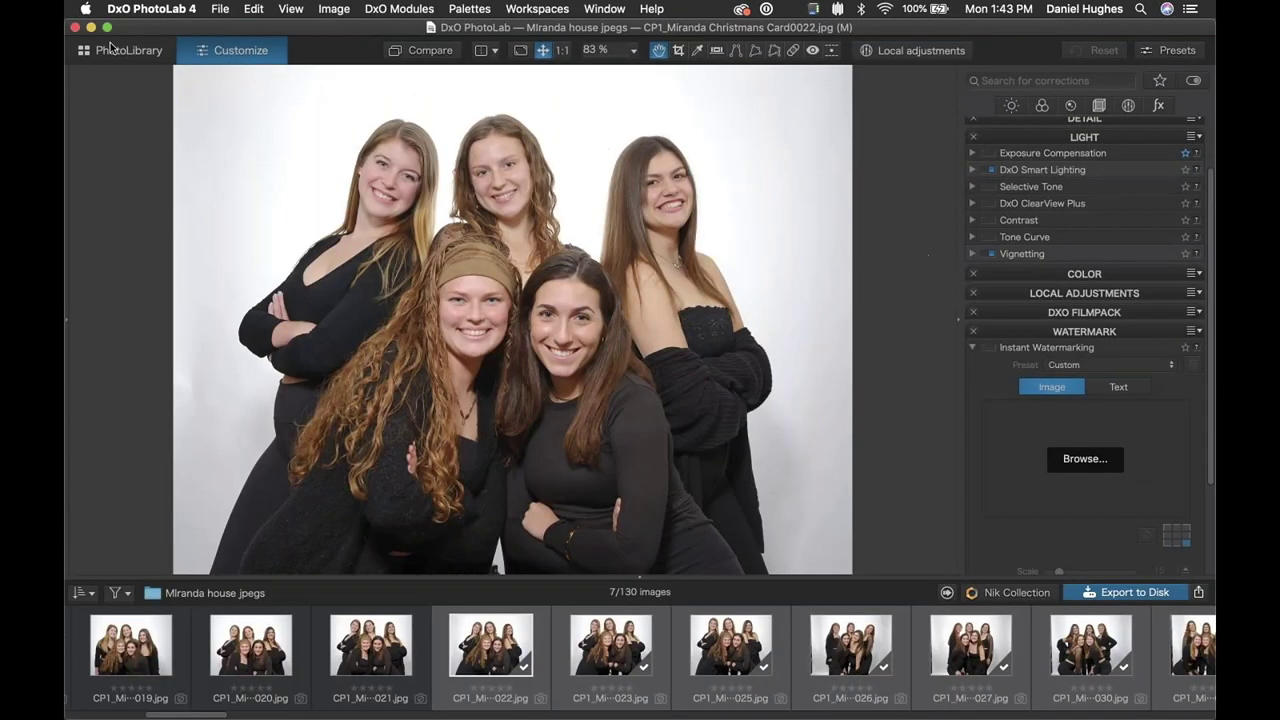
click(112, 47)
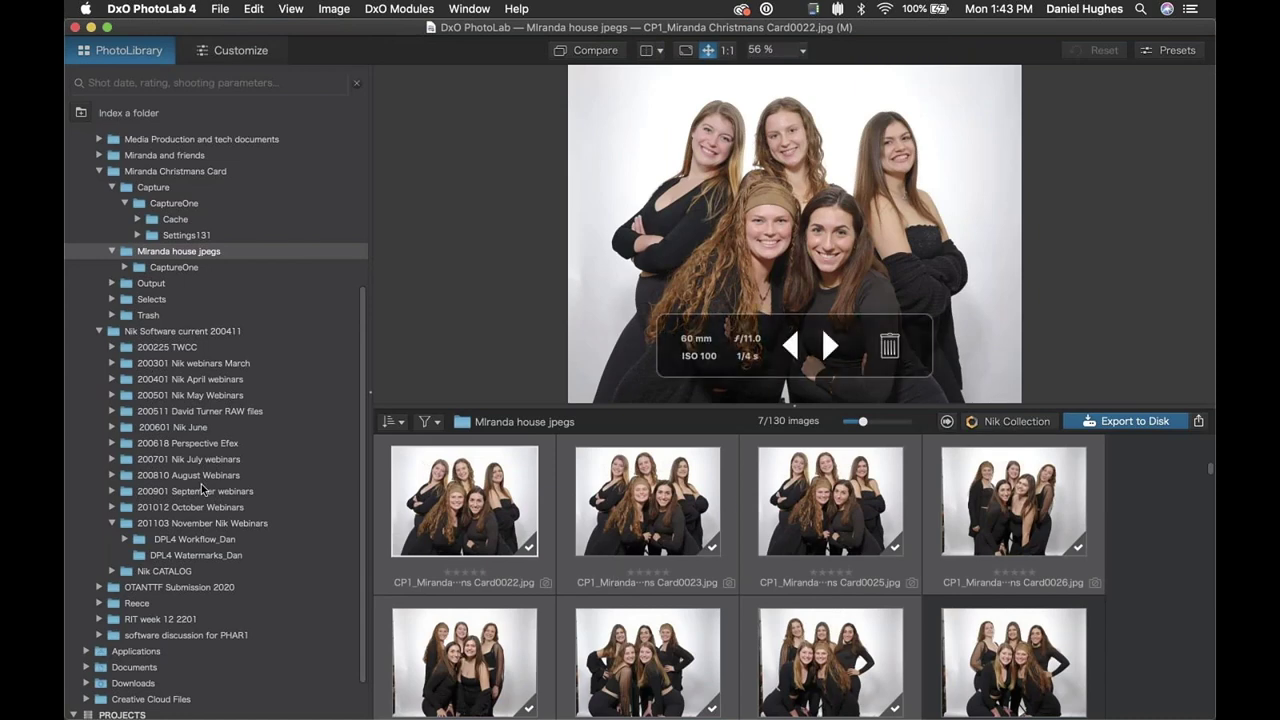
scroll(203, 489, down, 3)
scroll(143, 712, up, 1)
click(143, 712)
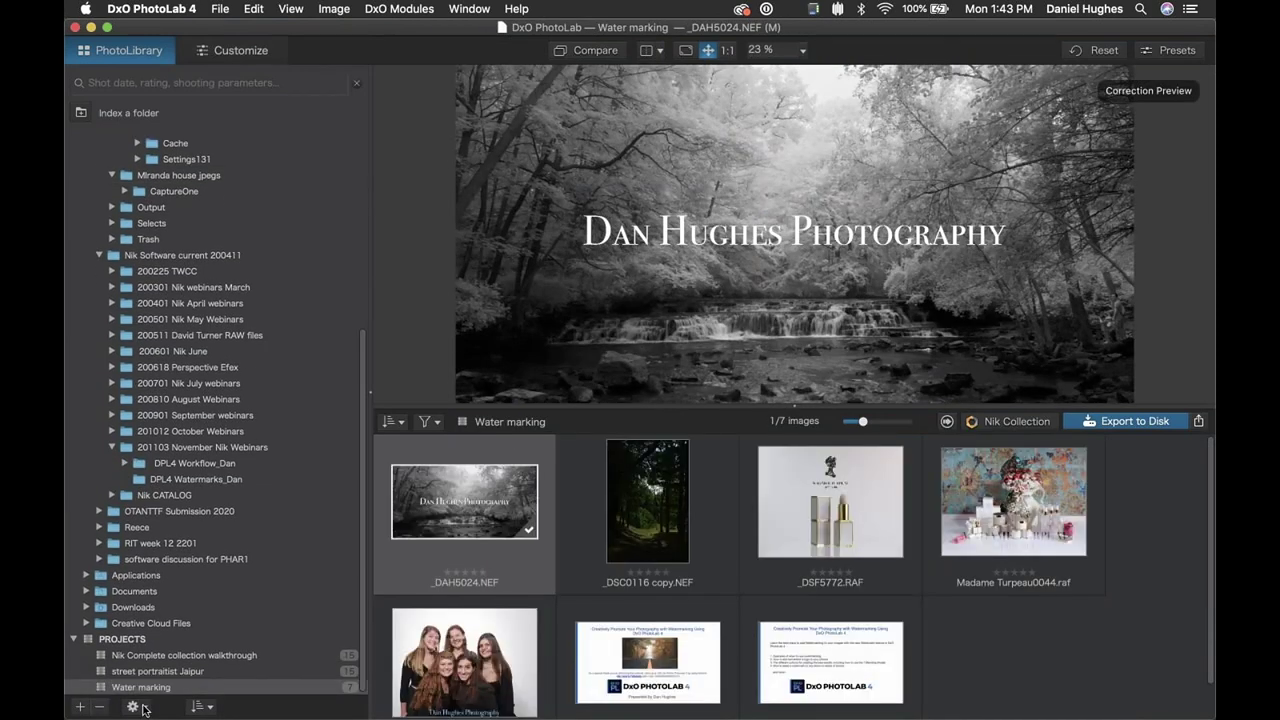
Step: Open _DSC0116 copy.NEF for customizing and load Colorpictureofgeorgeastman.jpg from the Desktop as its image watermark
click(640, 492)
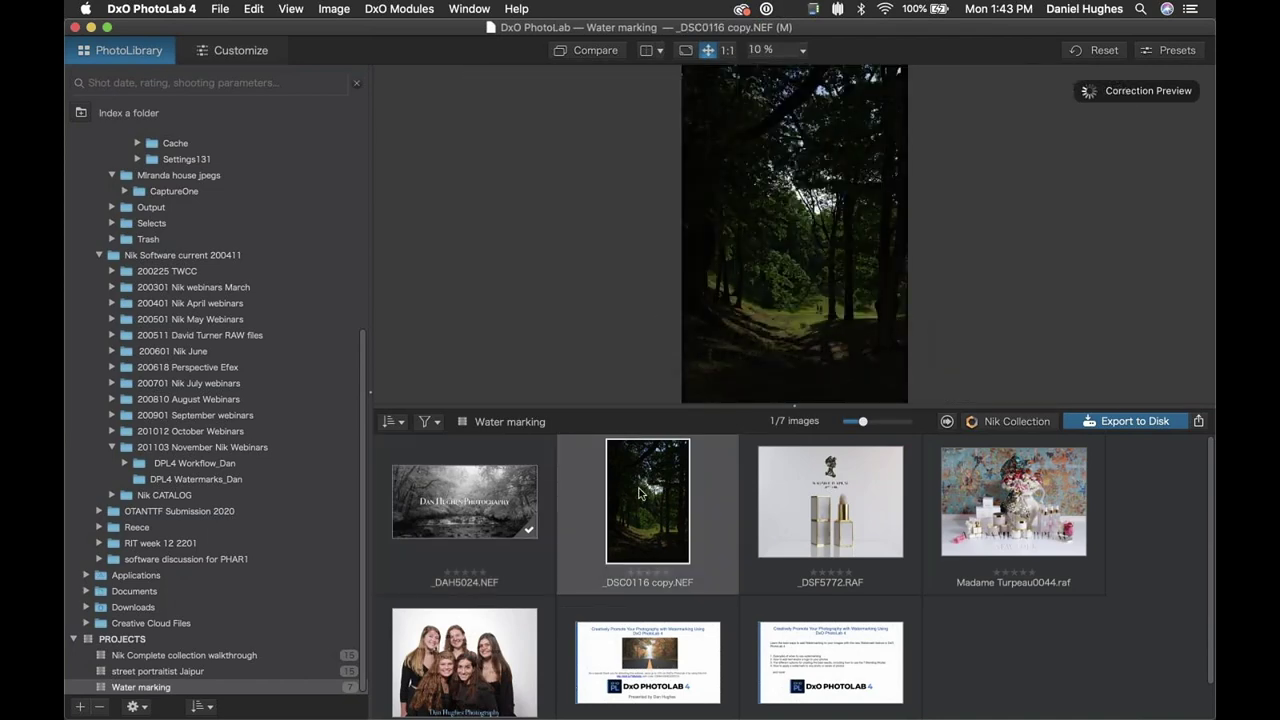
click(201, 49)
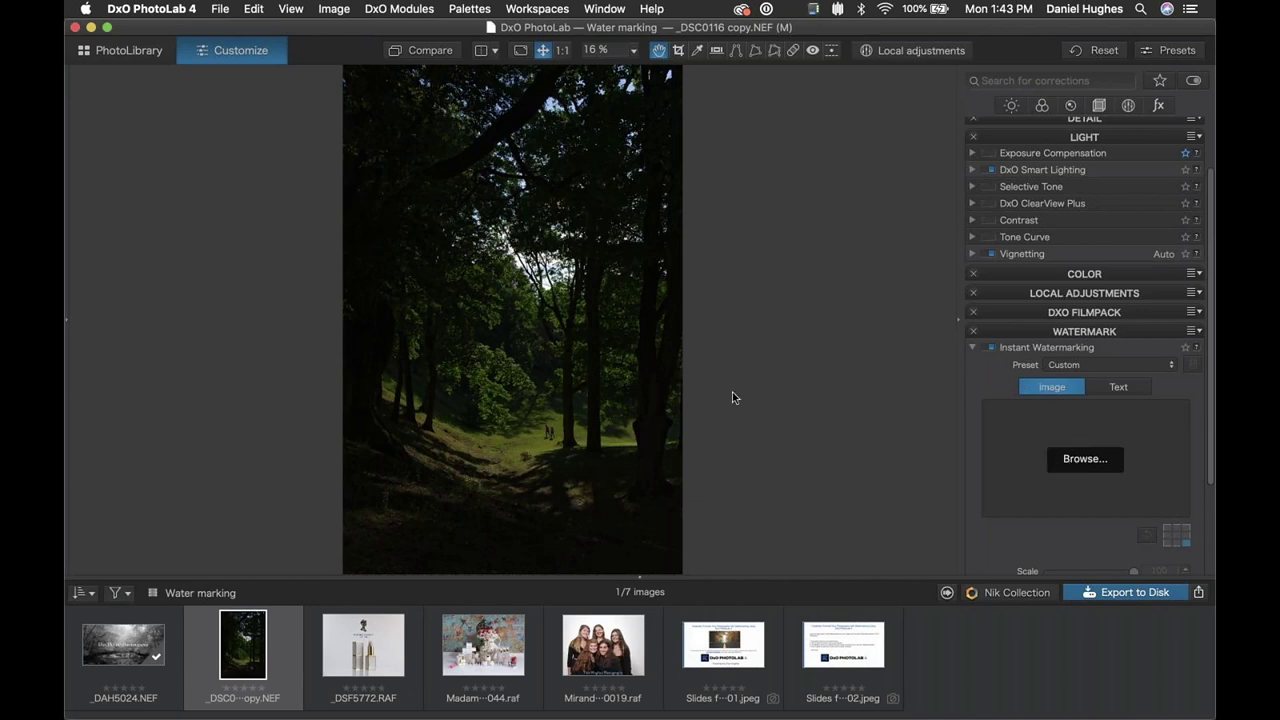
click(507, 203)
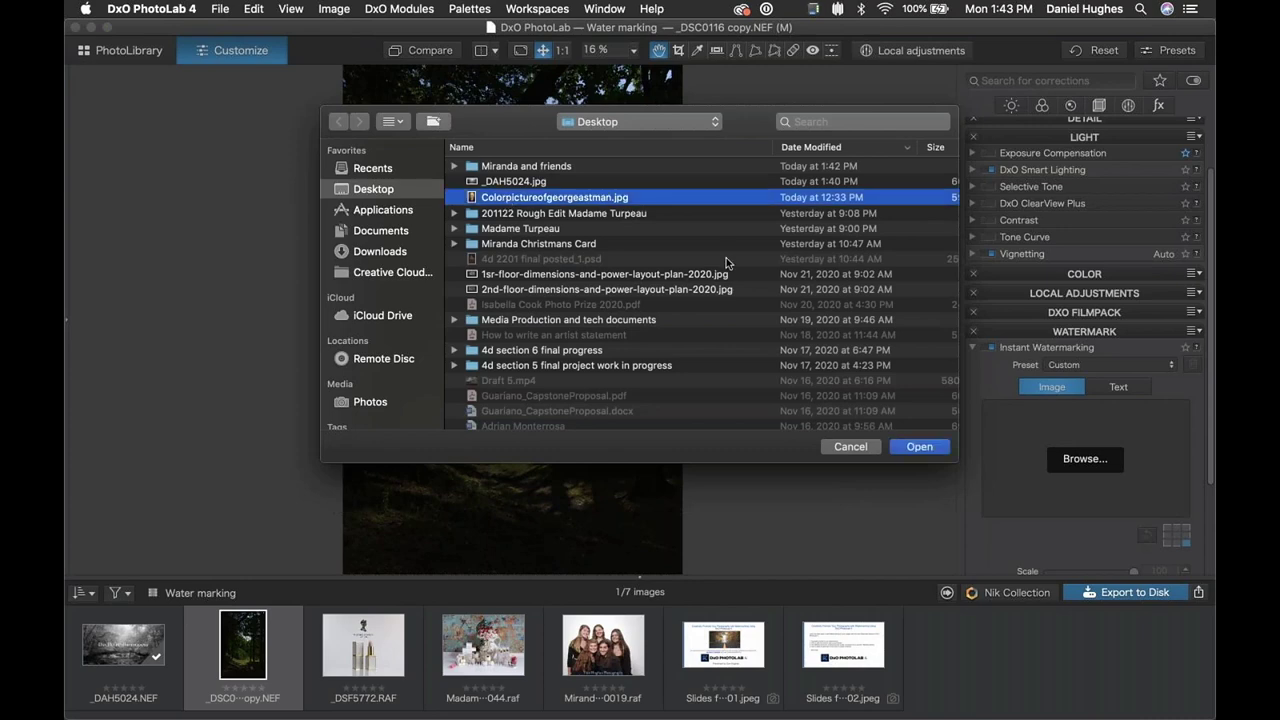
click(915, 448)
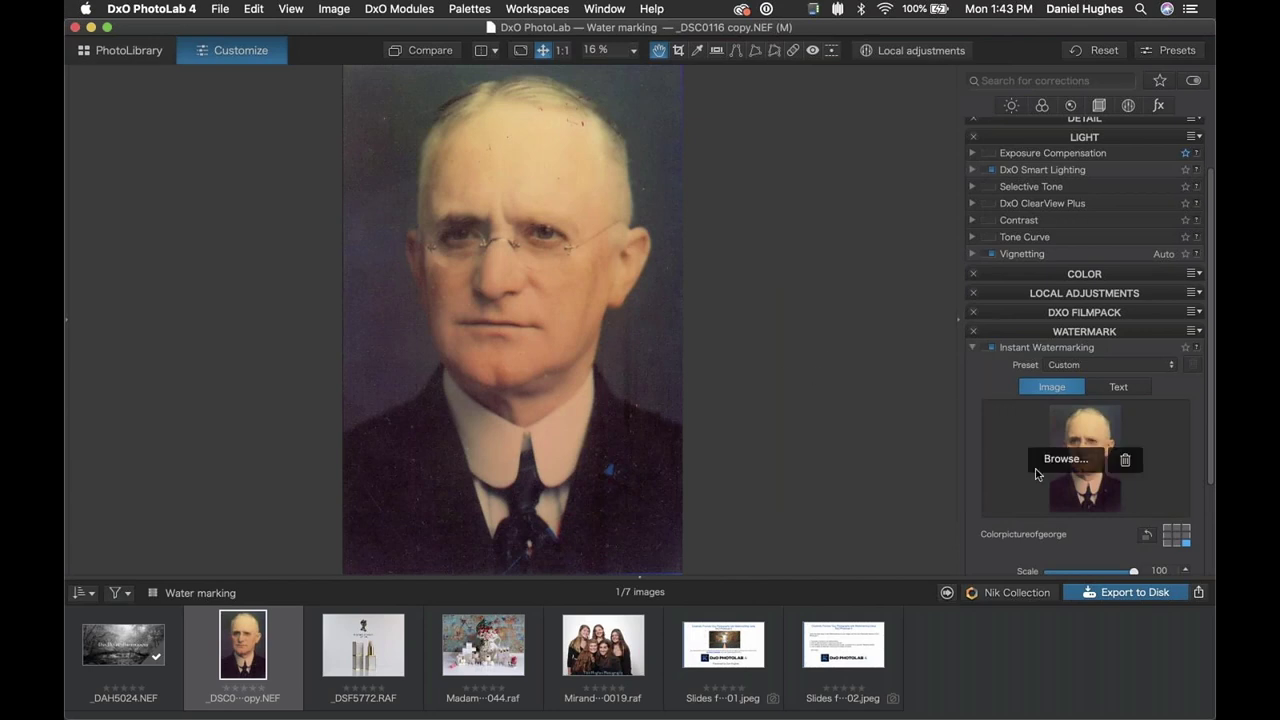
scroll(1064, 526, down, 5)
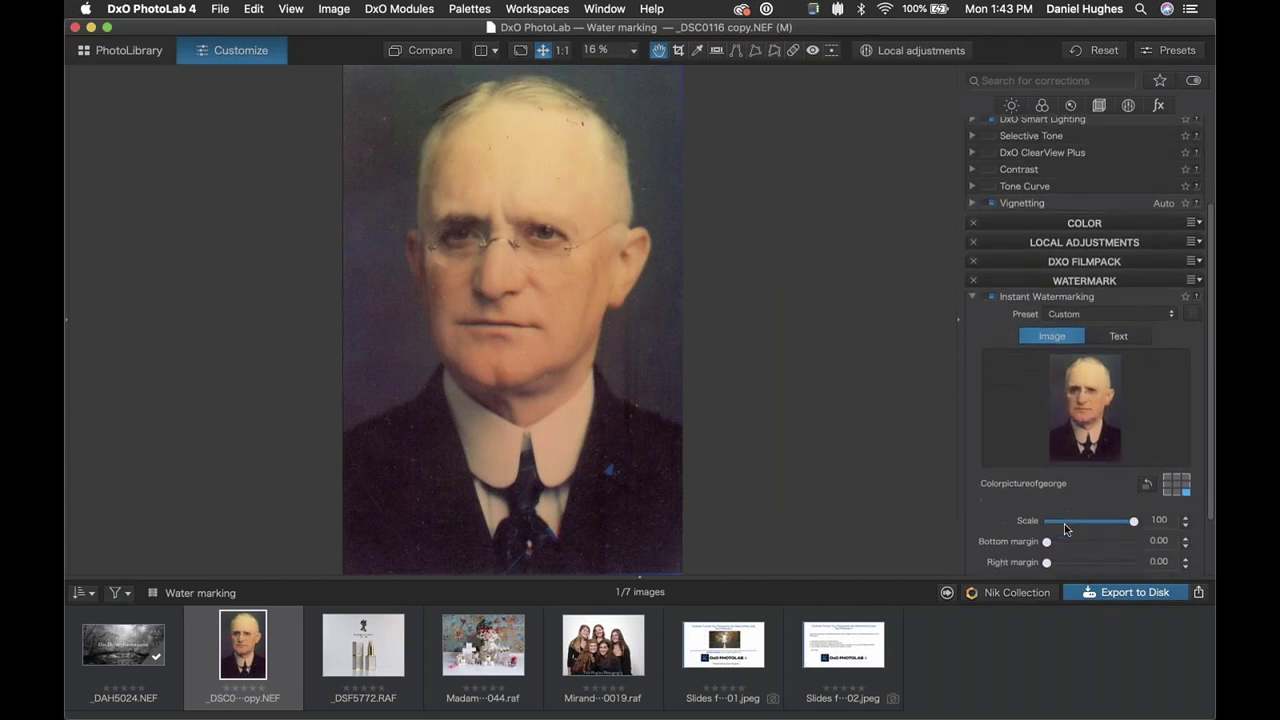
Step: Shrink the portrait watermark to scale 1 and enlarge it back to scale 100
drag(1135, 449, 1047, 448)
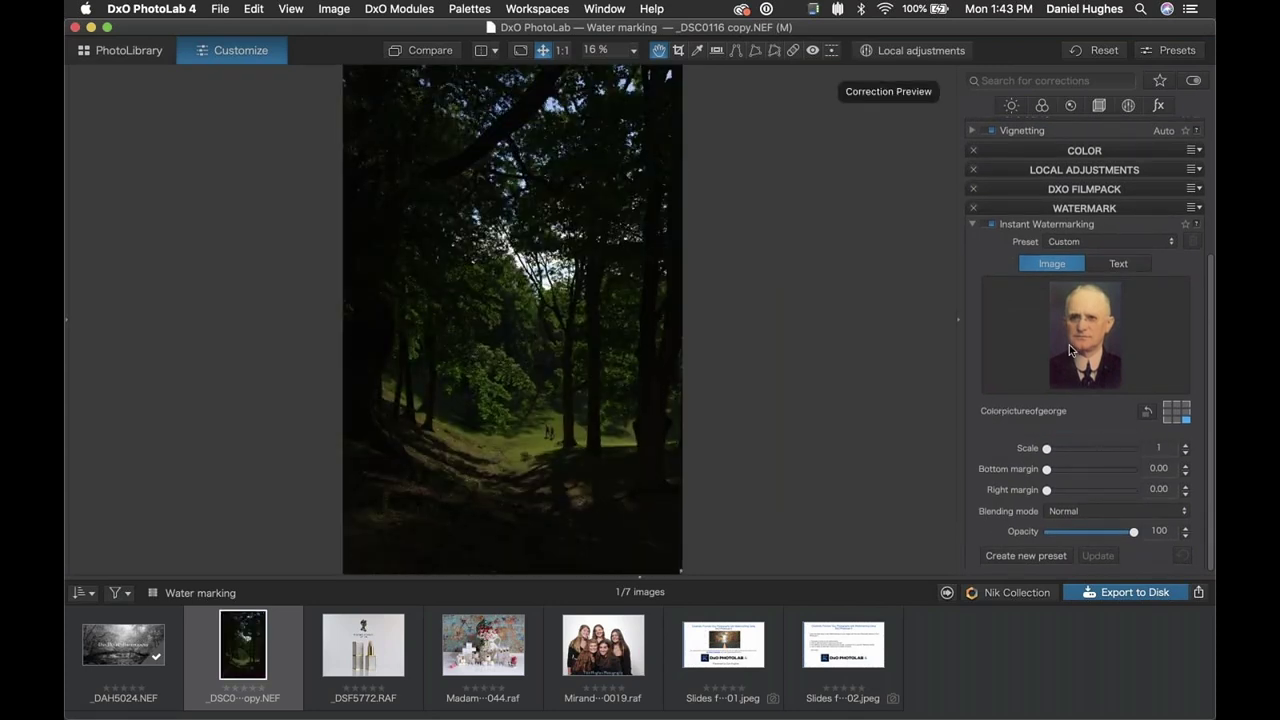
mouse_move(1069, 344)
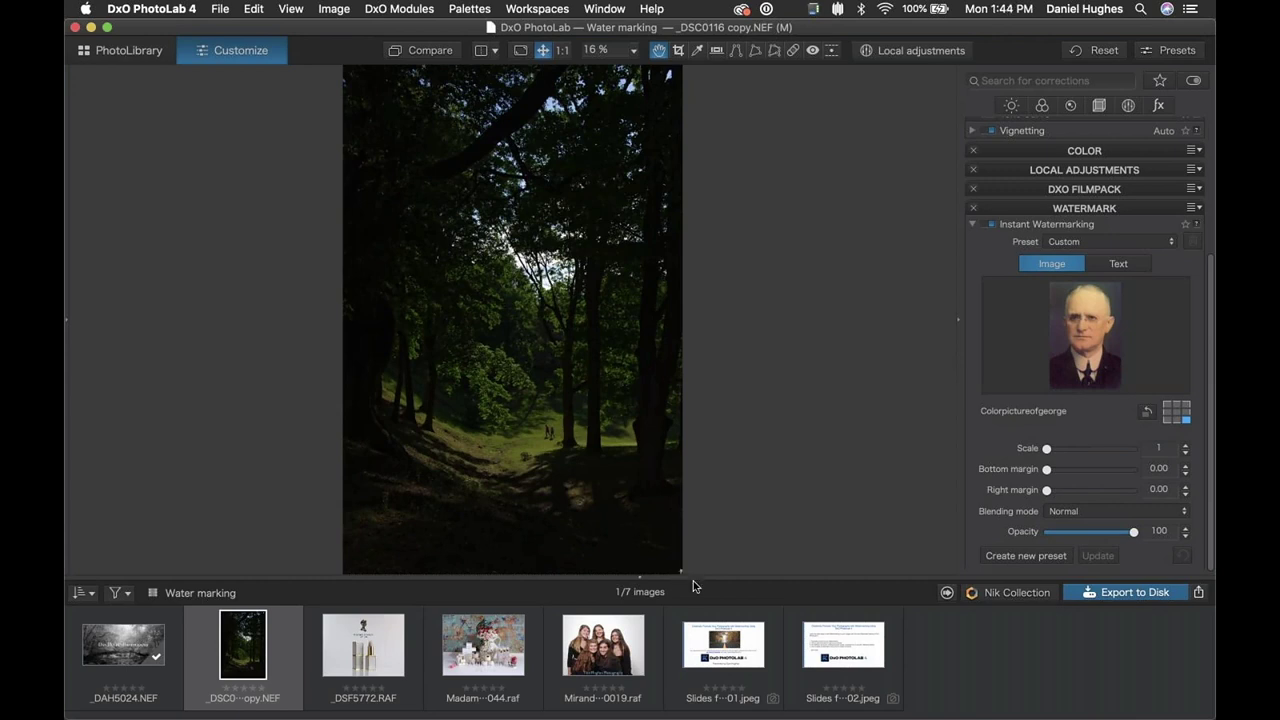
drag(1047, 451, 1140, 448)
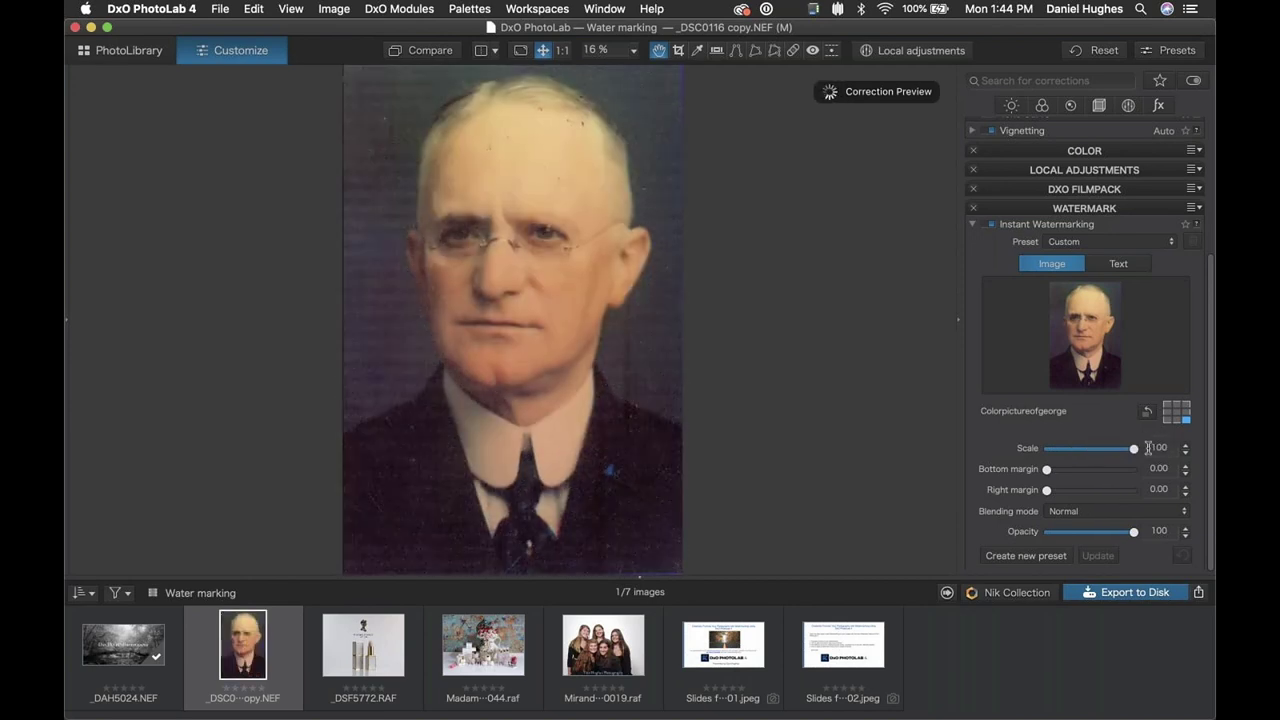
Step: Blend the portrait watermark into the forest photo, trying Overlay before settling on Screen mode with opacity 20
drag(1135, 535, 1092, 532)
click(1090, 511)
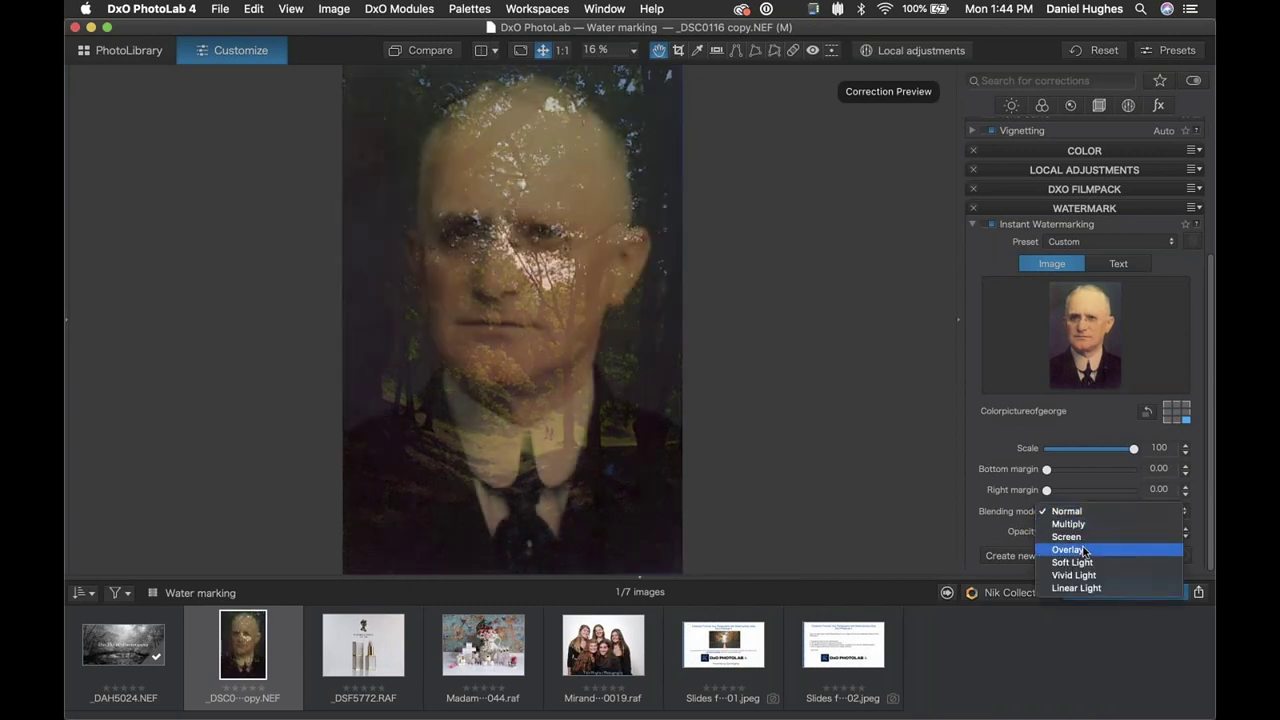
click(1084, 550)
click(1073, 508)
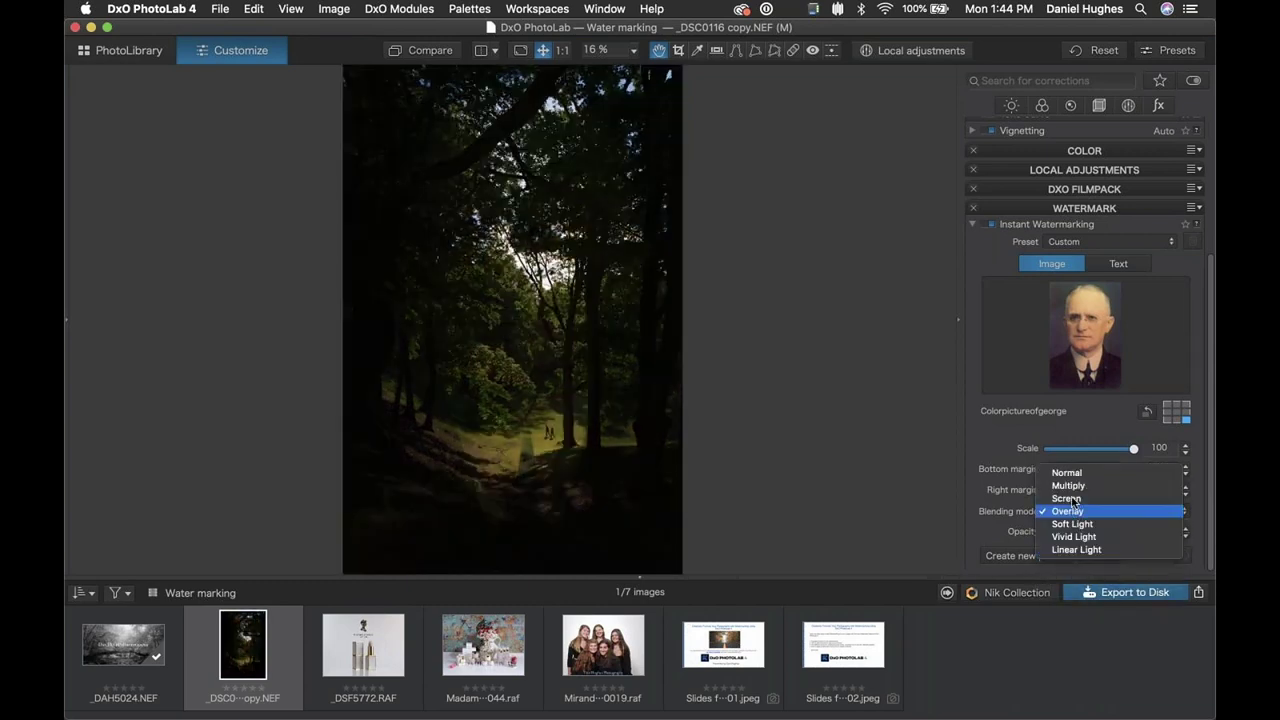
click(1067, 498)
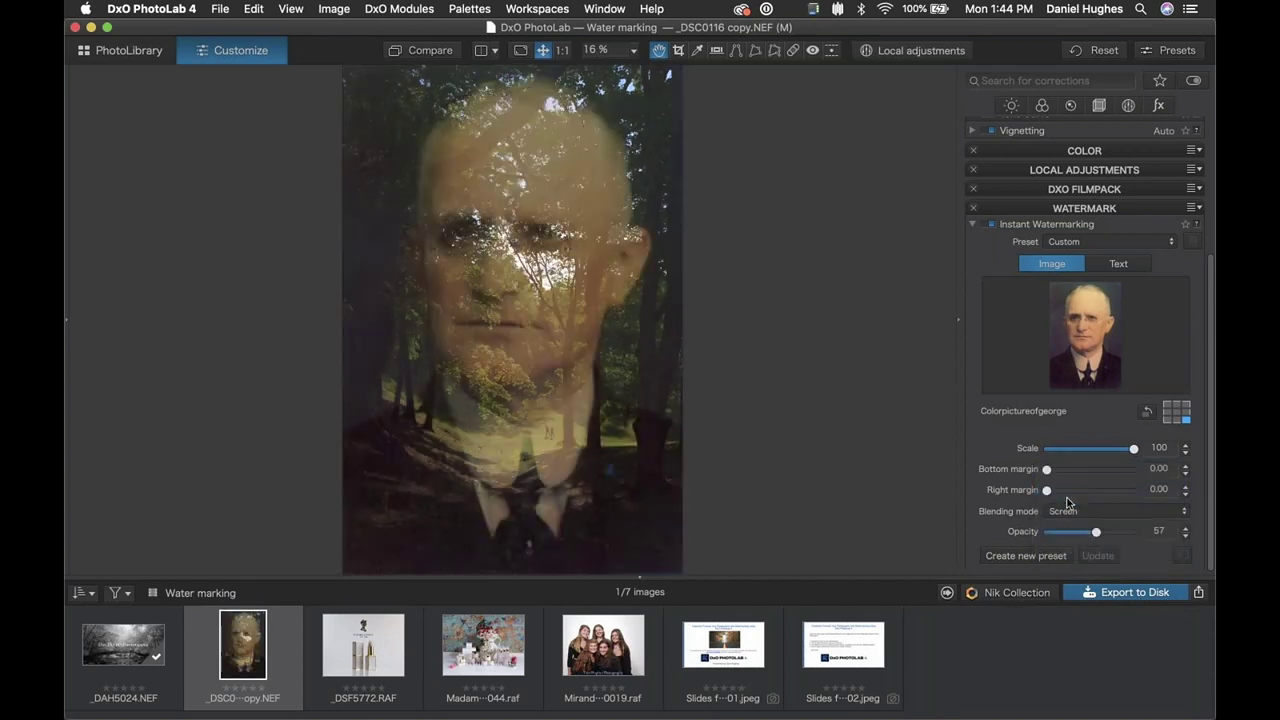
drag(1096, 532, 1067, 534)
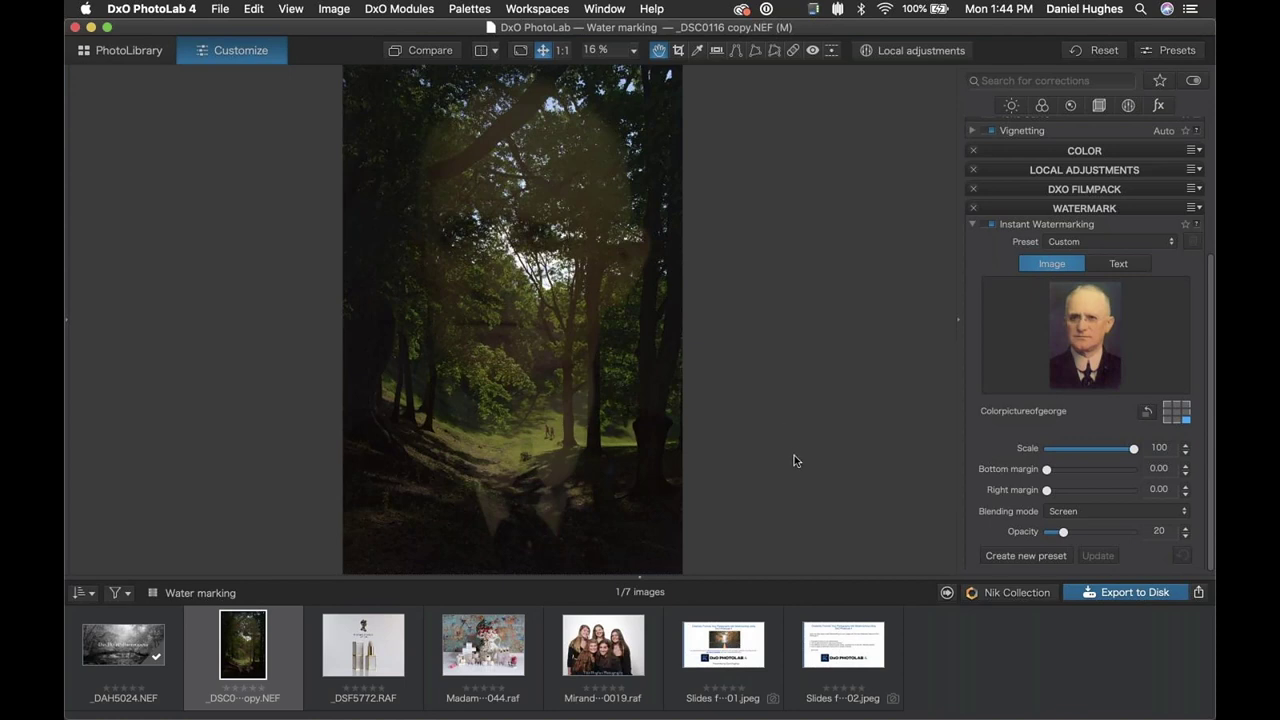
Step: Display the second webinar slide image from the Water marking project
click(851, 662)
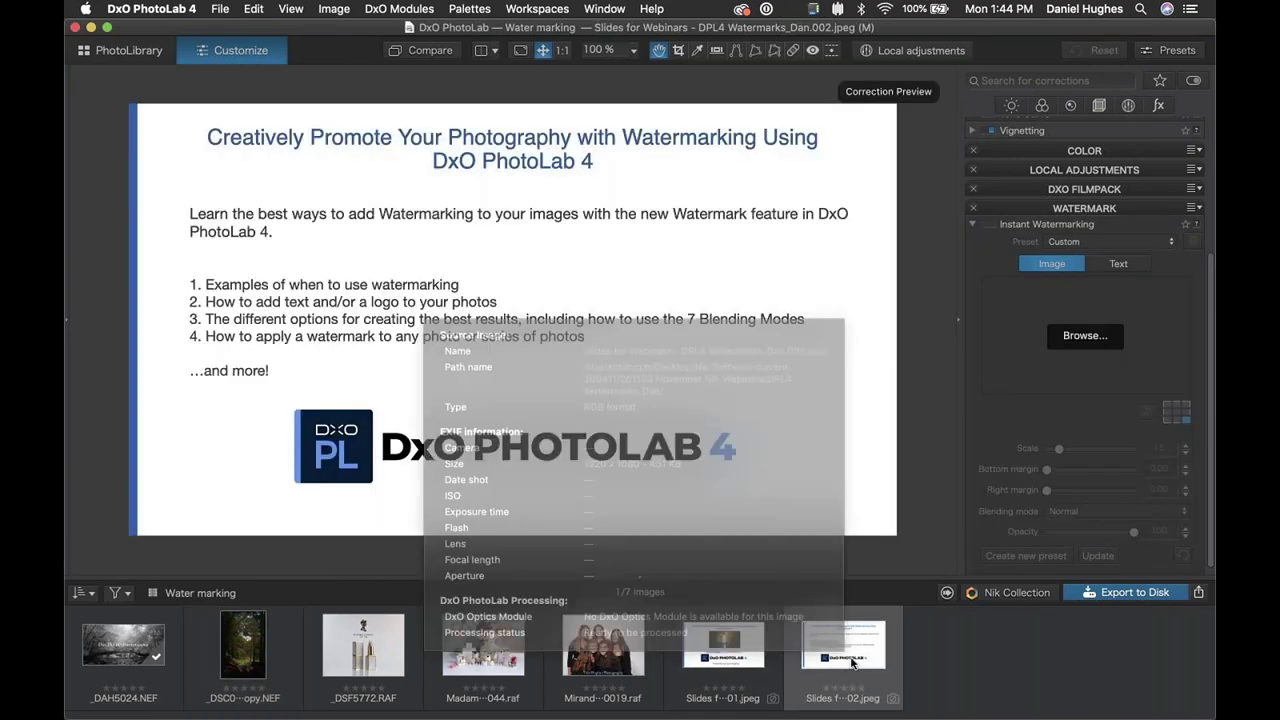
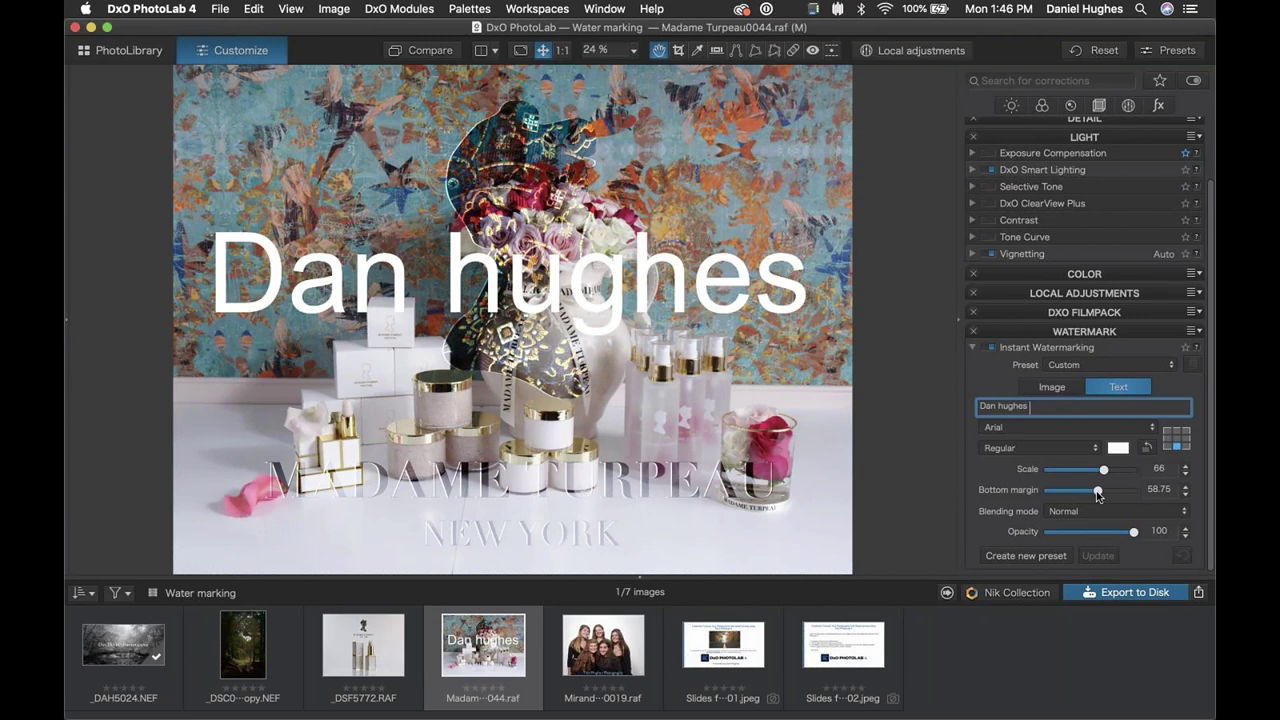
Step: Try a very long text watermark by adding random filler words after the name and reducing the scale to 20
drag(980, 406, 1030, 406)
click(1048, 410)
text(dfwerg. werg werg werg w erg wer g)
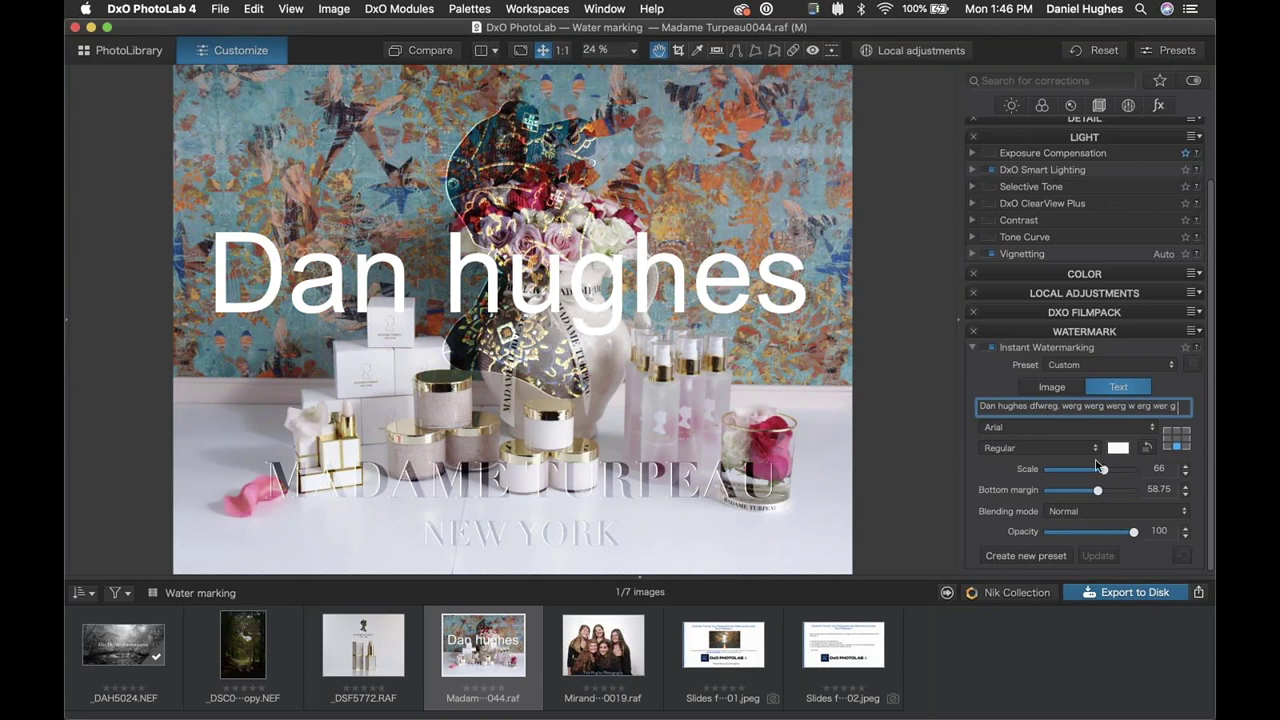
drag(1104, 472, 1062, 469)
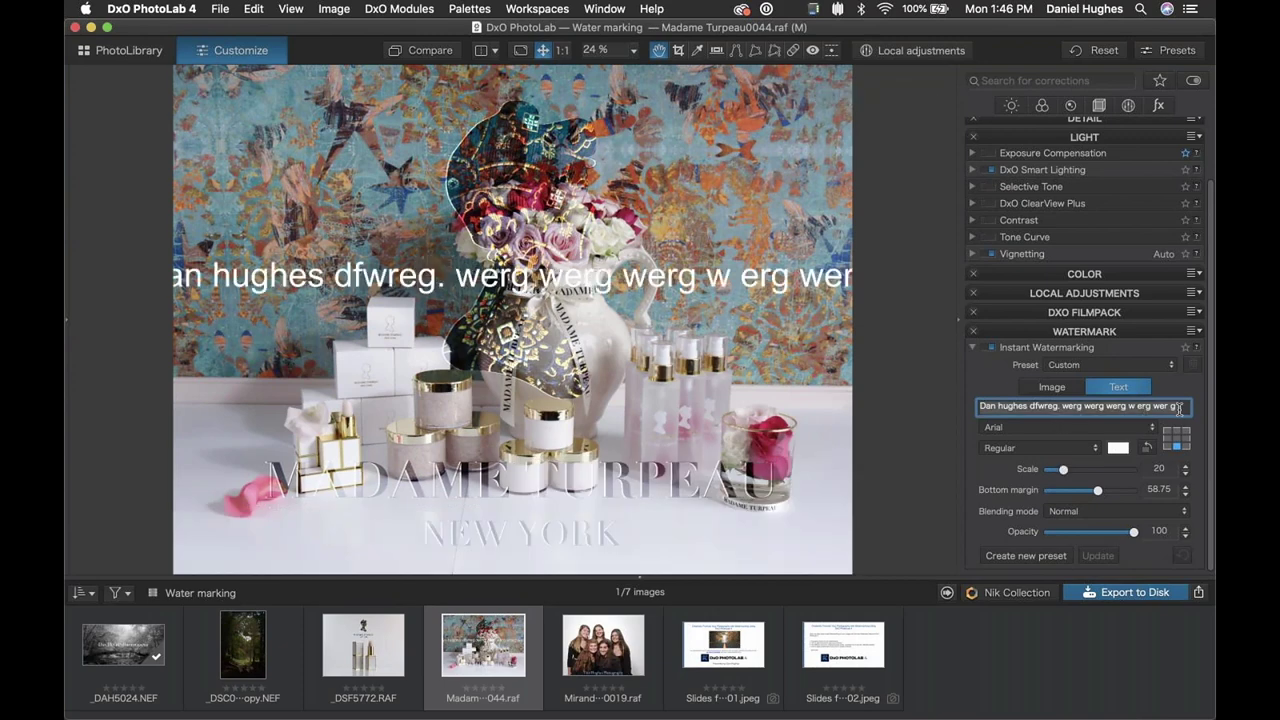
Step: Clear the watermark text on the Madame Turpeau photo and apply the Proof Zapfino grey overlay preset
drag(1179, 408, 976, 407)
key(BackSpace)
key(BackSpace)
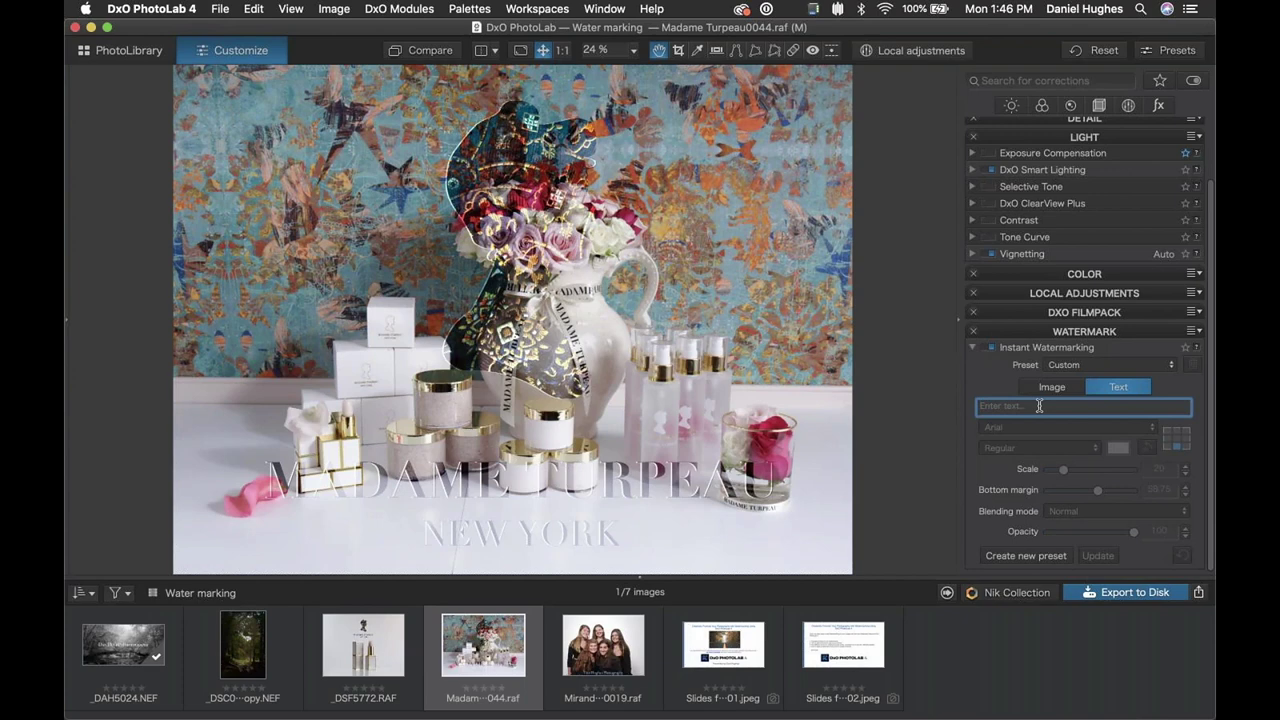
click(1118, 363)
click(1103, 327)
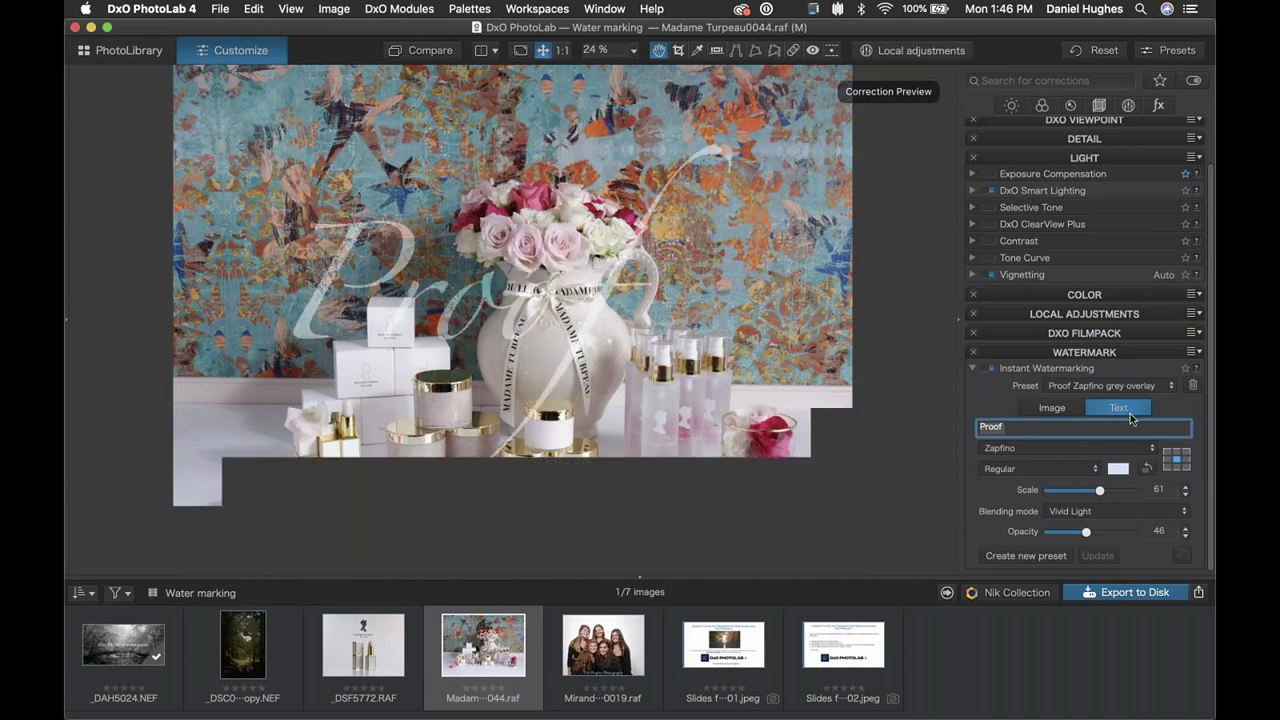
Step: Try the Proof Times New Roman 25% preset, check its image watermark settings, and return to Proof Zapfino grey overlay
click(1118, 385)
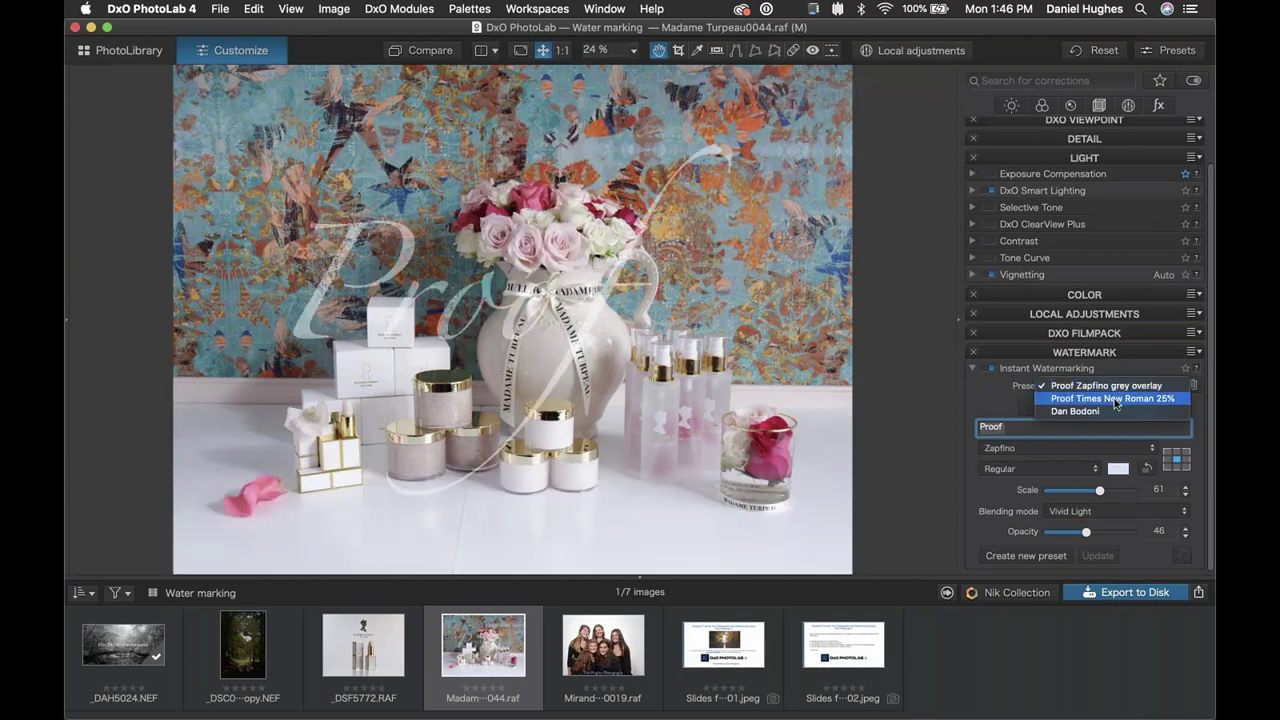
click(1114, 398)
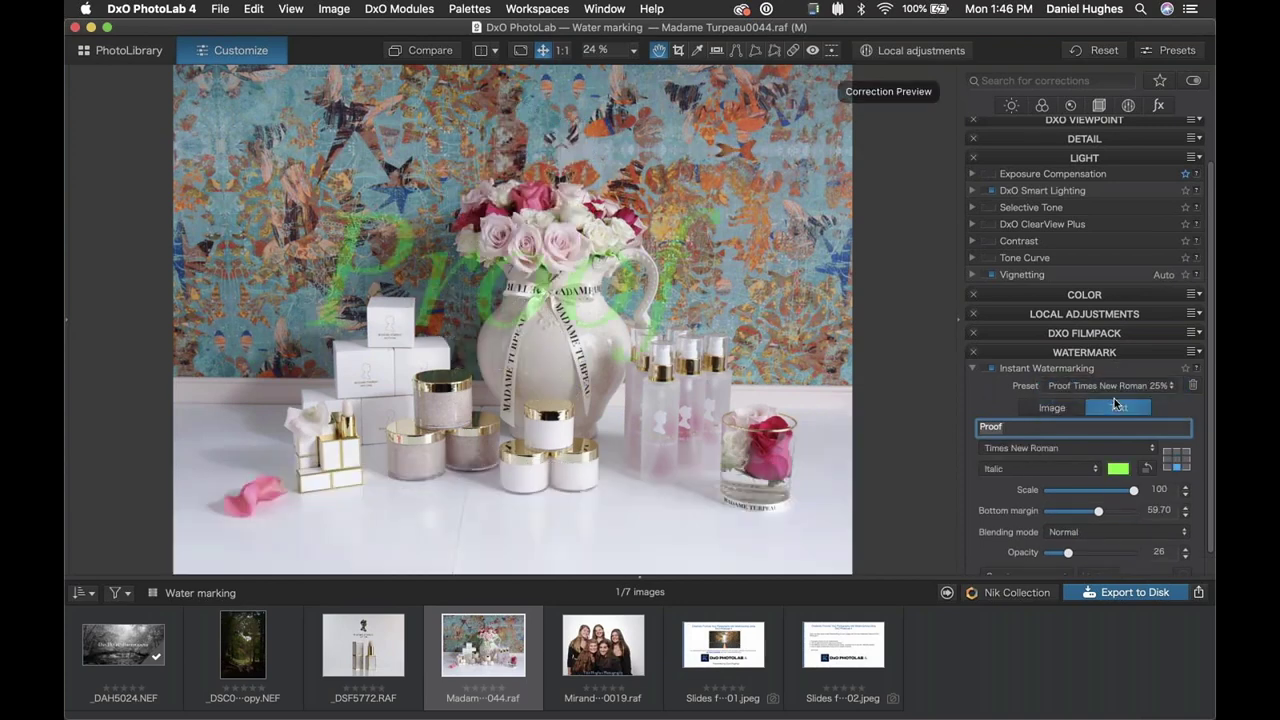
click(1045, 408)
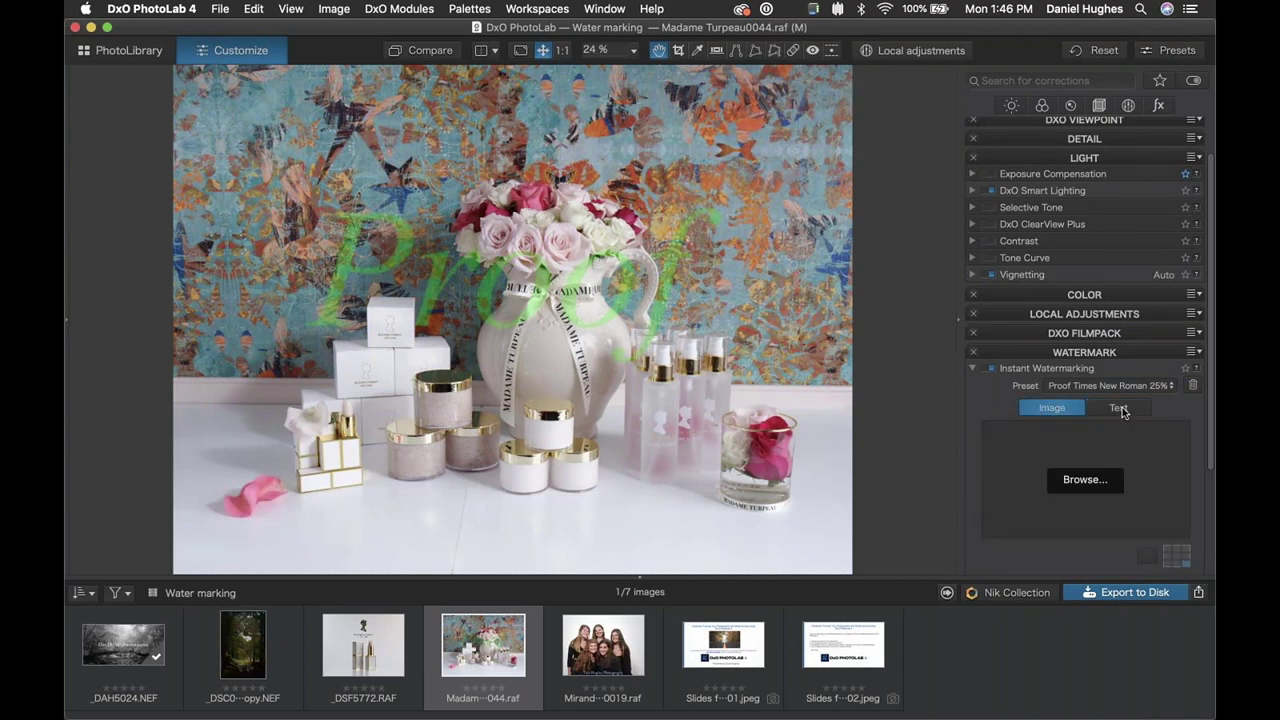
click(1120, 408)
click(1096, 385)
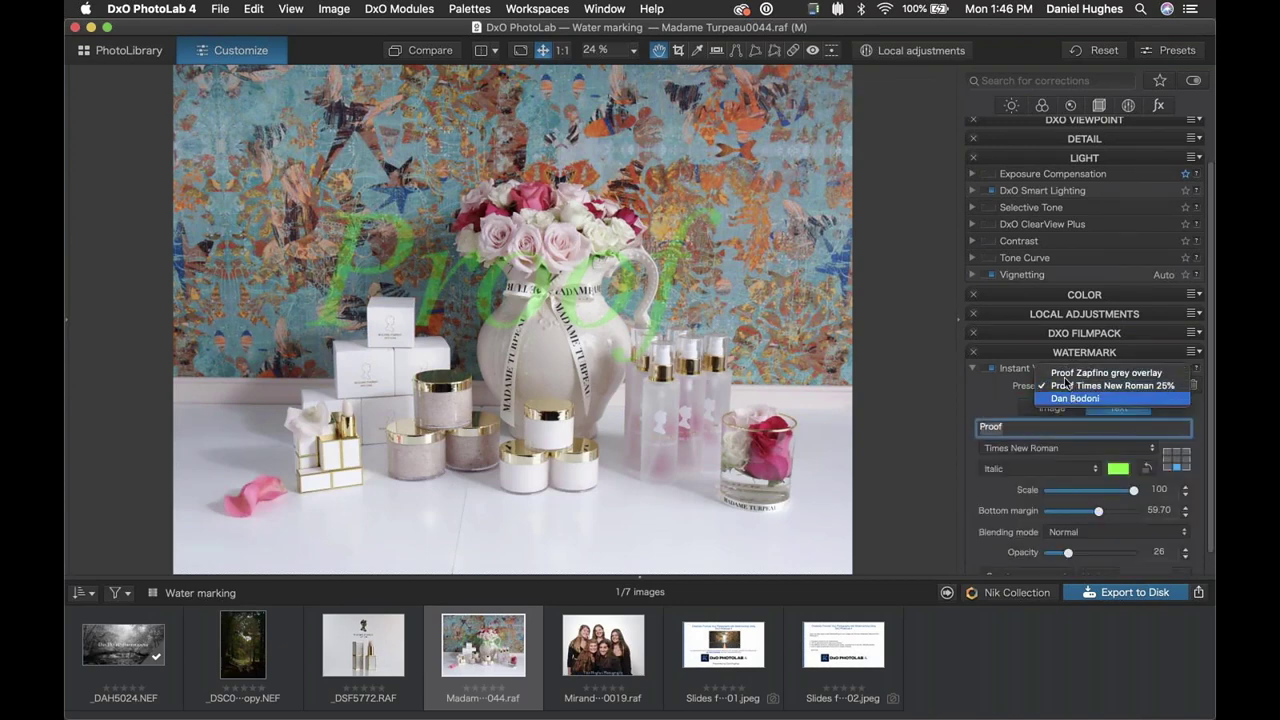
click(1065, 380)
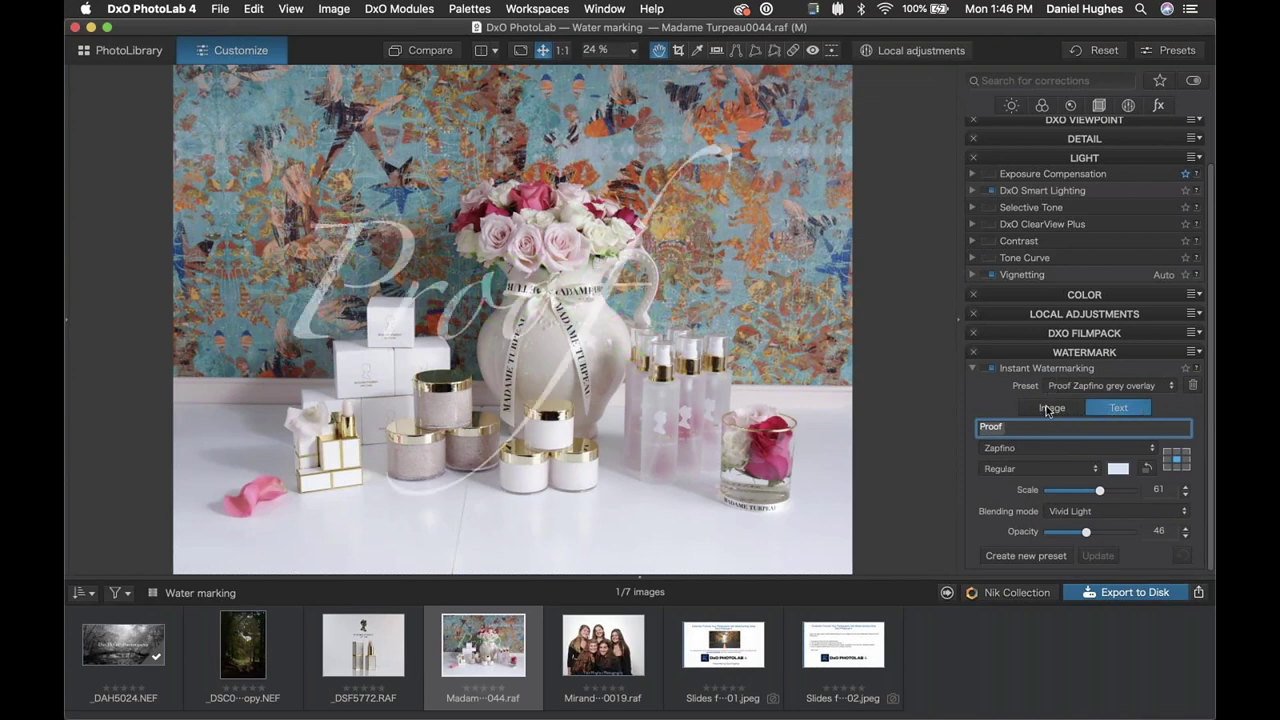
Step: Add Madame Turpeau.png from the DPL4 Watermarks_Dan folder as an image watermark alongside the Proof text
click(1058, 409)
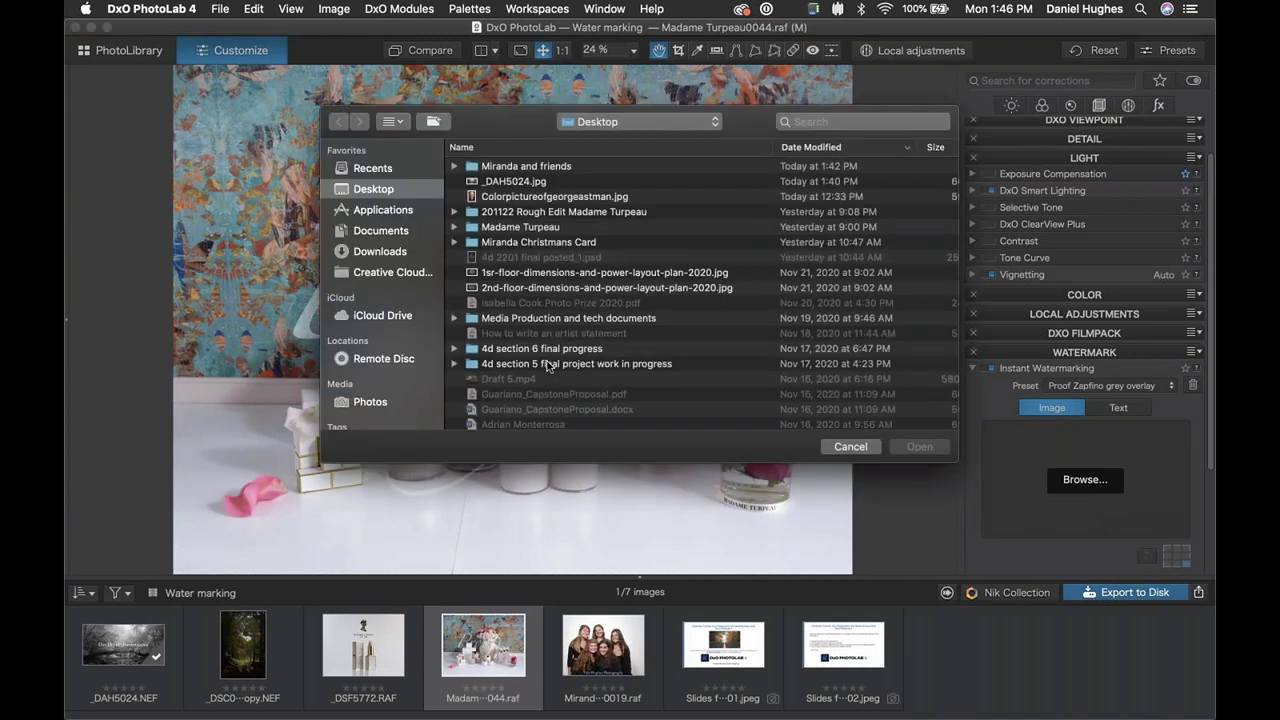
scroll(547, 365, down, 10)
click(549, 328)
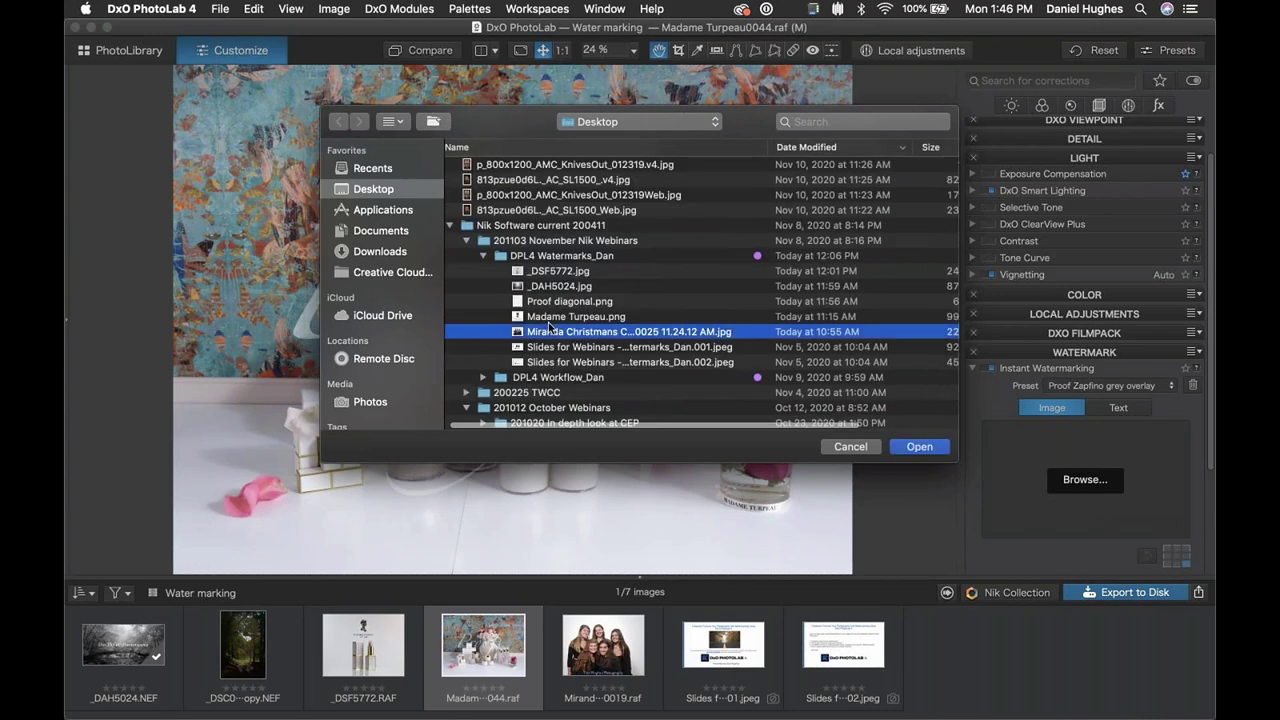
click(555, 301)
click(560, 316)
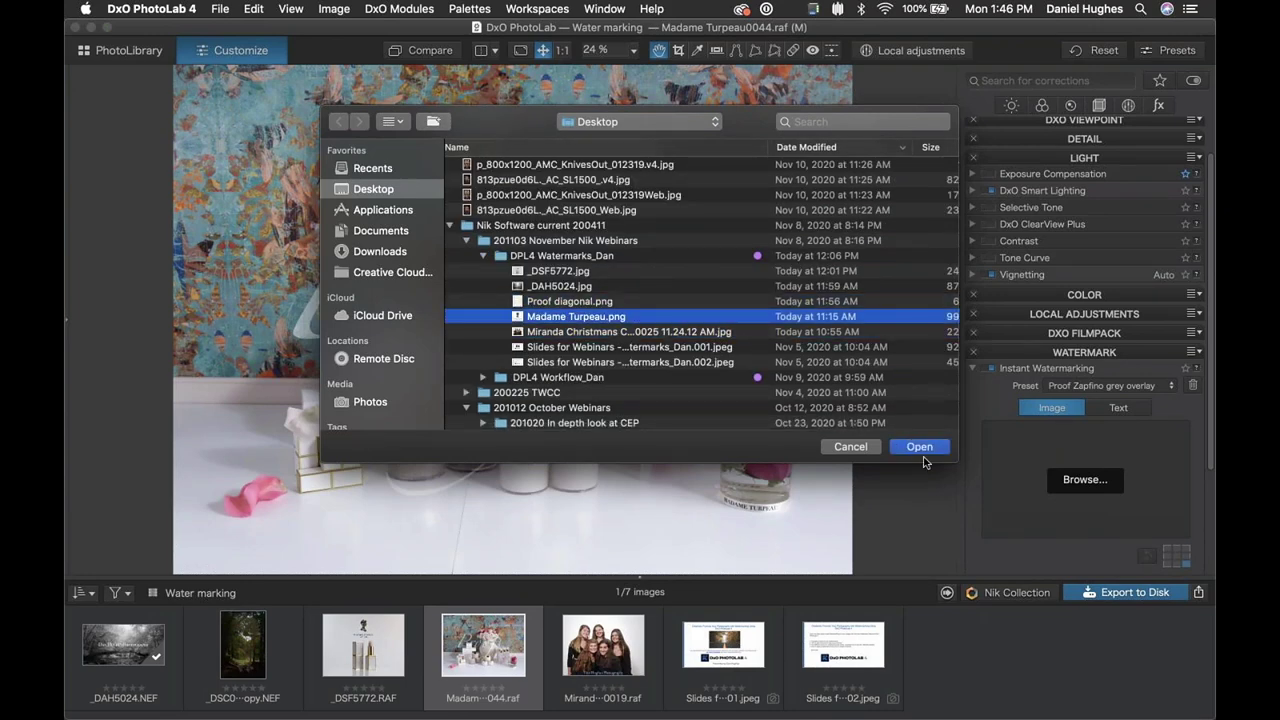
click(921, 447)
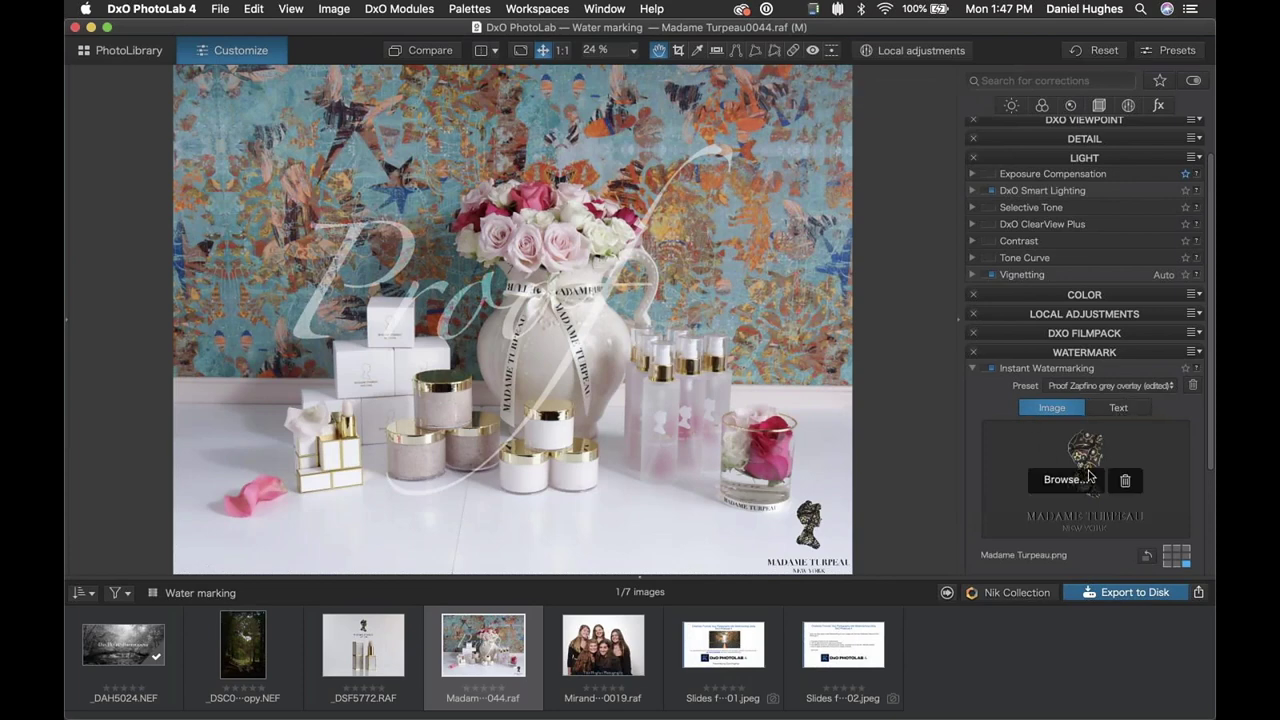
Step: Set the logo watermark's scale to 25, bottom margin to 30.60 and right margin to 40.27, and update the current preset
scroll(1097, 520, down, 2)
drag(1058, 538, 1068, 540)
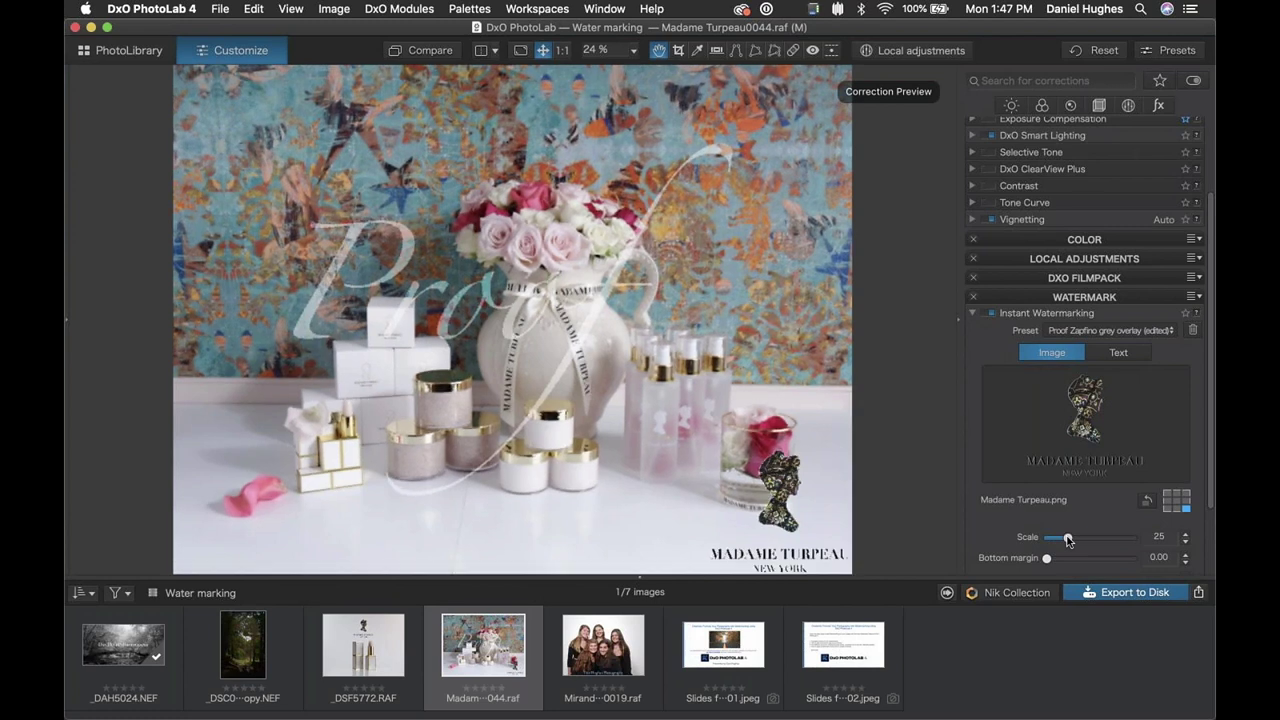
scroll(1043, 537, down, 2)
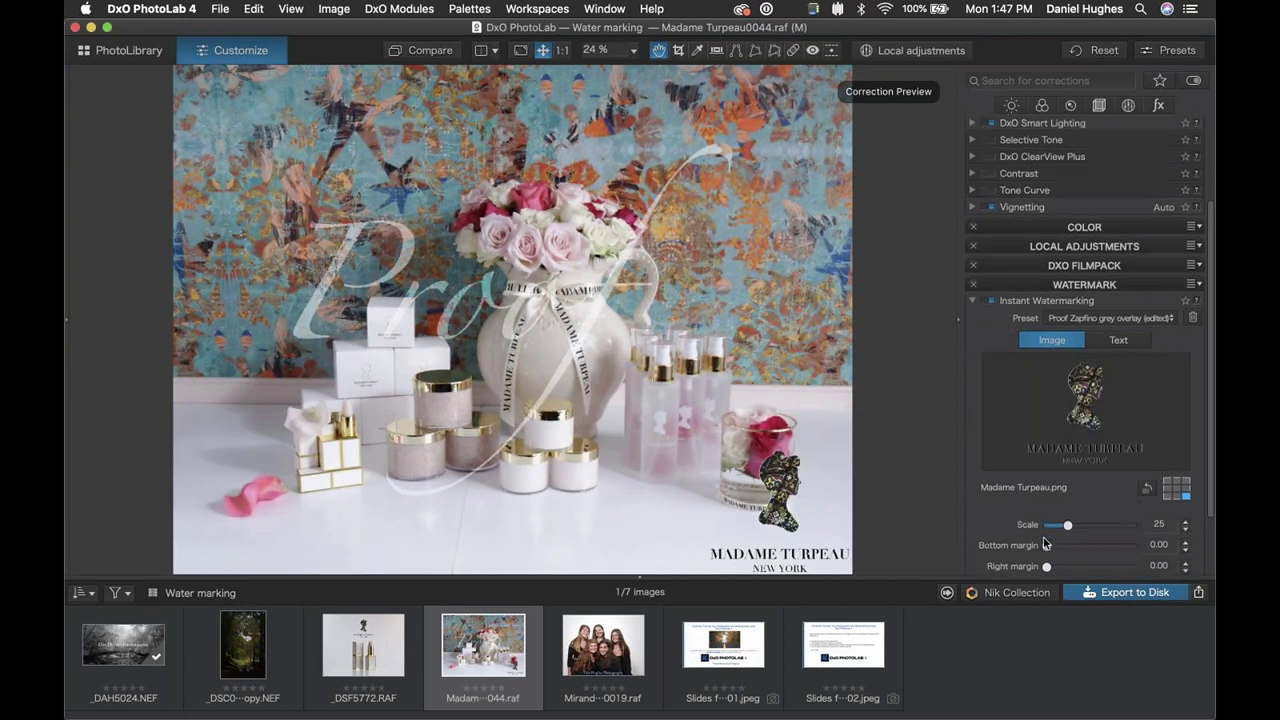
drag(1046, 515, 1081, 537)
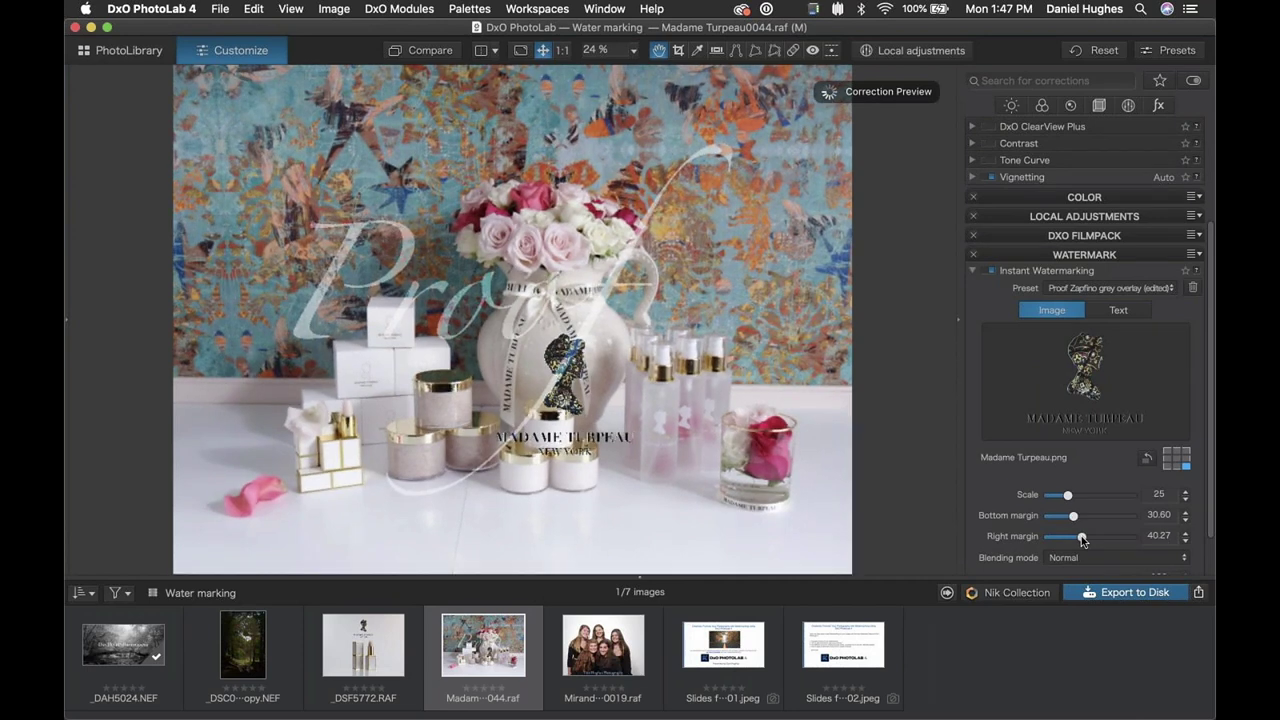
scroll(1090, 550, down, 2)
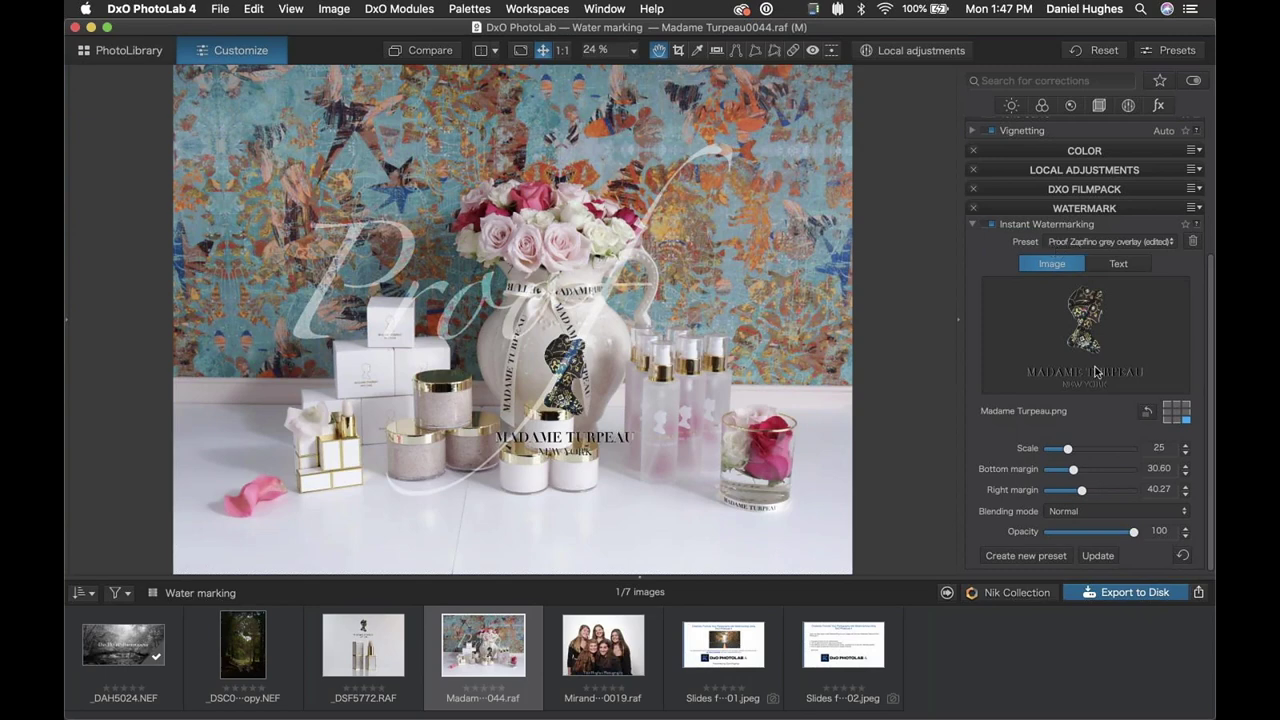
click(1098, 556)
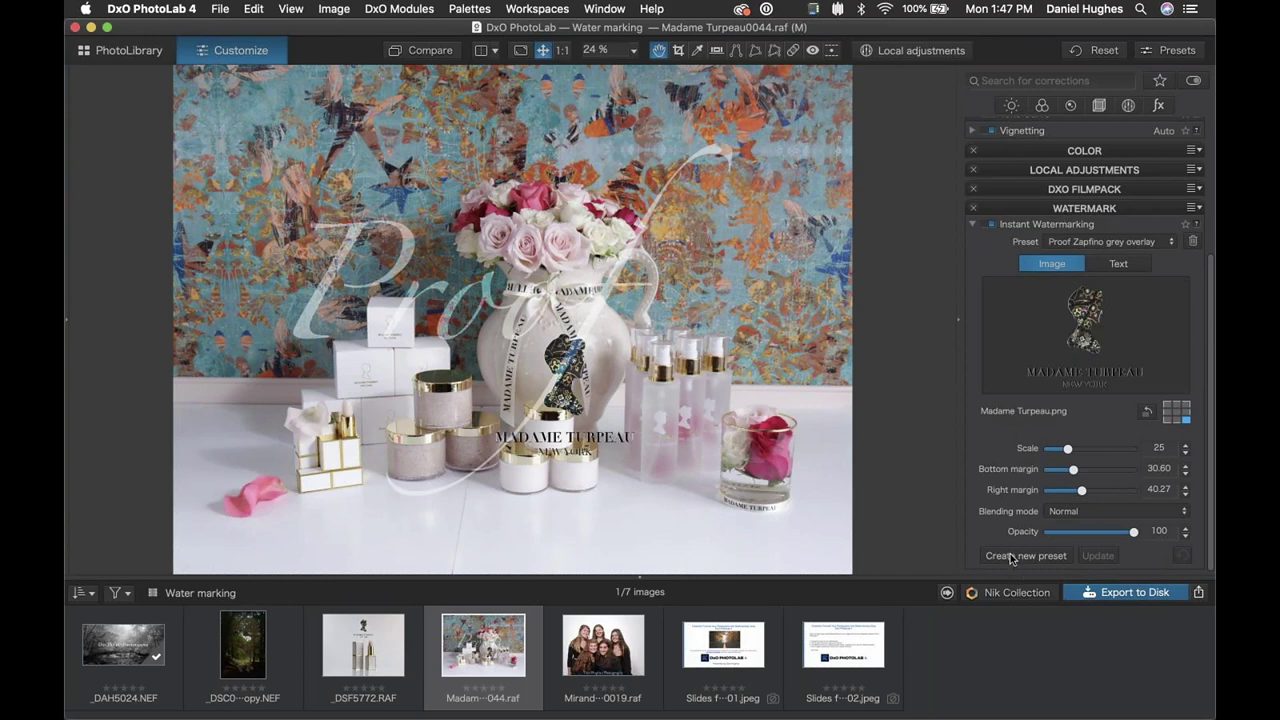
Step: Set the Proof text watermark's scale to 50 and its opacity to 100 on the Madame Turpeau photo
click(1173, 245)
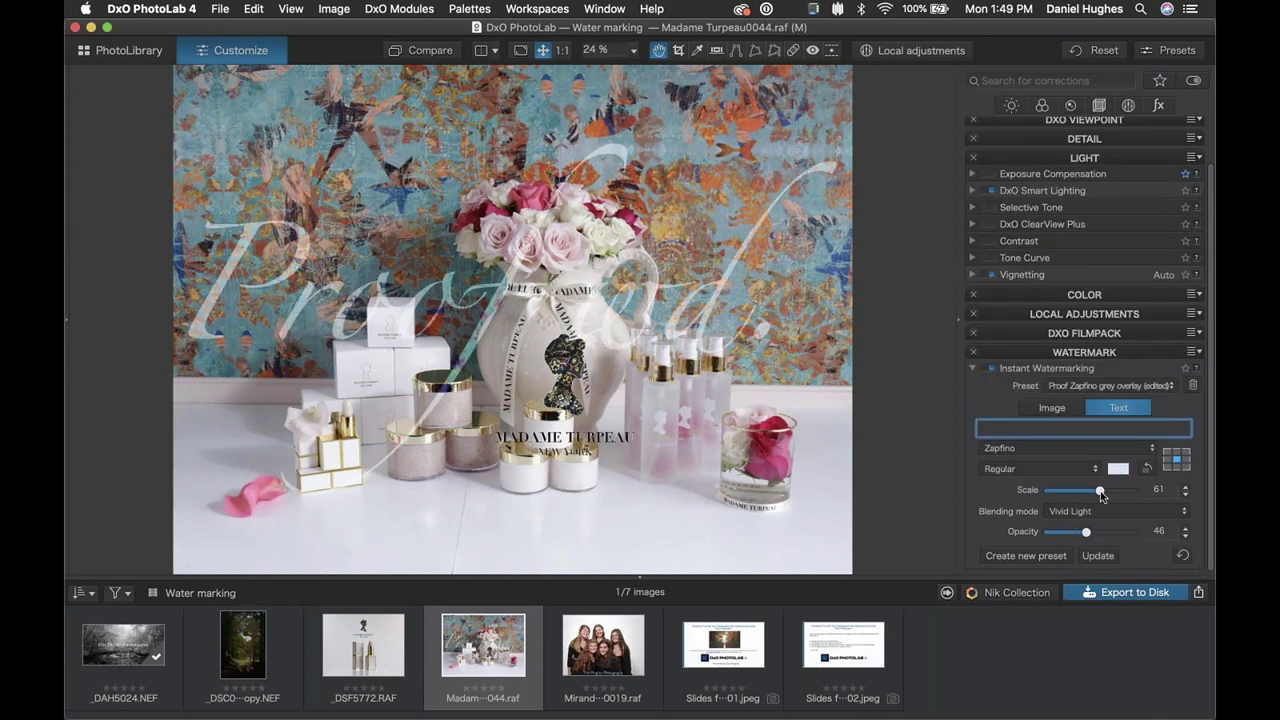
mouse_move(1100, 495)
mouse_down()
mouse_move(1074, 493)
mouse_move(1091, 494)
mouse_up()
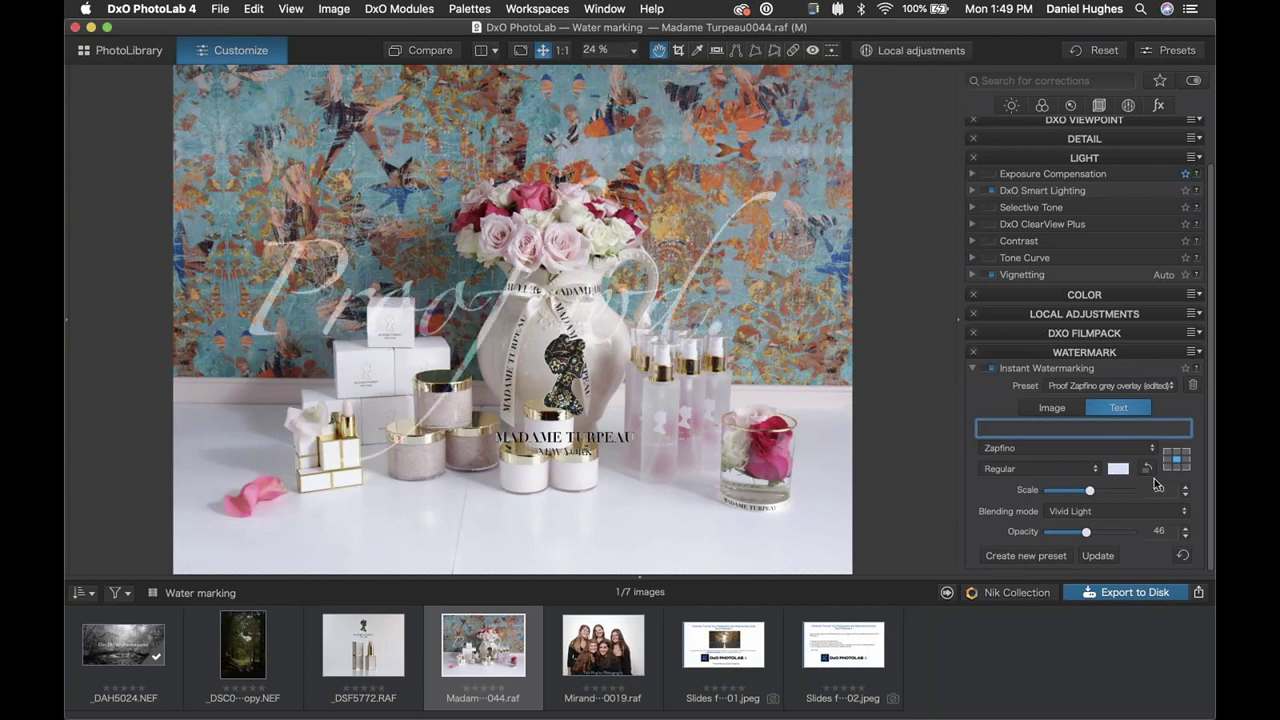
drag(1086, 531, 1200, 536)
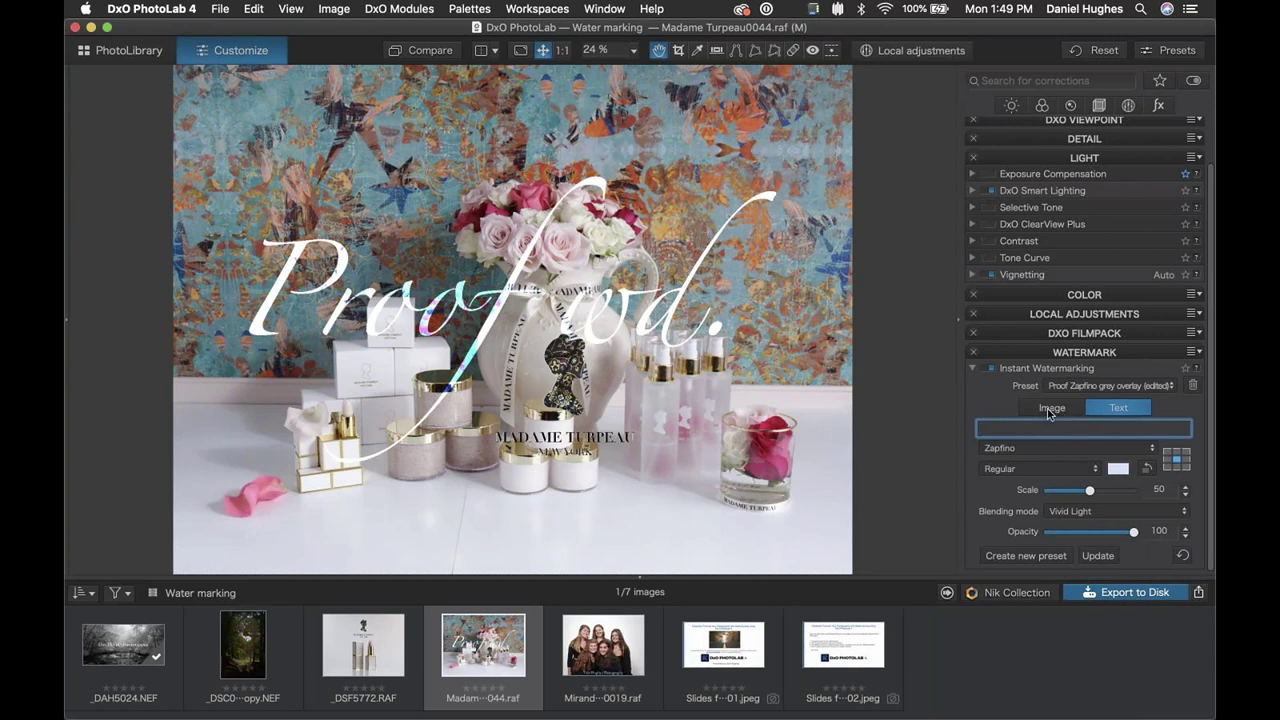
Step: Enlarge the Madame Turpeau.png image watermark to a scale of 61
click(1050, 410)
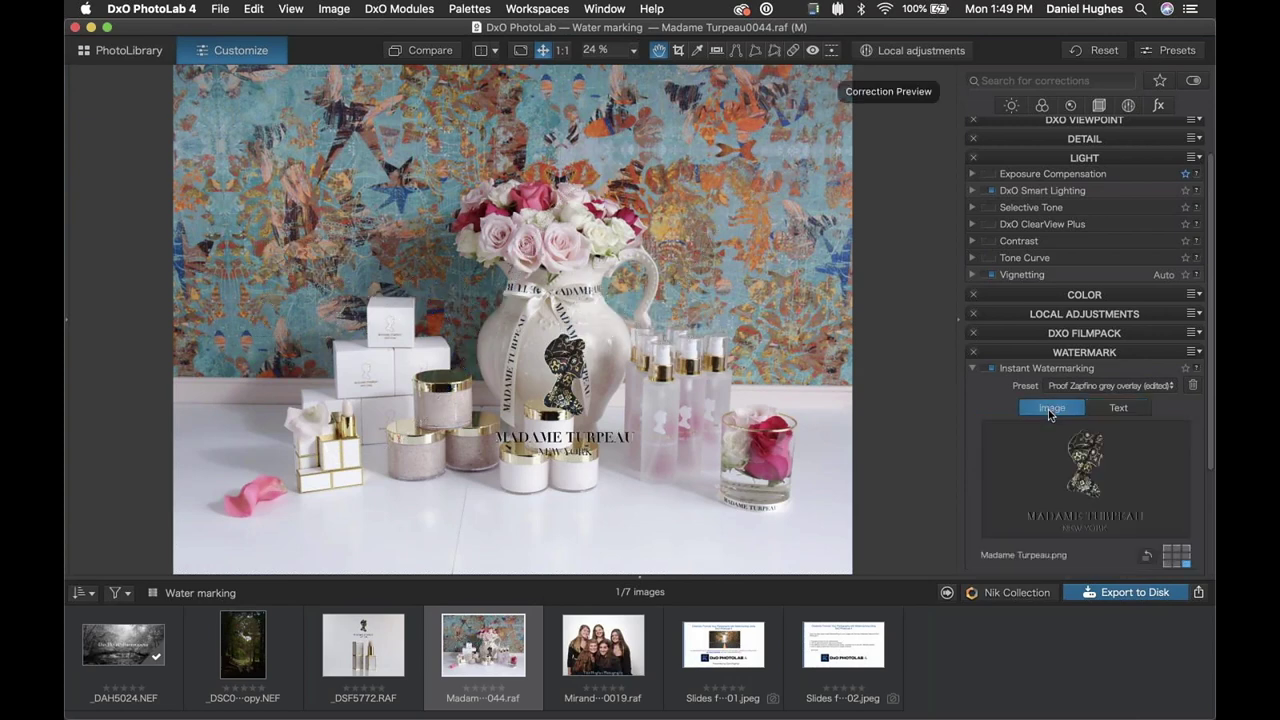
mouse_move(1068, 452)
scroll(1068, 452, down, 3)
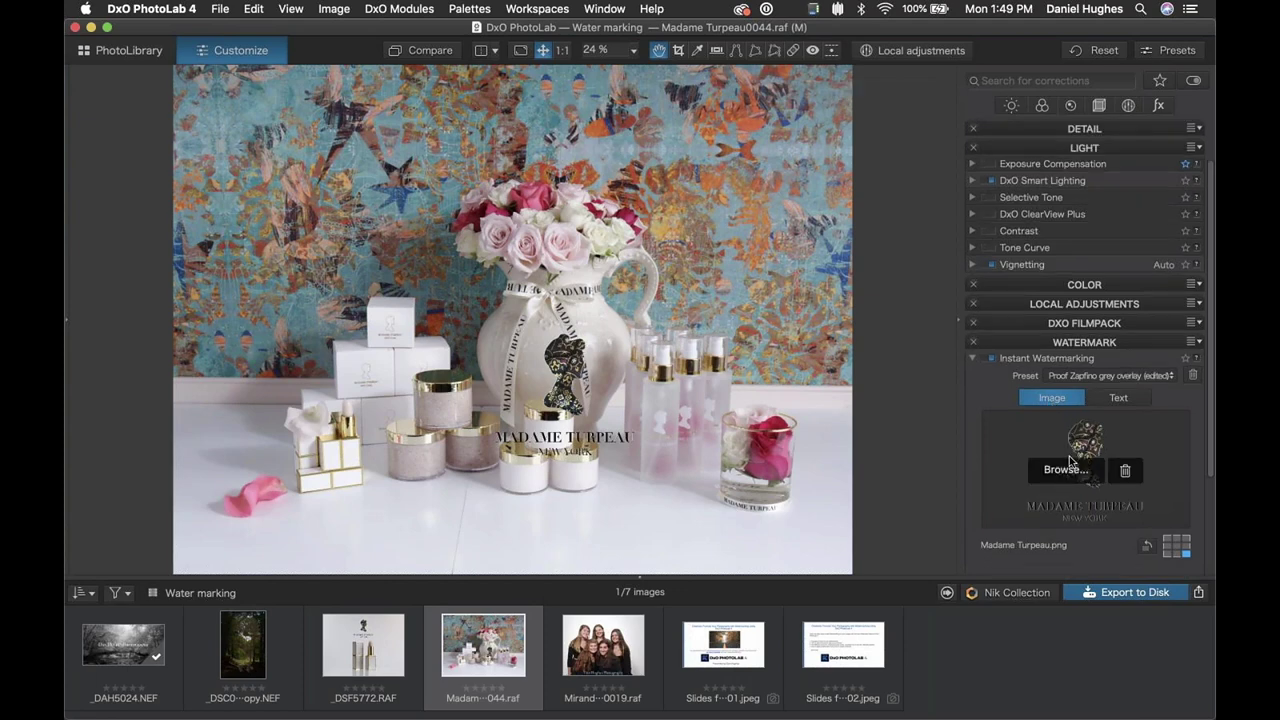
drag(1067, 538, 1098, 538)
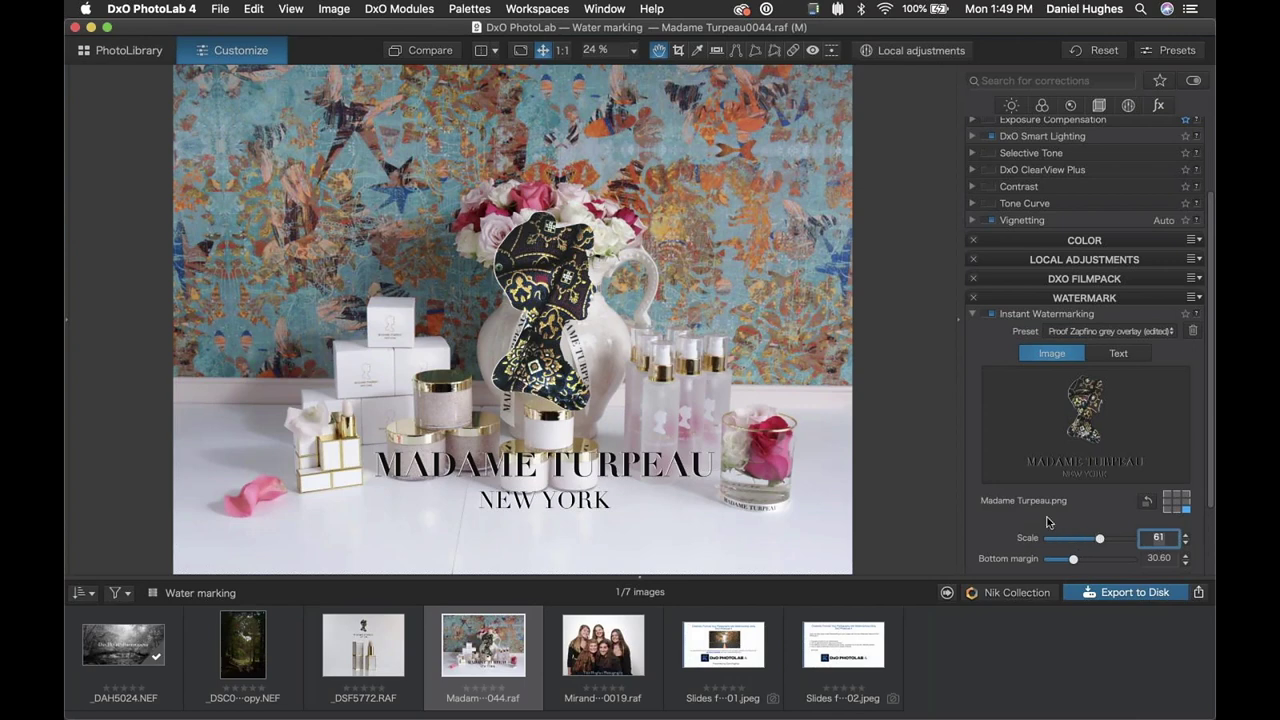
scroll(1060, 535, down, 2)
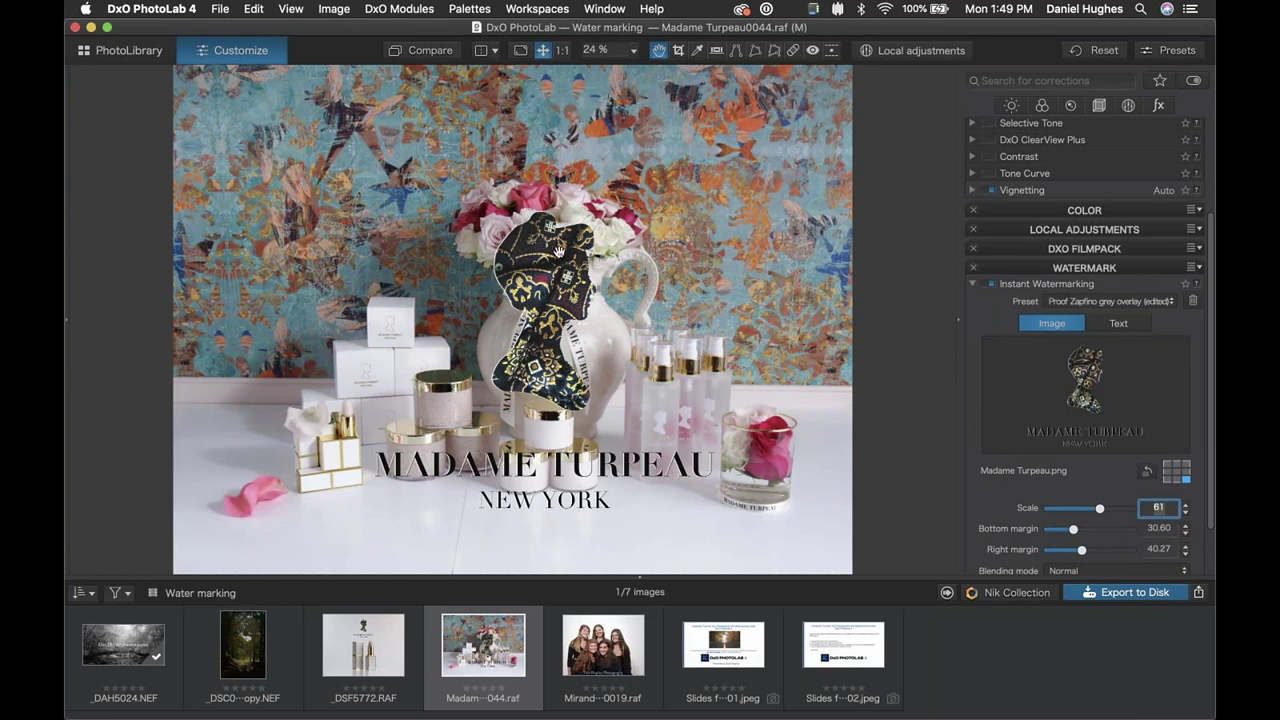
Step: Open the _DSC0116 copy forest photo and examine its portrait image watermark's scale, margins, blending mode and opacity
click(242, 663)
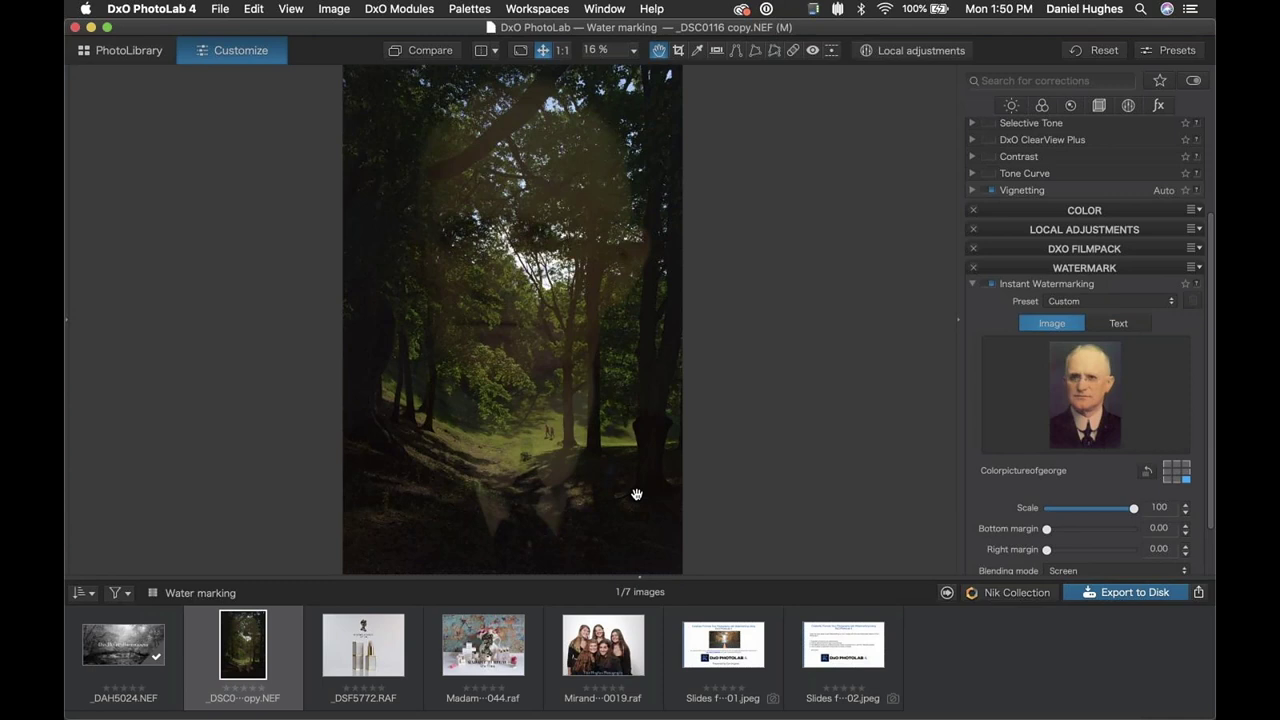
scroll(1068, 530, down, 1)
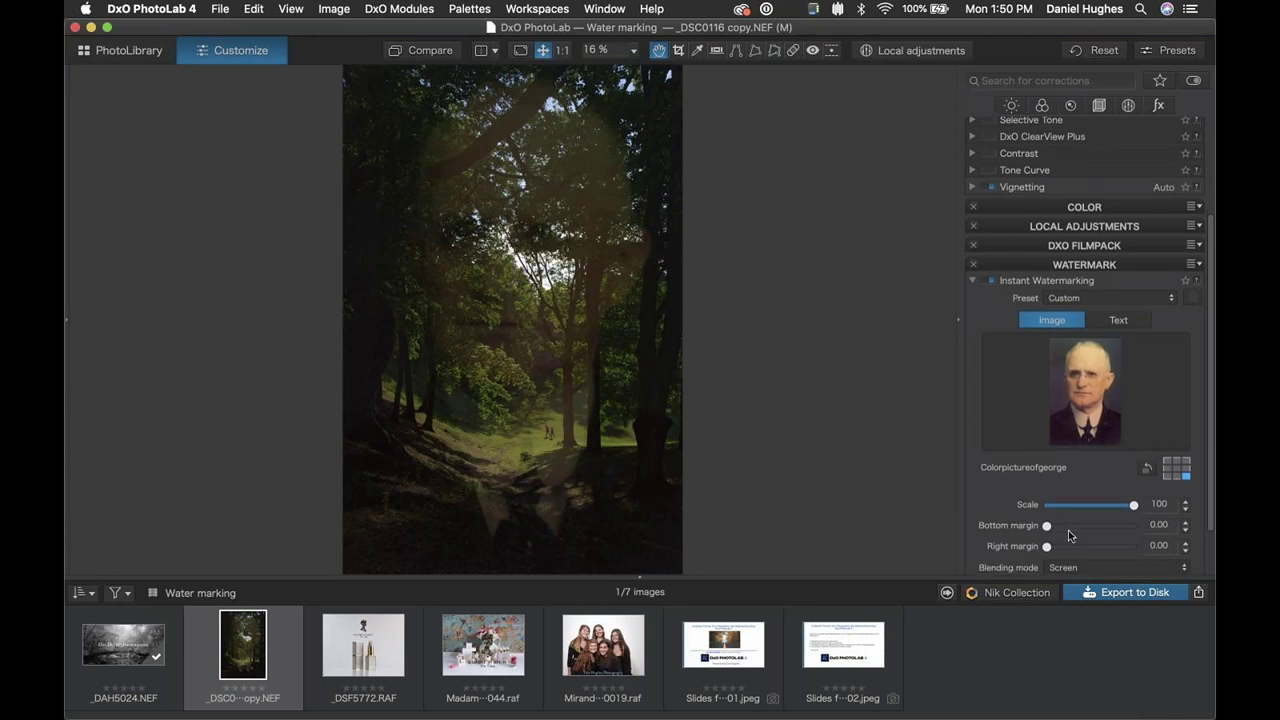
scroll(1068, 530, down, 3)
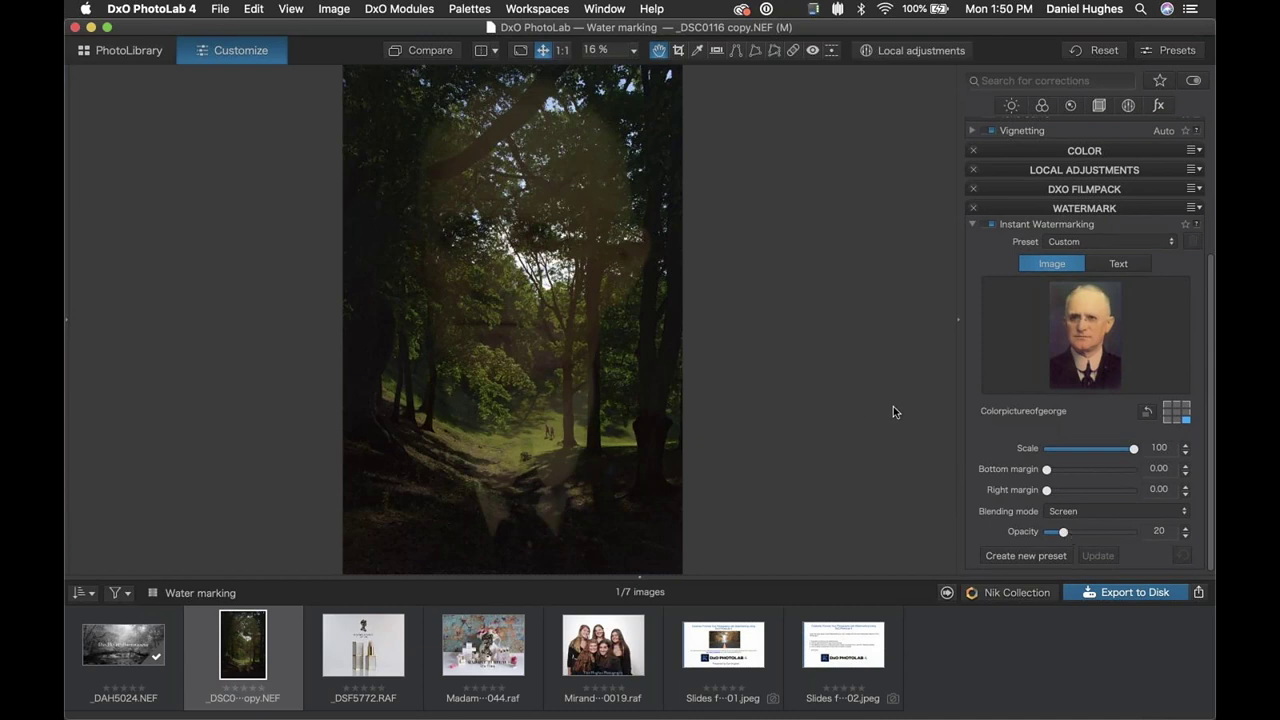
Step: On the _DSF5772.RAF lipstick photo, try logo scales up to 100, then set the scale to 32 and top margin to 8.32
key(Right)
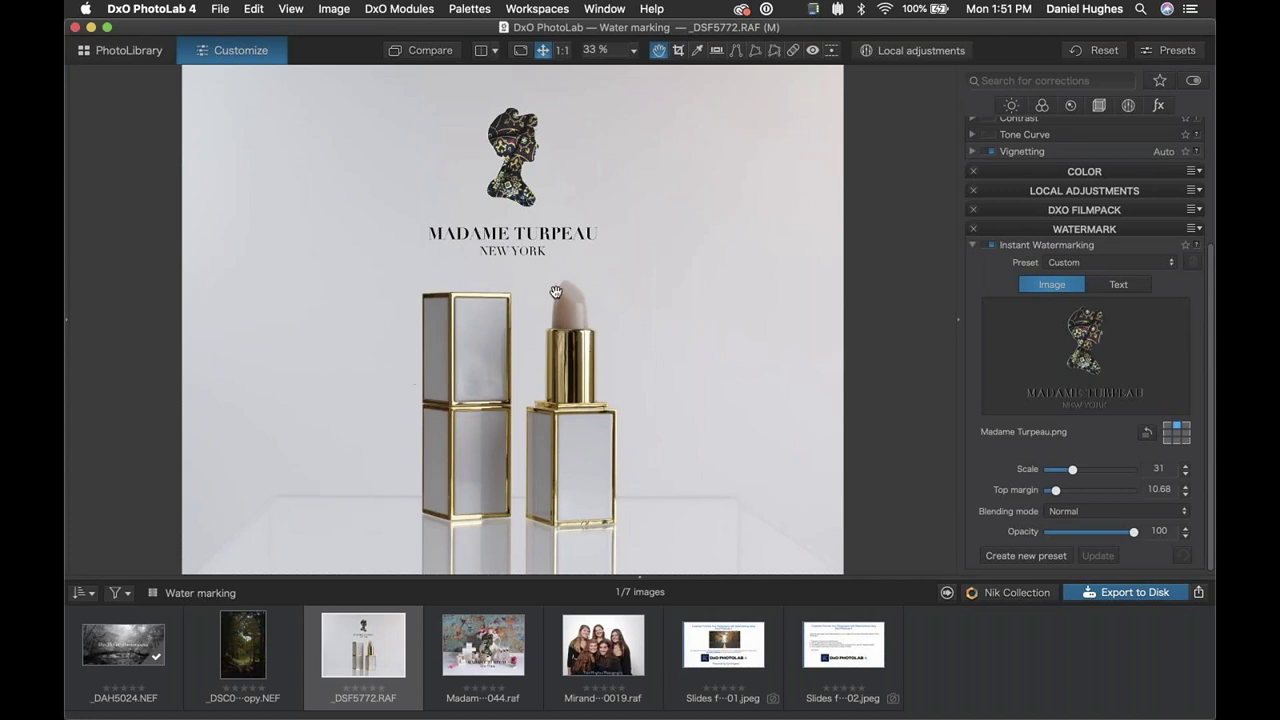
click(1109, 469)
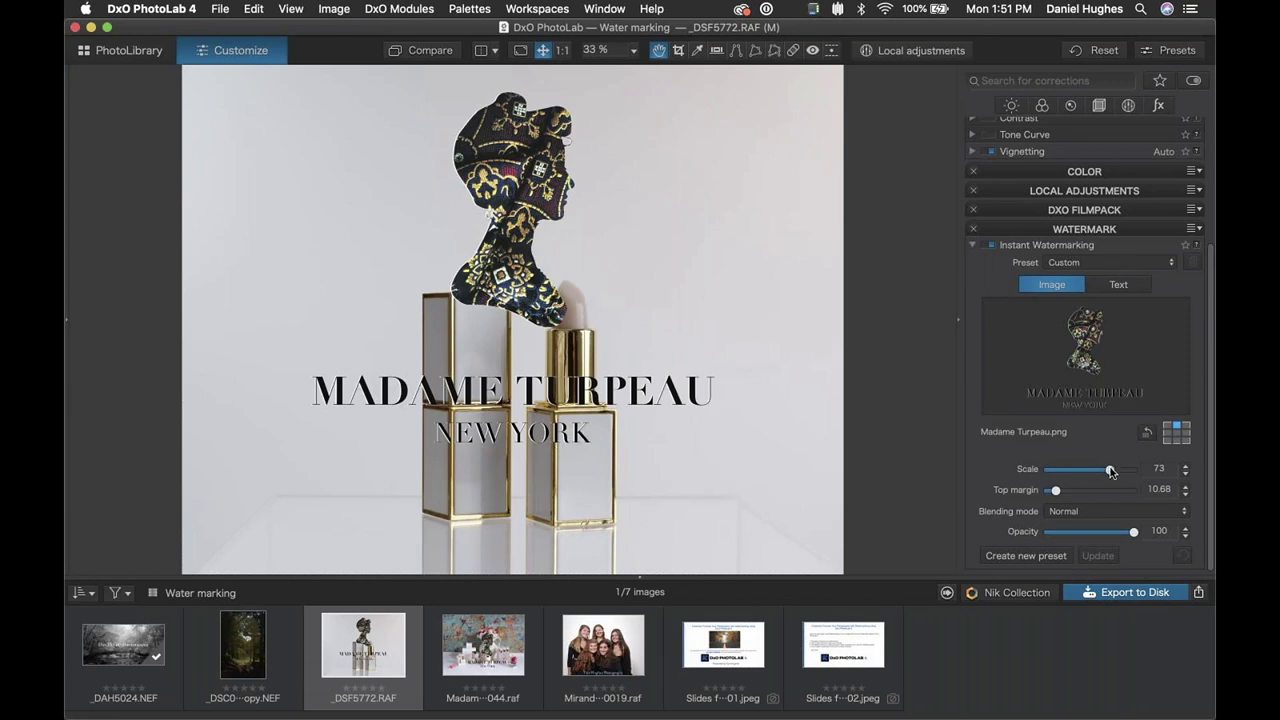
drag(1109, 469, 1162, 472)
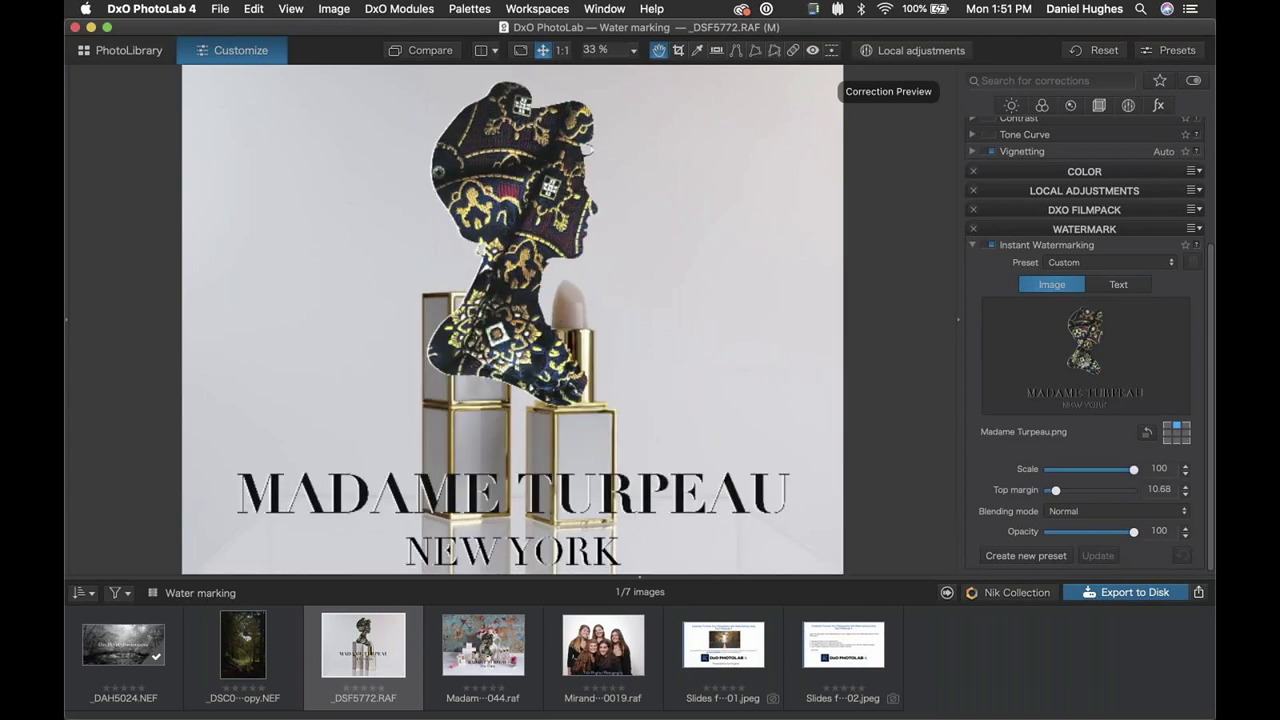
drag(1133, 469, 1073, 477)
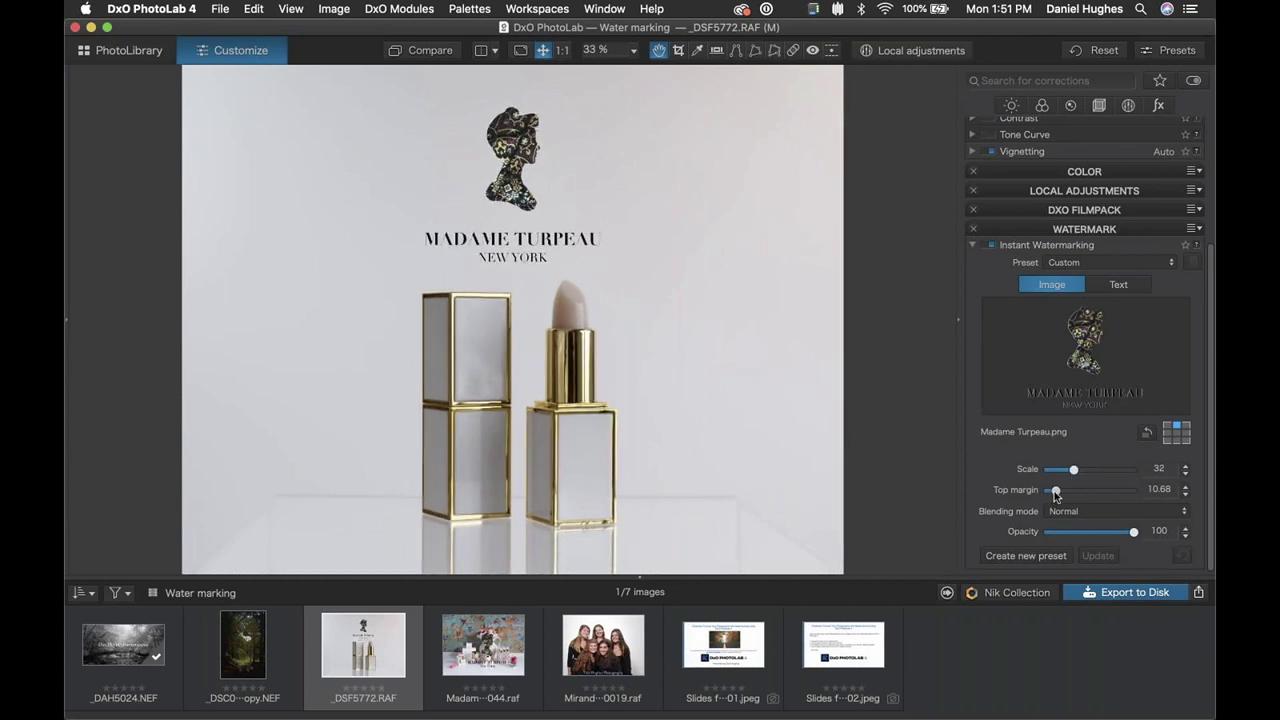
drag(1055, 491, 1054, 491)
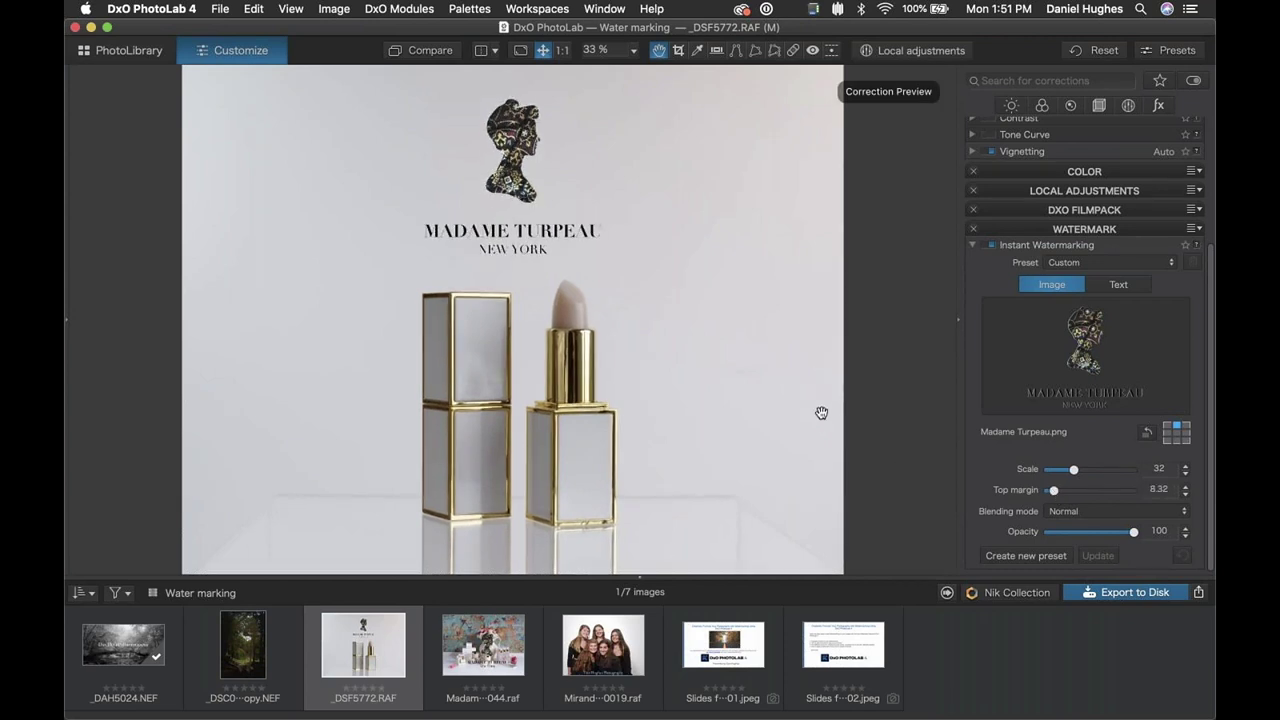